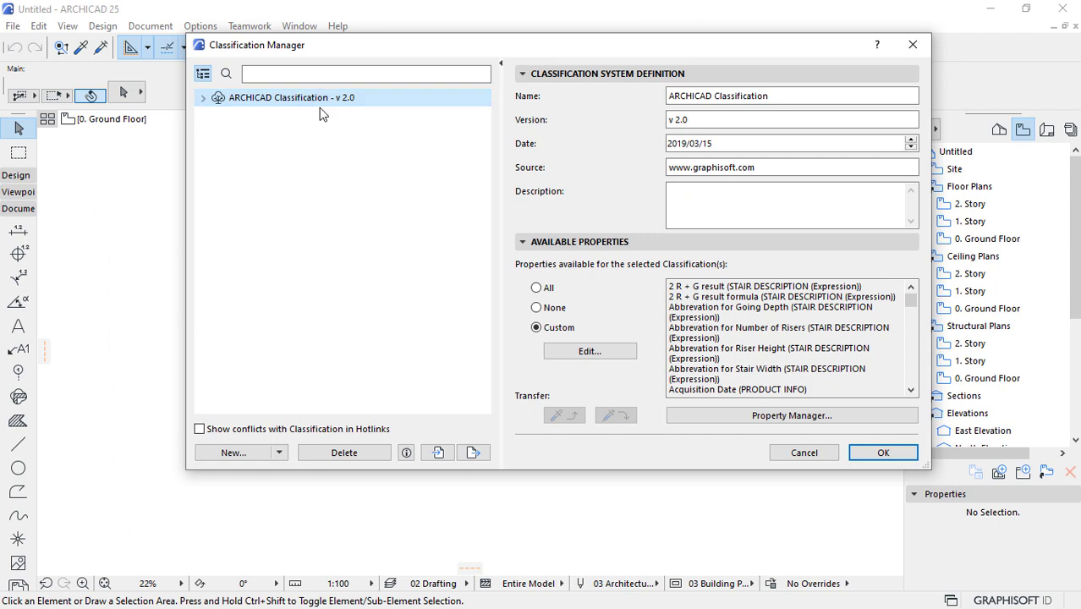
- Delete the ARCHICAD Classification v 2.0 system and import the Uniformat_2010_CSI classification file in its place
{"action": "left_click", "coordinate": [345, 452]}
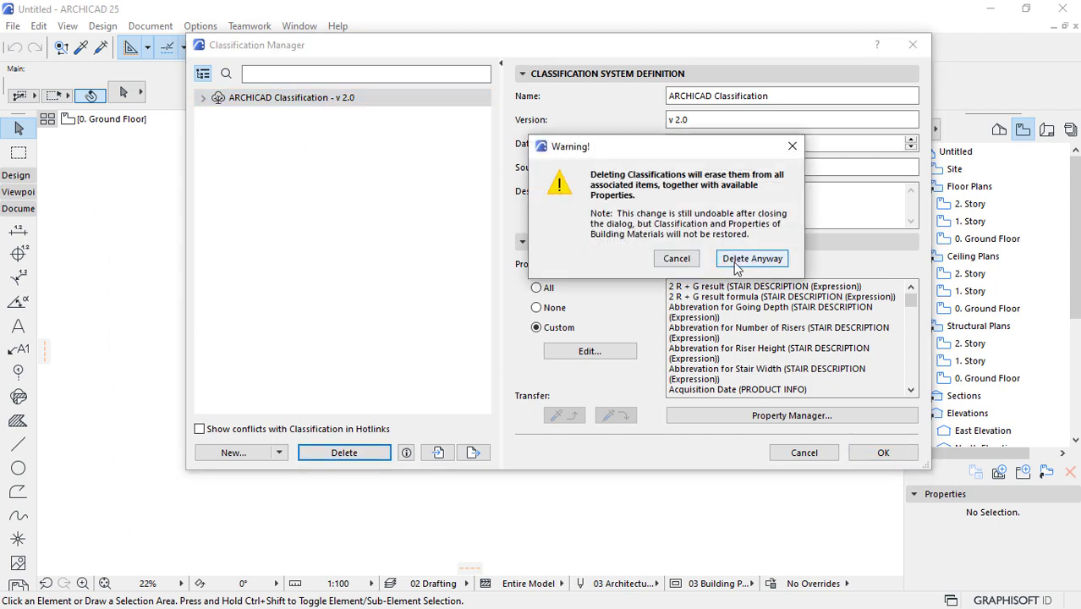
{"action": "left_click", "coordinate": [738, 262]}
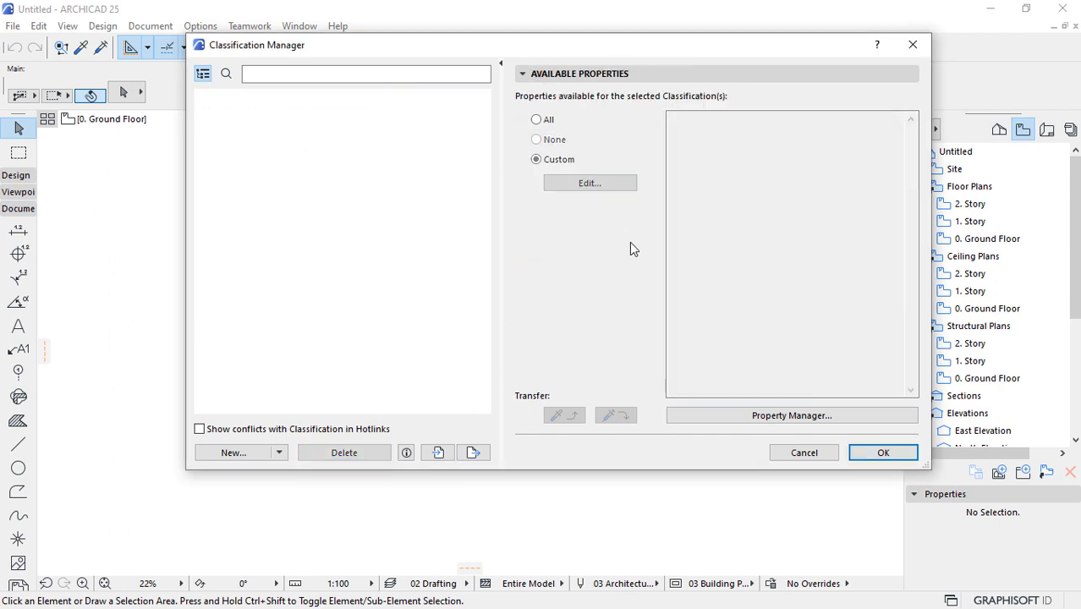
{"action": "left_click", "coordinate": [437, 452]}
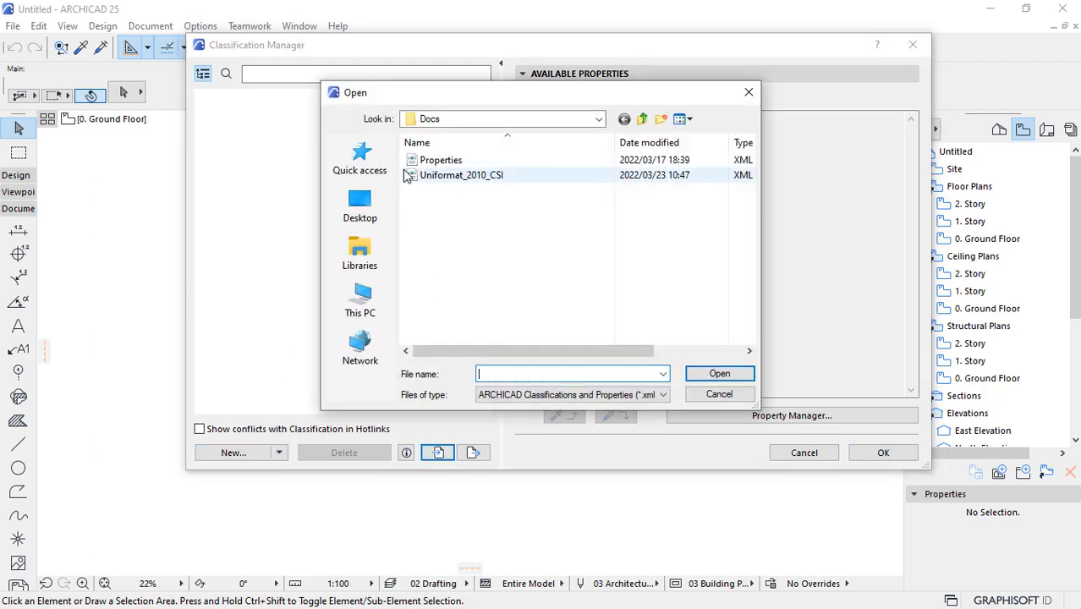
{"action": "left_click", "coordinate": [442, 176]}
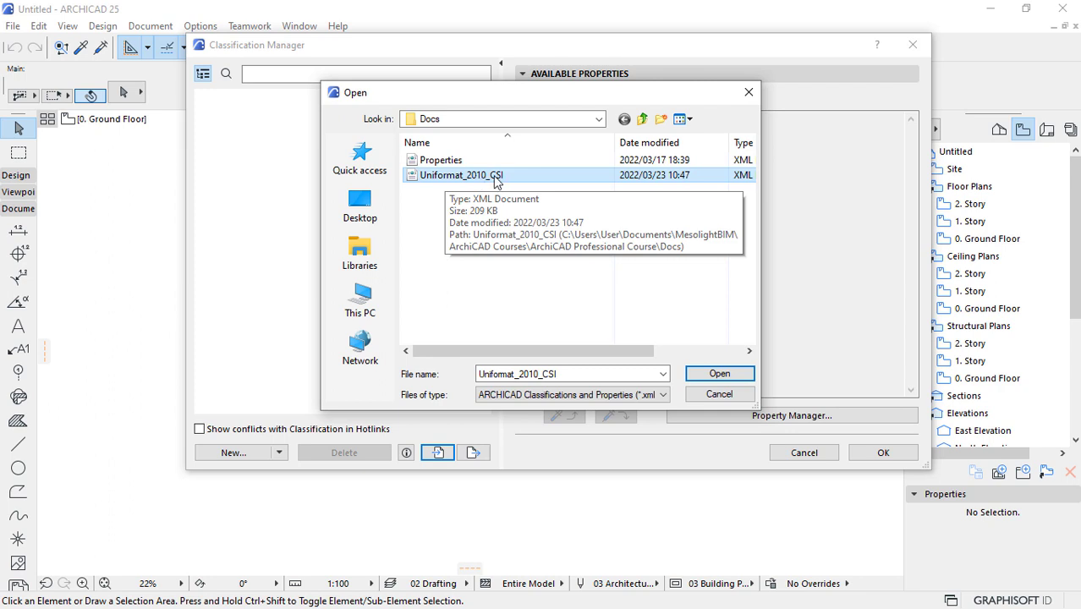
{"action": "left_click_drag", "start_coordinate": [553, 353], "coordinate": [467, 346]}
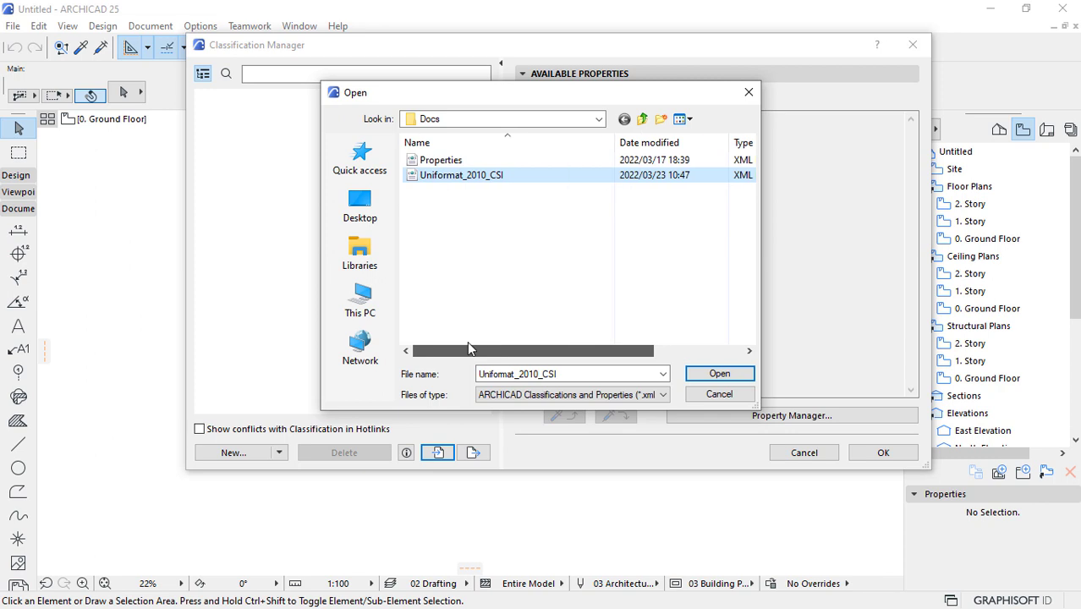
{"action": "left_click", "coordinate": [719, 374]}
{"action": "left_click", "coordinate": [750, 217]}
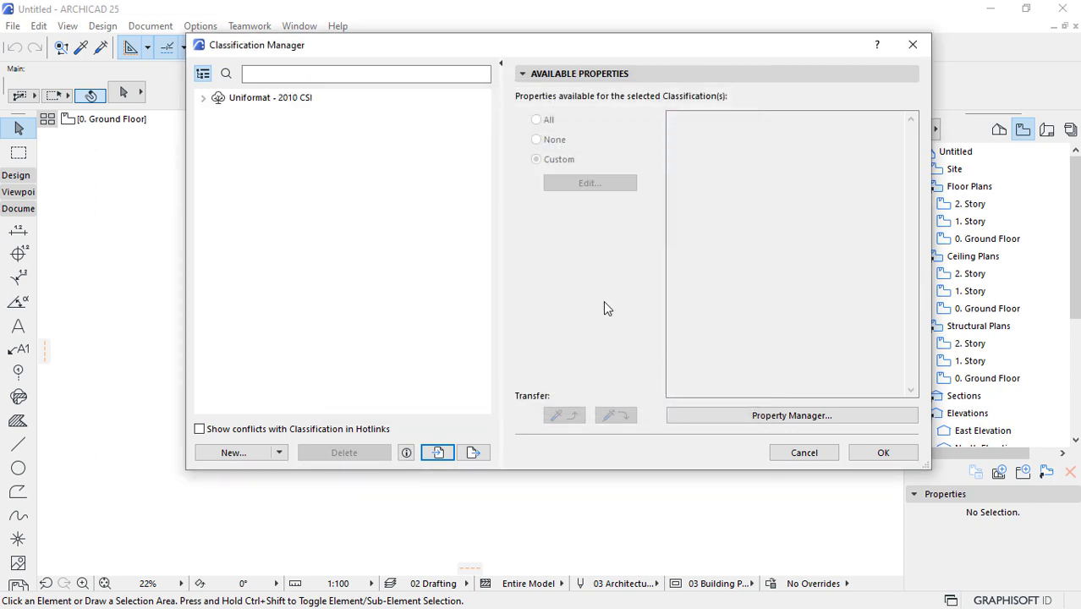
- Expand the Uniformat - 2010 CSI system and its B SHELL group, and accept the classification changes
{"action": "left_click", "coordinate": [207, 99]}
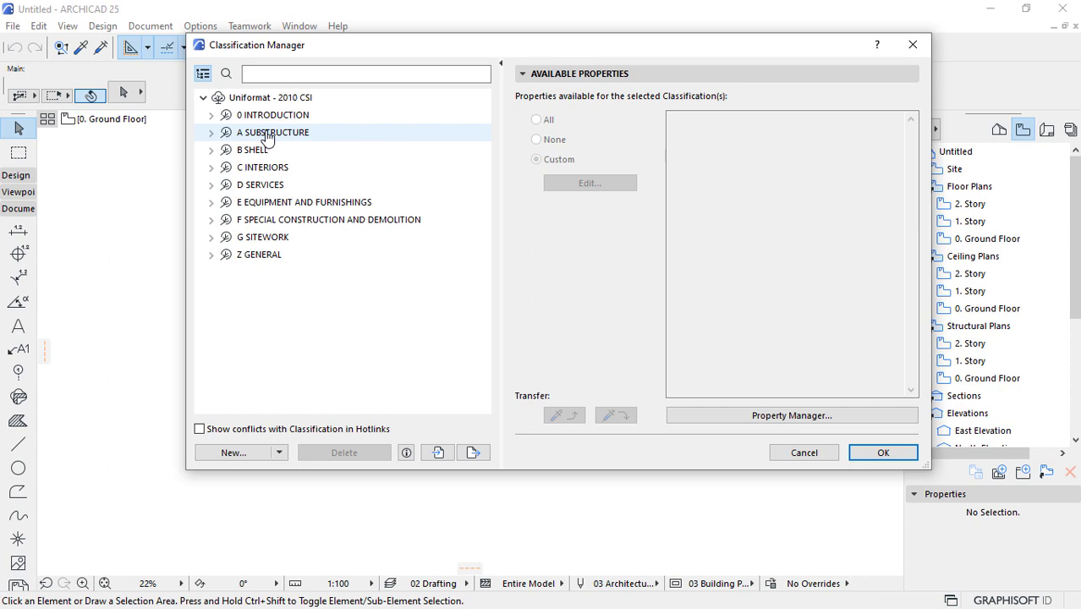
{"action": "left_click", "coordinate": [211, 150]}
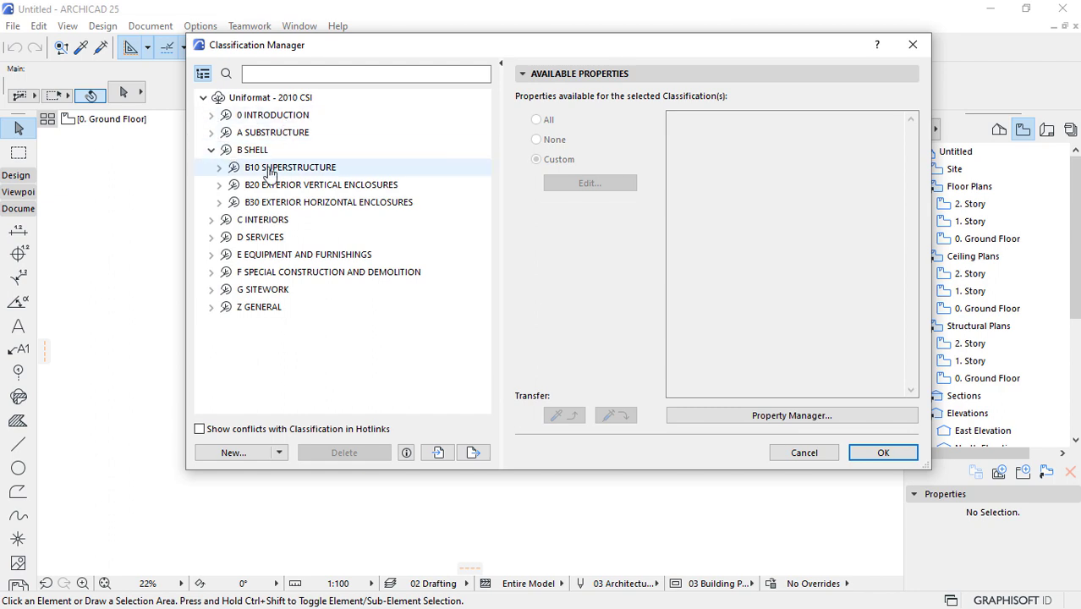
{"action": "left_click", "coordinate": [883, 453]}
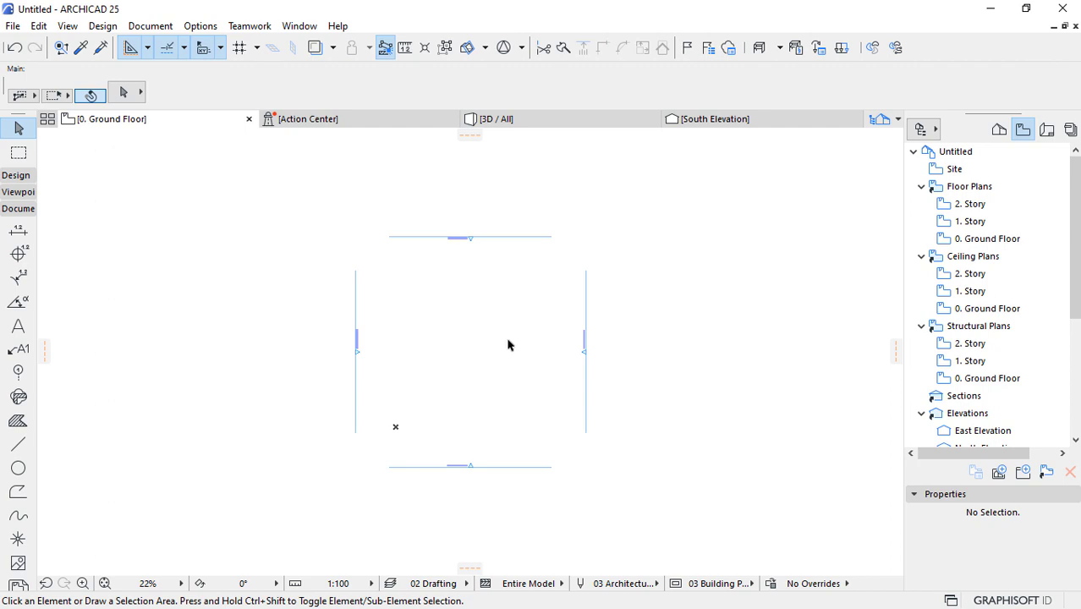
- Open the model view layer settings, adjust the dialog's size and widen the layer combinations area
{"action": "scroll", "coordinate": [507, 345], "scroll_direction": "up", "scroll_amount": 1}
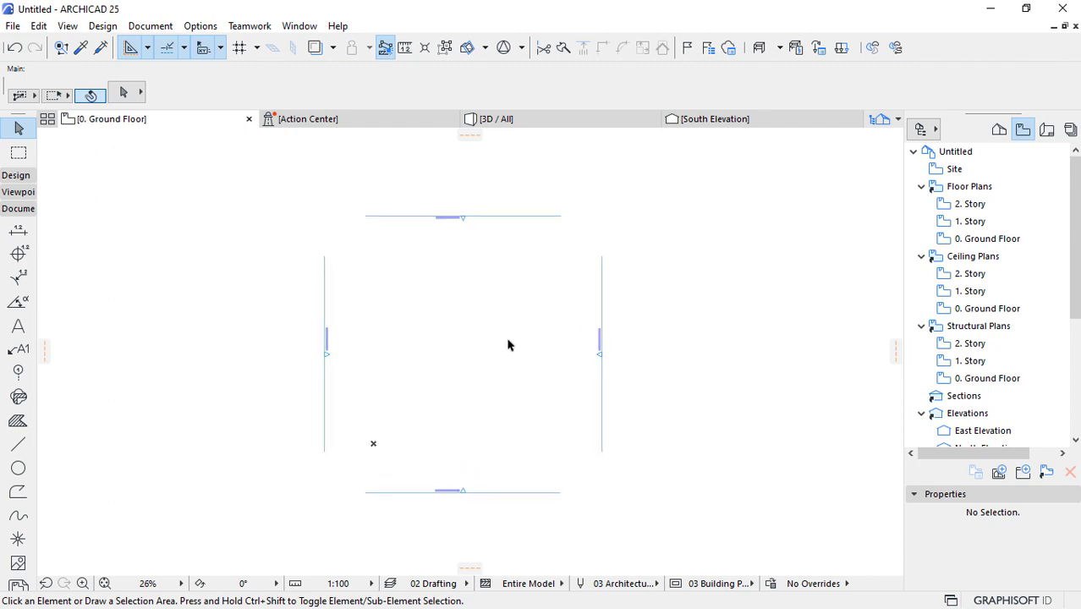
{"action": "left_click", "coordinate": [199, 29]}
{"action": "mouse_move", "coordinate": [203, 50]}
{"action": "left_click", "coordinate": [423, 47]}
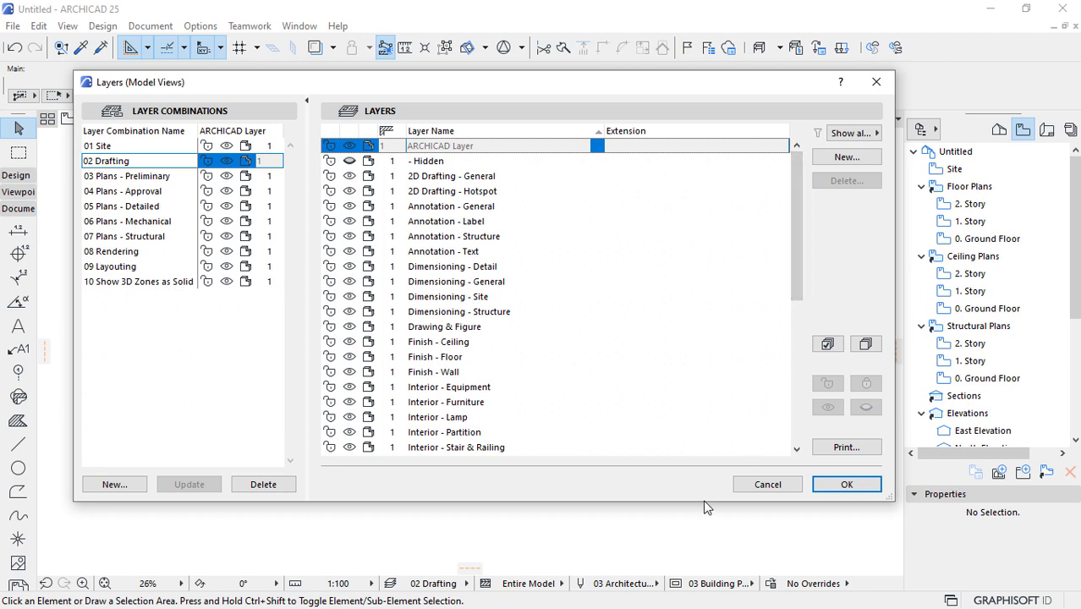
{"action": "left_click_drag", "start_coordinate": [698, 502], "coordinate": [697, 522]}
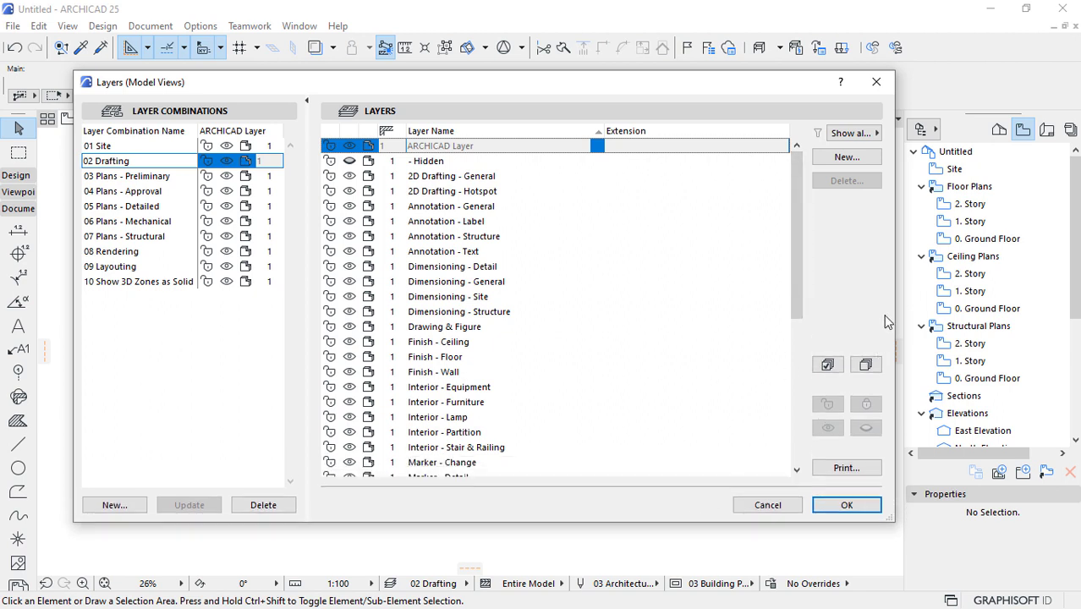
{"action": "left_click_drag", "start_coordinate": [896, 305], "coordinate": [883, 306]}
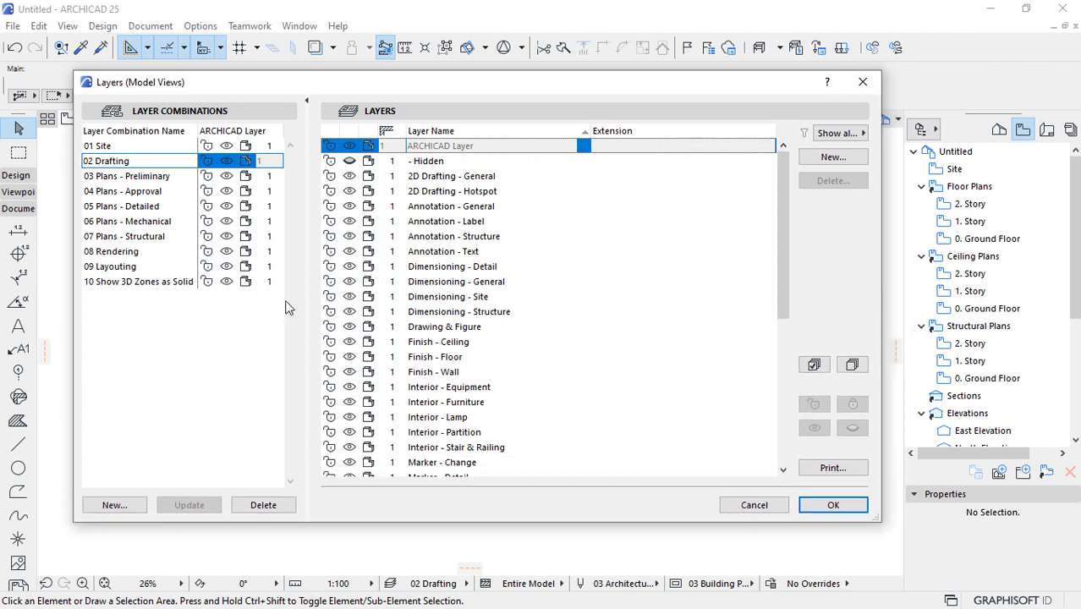
{"action": "left_click_drag", "start_coordinate": [308, 289], "coordinate": [335, 286]}
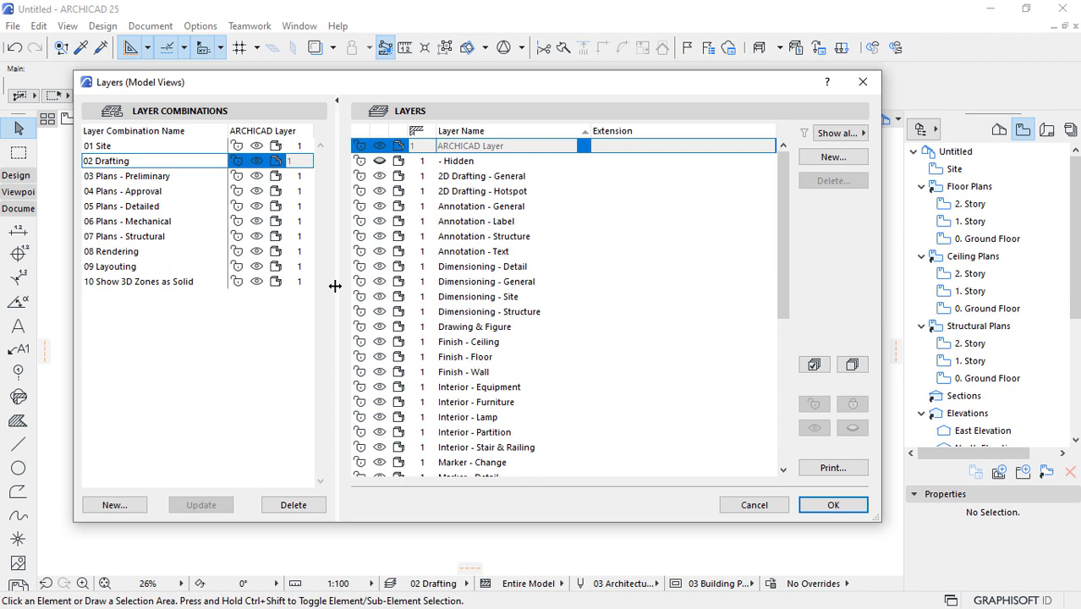
{"action": "mouse_move", "coordinate": [783, 174]}
{"action": "left_mouse_down"}
{"action": "mouse_move", "coordinate": [796, 343]}
{"action": "mouse_move", "coordinate": [779, 161]}
{"action": "mouse_move", "coordinate": [783, 229]}
{"action": "mouse_move", "coordinate": [772, 170]}
{"action": "left_mouse_up"}
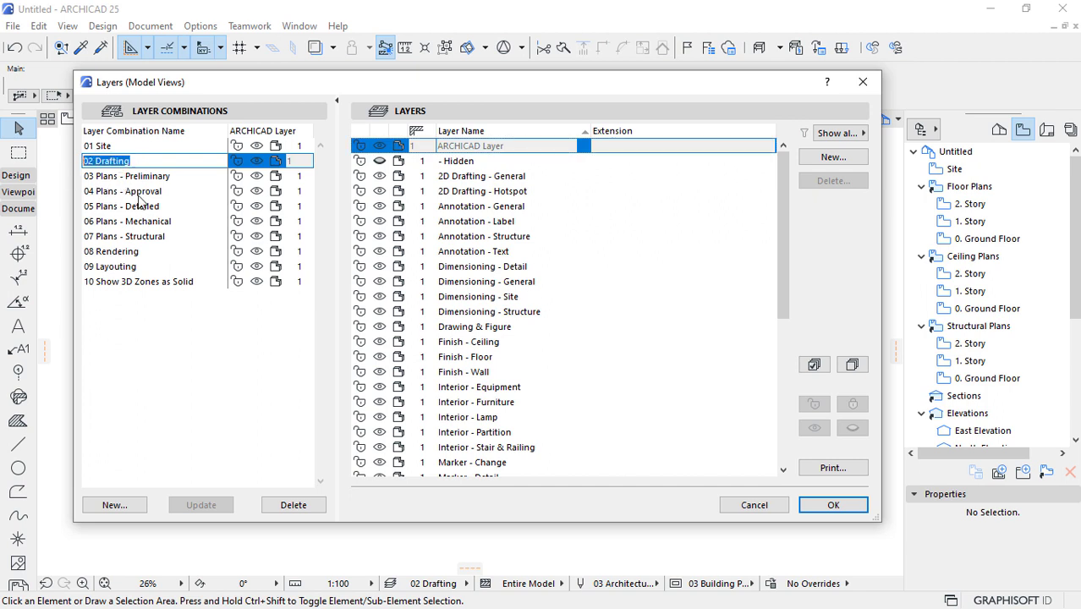
- Rename the layer combination 01 Site to "A | Site"
{"action": "left_click", "coordinate": [131, 191]}
{"action": "left_click", "coordinate": [131, 191]}
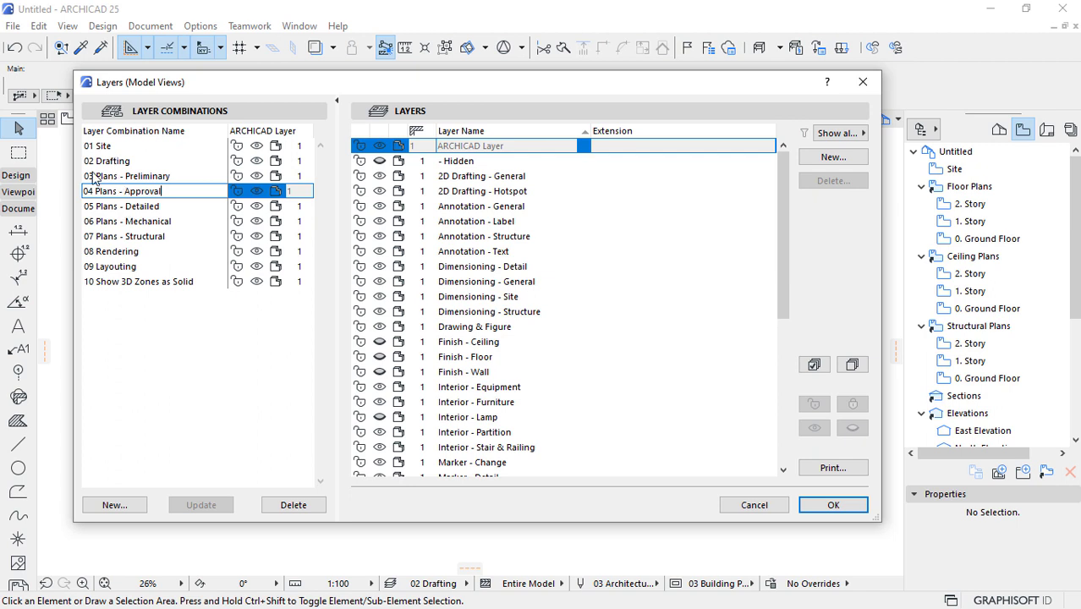
{"action": "left_click", "coordinate": [98, 146]}
{"action": "left_click_drag", "start_coordinate": [93, 148], "coordinate": [36, 152]}
{"action": "type", "text": "A |"}
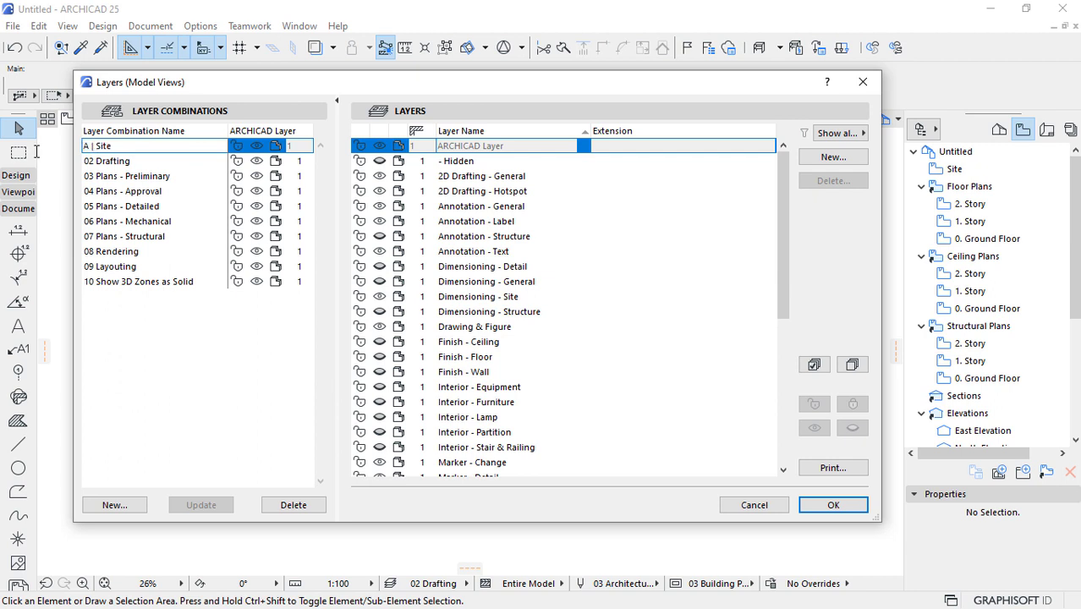
{"action": "left_click", "coordinate": [94, 176]}
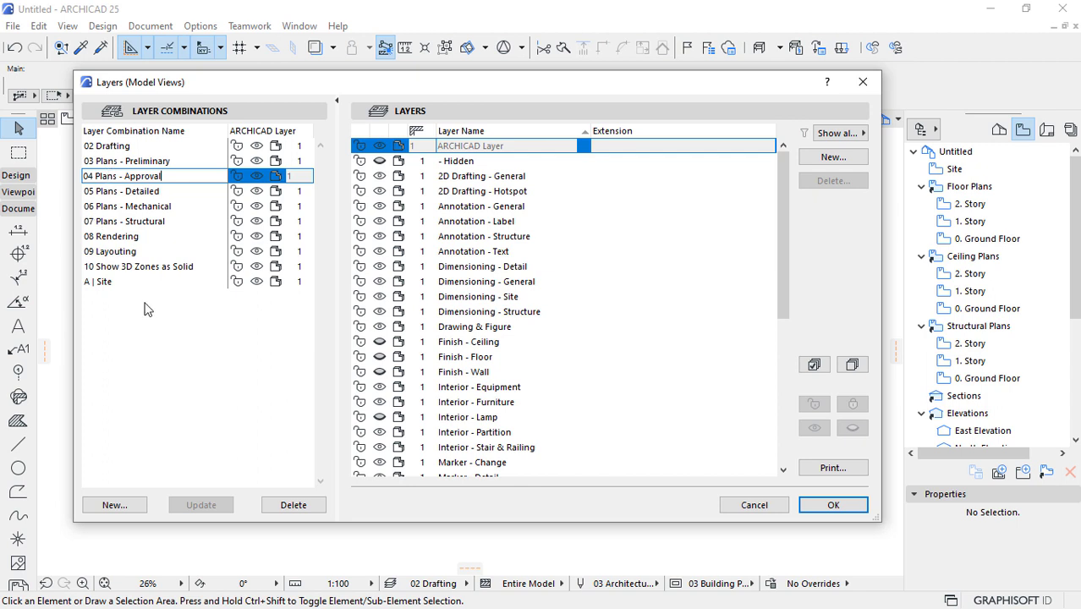
{"action": "left_click", "coordinate": [99, 282]}
{"action": "left_click", "coordinate": [97, 282]}
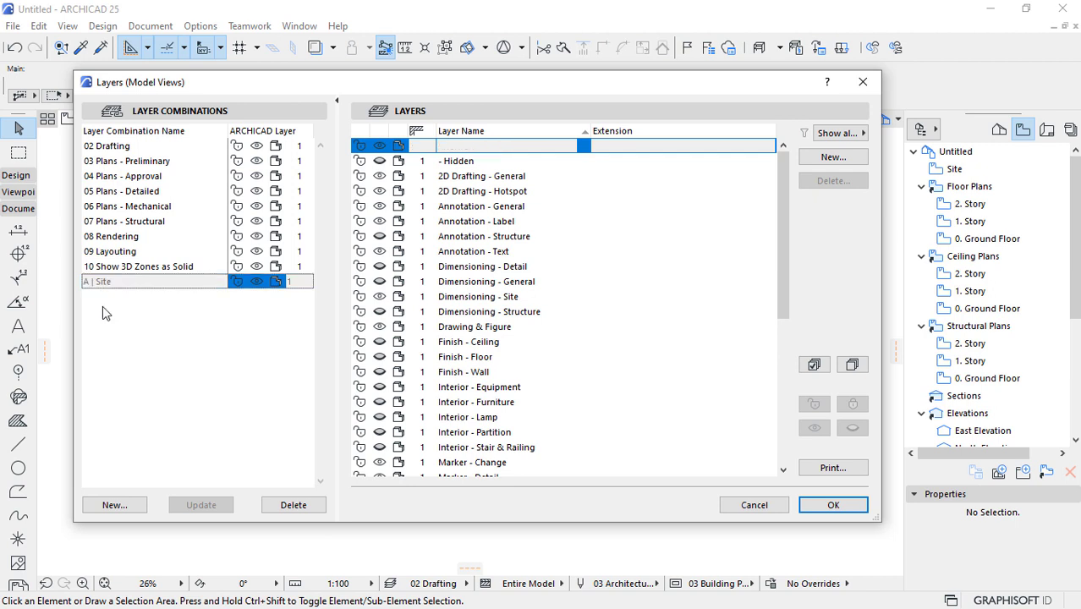
{"action": "left_click", "coordinate": [102, 305]}
- Replace the number prefix of the layer combination 03 Plans - Preliminary so it reads "A | Plans - Preliminary"
{"action": "left_click", "coordinate": [110, 163]}
{"action": "left_click", "coordinate": [110, 162]}
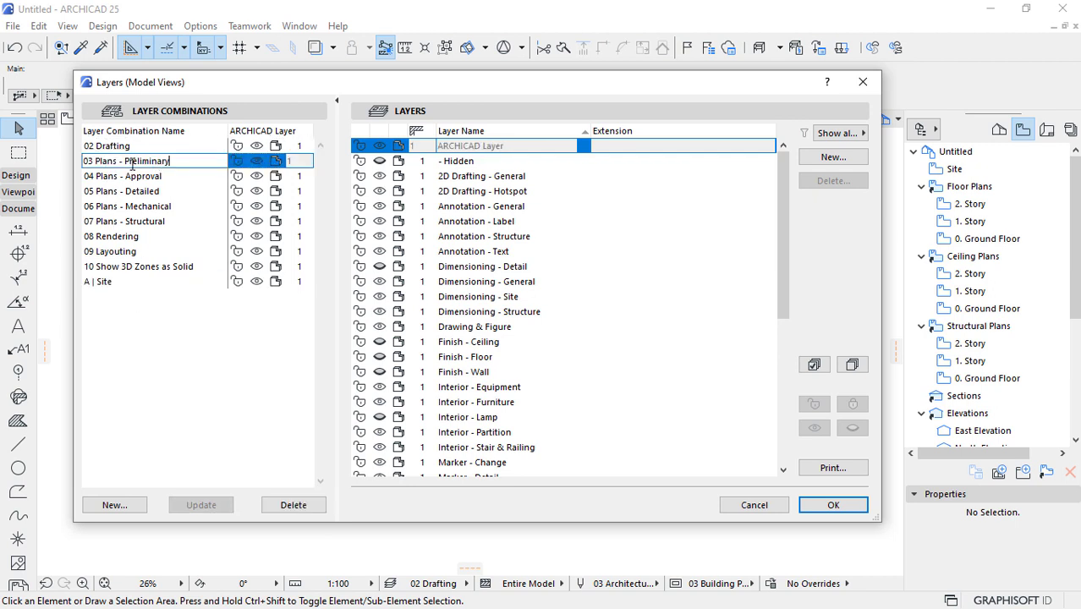
{"action": "left_click_drag", "start_coordinate": [94, 162], "coordinate": [43, 161]}
{"action": "key", "text": "BackSpace"}
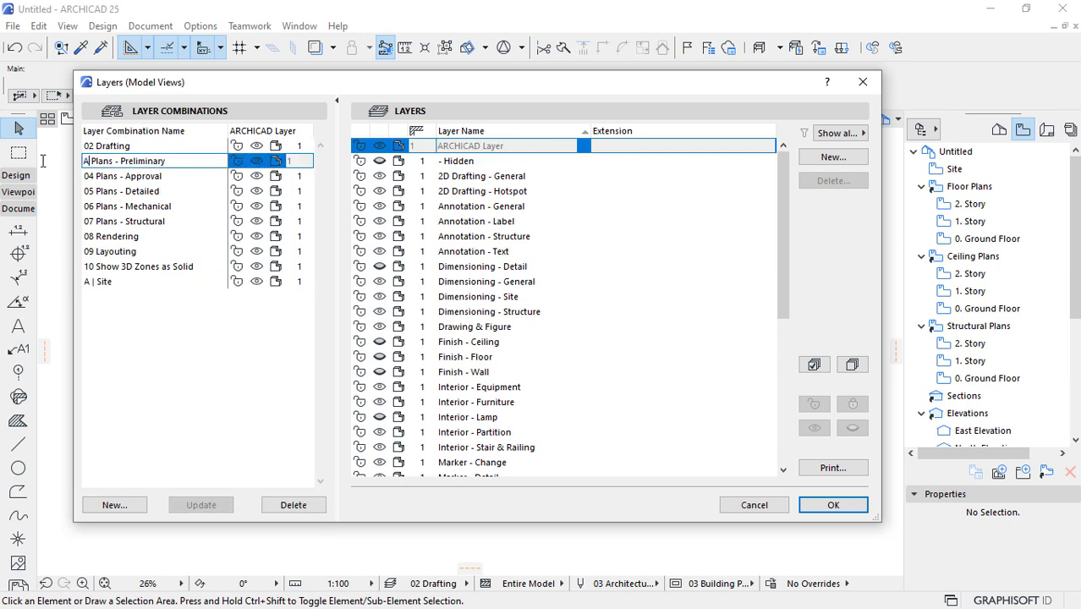
{"action": "type", "text": "A |"}
{"action": "left_click", "coordinate": [126, 208]}
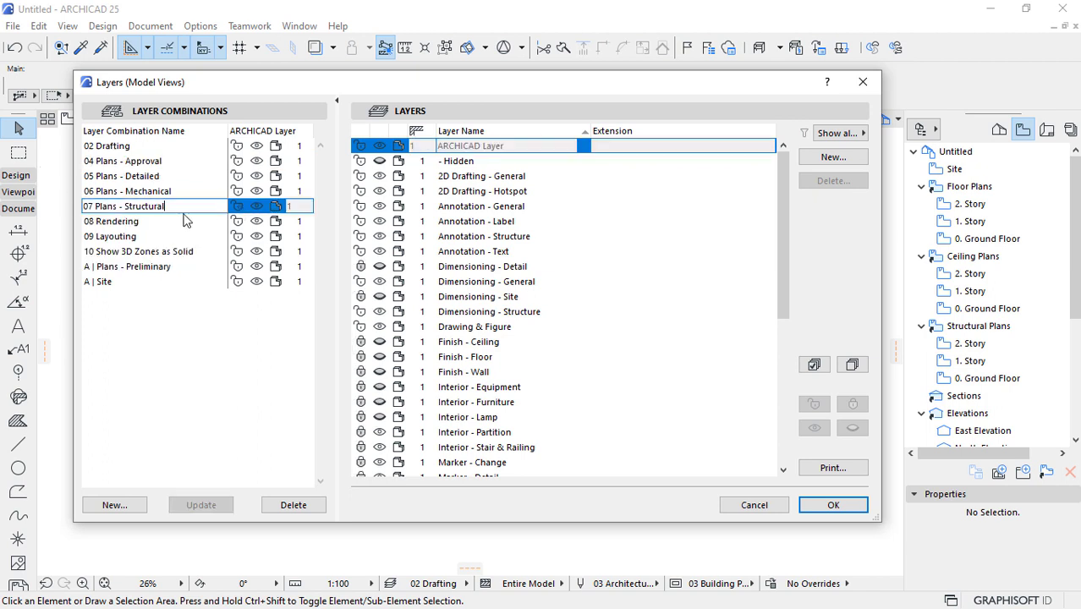
- Rename the layer combination 04 Plans - Approval to "A | Elevations/Sections"
{"action": "left_click", "coordinate": [110, 160]}
{"action": "left_click", "coordinate": [100, 161]}
{"action": "left_click_drag", "start_coordinate": [95, 161], "coordinate": [70, 160]}
{"action": "type", "text": "A "}
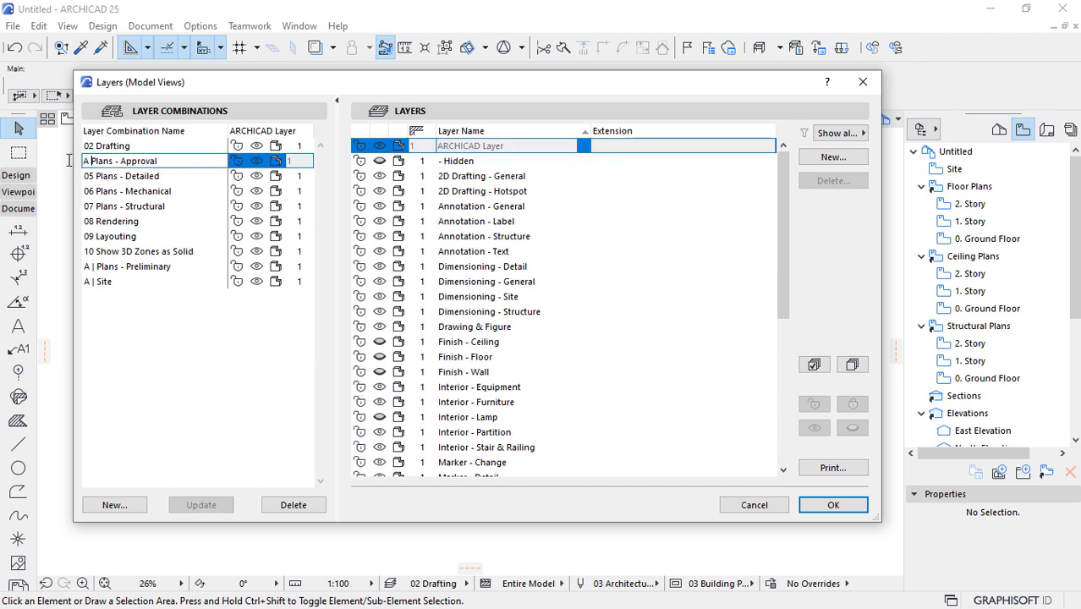
{"action": "type", "text": "|"}
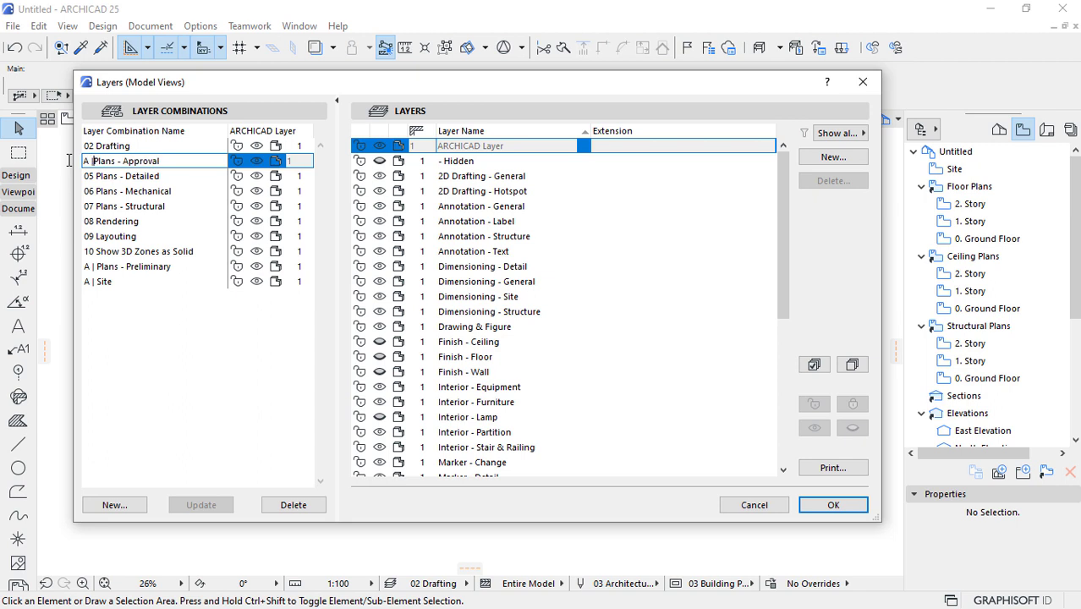
{"action": "left_click_drag", "start_coordinate": [167, 162], "coordinate": [95, 161]}
{"action": "key", "text": "BackSpace"}
{"action": "type", "text": "Elevations"}
{"action": "key", "text": "BackSpace"}
{"action": "type", "text": "/Sections"}
- Rename the layer combination 06 Plans - Mechanical to "A| Roof"
{"action": "left_click", "coordinate": [111, 180]}
{"action": "left_click", "coordinate": [126, 180]}
{"action": "left_click_drag", "start_coordinate": [177, 175], "coordinate": [71, 187]}
{"action": "type", "text": "A |"}
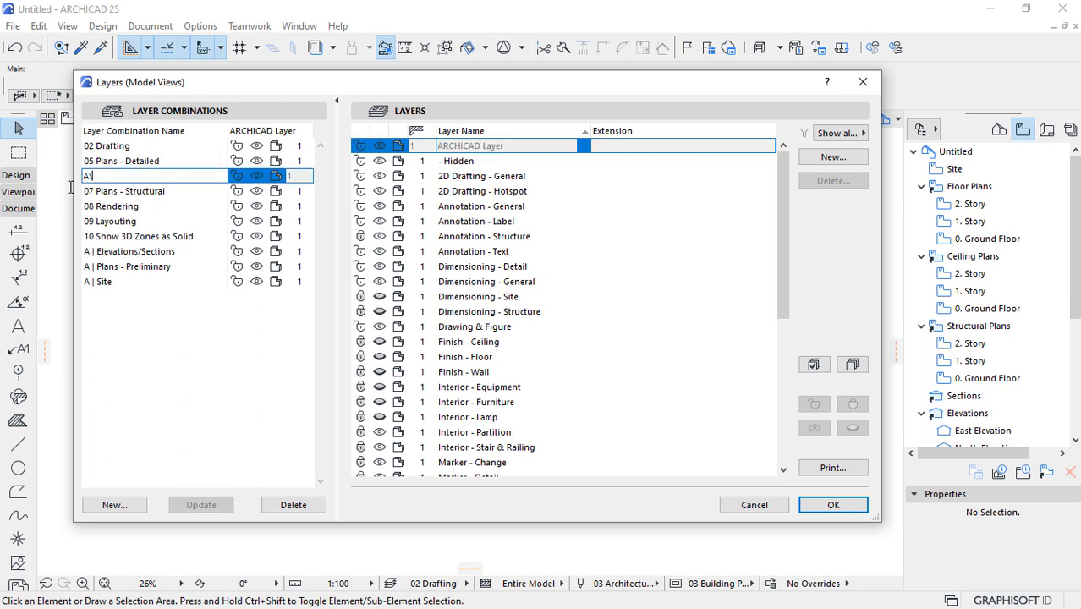
{"action": "type", "text": "\\"}
{"action": "type", "text": " Ro"}
{"action": "type", "text": "of"}
{"action": "left_click", "coordinate": [122, 151]}
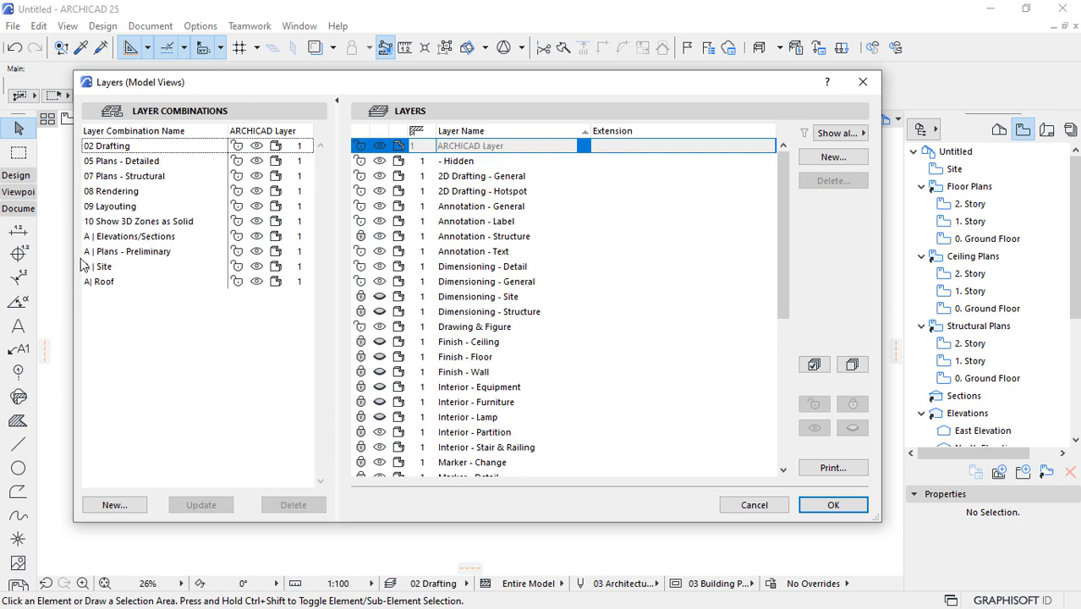
- Shorten the name of the layer combination A | Plans - Preliminary to "A | Plans"
{"action": "left_click", "coordinate": [157, 253]}
{"action": "left_click_drag", "start_coordinate": [182, 251], "coordinate": [119, 251]}
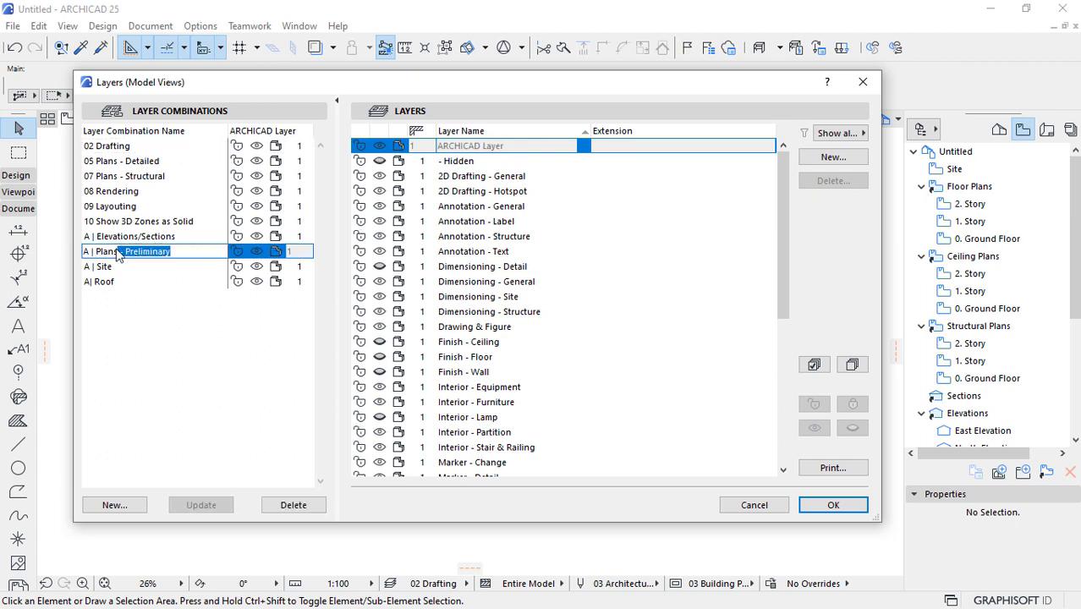
{"action": "key", "text": "BackSpace"}
{"action": "left_click", "coordinate": [99, 330]}
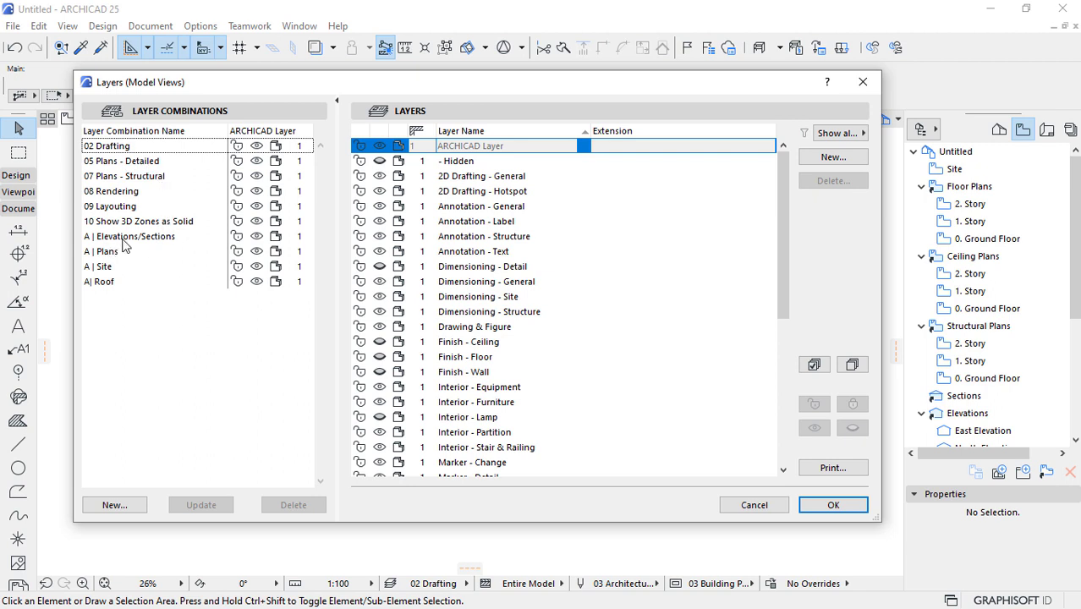
- Rename the layer combination 05 Plans - Detailed to "A| Details"
{"action": "left_click", "coordinate": [119, 163]}
{"action": "left_click", "coordinate": [124, 161]}
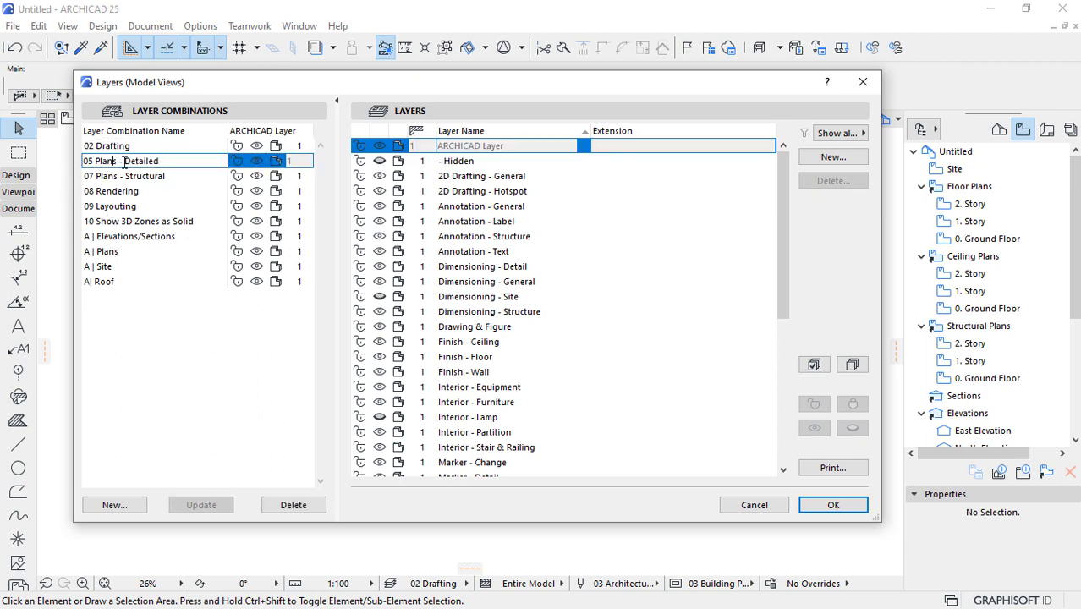
{"action": "left_click_drag", "start_coordinate": [124, 161], "coordinate": [24, 160]}
{"action": "type", "text": "A\\"}
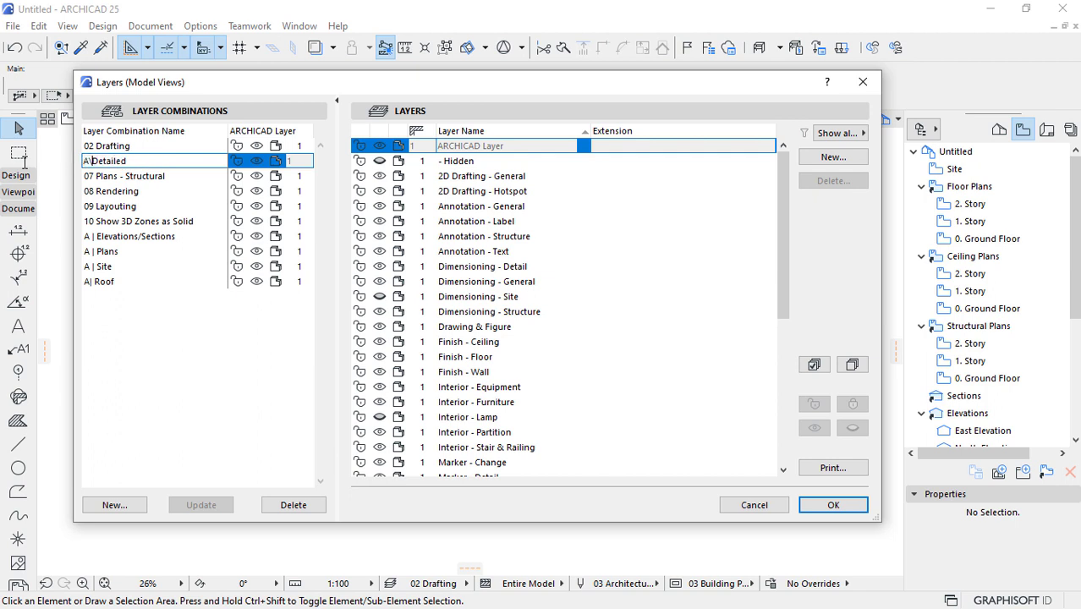
{"action": "key", "text": "BackSpace"}
{"action": "type", "text": "|"}
{"action": "left_click", "coordinate": [136, 159]}
{"action": "key", "text": "BackSpace"}
{"action": "key", "text": "BackSpace"}
{"action": "type", "text": "s"}
{"action": "key", "text": "Return"}
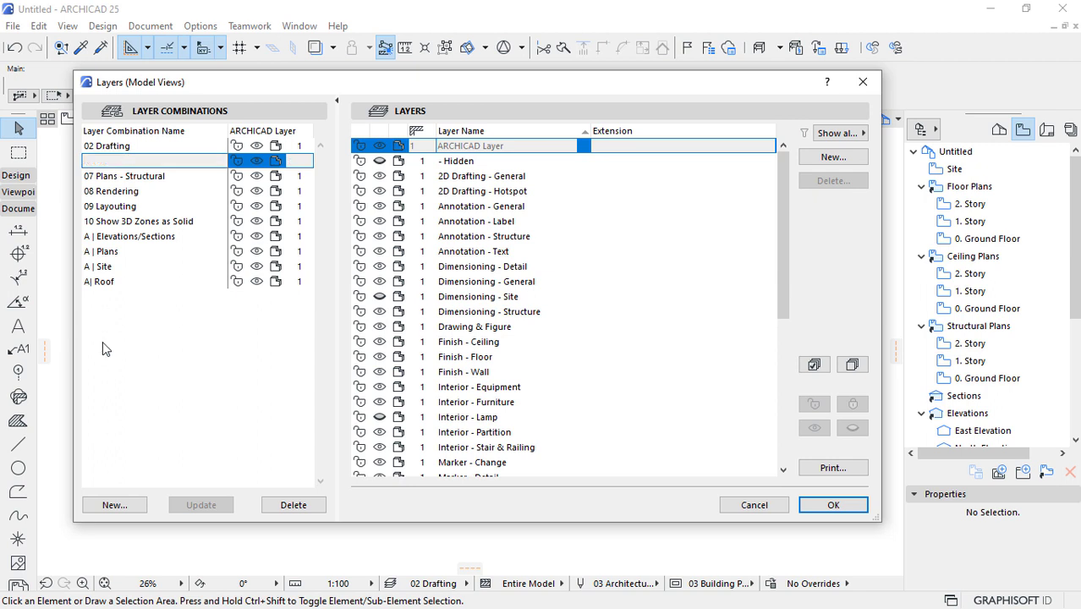
- Replace the number prefix of the layer combination 07 Plans - Structural so it reads "S | Plans - Structural"
{"action": "left_click", "coordinate": [117, 161]}
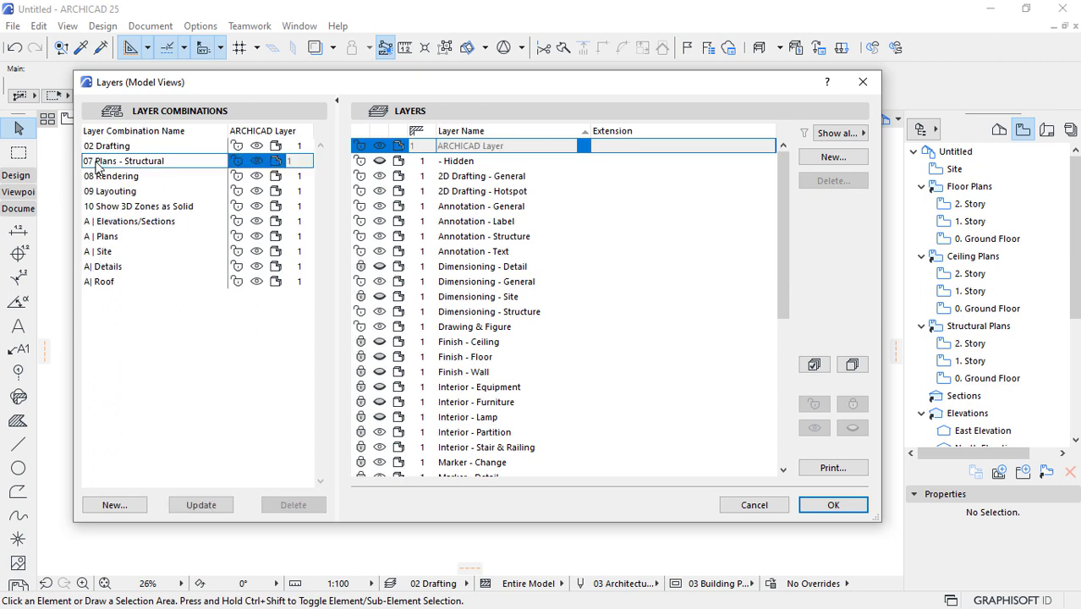
{"action": "left_click_drag", "start_coordinate": [93, 161], "coordinate": [60, 161]}
{"action": "type", "text": "S |"}
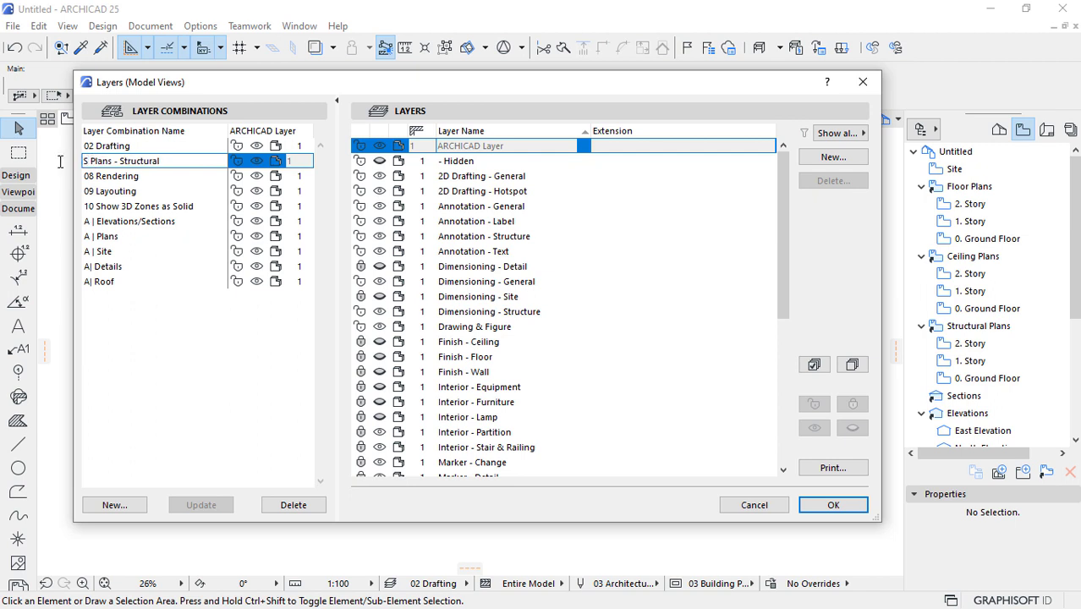
{"action": "key", "text": "BackSpace"}
{"action": "left_click", "coordinate": [125, 207]}
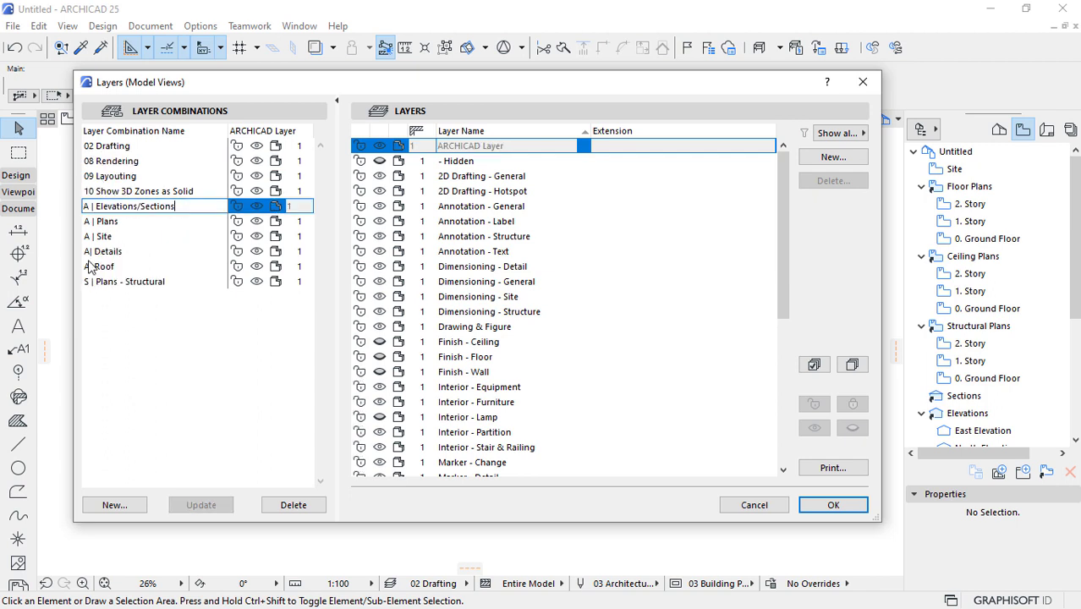
- Rename the layer combination 10 Show 3D Zones as Solid to "E | Electrical"
{"action": "left_click", "coordinate": [121, 193]}
{"action": "left_click", "coordinate": [121, 192]}
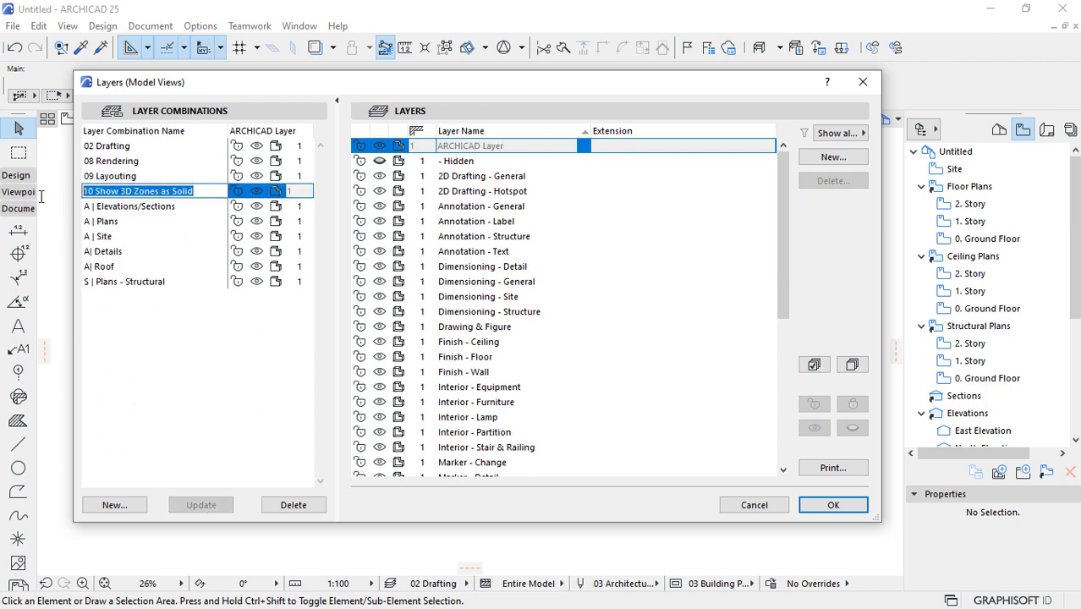
{"action": "type", "text": "E |"}
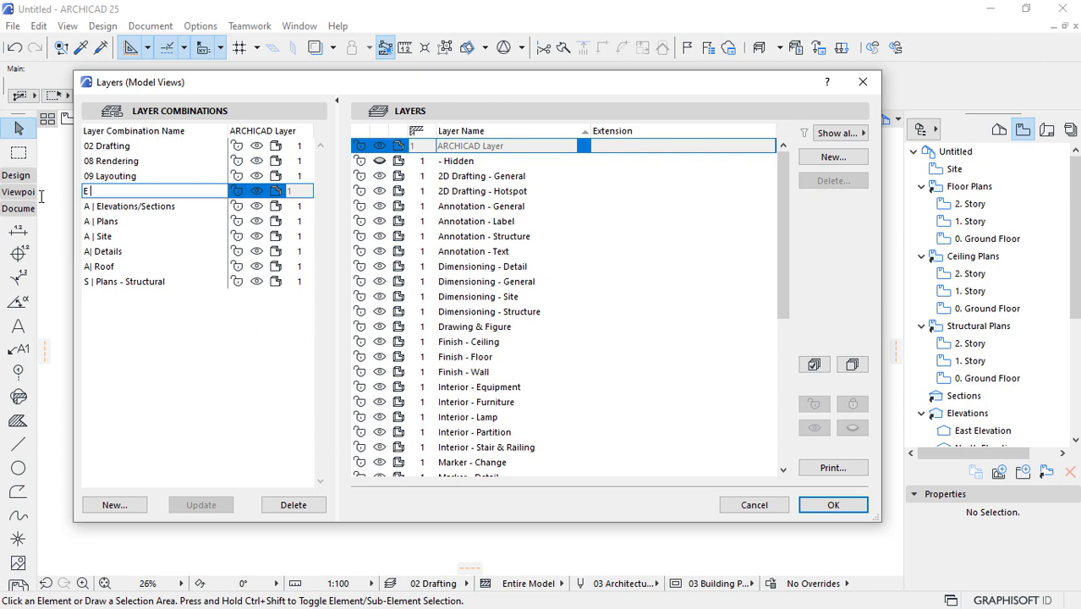
{"action": "type", "text": " Electrical"}
- Rename the layer combination 09 Layouting to "P | Plumbings"
{"action": "double_click", "coordinate": [127, 176]}
{"action": "left_click_drag", "start_coordinate": [136, 176], "coordinate": [1, 183]}
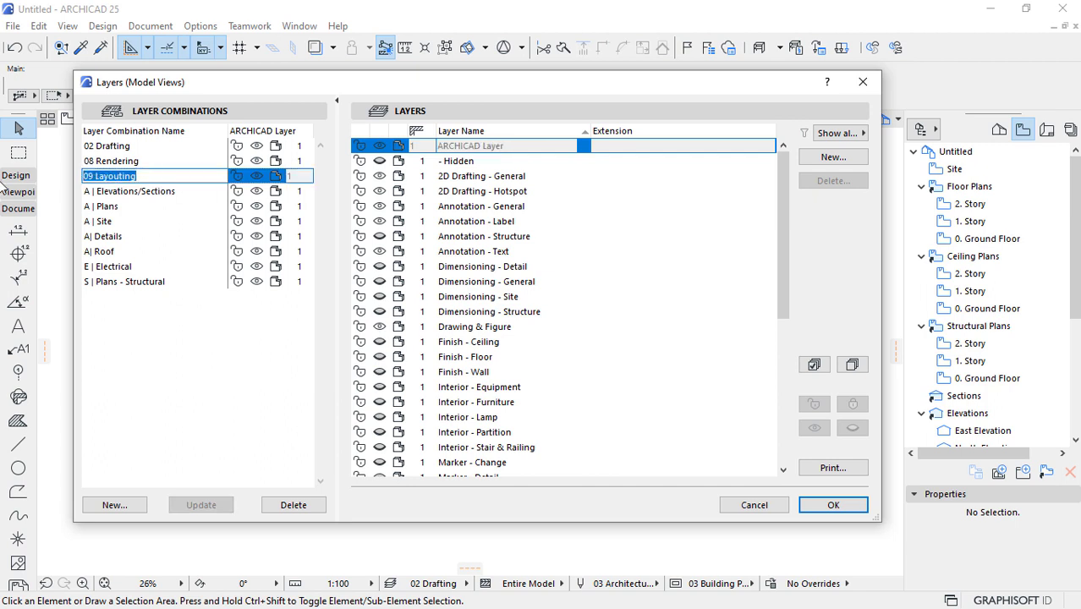
{"action": "type", "text": "P |"}
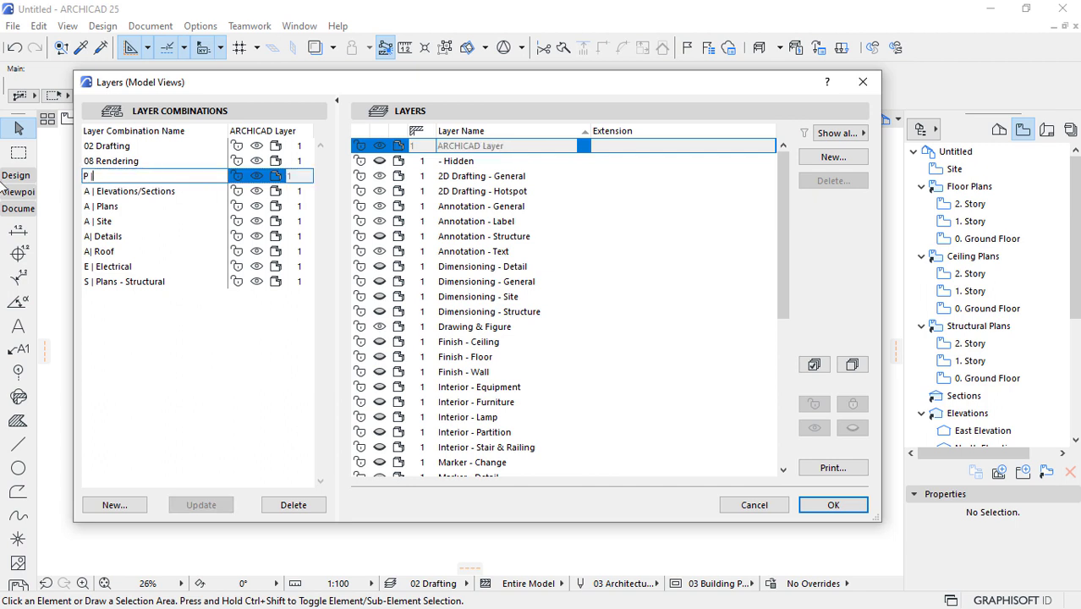
{"action": "type", "text": " Plumbings"}
{"action": "left_click", "coordinate": [123, 363]}
{"action": "left_click", "coordinate": [131, 176]}
- Rename the layer combination 08 Rendering to "I Interiors"
{"action": "left_click", "coordinate": [119, 161]}
{"action": "left_click", "coordinate": [119, 160]}
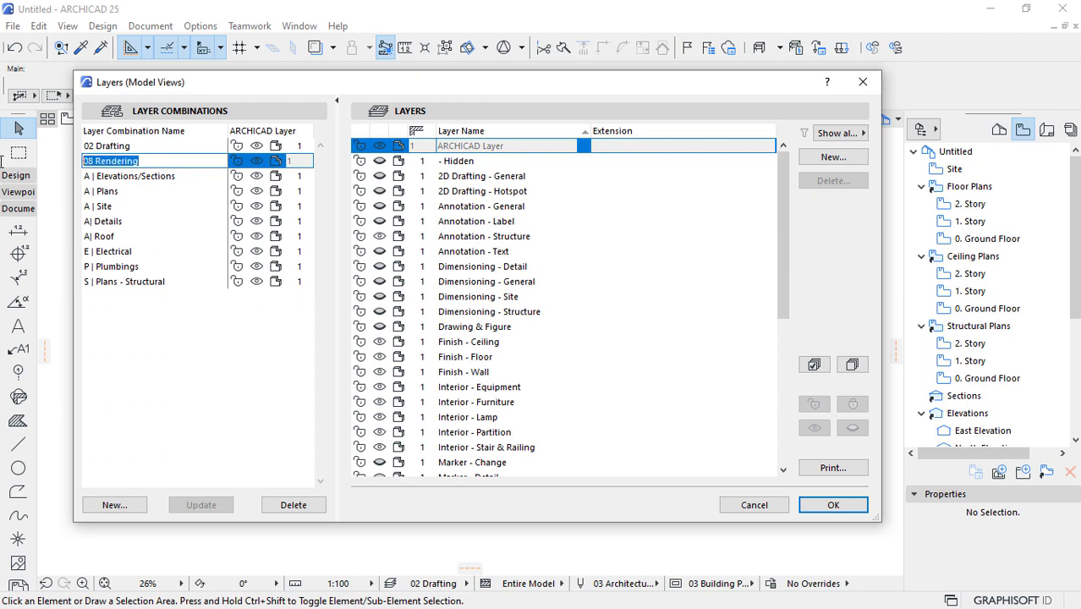
{"action": "type", "text": "I"}
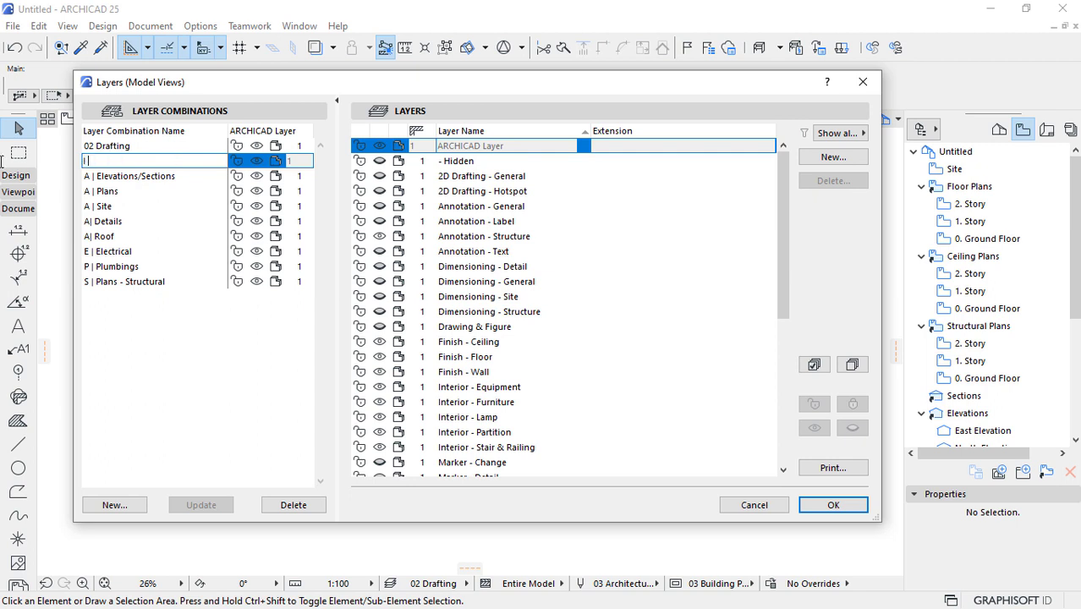
{"action": "type", "text": " Interiors"}
- Rename the layer combination 02 Drafting to "T | Telecommunications"
{"action": "left_click", "coordinate": [113, 145]}
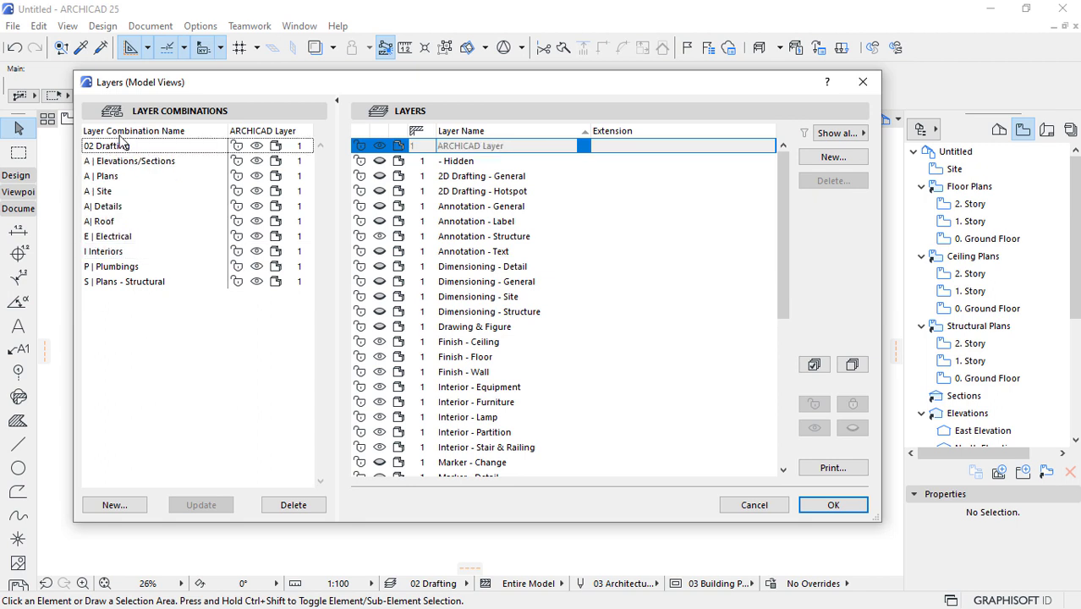
{"action": "left_click", "coordinate": [114, 145]}
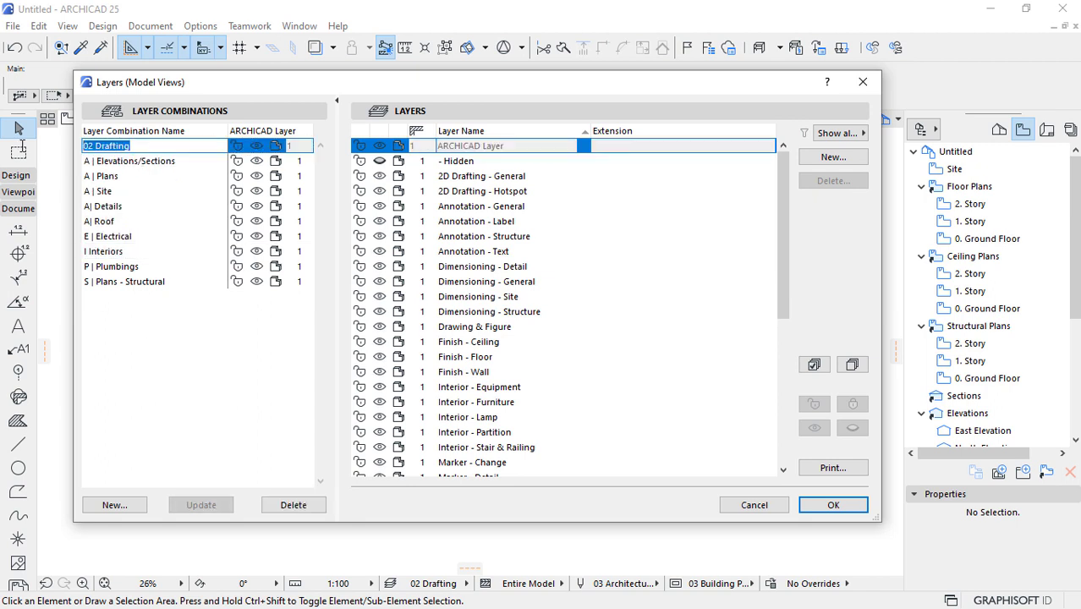
{"action": "type", "text": "T | Telecommun"}
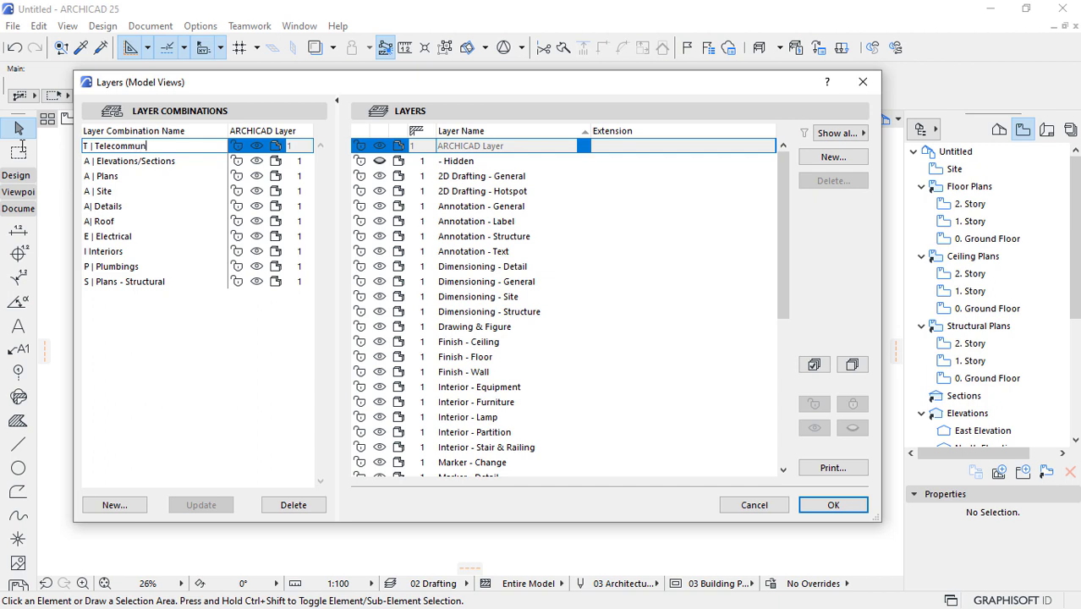
{"action": "type", "text": "ications"}
{"action": "key", "text": "Return"}
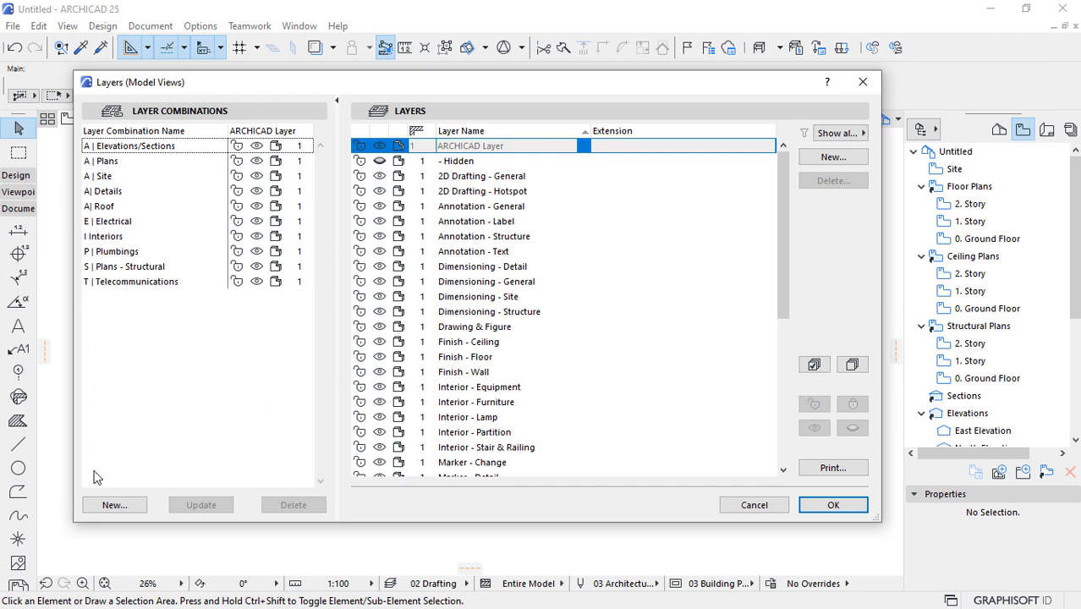
- Insert the missing separator bar in the Interiors layer combination so it reads "I | Interiors"
{"action": "left_click", "coordinate": [89, 236]}
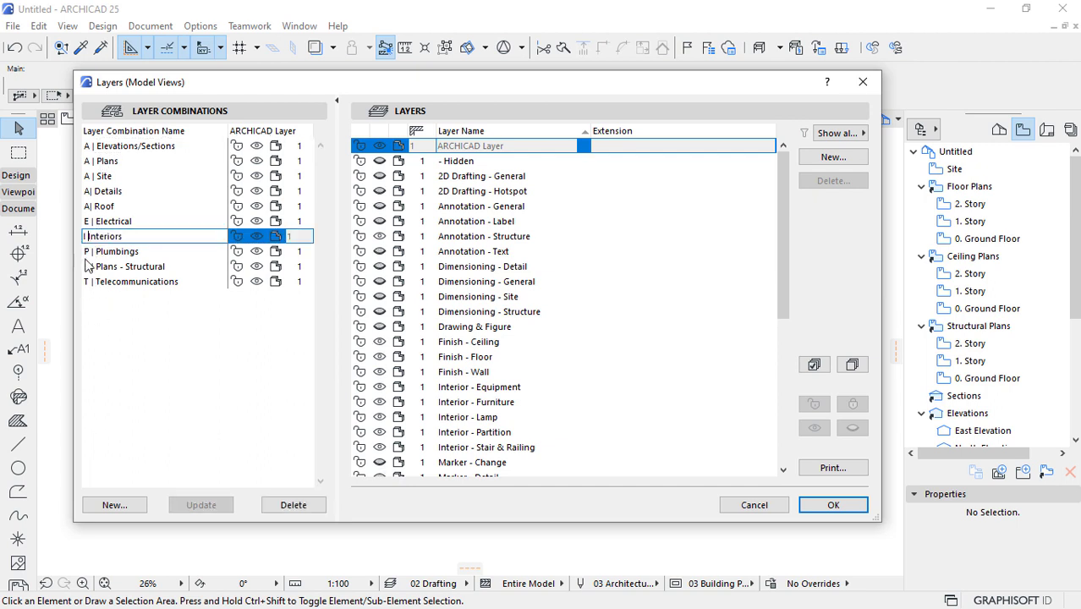
{"action": "type", "text": "|"}
{"action": "key", "text": "Return"}
- Create two new layer combinations named "L | Landscape" and "X | Other Disciplines"
{"action": "left_click", "coordinate": [102, 505]}
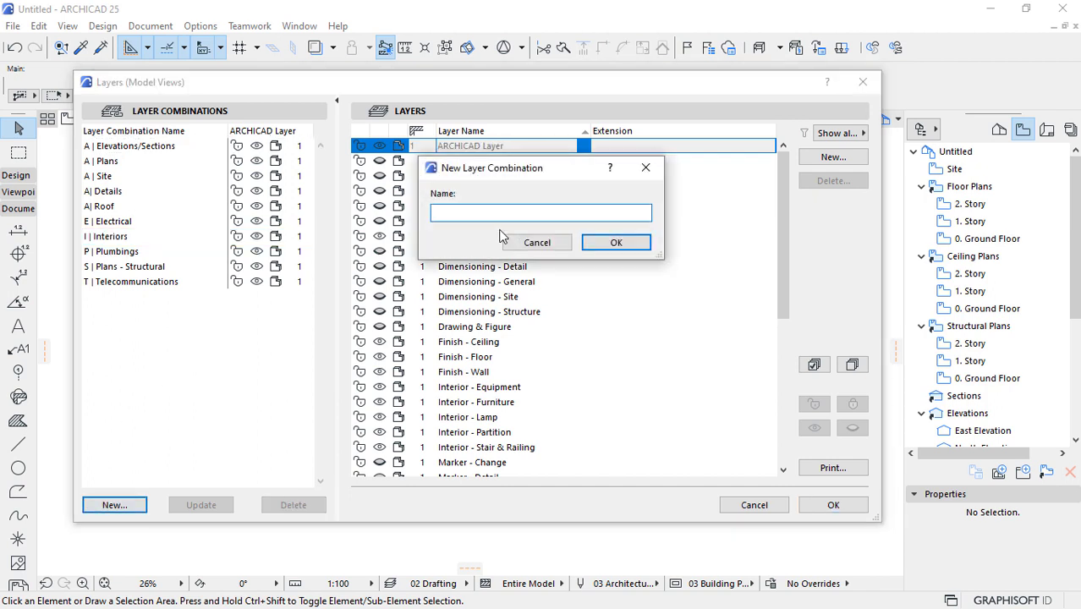
{"action": "type", "text": "L | Landscape"}
{"action": "left_click", "coordinate": [622, 245]}
{"action": "left_click", "coordinate": [114, 505]}
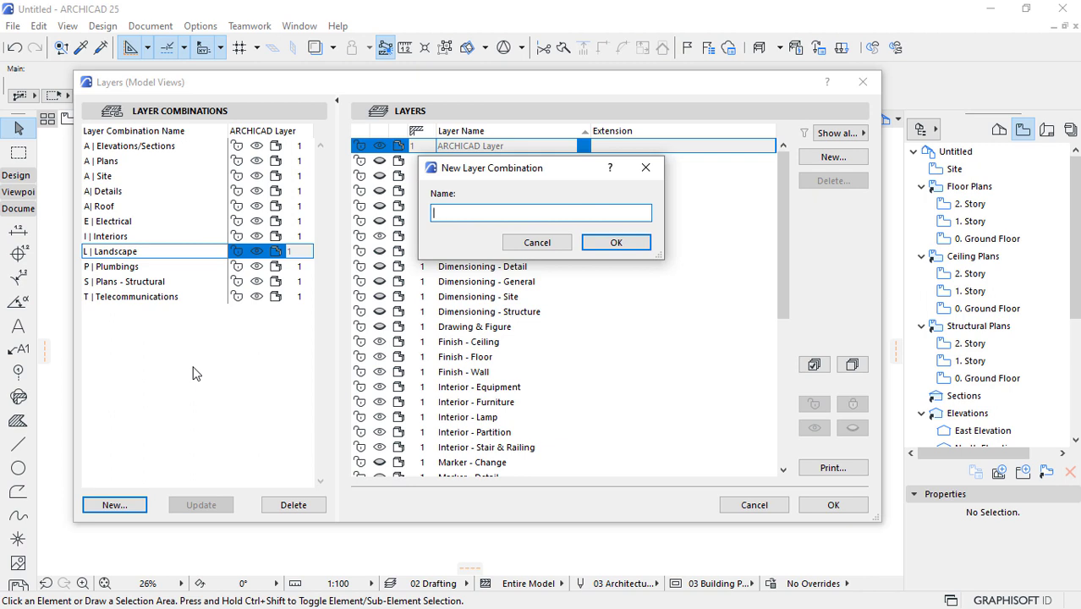
{"action": "type", "text": "X | Other Disciplines"}
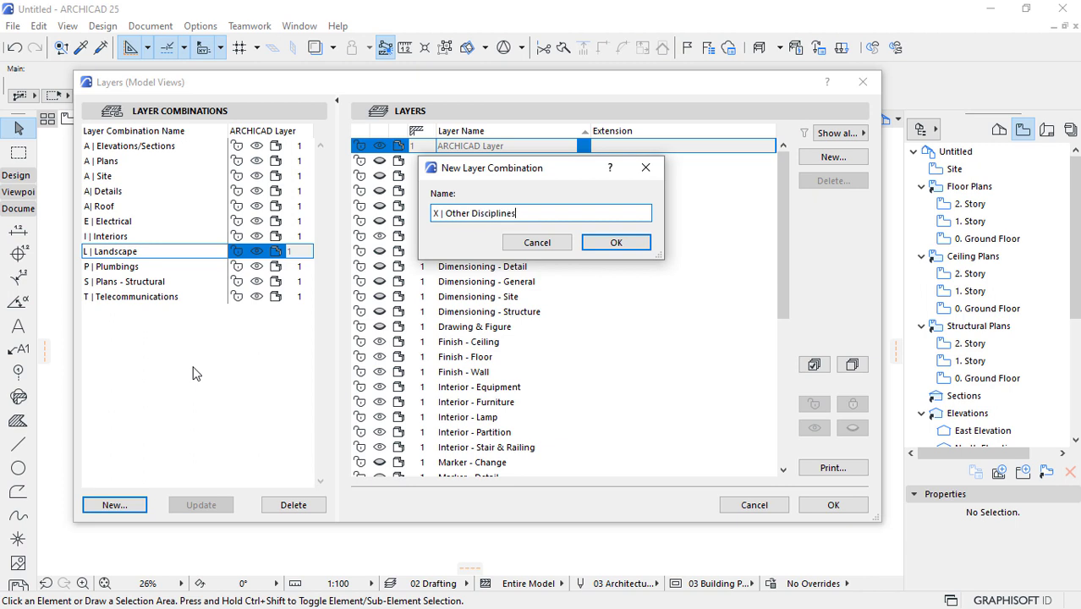
{"action": "left_click", "coordinate": [603, 245]}
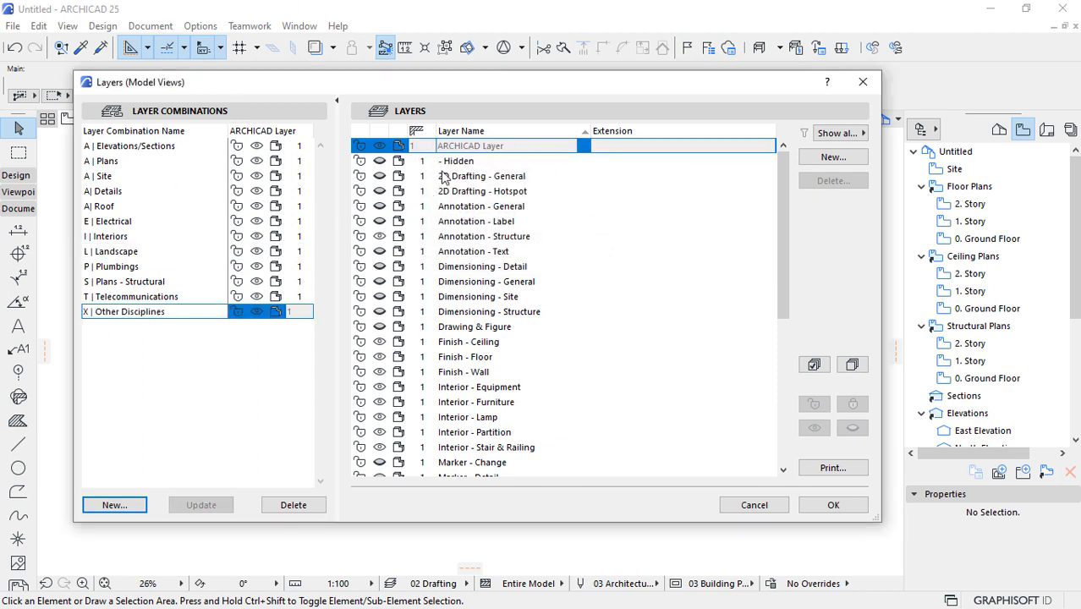
- Create a new layer combination All and add a number prefix so it reads "1. All"
{"action": "left_click", "coordinate": [114, 505]}
{"action": "type", "text": "All"}
{"action": "left_click", "coordinate": [615, 243]}
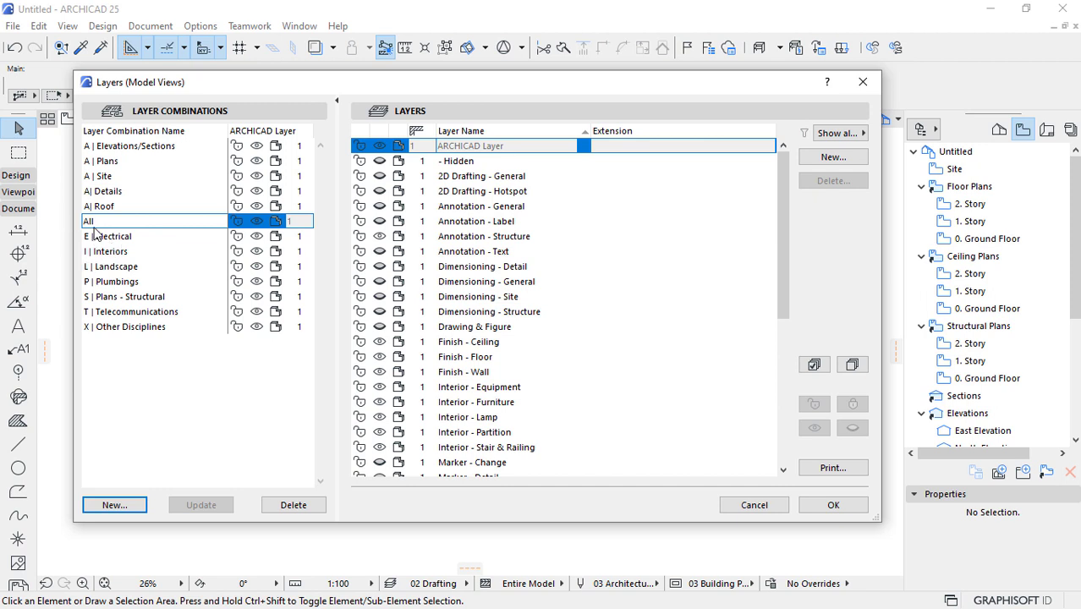
{"action": "left_click", "coordinate": [89, 222]}
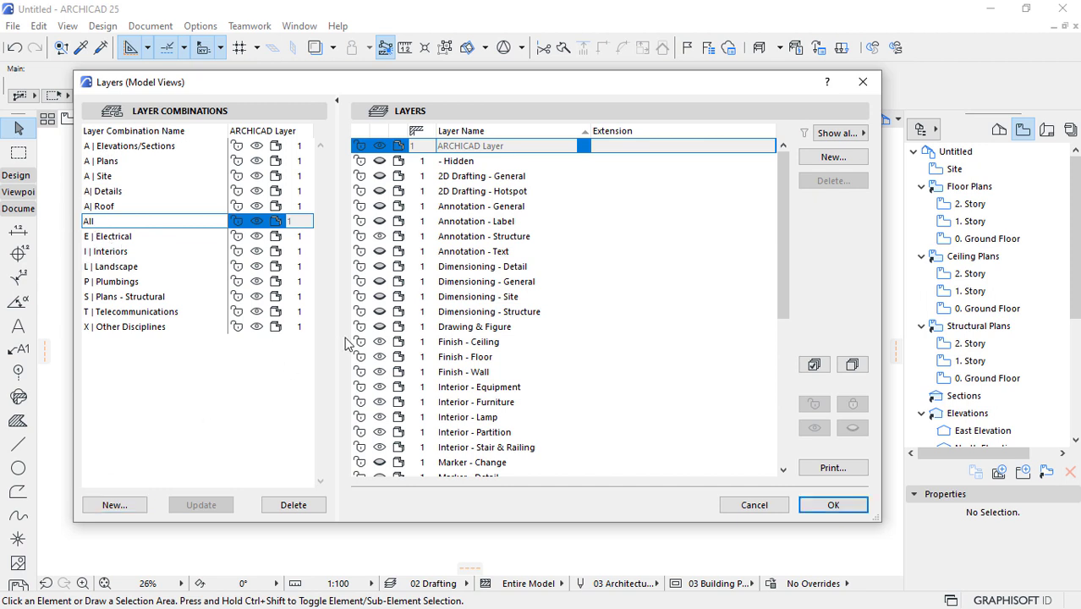
{"action": "type", "text": "1."}
{"action": "left_click", "coordinate": [118, 312]}
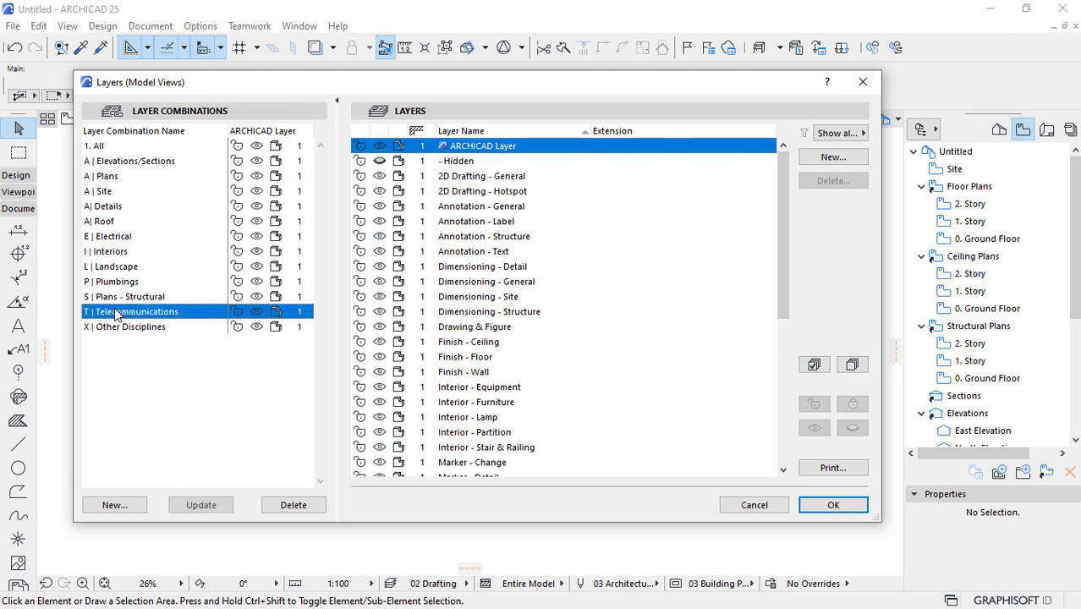
- Make every layer visible in the layer combination 1. All and update the combination
{"action": "left_click", "coordinate": [105, 146]}
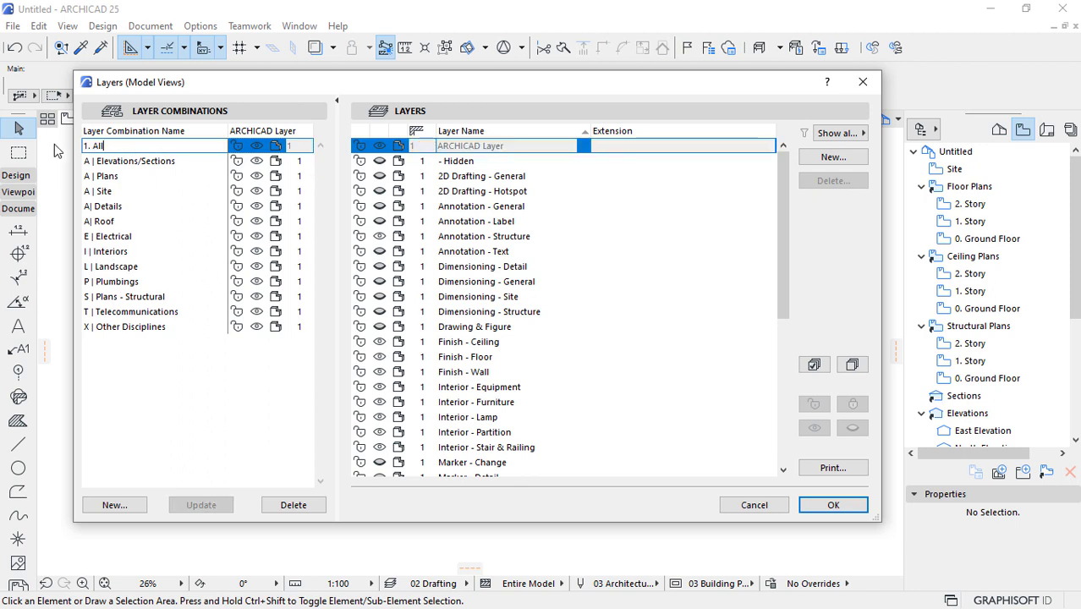
{"action": "left_click", "coordinate": [814, 364]}
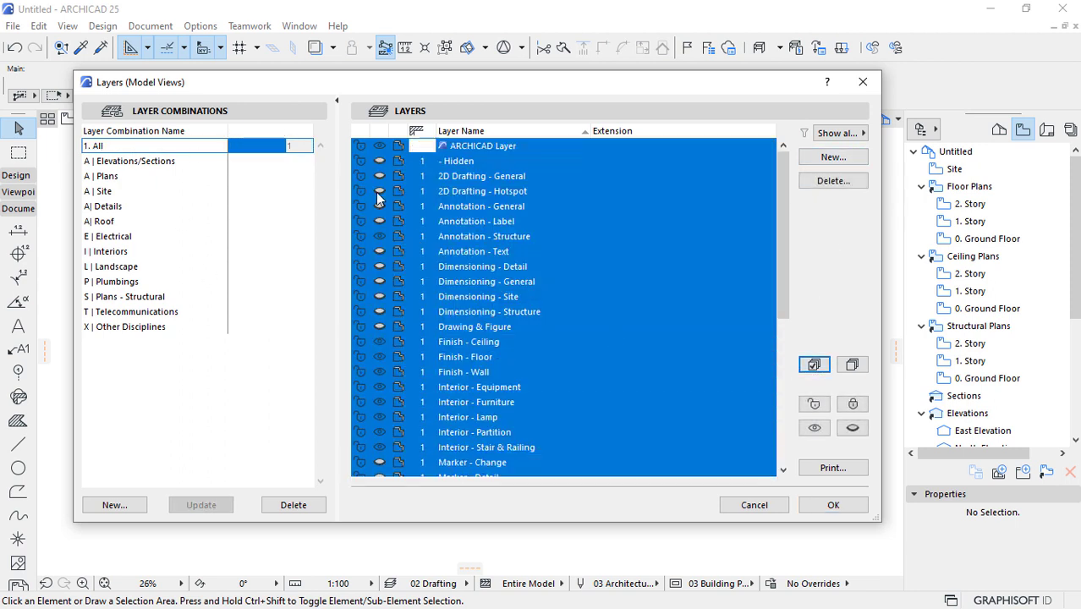
{"action": "left_click", "coordinate": [203, 505]}
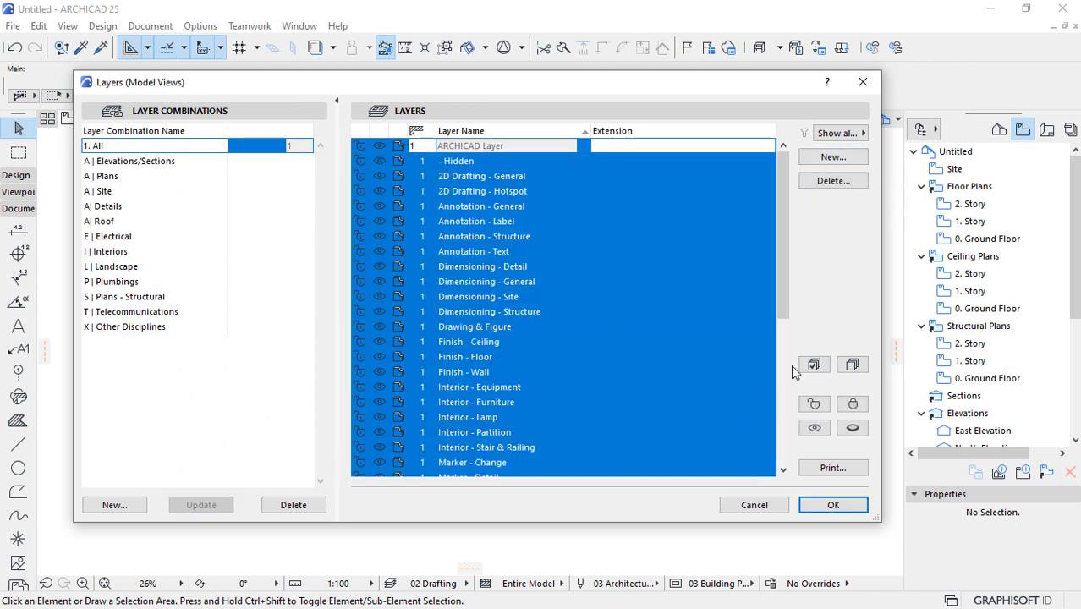
{"action": "scroll", "coordinate": [444, 274], "scroll_direction": "down", "scroll_amount": 6}
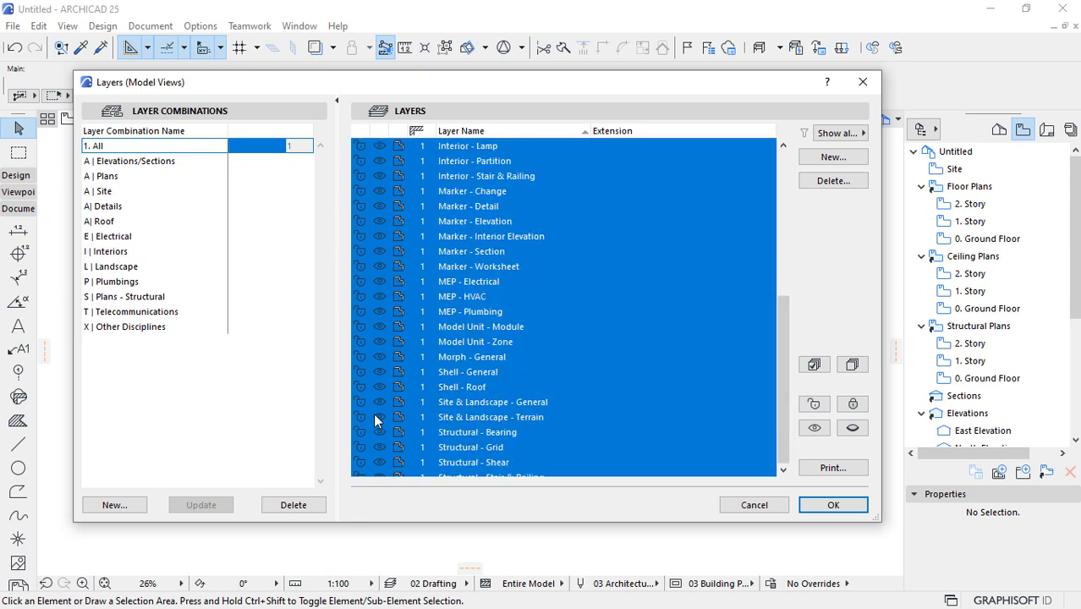
{"action": "left_click", "coordinate": [197, 238]}
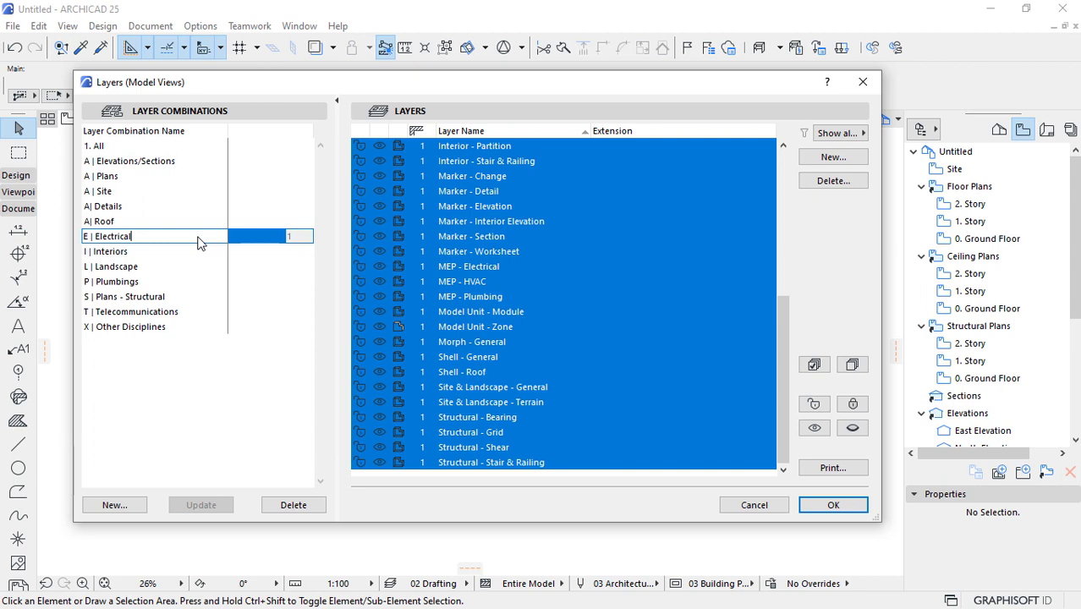
{"action": "left_click", "coordinate": [102, 148]}
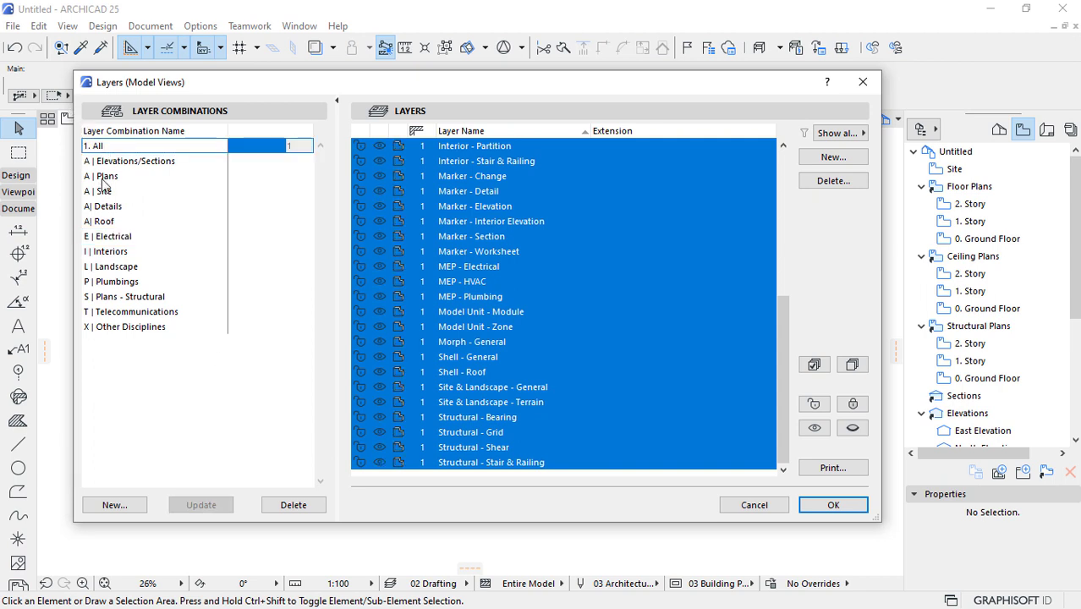
- Switch to the layer combination A | Plans and clear the selection of all layers
{"action": "left_click", "coordinate": [103, 177]}
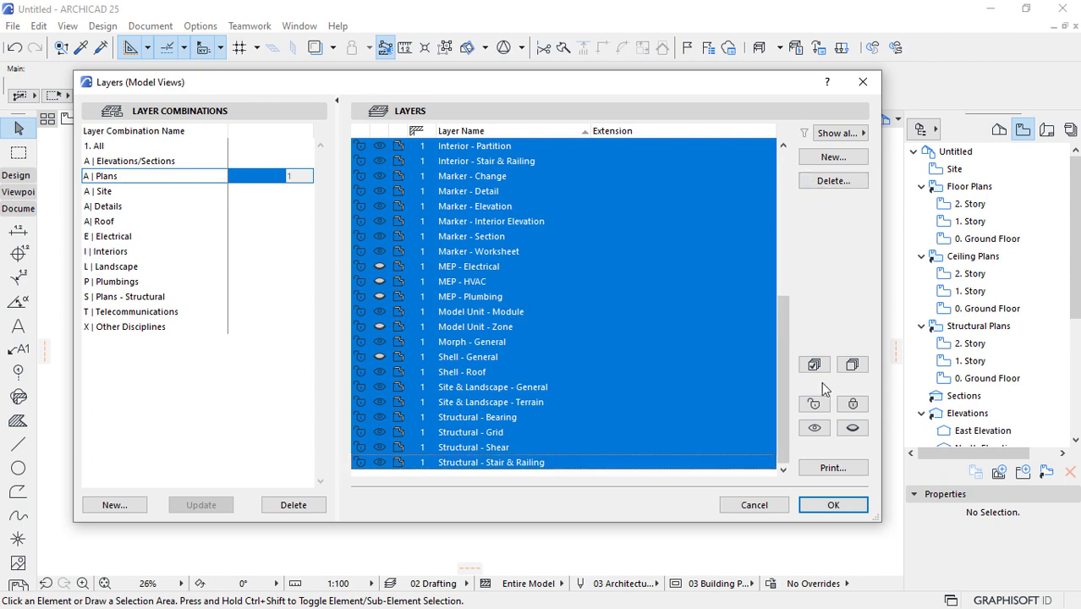
{"action": "left_click", "coordinate": [852, 364]}
{"action": "left_click", "coordinate": [564, 295]}
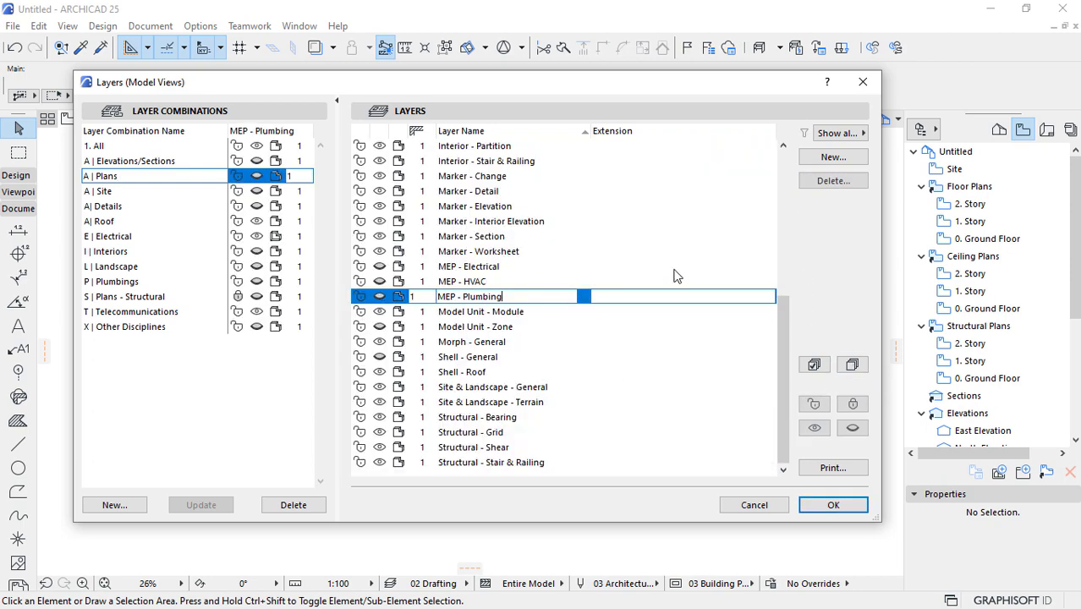
{"action": "scroll", "coordinate": [611, 271], "scroll_direction": "up", "scroll_amount": 3}
{"action": "scroll", "coordinate": [611, 271], "scroll_direction": "up", "scroll_amount": 3}
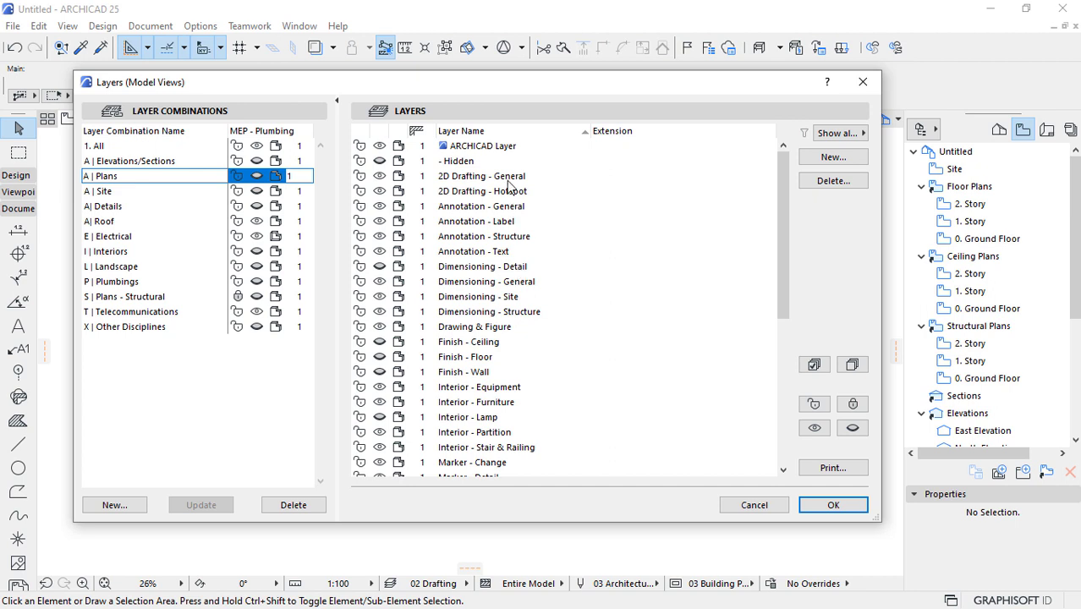
- Set the extension 2D for the layers 2D Drafting - General and 2D Drafting - Hotspot
{"action": "left_click", "coordinate": [625, 176]}
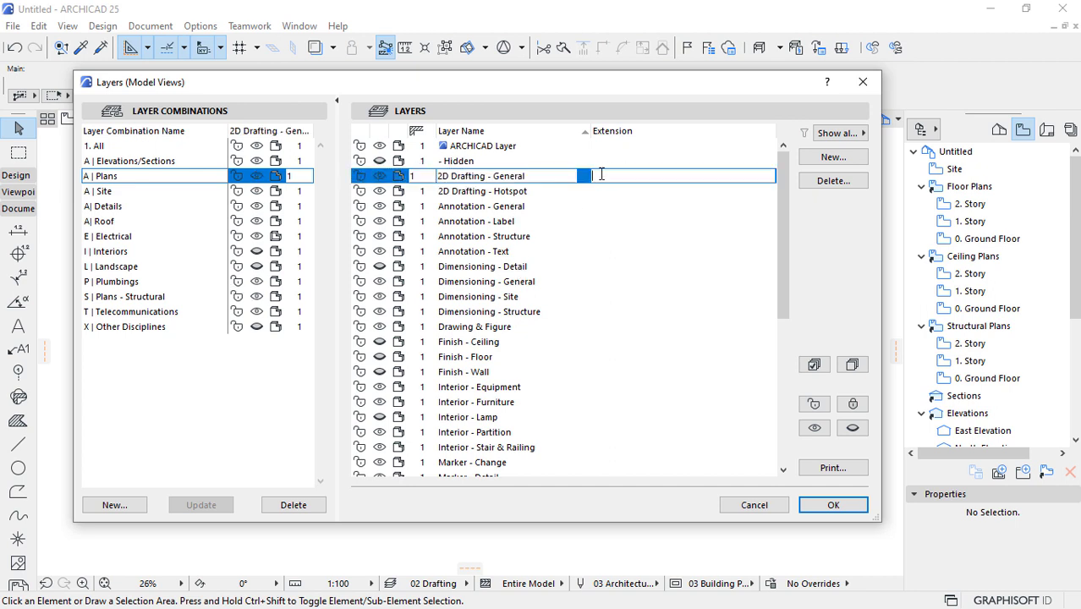
{"action": "type", "text": "2D"}
{"action": "left_click", "coordinate": [601, 187]}
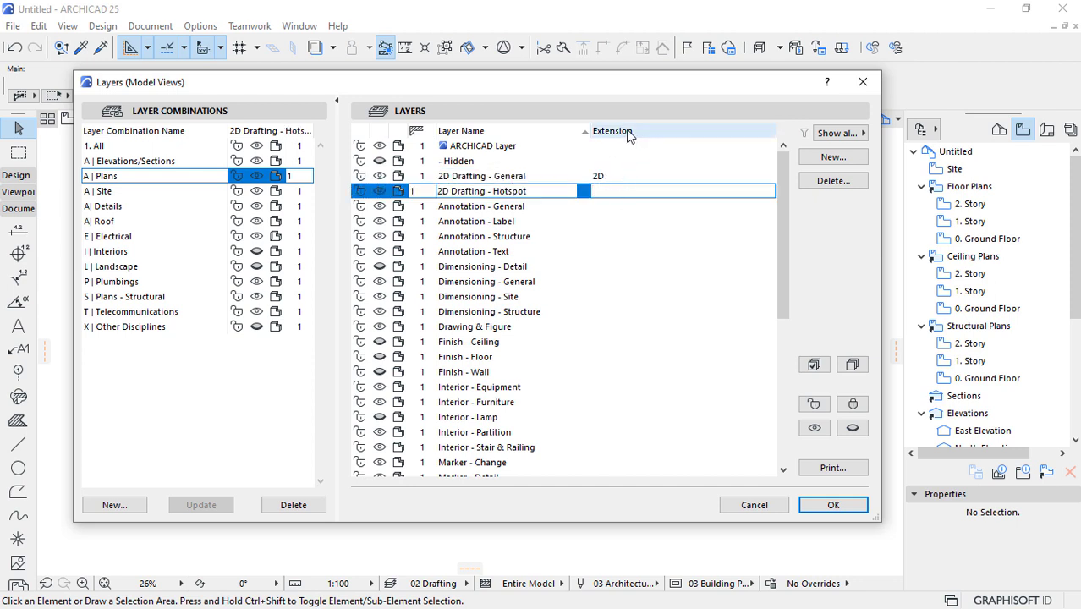
{"action": "double_click", "coordinate": [608, 176]}
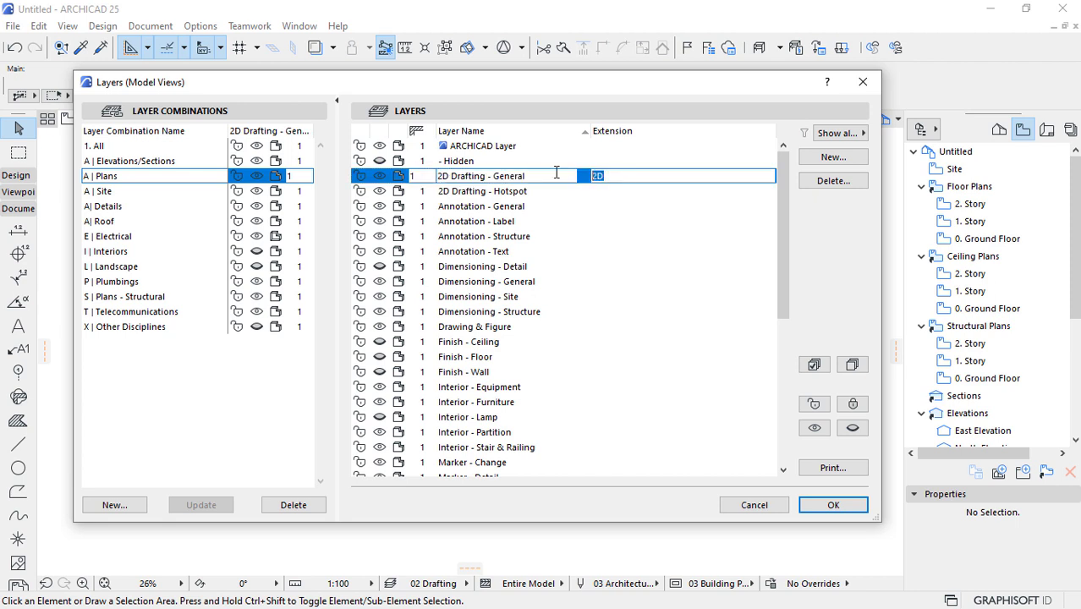
{"action": "left_click", "coordinate": [624, 192]}
{"action": "type", "text": "2D"}
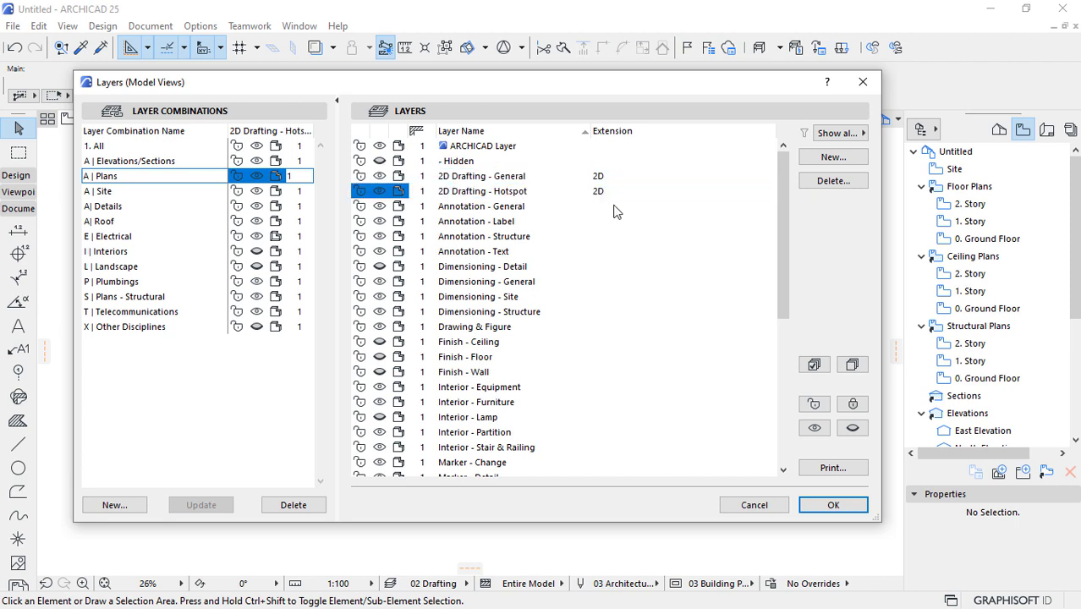
- Set the extension 2D for the four Annotation layers: General, Label, Structure and Text
{"action": "left_click", "coordinate": [619, 206]}
{"action": "type", "text": "2D"}
{"action": "left_click", "coordinate": [614, 221]}
{"action": "type", "text": "2D"}
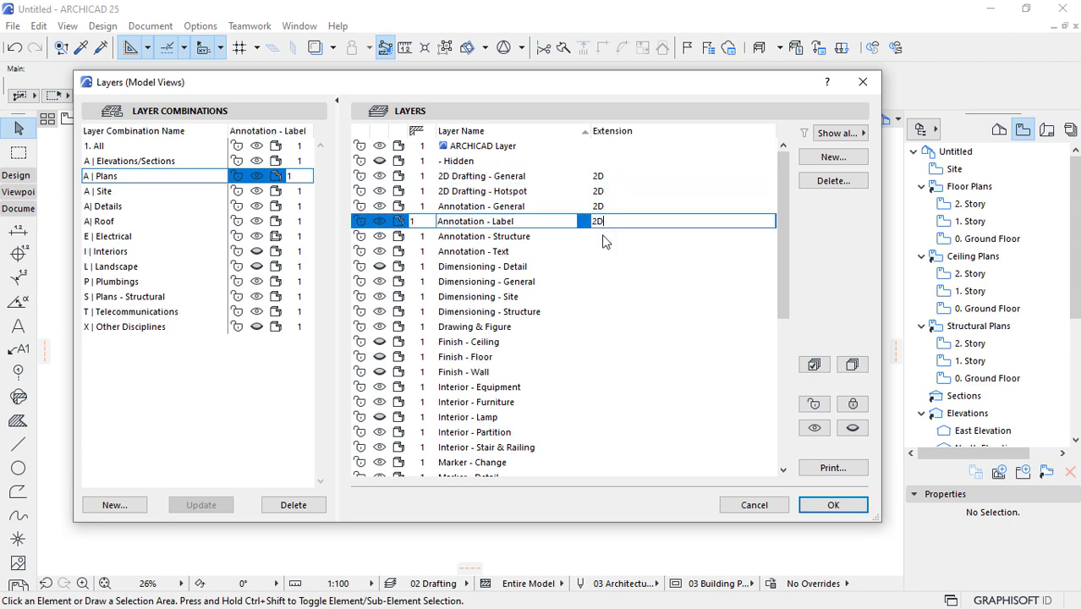
{"action": "left_click", "coordinate": [642, 237]}
{"action": "type", "text": "2D"}
{"action": "left_click", "coordinate": [624, 252]}
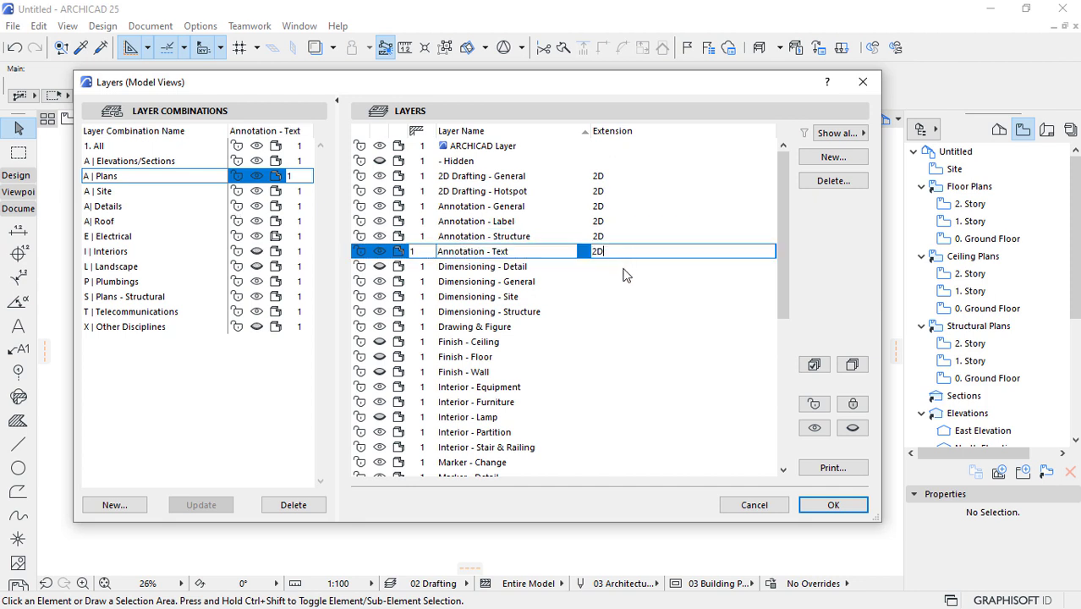
{"action": "type", "text": "2D"}
- Set the extension 2D for the Dimensioning layers Detail, General, Site and Structure and for the layer Drawing & Figure
{"action": "left_click", "coordinate": [628, 266]}
{"action": "type", "text": "2D"}
{"action": "left_click", "coordinate": [615, 283]}
{"action": "type", "text": "2D"}
{"action": "left_click", "coordinate": [612, 311]}
{"action": "left_click", "coordinate": [609, 297]}
{"action": "type", "text": "2D"}
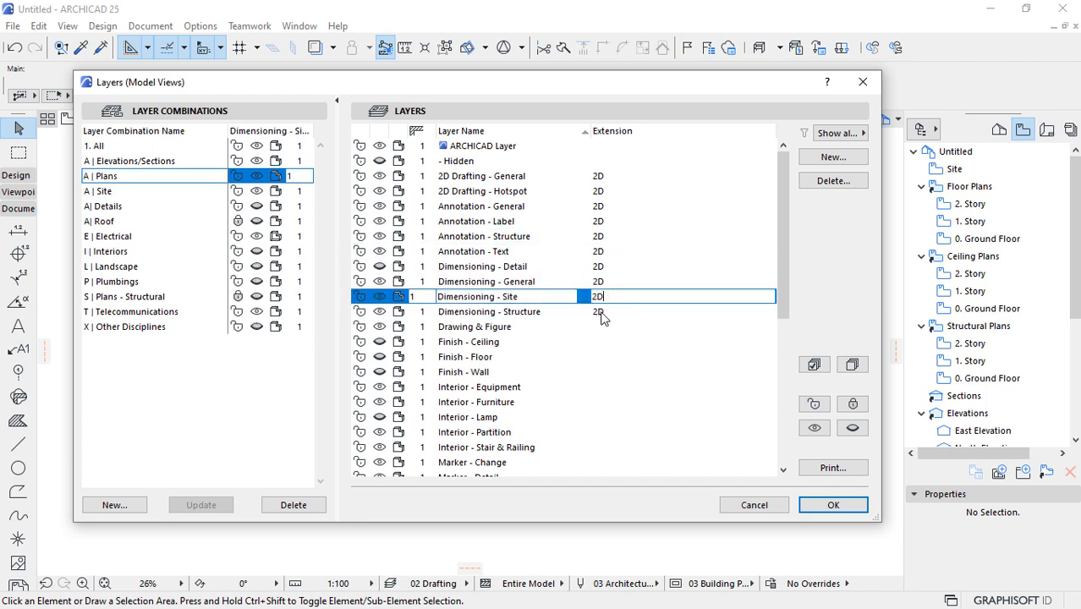
{"action": "left_click", "coordinate": [600, 313]}
{"action": "type", "text": "2D2D"}
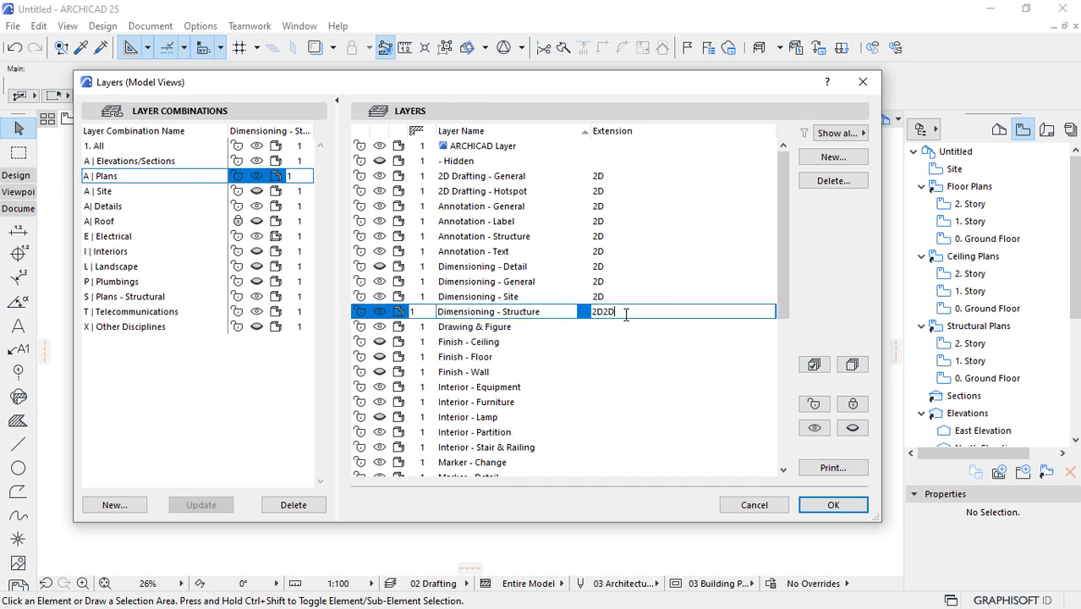
{"action": "left_click", "coordinate": [606, 330]}
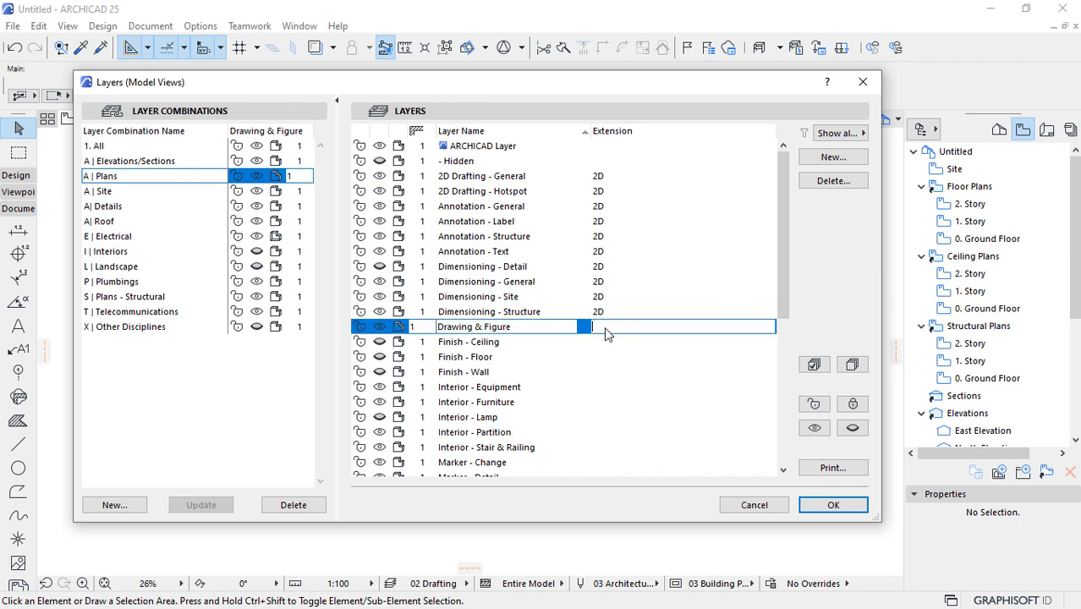
{"action": "type", "text": "2D"}
- Set the extension C INTERIORS for the three Finish layers: Ceiling, Floor and Wall
{"action": "left_click", "coordinate": [601, 342]}
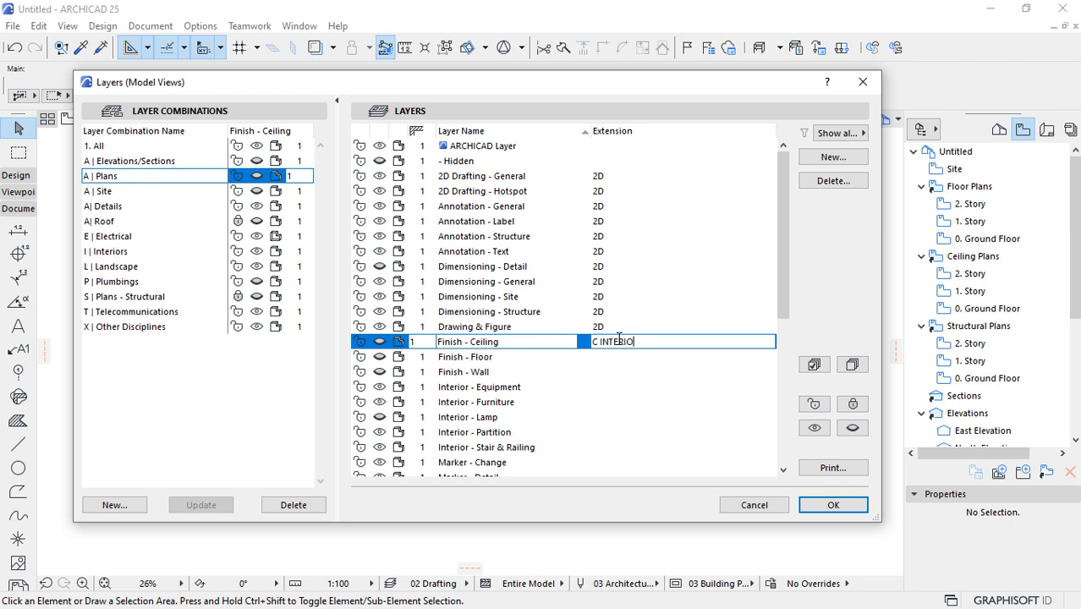
{"action": "left_click", "coordinate": [620, 370]}
{"action": "left_click", "coordinate": [649, 341]}
{"action": "left_click_drag", "start_coordinate": [649, 342], "coordinate": [564, 342]}
{"action": "key", "text": "ctrl+c"}
{"action": "left_click", "coordinate": [615, 357]}
{"action": "left_click", "coordinate": [615, 357]}
{"action": "key", "text": "ctrl+v"}
{"action": "left_click", "coordinate": [607, 372]}
{"action": "left_click", "coordinate": [607, 371]}
{"action": "key", "text": "ctrl+v"}
- Set the extension C INTERIORS for the Interior layers Equipment, Furniture, Lamp and Partition
{"action": "left_click", "coordinate": [612, 387]}
{"action": "key", "text": "ctrl+v"}
{"action": "left_click", "coordinate": [608, 402]}
{"action": "key", "text": "ctrl+v"}
{"action": "left_click", "coordinate": [607, 417]}
{"action": "left_click", "coordinate": [610, 417]}
{"action": "key", "text": "ctrl+v"}
{"action": "left_click", "coordinate": [629, 431]}
{"action": "key", "text": "ctrl+v"}
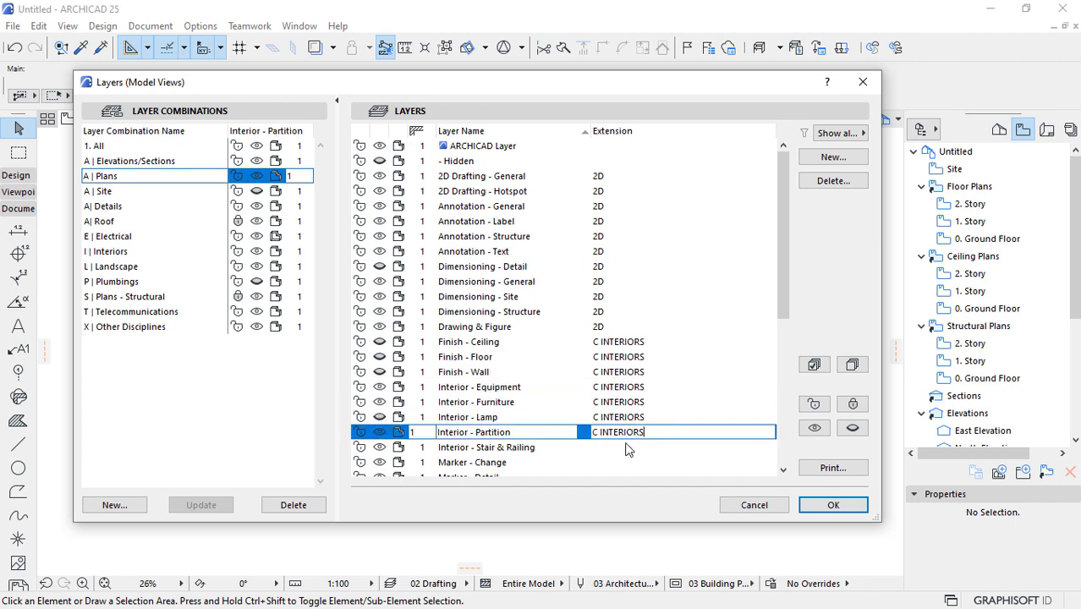
- Set the extension C INTERIORS for the layer Interior - Stair & Railing and apply the layer settings
{"action": "left_click", "coordinate": [630, 447]}
{"action": "left_click_drag", "start_coordinate": [779, 221], "coordinate": [781, 317]}
{"action": "left_click", "coordinate": [614, 281]}
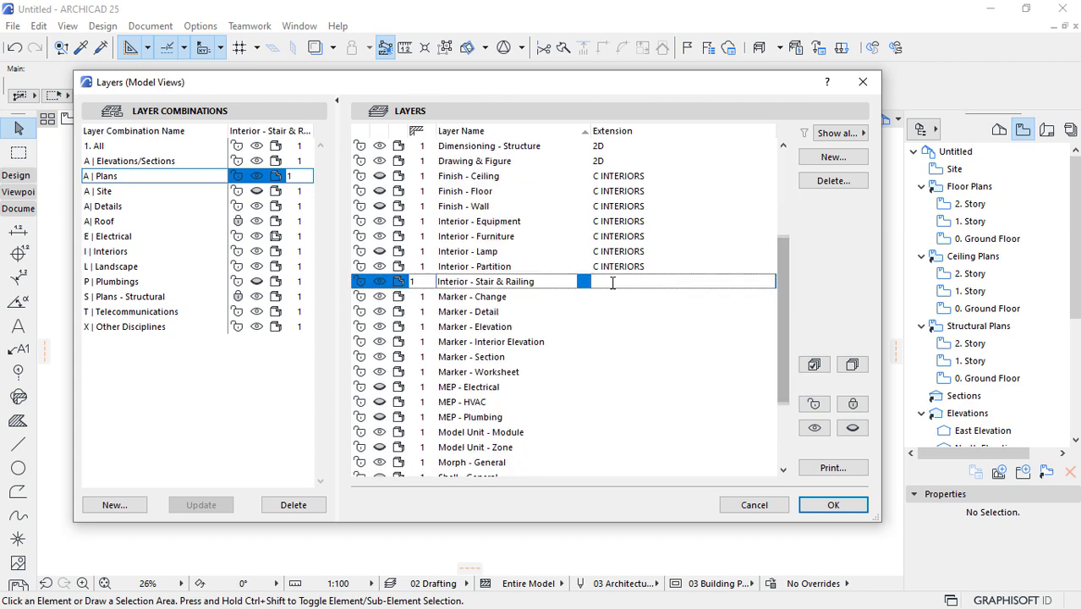
{"action": "key", "text": "ctrl+v"}
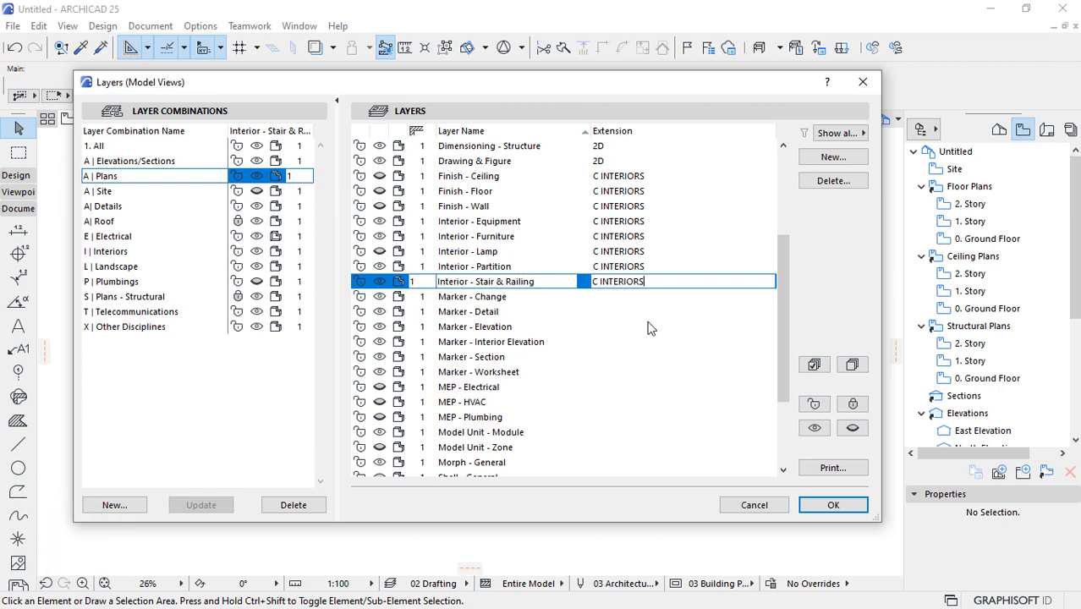
{"action": "left_click", "coordinate": [651, 326]}
{"action": "left_click", "coordinate": [827, 505]}
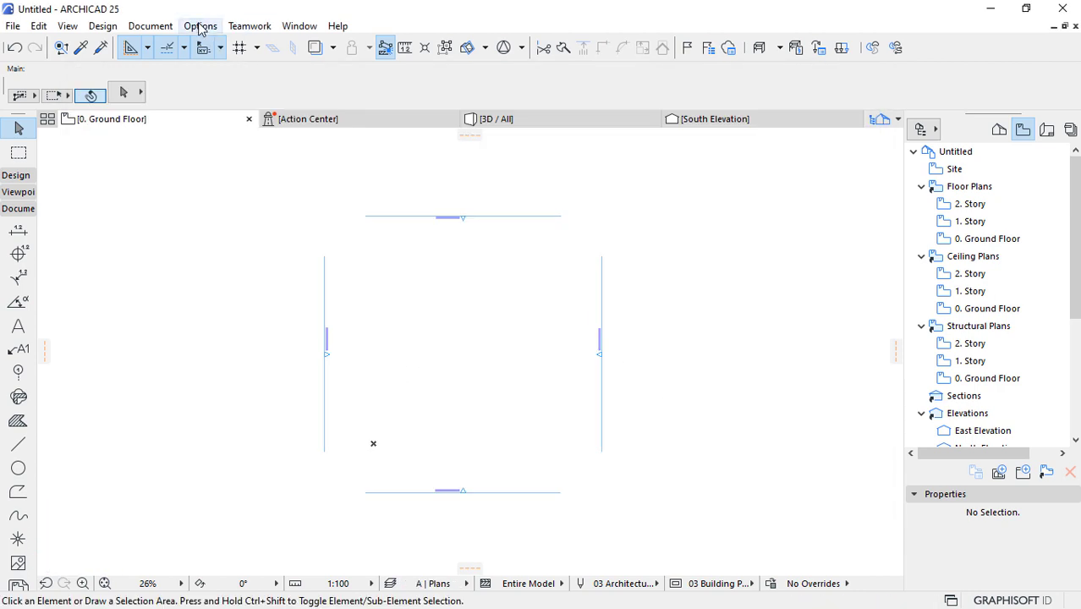
- Examine the Uniformat classification's C INTERIORS and D SERVICES groups in the Classification Manager
{"action": "left_click", "coordinate": [201, 26]}
{"action": "left_click", "coordinate": [252, 85]}
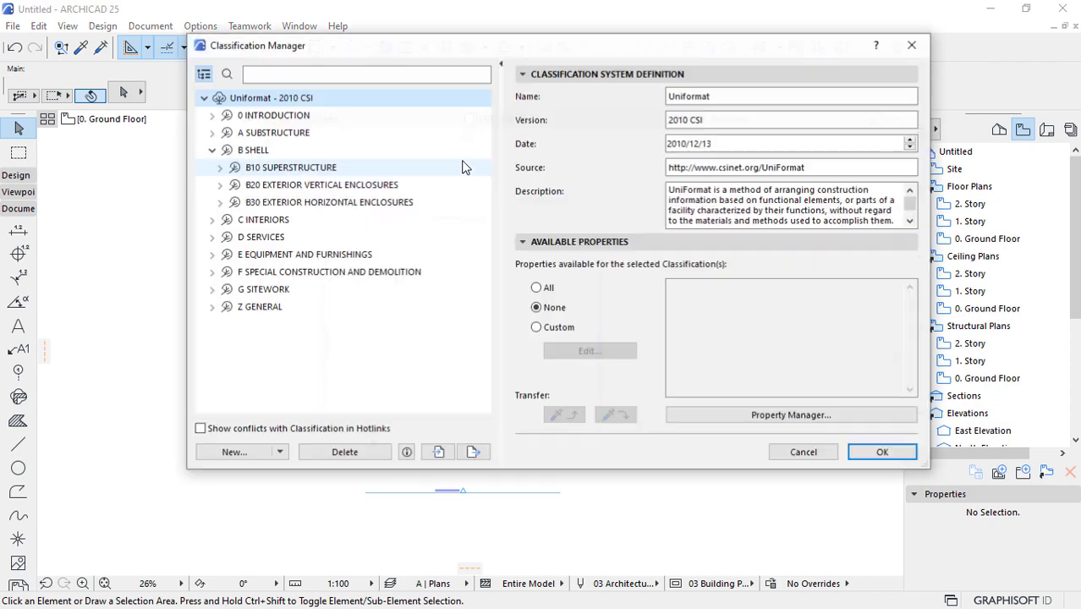
{"action": "left_click", "coordinate": [211, 150]}
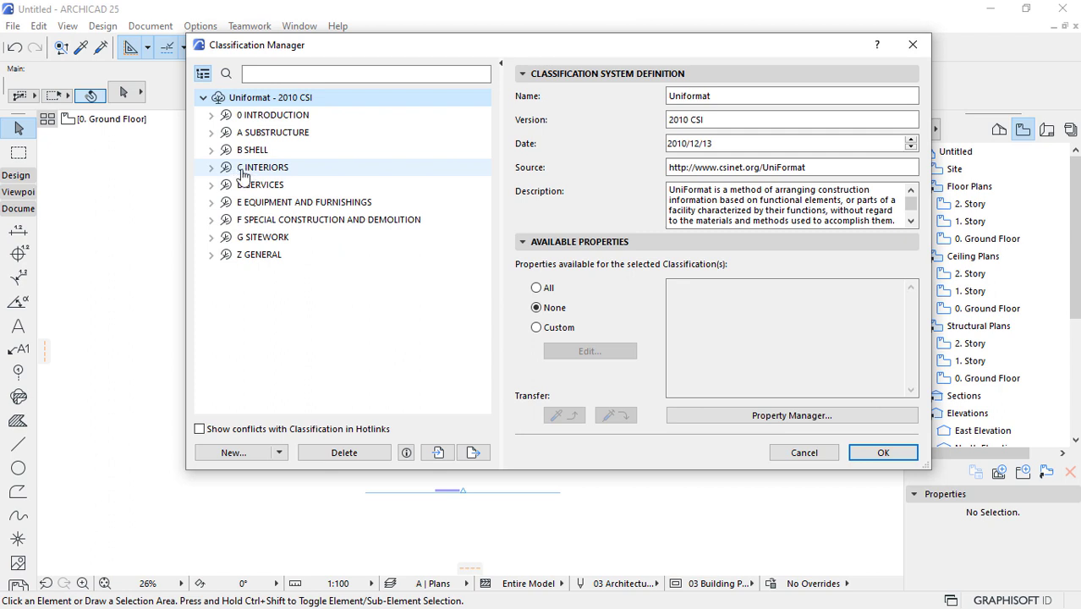
{"action": "left_click", "coordinate": [211, 171]}
{"action": "left_click", "coordinate": [211, 171]}
{"action": "left_click", "coordinate": [212, 185]}
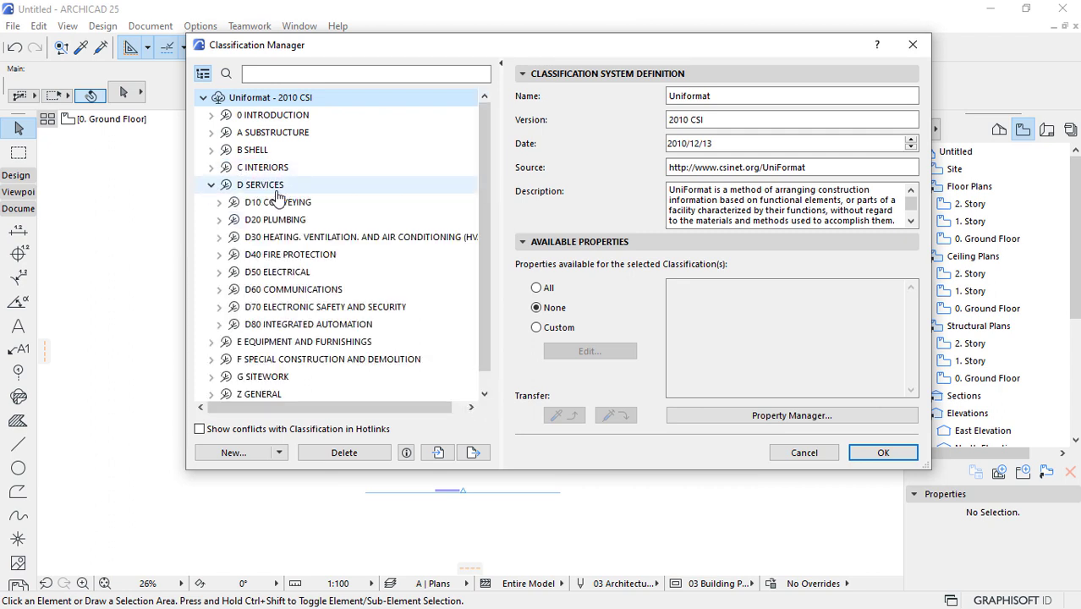
{"action": "left_click", "coordinate": [211, 185]}
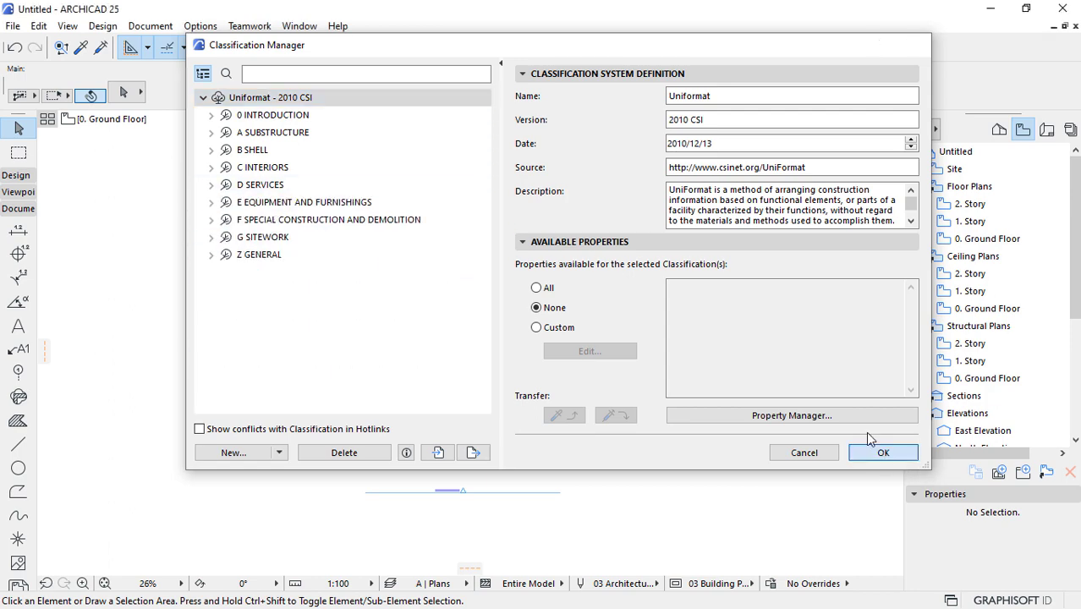
{"action": "left_click", "coordinate": [883, 452]}
- Reopen the layer settings and set the extension 2D for the layers Marker - Change, Marker - Detail and Marker - Elevation
{"action": "left_click", "coordinate": [208, 30]}
{"action": "mouse_move", "coordinate": [362, 48]}
{"action": "left_click", "coordinate": [414, 49]}
{"action": "mouse_move", "coordinate": [778, 190]}
{"action": "left_mouse_down"}
{"action": "mouse_move", "coordinate": [784, 322]}
{"action": "mouse_move", "coordinate": [785, 277]}
{"action": "mouse_move", "coordinate": [785, 310]}
{"action": "left_mouse_up"}
{"action": "left_click", "coordinate": [453, 222]}
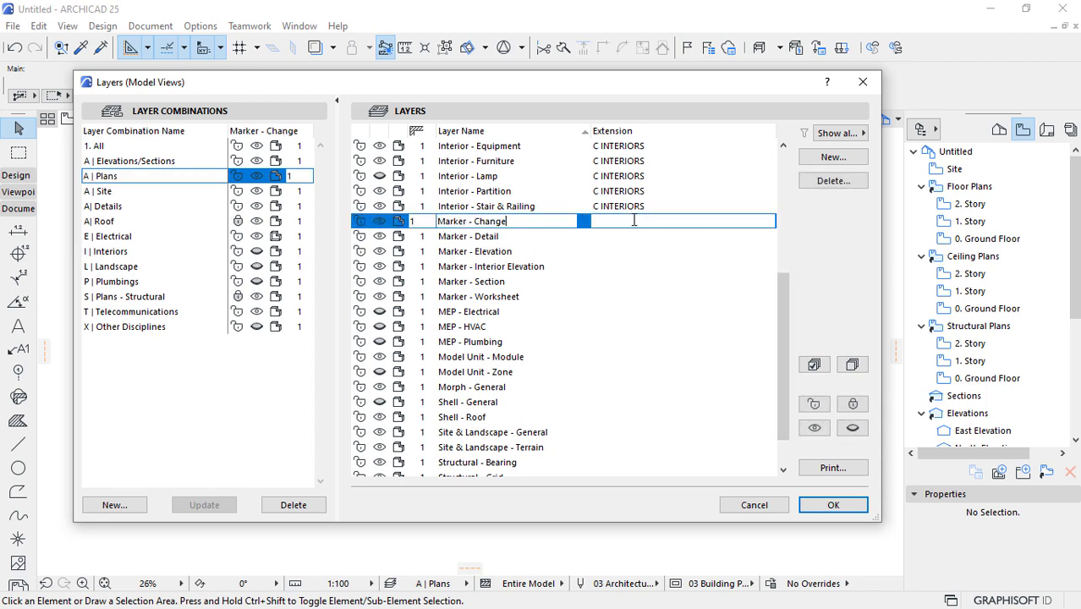
{"action": "left_click", "coordinate": [632, 221]}
{"action": "type", "text": "2D"}
{"action": "left_click", "coordinate": [601, 237]}
{"action": "type", "text": "2D"}
{"action": "left_click", "coordinate": [609, 251]}
{"action": "type", "text": "2D"}
- Set the extension 2D for the layers Marker - Interior Elevation, Marker - Section and Marker - Worksheet
{"action": "left_click", "coordinate": [619, 266]}
{"action": "type", "text": "2D"}
{"action": "left_click", "coordinate": [615, 281]}
{"action": "type", "text": "2D"}
{"action": "left_click", "coordinate": [619, 298]}
{"action": "type", "text": "2D"}
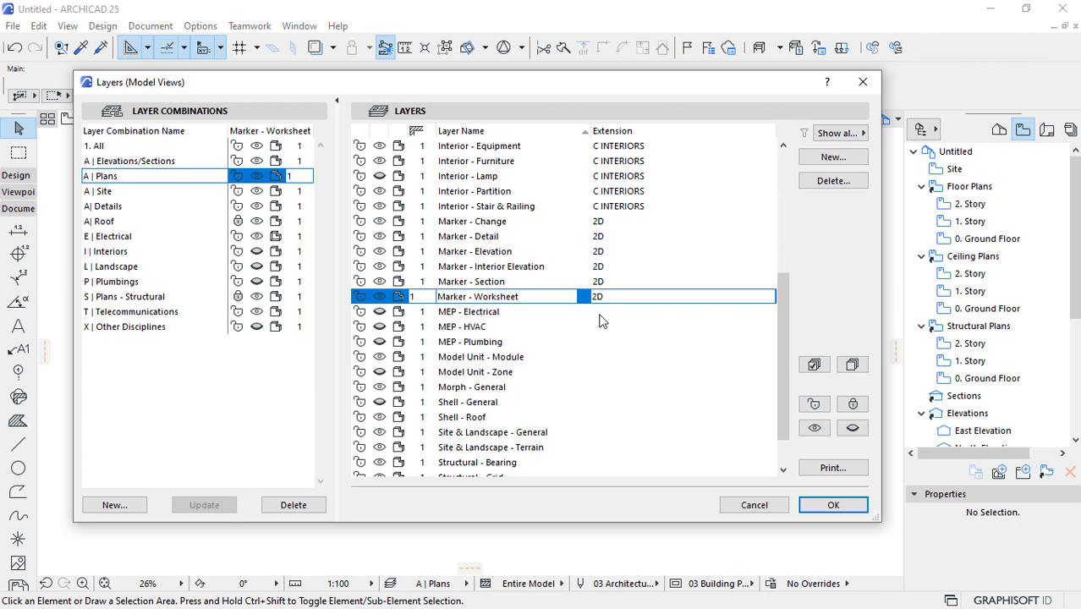
- Set the extension D SERVICES for the three MEP layers: Electrical, HVAC and Plumbing
{"action": "left_click", "coordinate": [606, 313]}
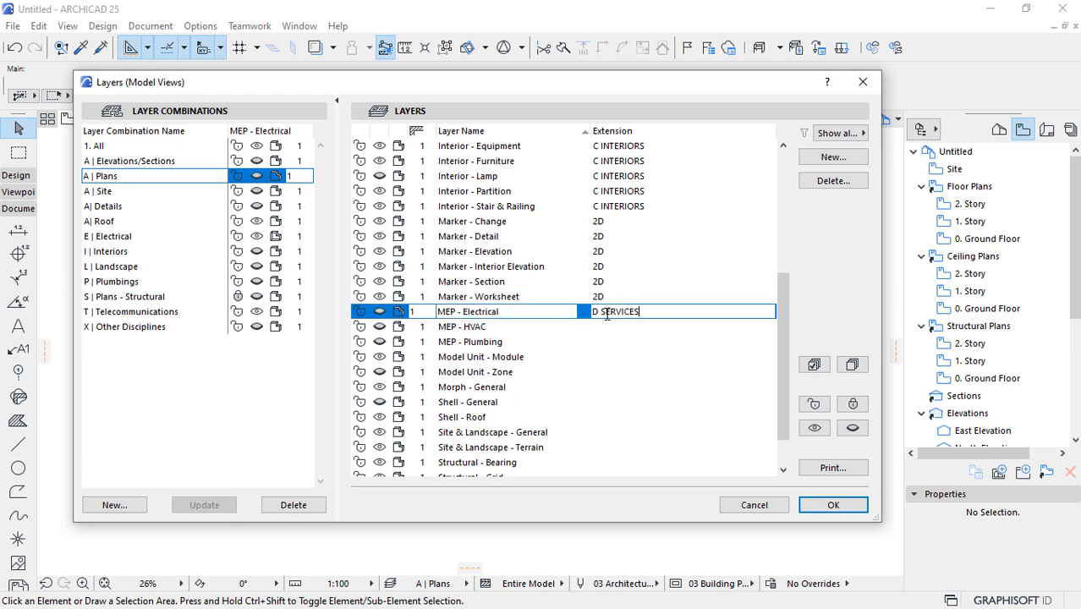
{"action": "left_click_drag", "start_coordinate": [664, 317], "coordinate": [596, 313]}
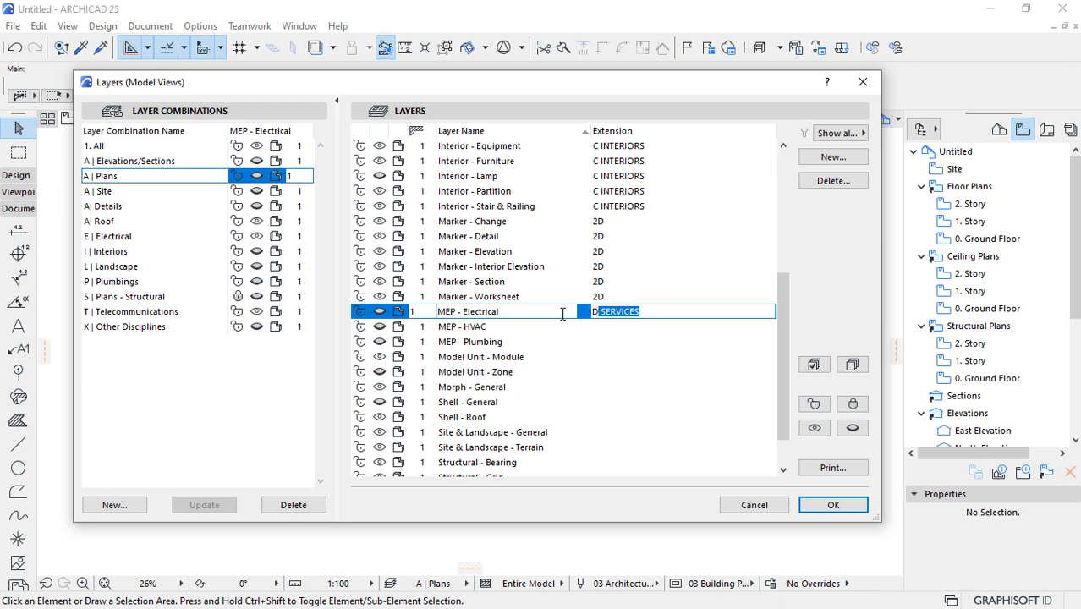
{"action": "left_click", "coordinate": [617, 326]}
{"action": "key", "text": "ctrl+v"}
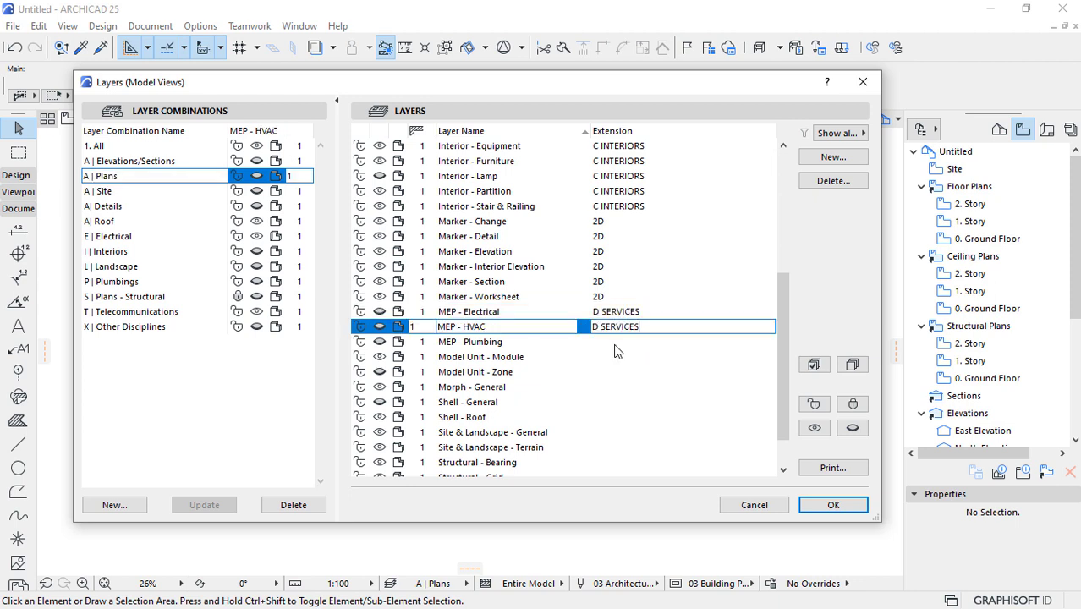
{"action": "left_click", "coordinate": [623, 341]}
{"action": "key", "text": "ctrl+v"}
- Set the extension MASS MODEL for the layer Model Unit - Zone
{"action": "left_click", "coordinate": [651, 357]}
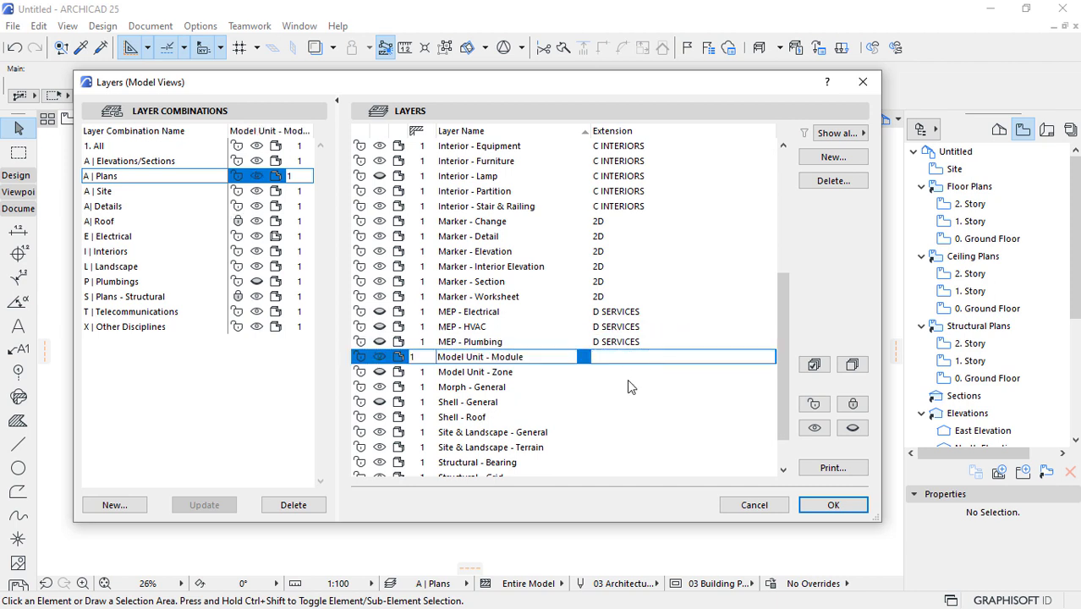
{"action": "left_click", "coordinate": [630, 386]}
{"action": "scroll", "coordinate": [623, 384], "scroll_direction": "down", "scroll_amount": 3}
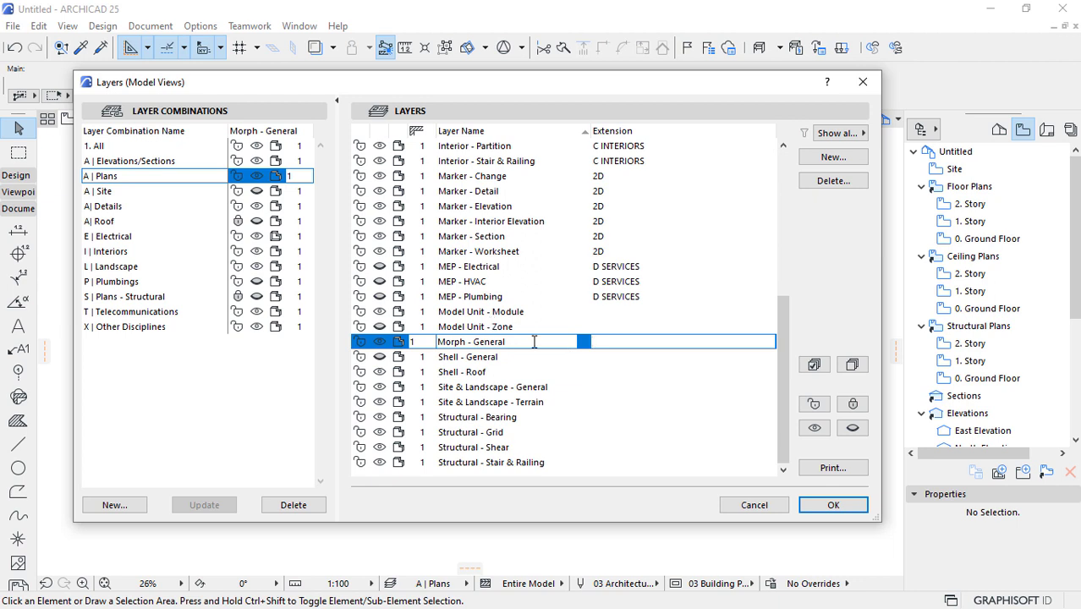
{"action": "left_click", "coordinate": [615, 329]}
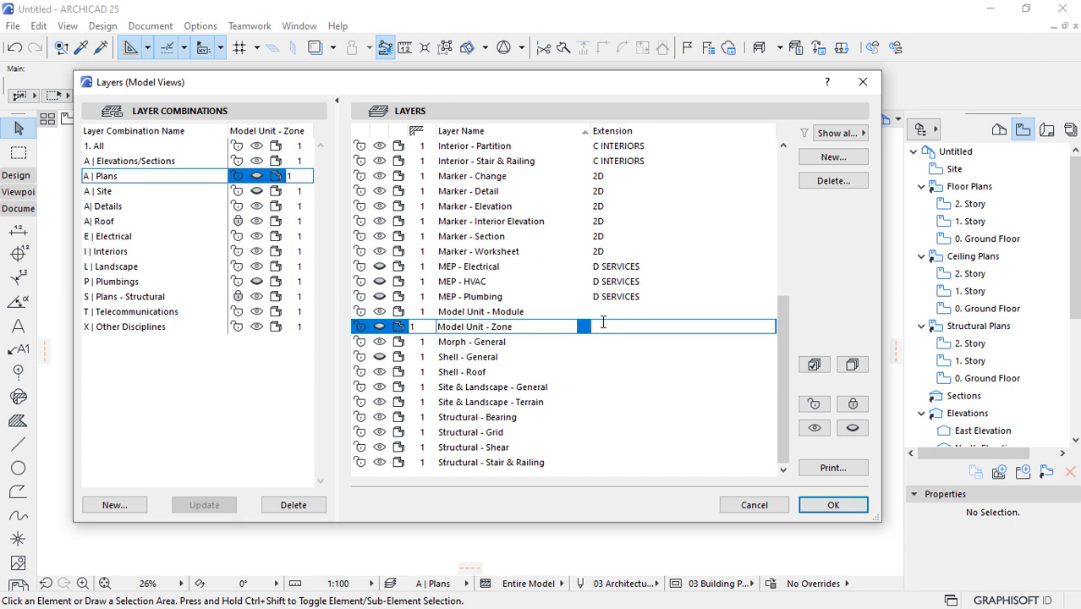
{"action": "left_click", "coordinate": [662, 356]}
{"action": "left_click", "coordinate": [662, 326]}
{"action": "left_click_drag", "start_coordinate": [680, 327], "coordinate": [580, 327]}
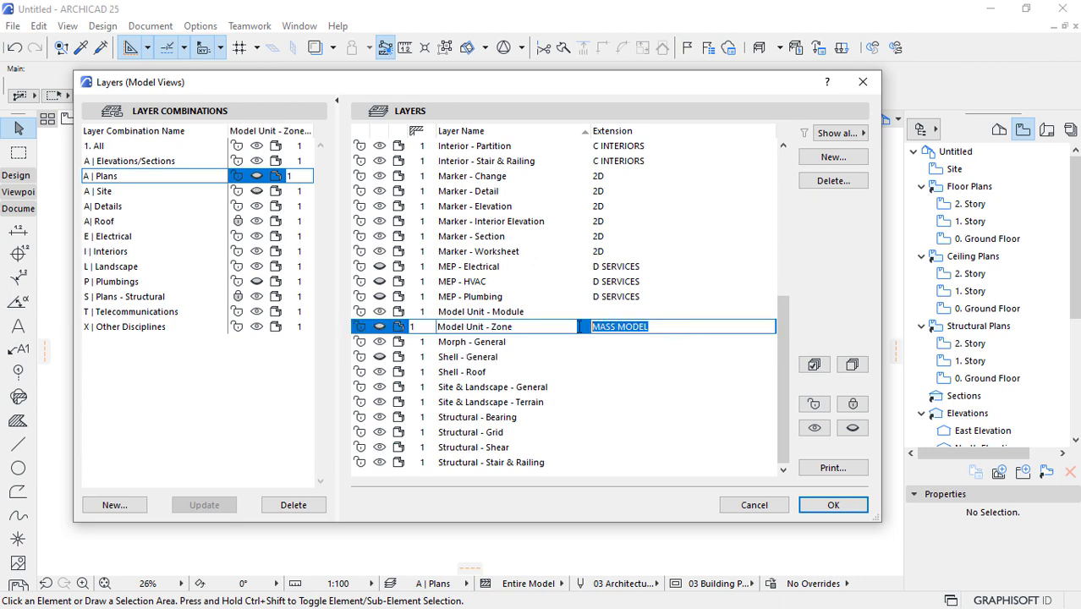
- Copy the extension MASS MODEL to the layers Model Unit - Module, Morph - General and Shell - General
{"action": "left_click", "coordinate": [628, 311]}
{"action": "key", "text": "ctrl+v"}
{"action": "left_click", "coordinate": [620, 342]}
{"action": "key", "text": "ctrl+v"}
{"action": "left_click", "coordinate": [616, 362]}
{"action": "key", "text": "ctrl+v"}
- Set the extension B SUPERSTRUCTURE for the layer Shell - Roof
{"action": "left_click", "coordinate": [619, 373]}
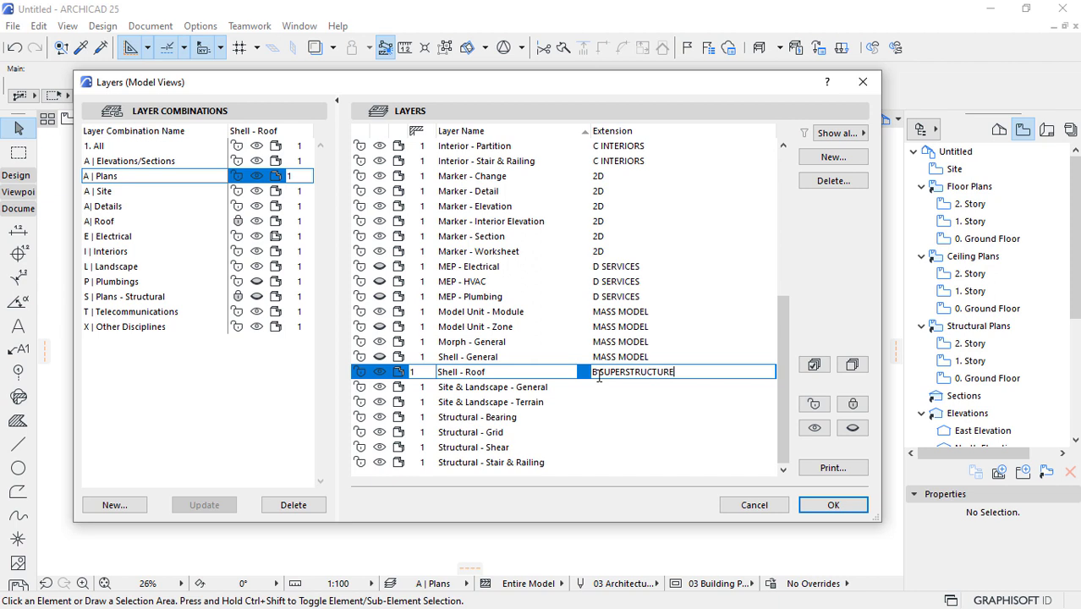
{"action": "left_click", "coordinate": [609, 389]}
{"action": "left_click", "coordinate": [488, 375]}
{"action": "left_click", "coordinate": [593, 388]}
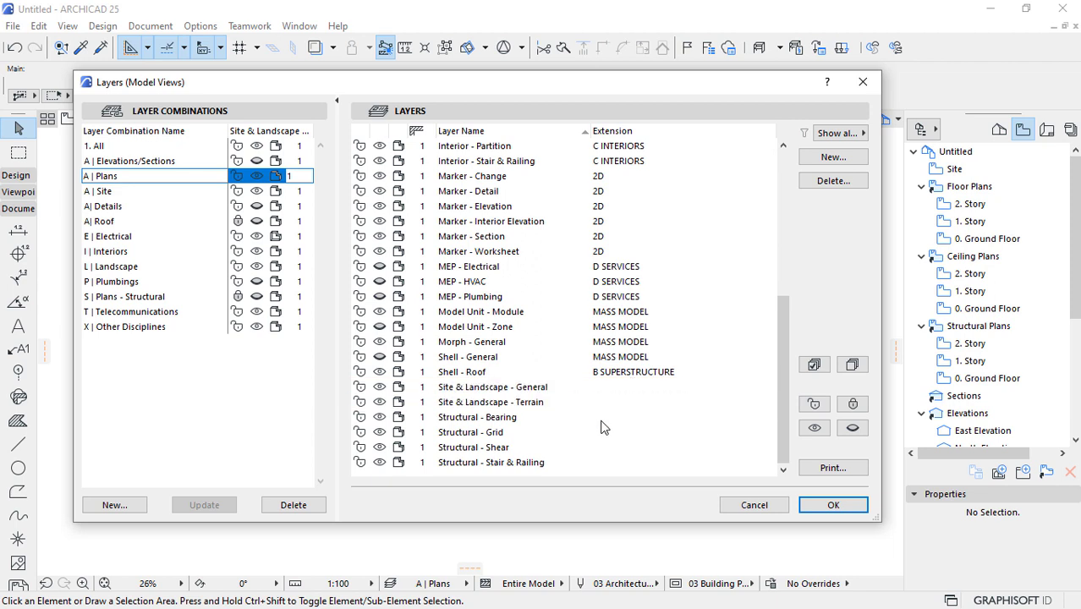
- Set the extension B SUPERSTRUCTURE for the Structural layers Bearing, Grid, Shear and Stair & Railing, and apply the layer settings
{"action": "left_click", "coordinate": [611, 418]}
{"action": "key", "text": "ctrl+v"}
{"action": "left_click", "coordinate": [615, 433]}
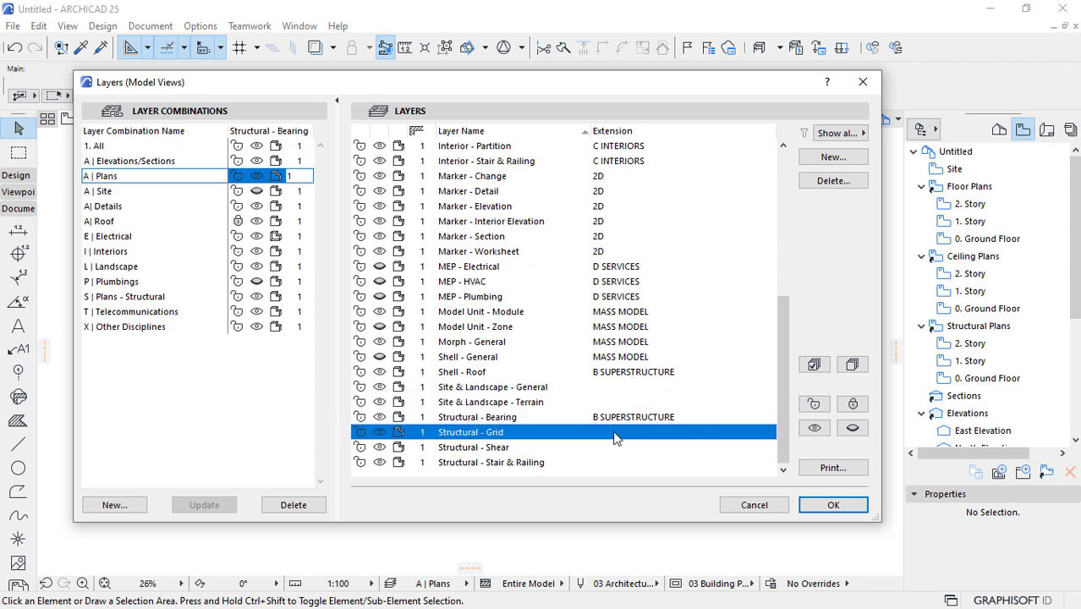
{"action": "key", "text": "ctrl+v"}
{"action": "left_click", "coordinate": [618, 448]}
{"action": "key", "text": "ctrl+v"}
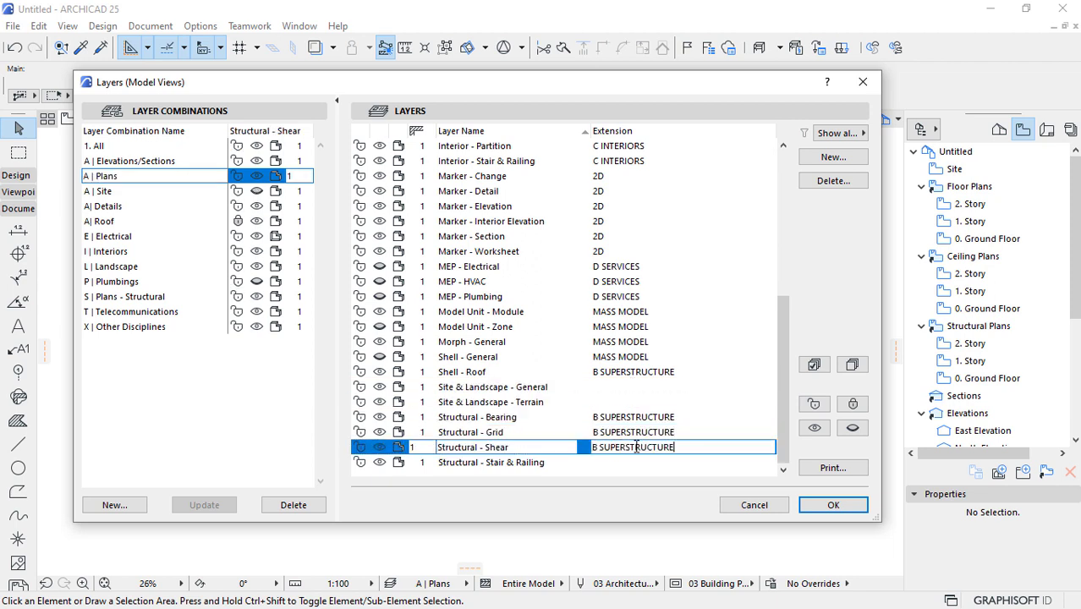
{"action": "left_click", "coordinate": [617, 462]}
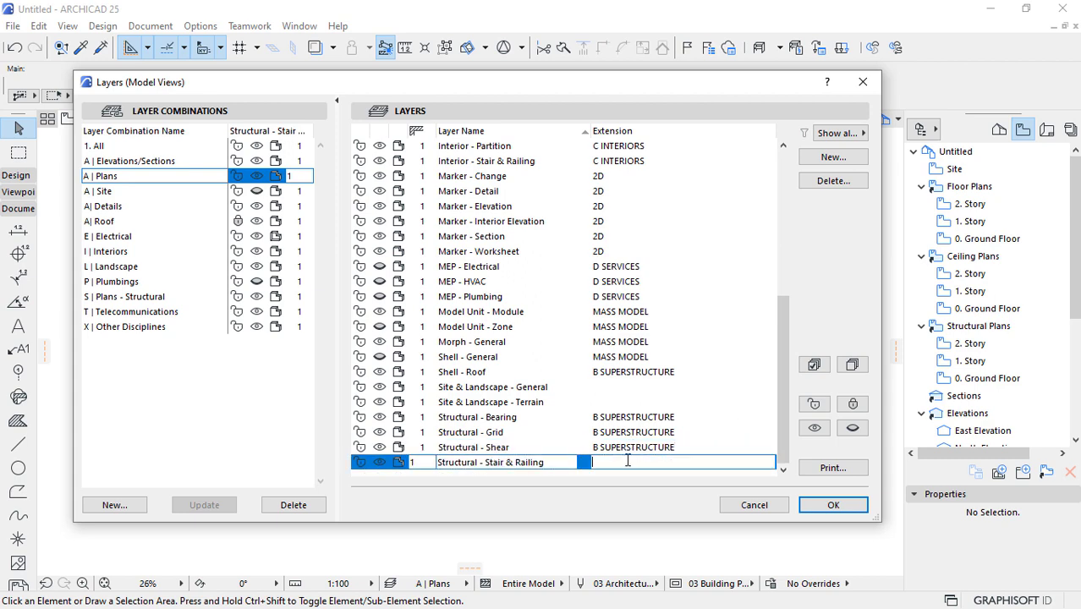
{"action": "key", "text": "ctrl+v"}
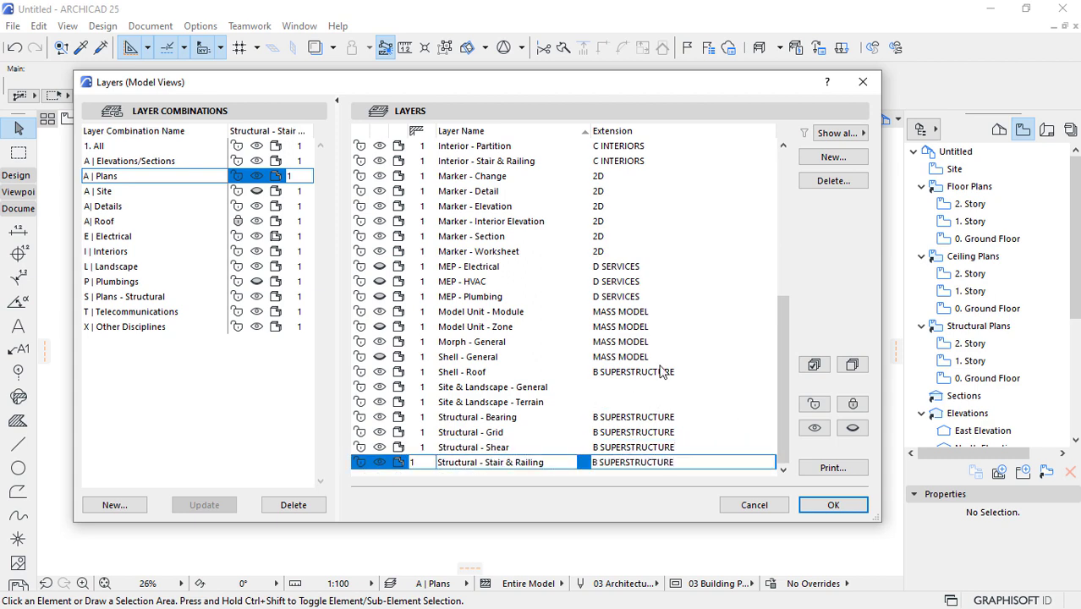
{"action": "scroll", "coordinate": [662, 372], "scroll_direction": "up", "scroll_amount": 2}
{"action": "scroll", "coordinate": [663, 372], "scroll_direction": "up", "scroll_amount": 4}
{"action": "scroll", "coordinate": [593, 389], "scroll_direction": "down", "scroll_amount": 6}
{"action": "left_click", "coordinate": [805, 504]}
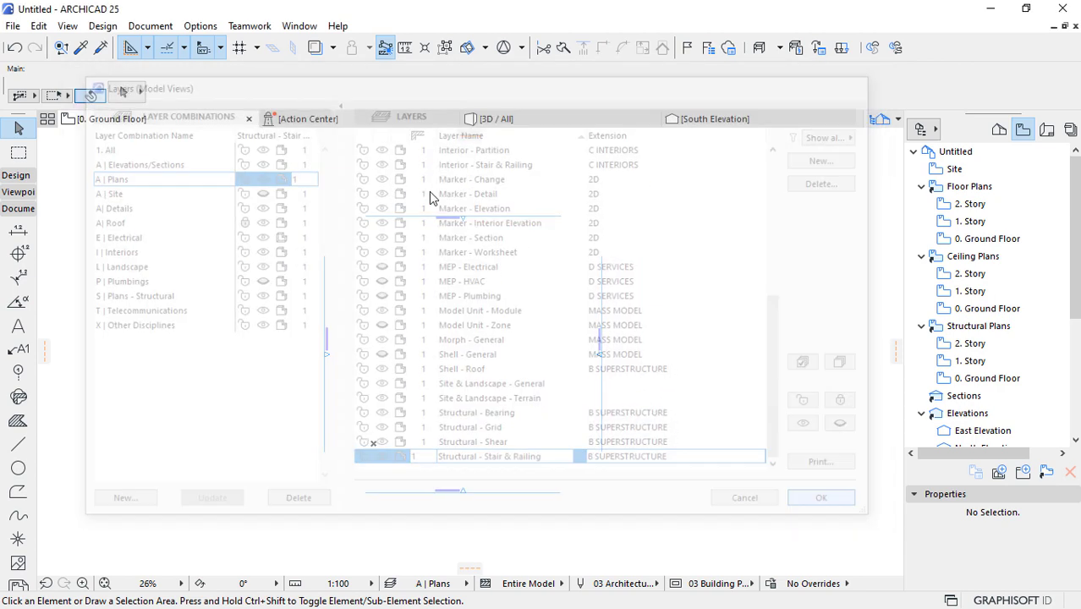
- Examine the Uniformat classification's G SITEWORK and Z GENERAL groups, including Z10 GENERAL REQUIREMENTS, in the Classification Manager
{"action": "left_click", "coordinate": [200, 27]}
{"action": "left_click", "coordinate": [225, 84]}
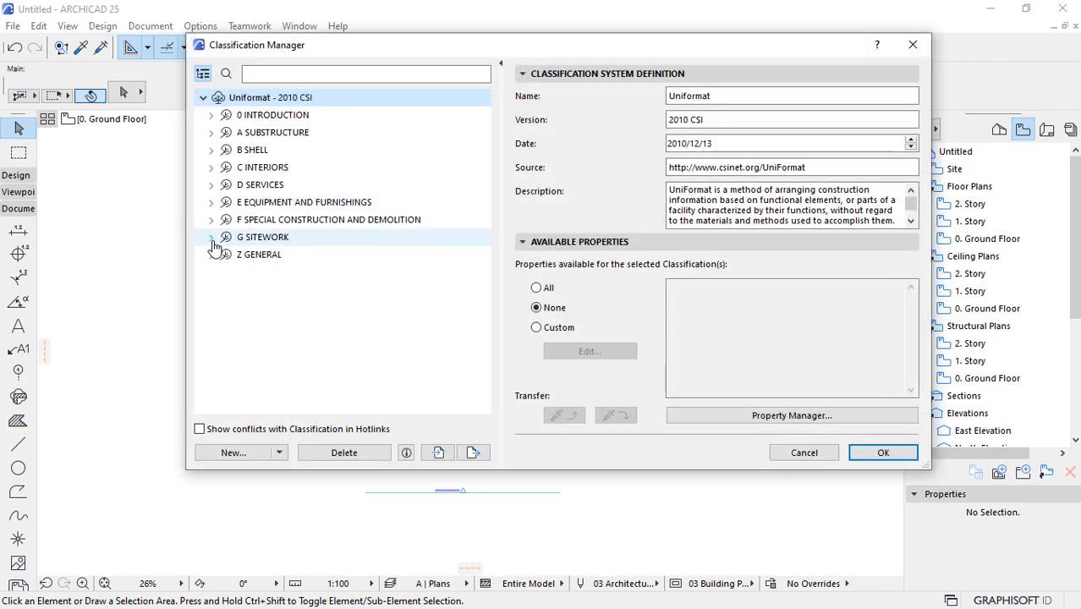
{"action": "left_click", "coordinate": [211, 239]}
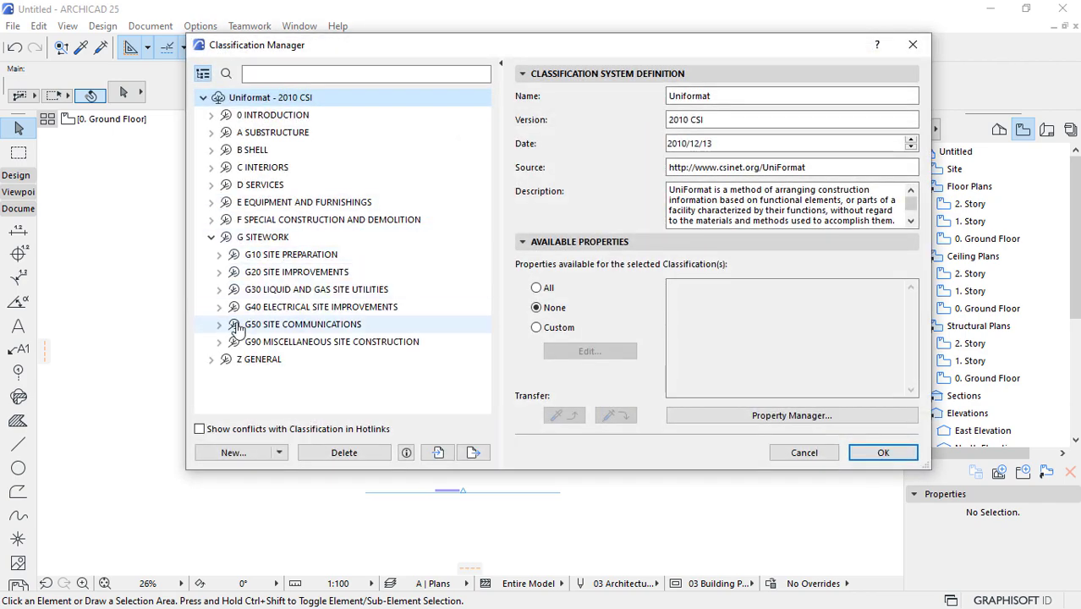
{"action": "left_click", "coordinate": [209, 237]}
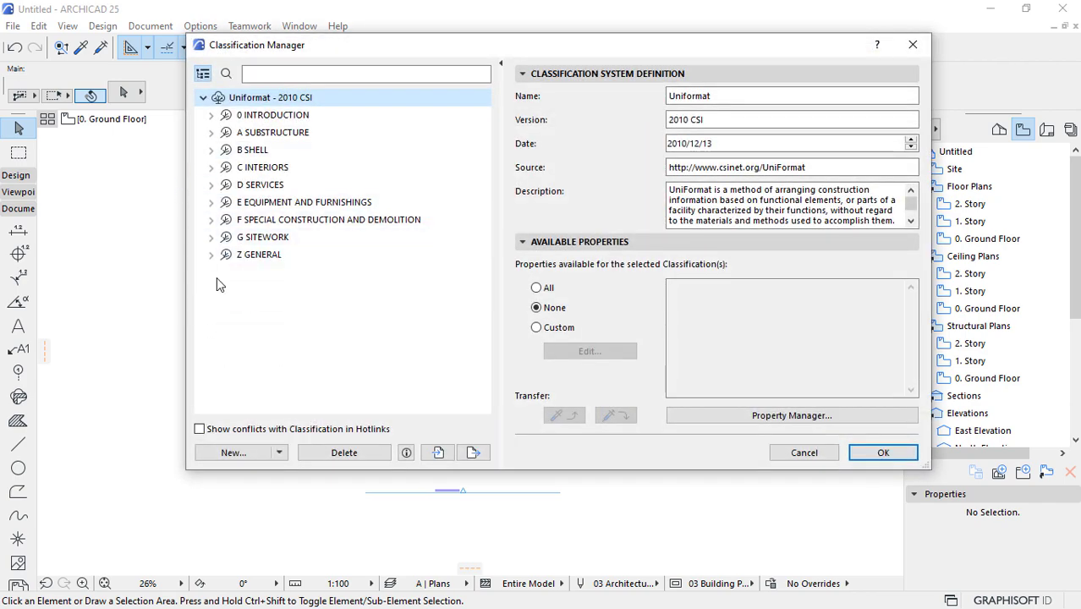
{"action": "left_click", "coordinate": [208, 254]}
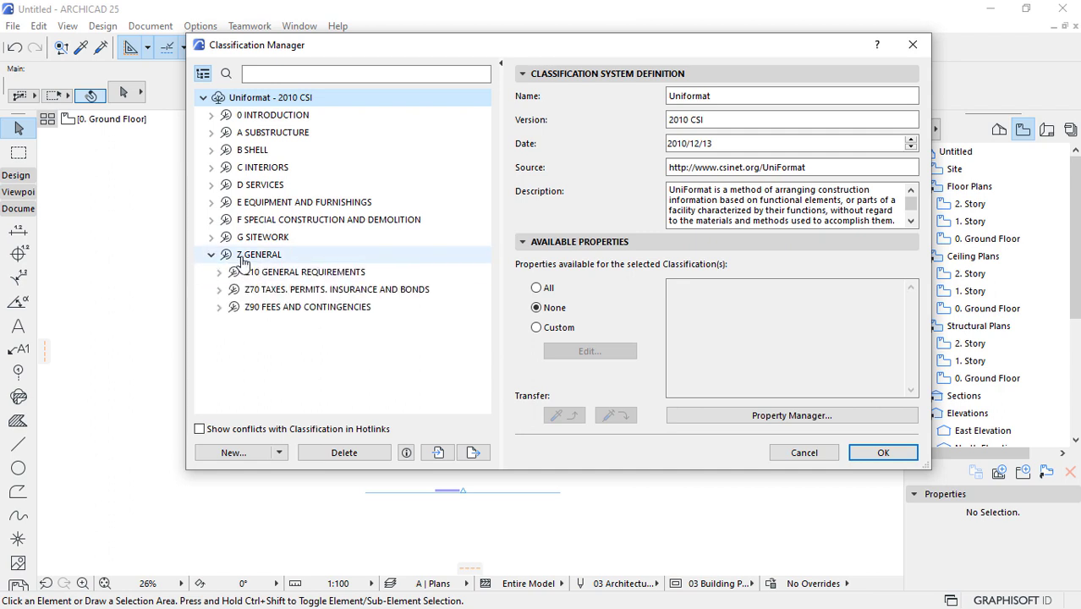
{"action": "left_click", "coordinate": [219, 272]}
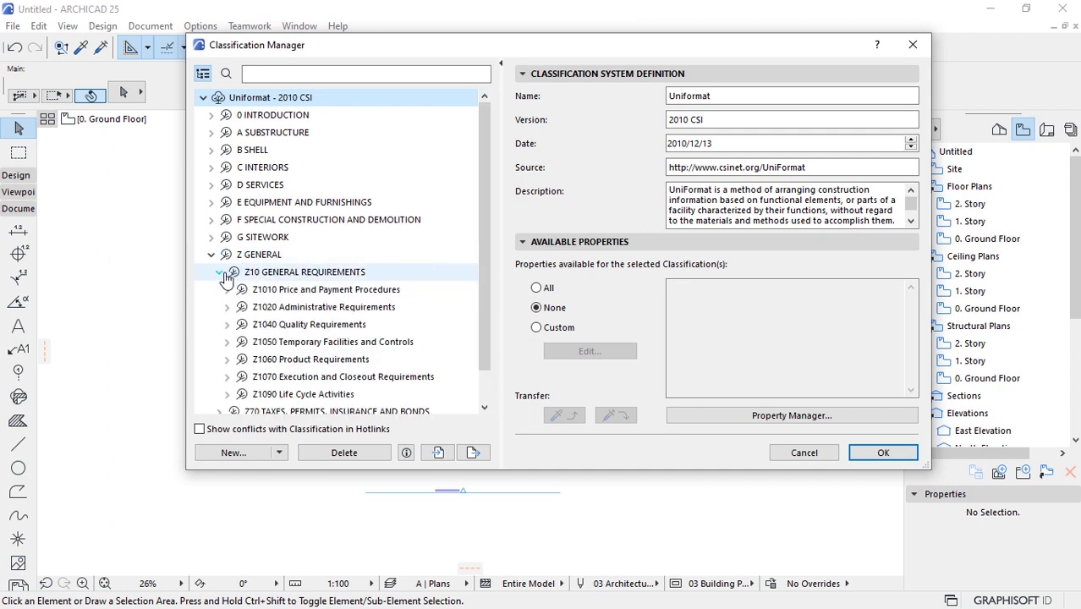
{"action": "scroll", "coordinate": [356, 355], "scroll_direction": "down", "scroll_amount": 1}
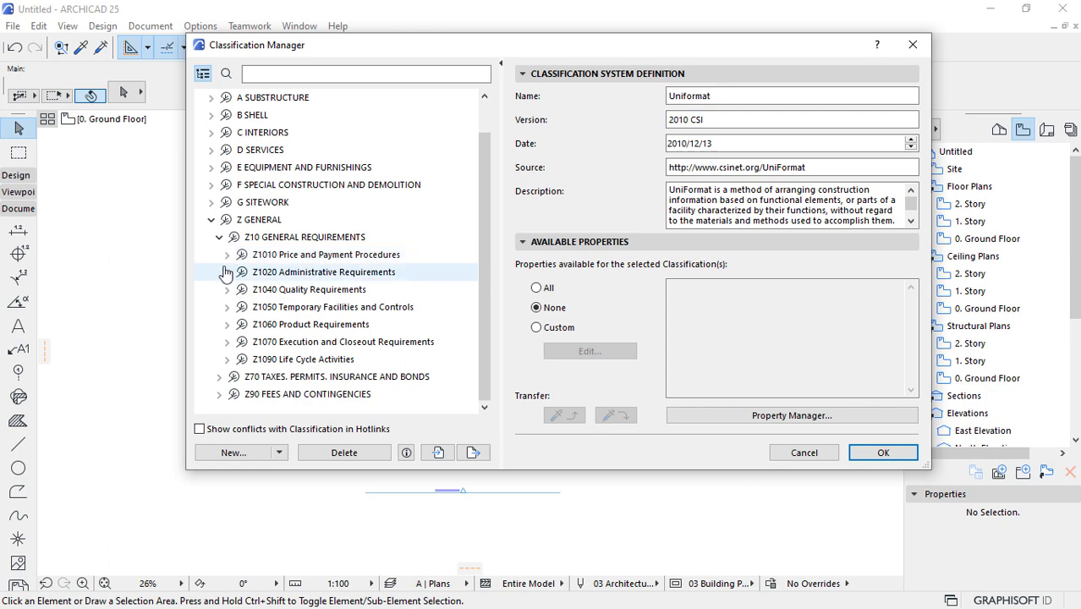
{"action": "left_click", "coordinate": [871, 451]}
- Set the extension G SITEWORK for the layers Site & Landscape - General and Site & Landscape - Terrain
{"action": "left_click", "coordinate": [196, 27]}
{"action": "mouse_move", "coordinate": [282, 46]}
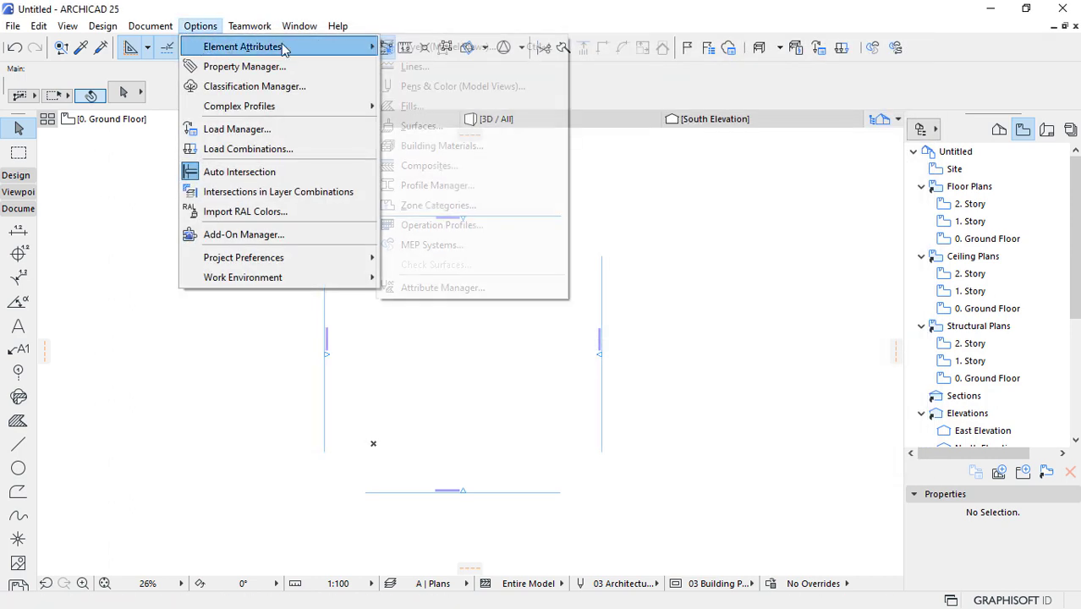
{"action": "left_click", "coordinate": [394, 46]}
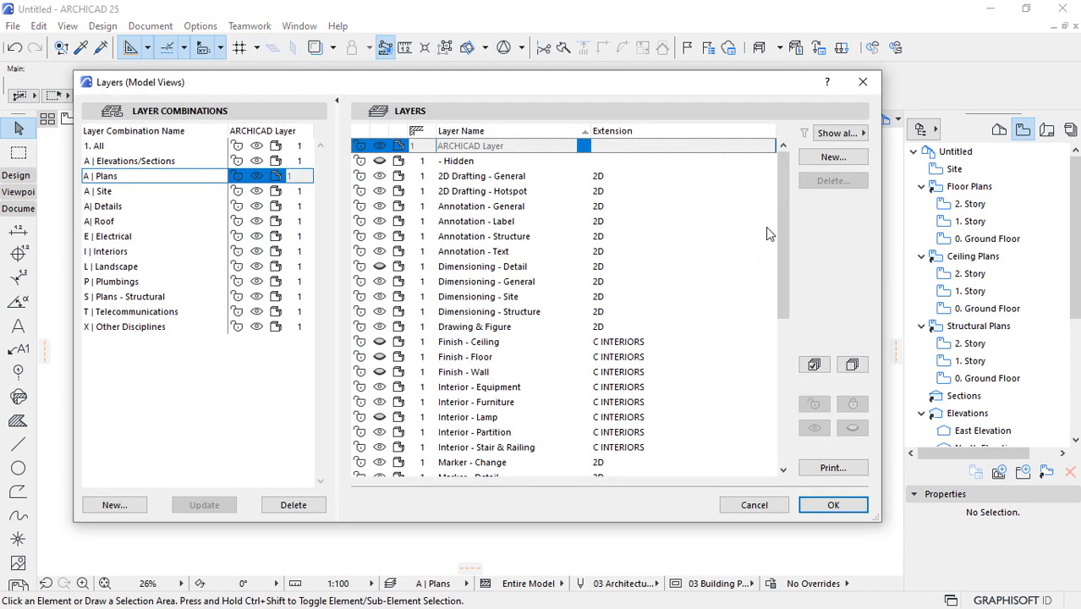
{"action": "left_click_drag", "start_coordinate": [783, 199], "coordinate": [775, 374]}
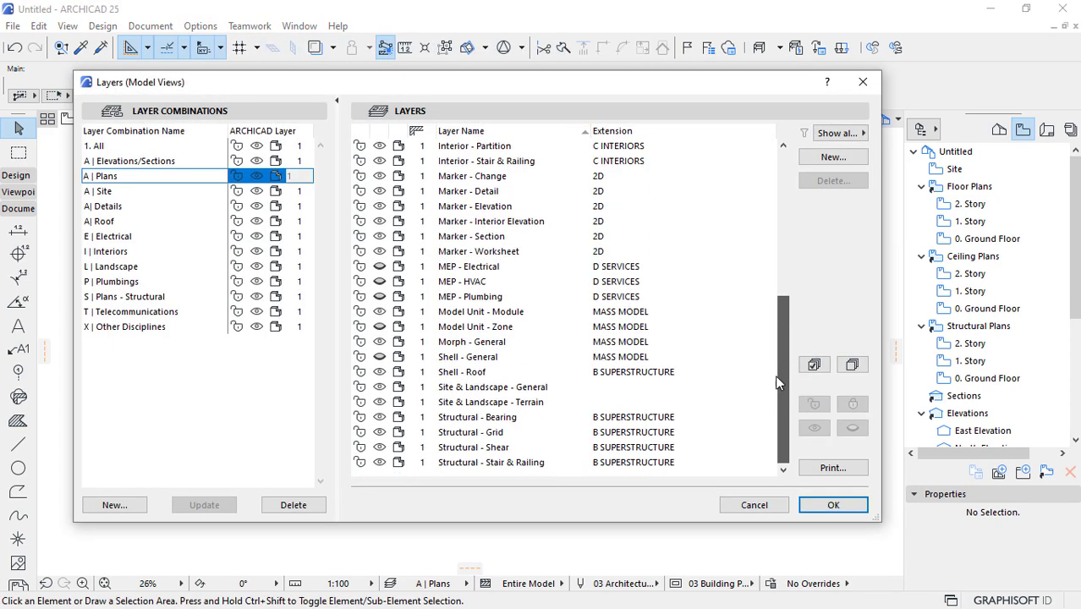
{"action": "left_click", "coordinate": [605, 388]}
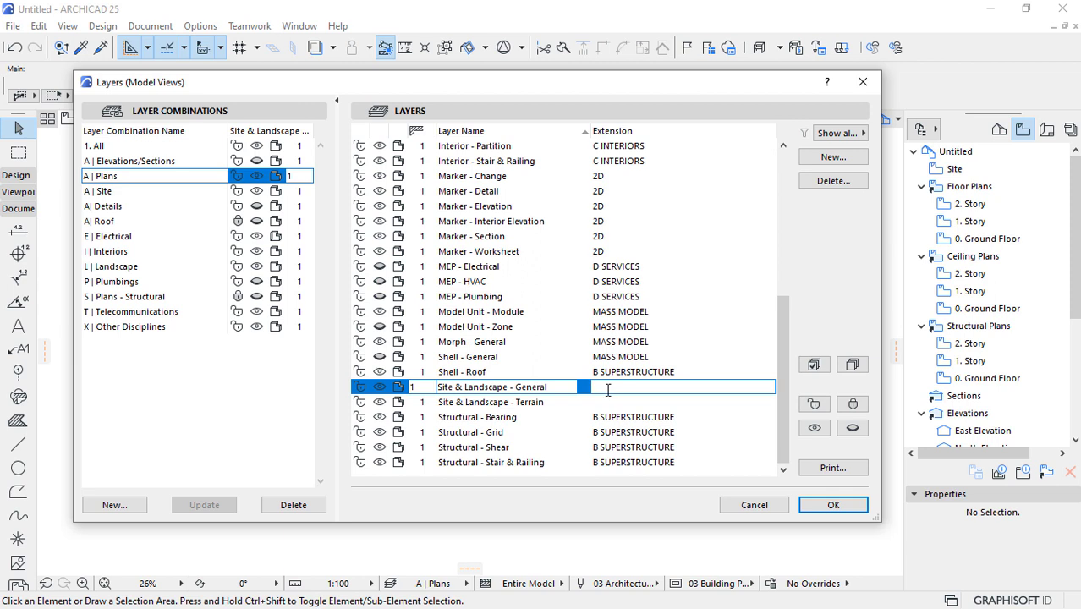
{"action": "type", "text": "G SITEWORK"}
{"action": "left_click_drag", "start_coordinate": [681, 388], "coordinate": [511, 377]}
{"action": "key", "text": "ctrl+c"}
{"action": "left_click", "coordinate": [613, 390]}
{"action": "left_click", "coordinate": [608, 403]}
{"action": "key", "text": "ctrl+v"}
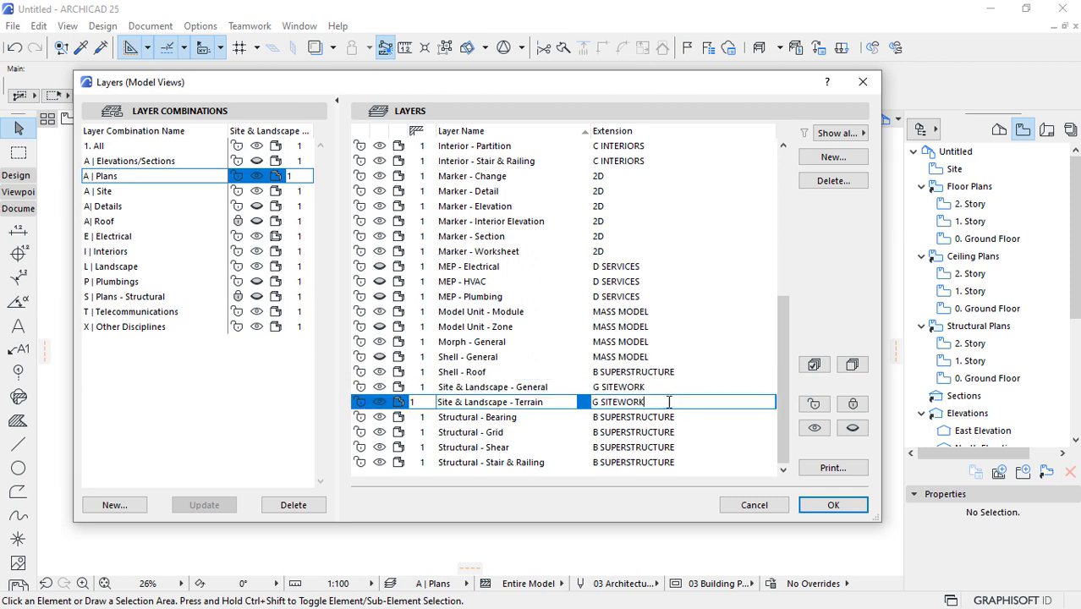
- Review the extensions across the whole layer list and apply the layer settings
{"action": "left_click", "coordinate": [670, 432]}
{"action": "scroll", "coordinate": [695, 331], "scroll_direction": "up", "scroll_amount": 2}
{"action": "scroll", "coordinate": [696, 331], "scroll_direction": "up", "scroll_amount": 5}
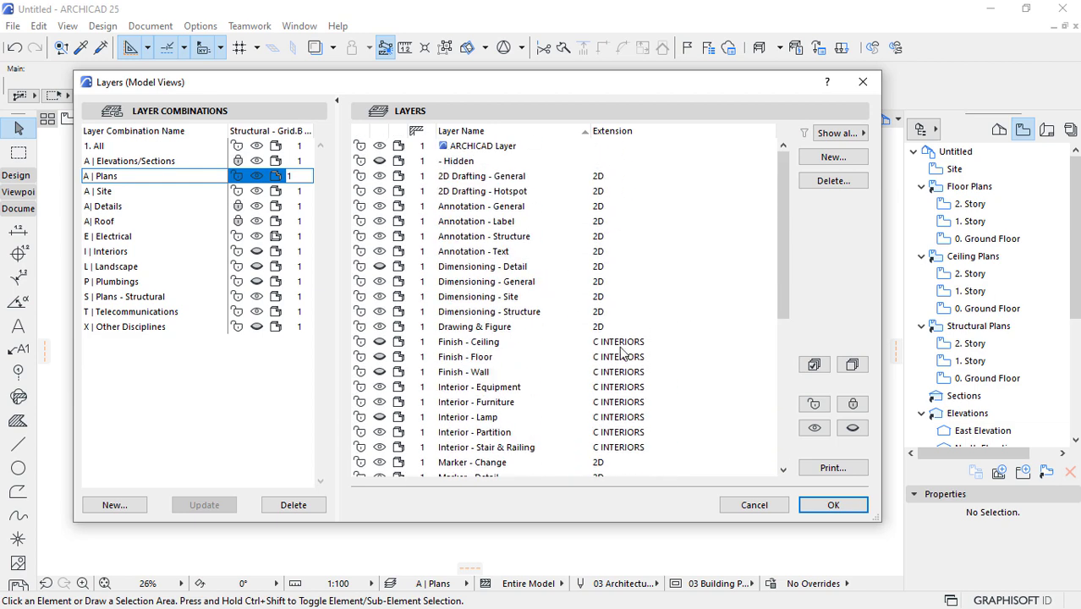
{"action": "scroll", "coordinate": [618, 334], "scroll_direction": "down", "scroll_amount": 5}
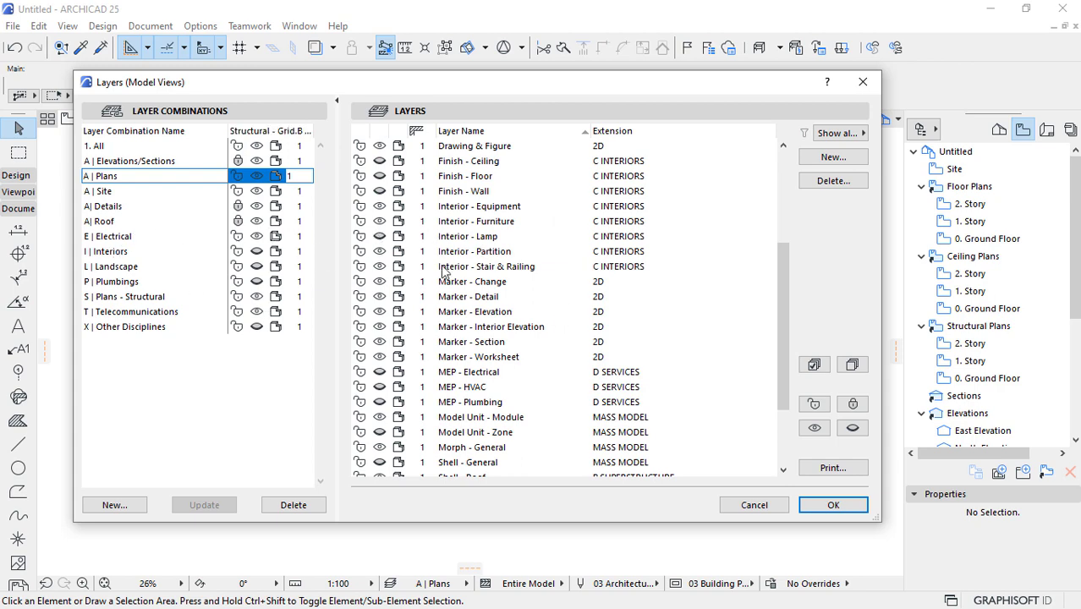
{"action": "scroll", "coordinate": [487, 291], "scroll_direction": "down", "scroll_amount": 2}
{"action": "scroll", "coordinate": [487, 290], "scroll_direction": "down", "scroll_amount": 1}
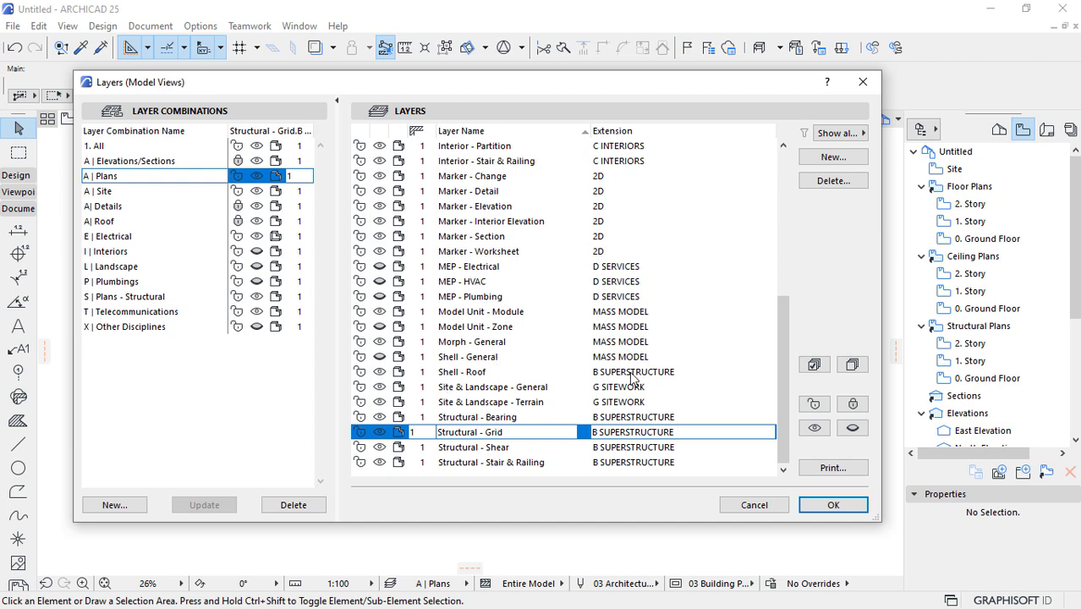
{"action": "left_click", "coordinate": [801, 506]}
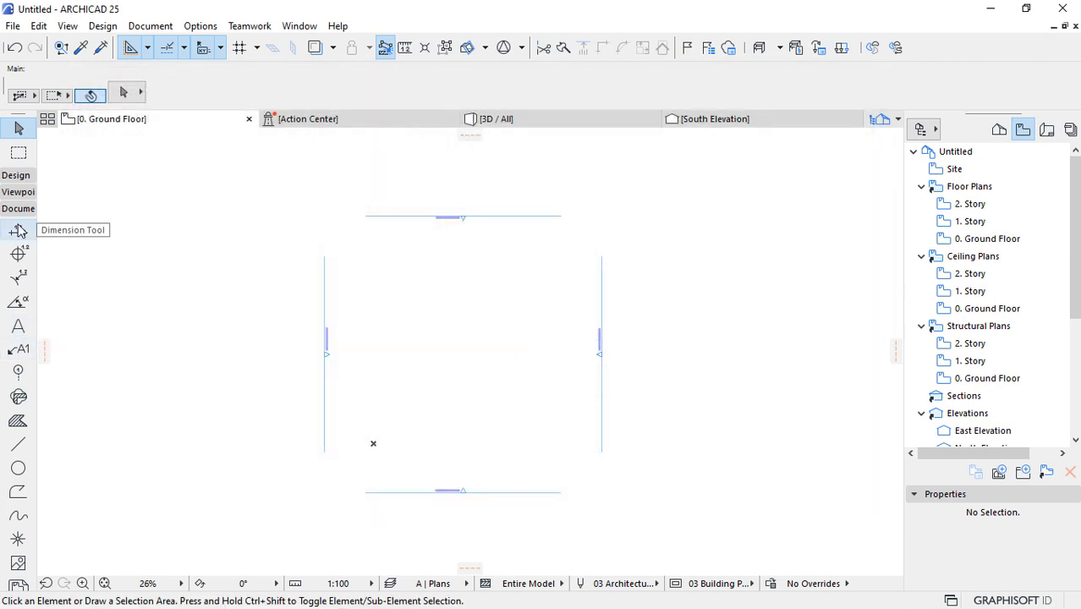
- Examine the layer names with their extensions in the Column tool's layer list
{"action": "left_click", "coordinate": [15, 175]}
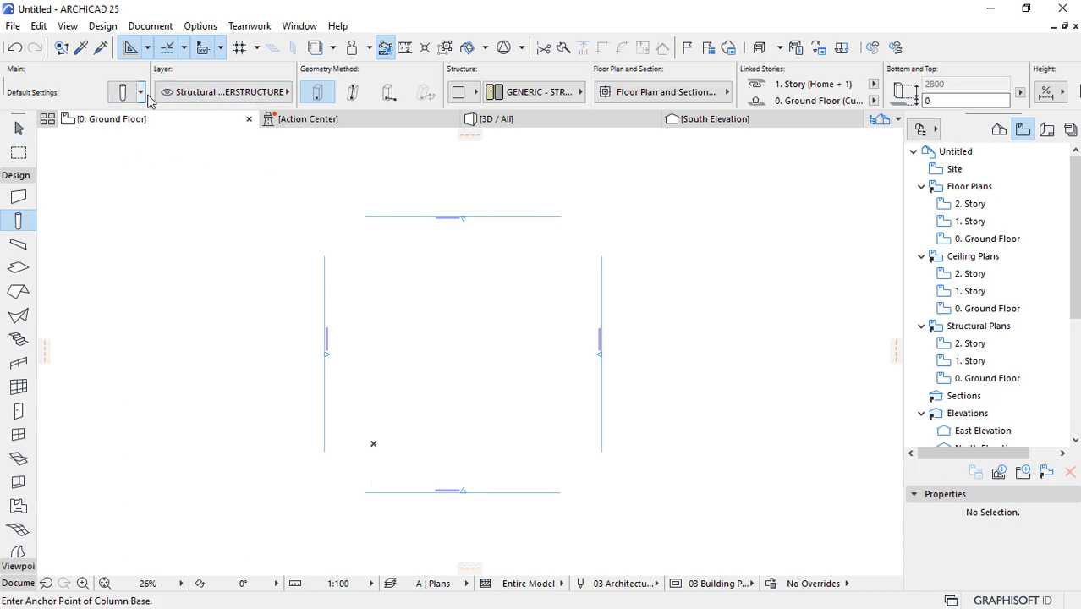
{"action": "left_click", "coordinate": [208, 99]}
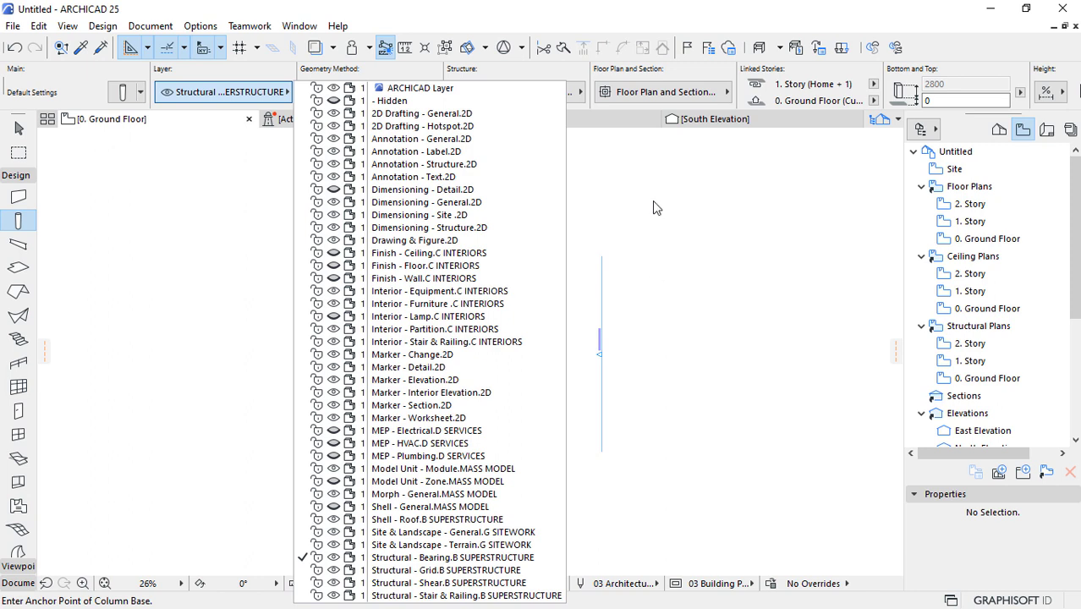
{"action": "left_click", "coordinate": [686, 238]}
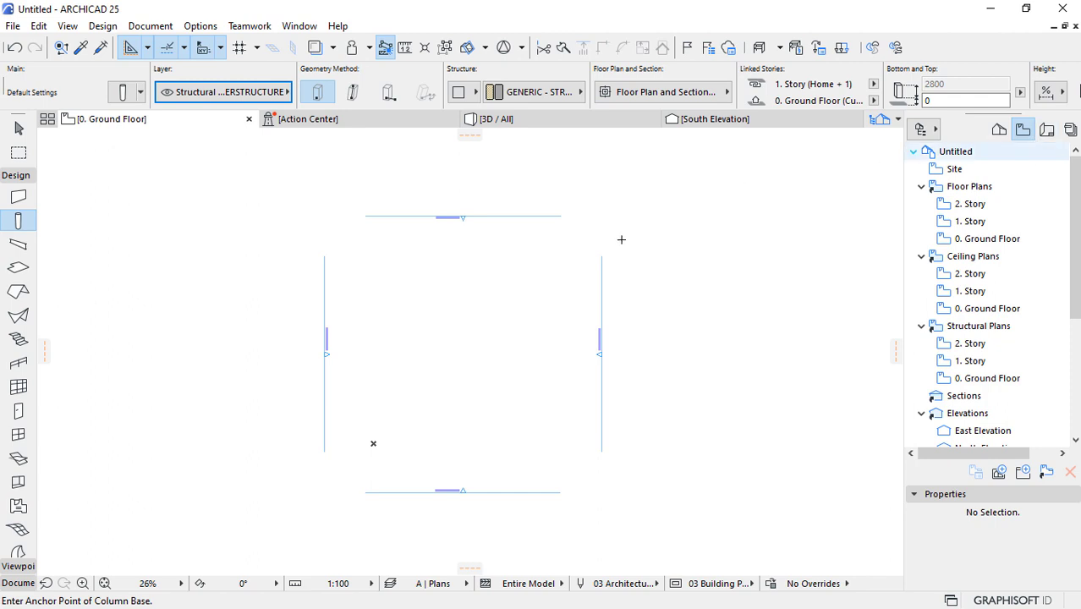
- Delete the subsets A.01 Floor Plans and A.02 Elevations from the layout book, keeping the Masters folder
{"action": "left_click", "coordinate": [1047, 129]}
{"action": "left_click", "coordinate": [914, 172]}
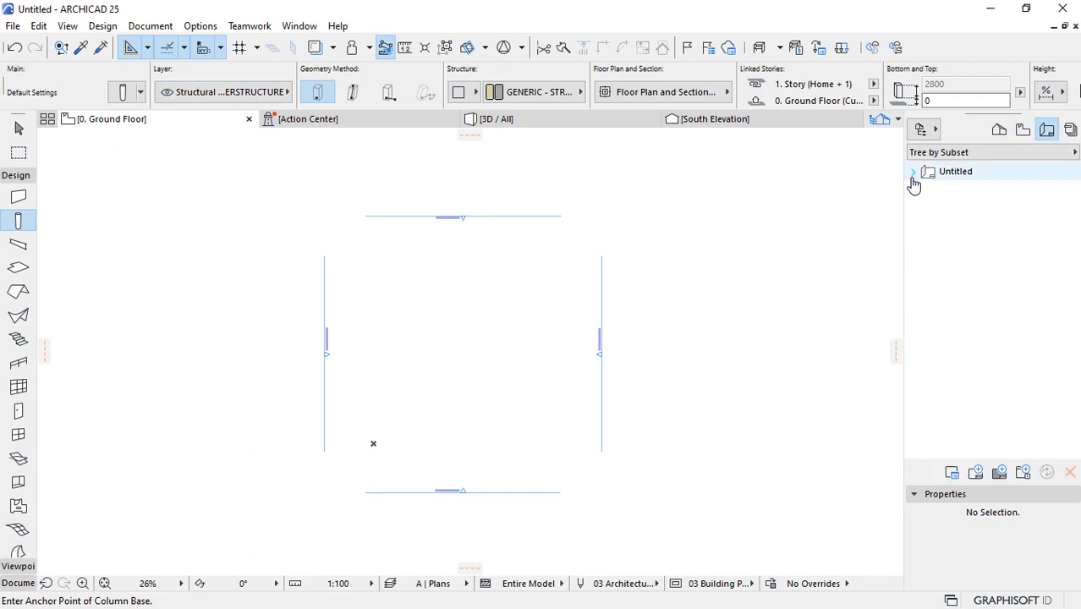
{"action": "left_click", "coordinate": [913, 172]}
{"action": "left_click", "coordinate": [921, 207]}
{"action": "left_click", "coordinate": [921, 224]}
{"action": "left_click", "coordinate": [921, 241]}
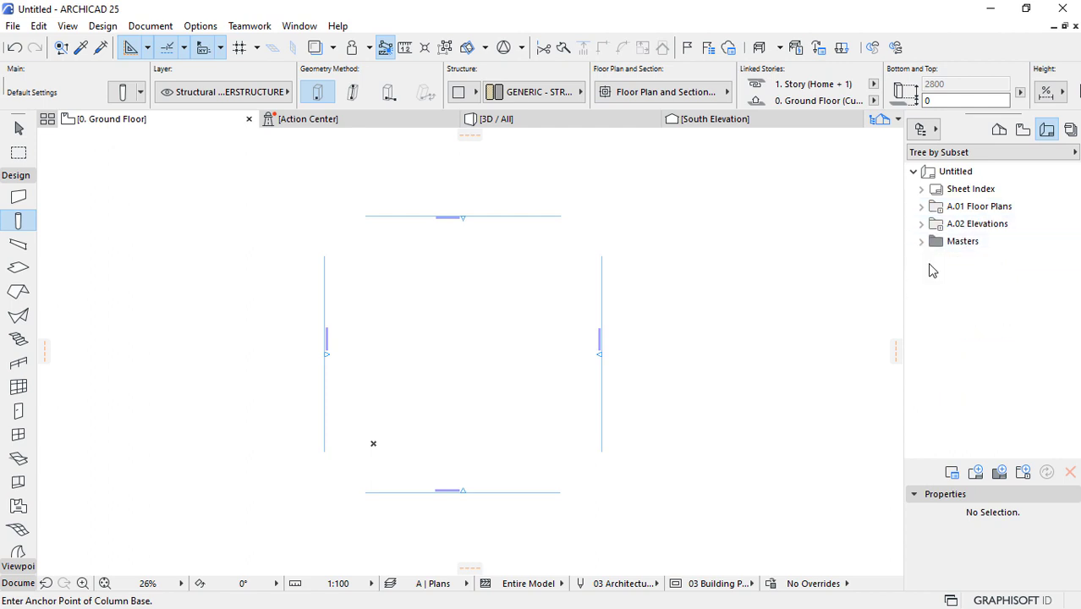
{"action": "left_click", "coordinate": [977, 208]}
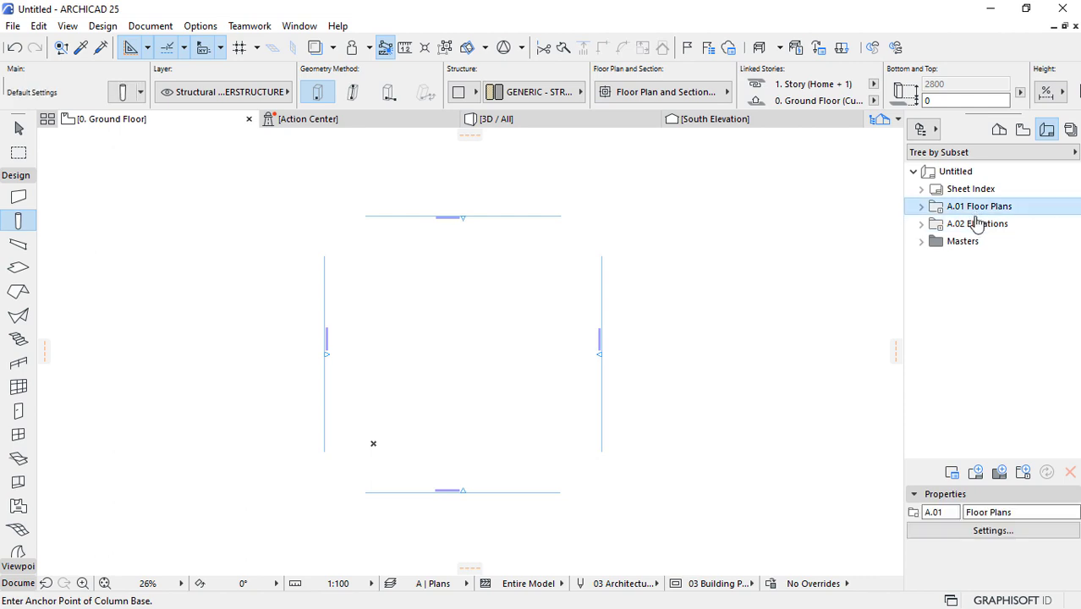
{"action": "left_click", "coordinate": [977, 224], "text": "shift"}
{"action": "left_click", "coordinate": [1070, 472]}
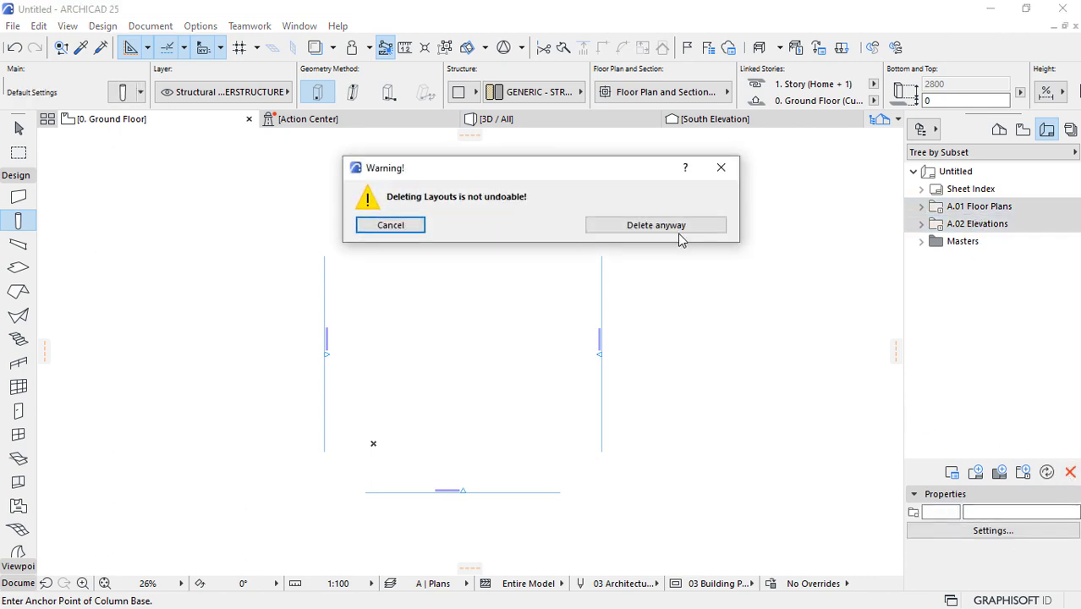
{"action": "left_click", "coordinate": [679, 237]}
{"action": "left_click", "coordinate": [922, 207]}
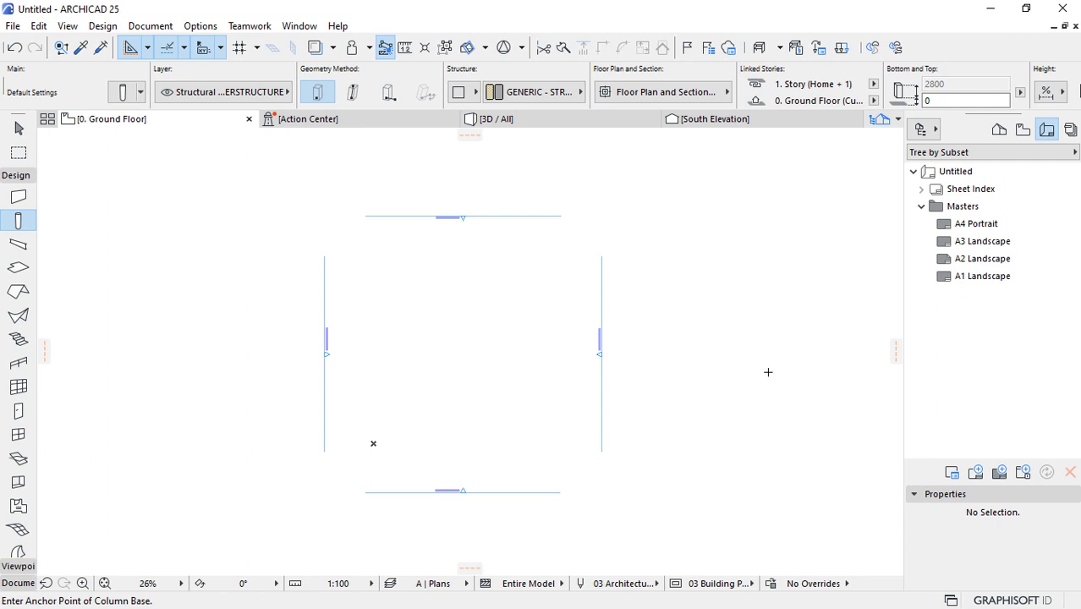
{"action": "left_click", "coordinate": [921, 206]}
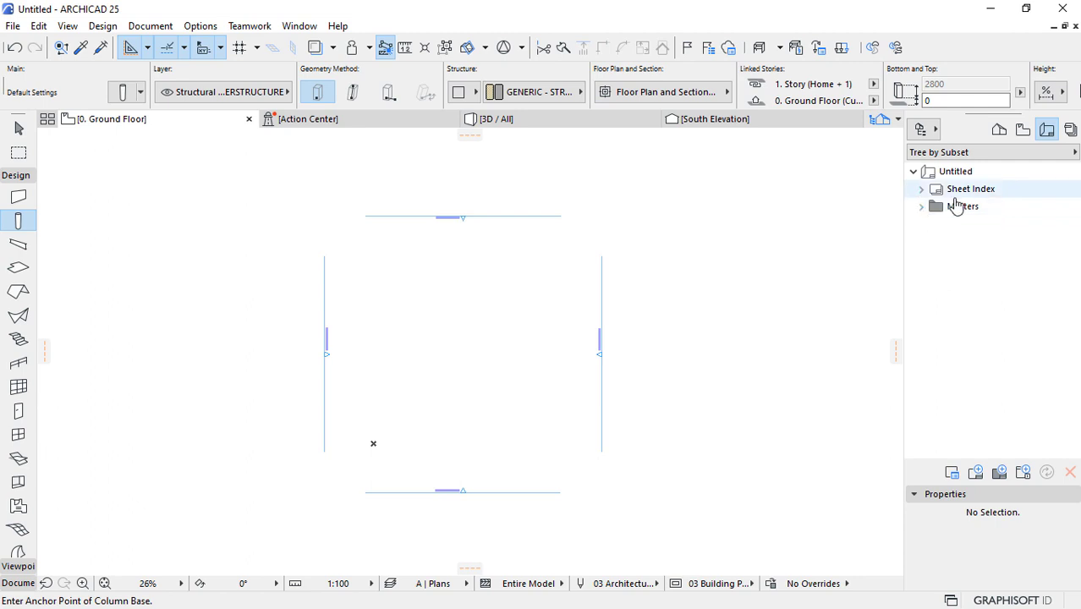
- Create a layout named Cover Sheet using the A1 Landscape master layout, keeping the 1, 2, 3 drawing ID style
{"action": "left_click", "coordinate": [976, 472]}
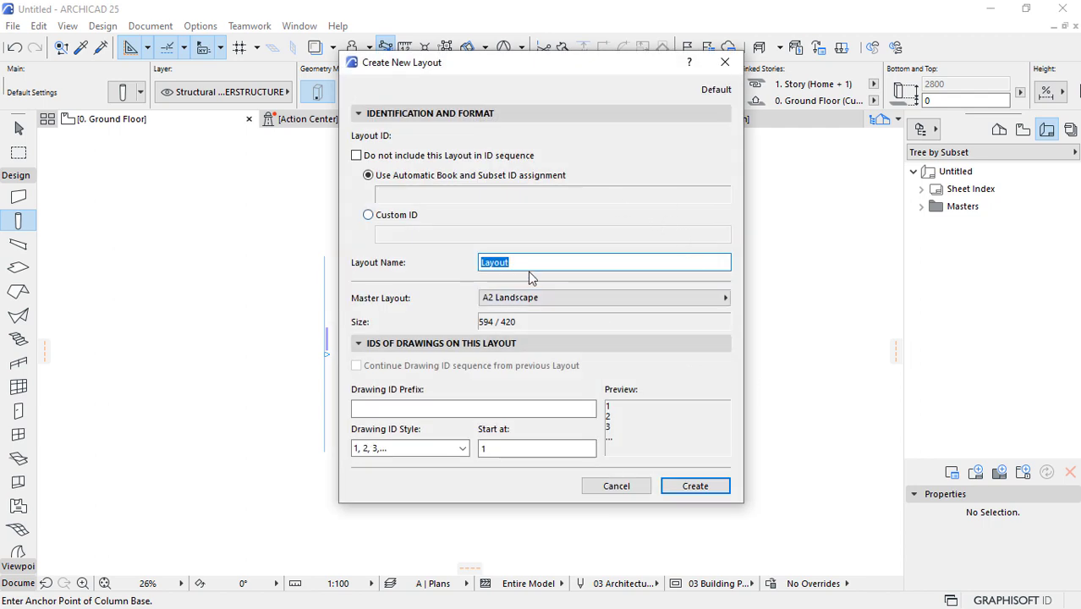
{"action": "type", "text": "cCover"}
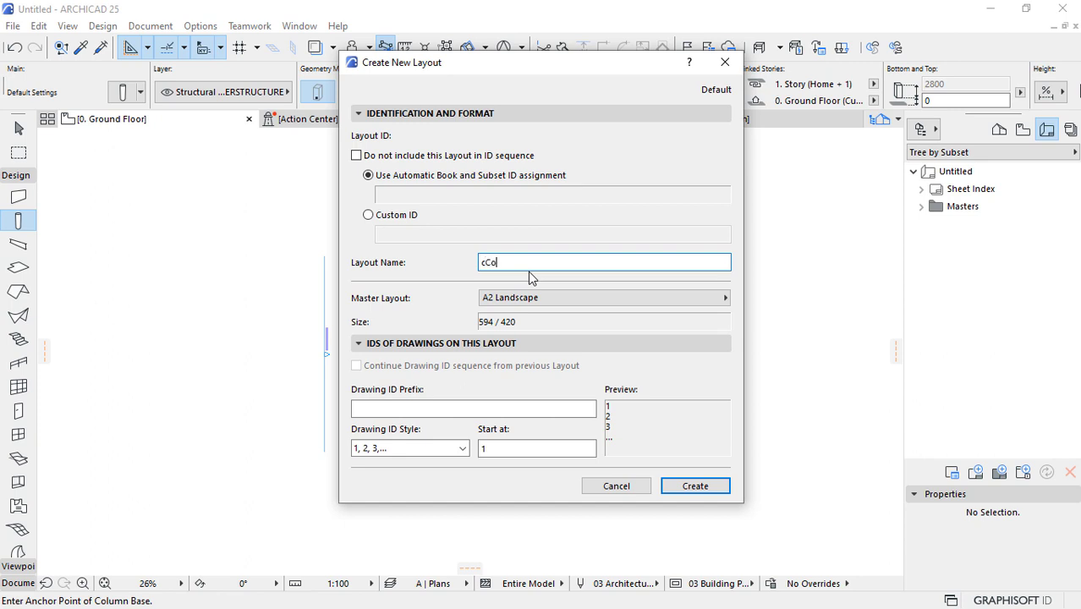
{"action": "type", "text": " Sheet"}
{"action": "left_click", "coordinate": [488, 259]}
{"action": "key", "text": "BackSpace"}
{"action": "left_click", "coordinate": [668, 300]}
{"action": "left_click", "coordinate": [761, 298]}
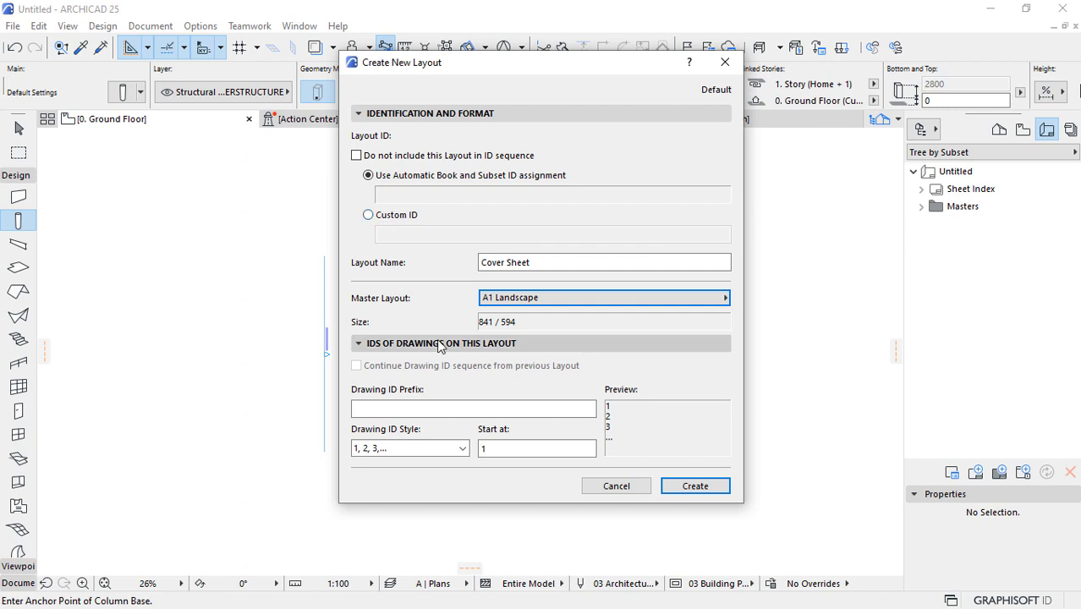
{"action": "left_click", "coordinate": [391, 448]}
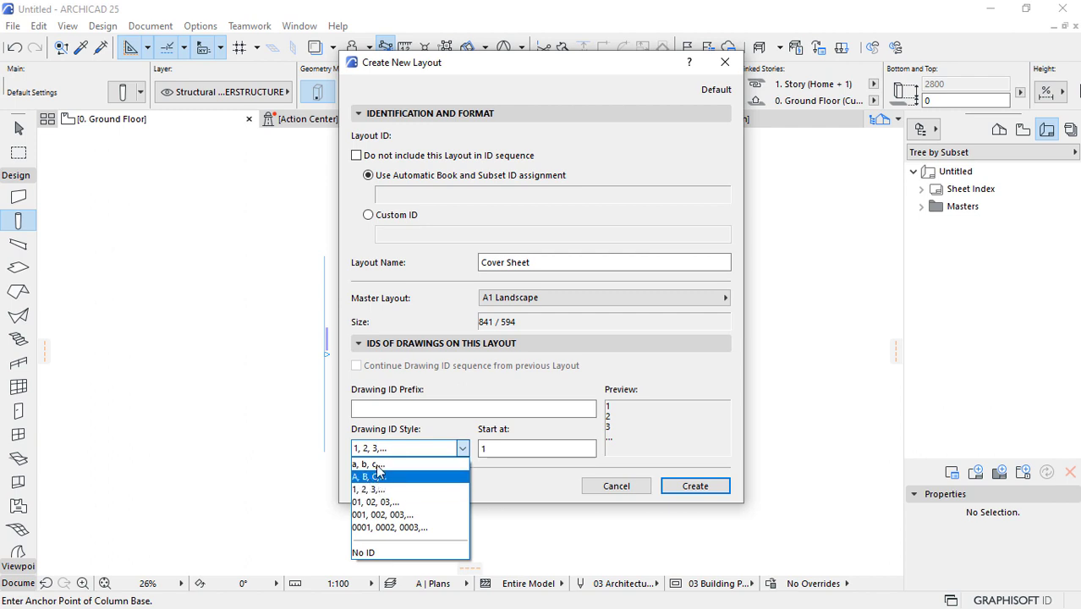
{"action": "left_click", "coordinate": [477, 369]}
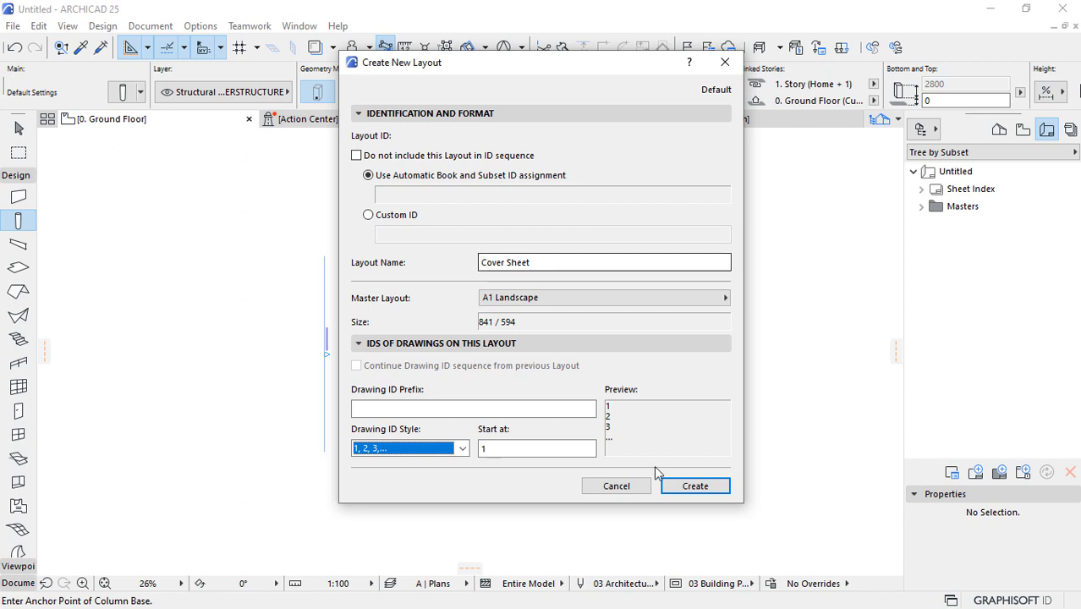
{"action": "left_click", "coordinate": [694, 486]}
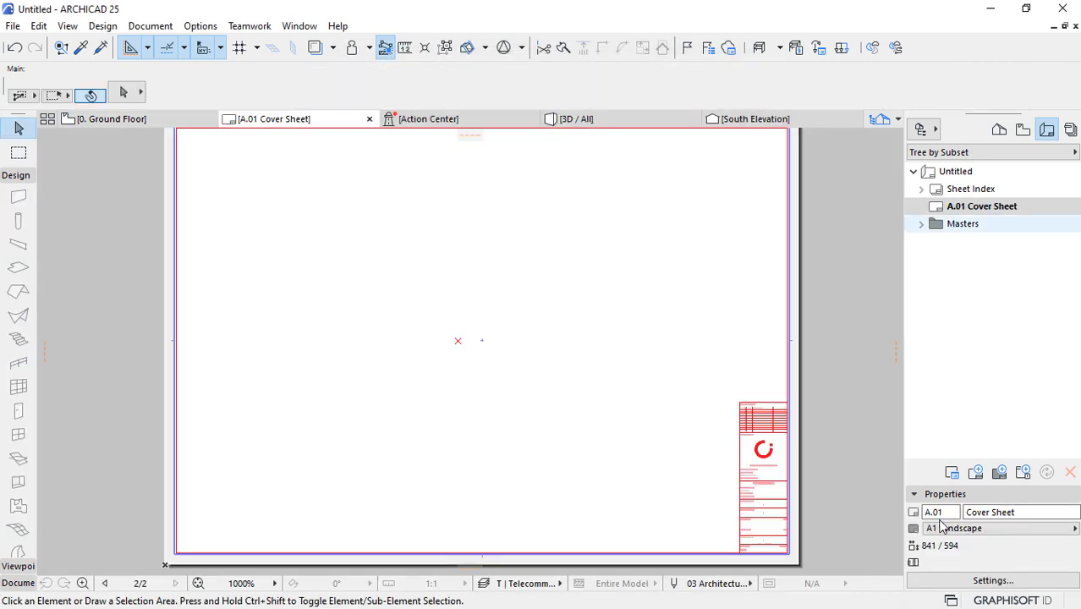
{"action": "left_click", "coordinate": [932, 516]}
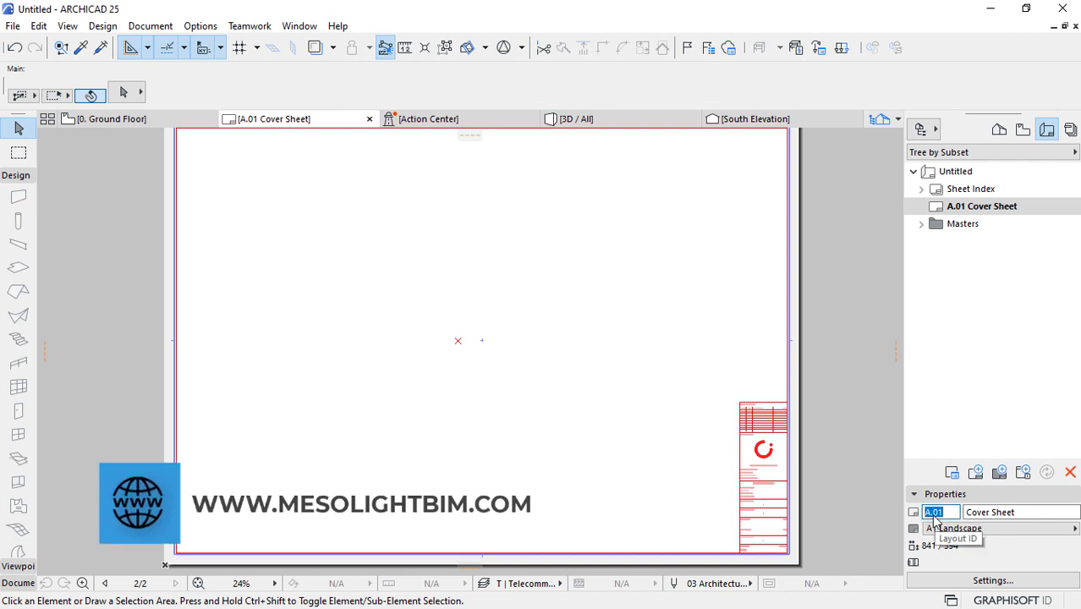
- Create a layout named Demolition using the A1 Landscape master layout
{"action": "left_click", "coordinate": [976, 472]}
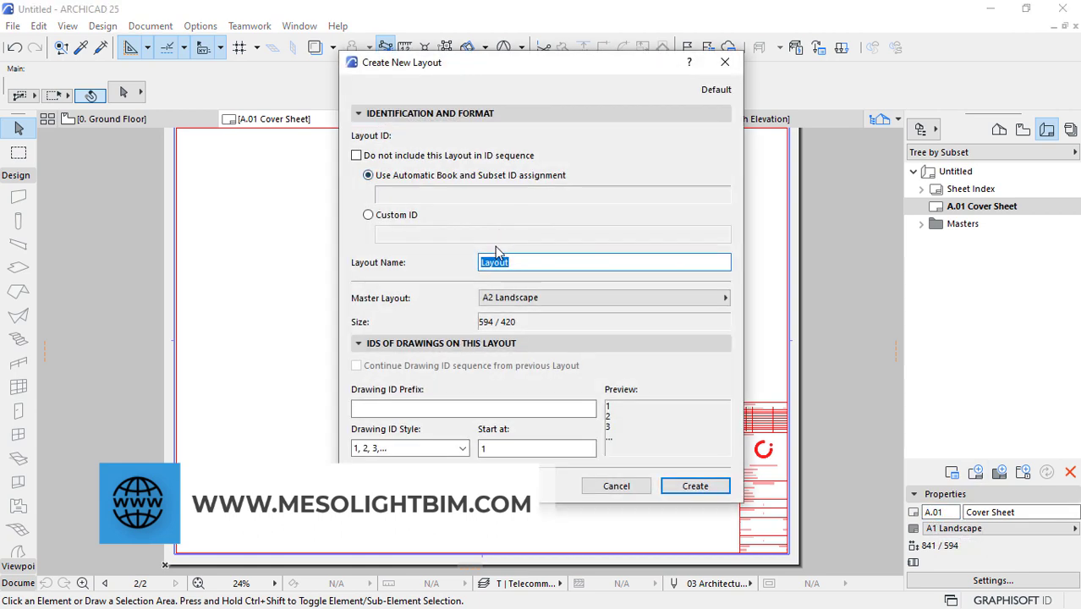
{"action": "type", "text": "Demolition"}
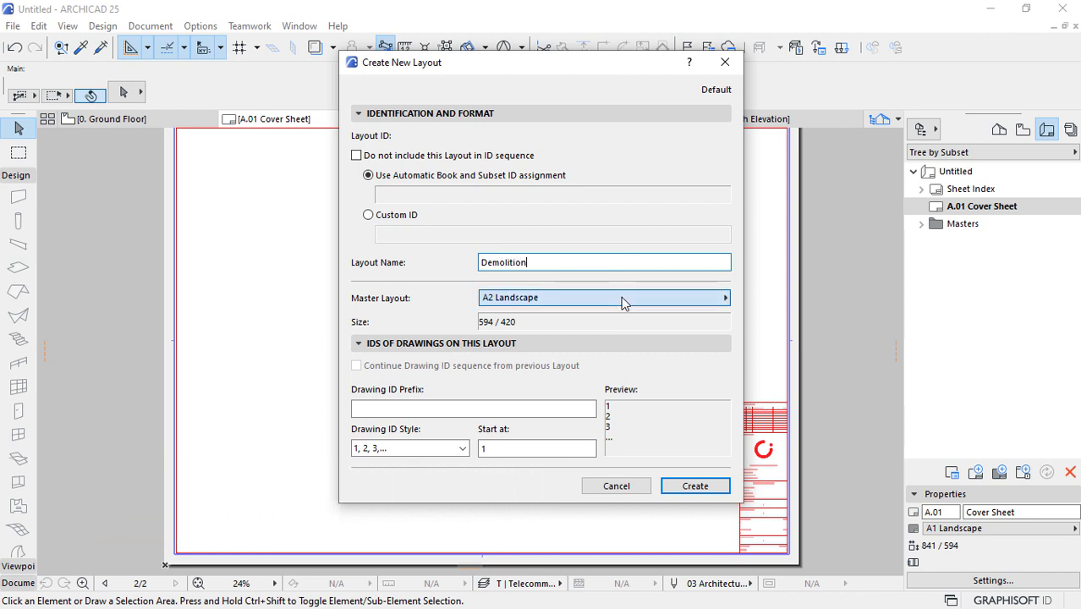
{"action": "left_click", "coordinate": [723, 297]}
{"action": "left_click", "coordinate": [757, 297]}
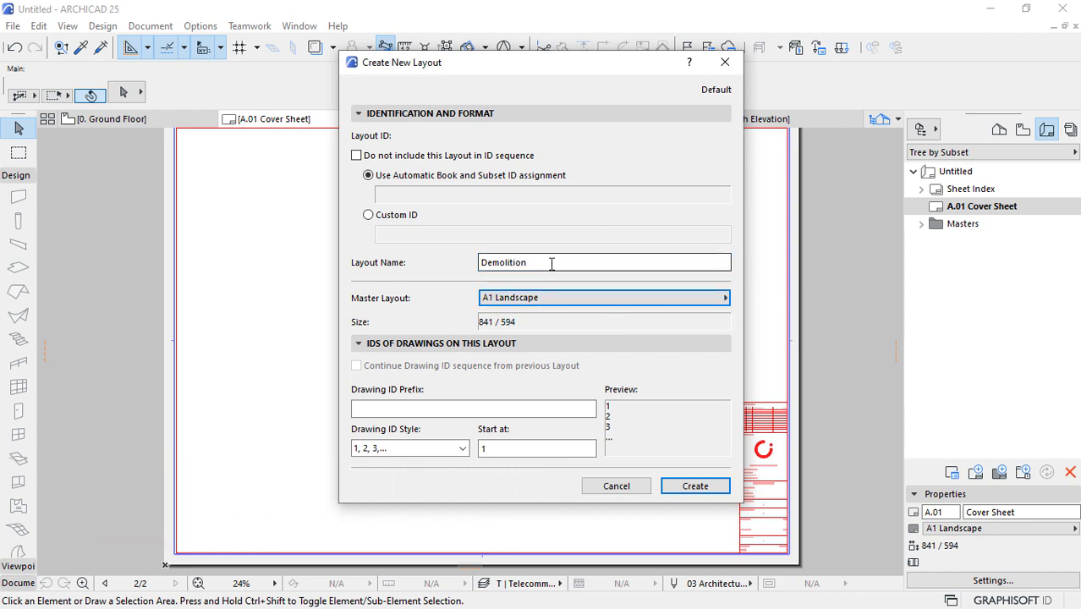
{"action": "left_click", "coordinate": [696, 486]}
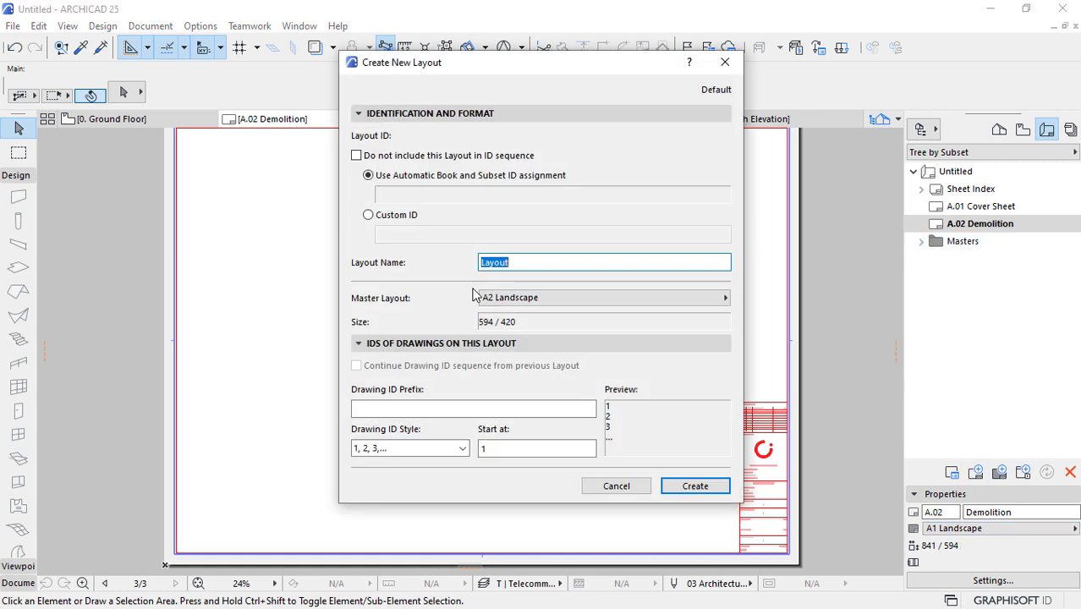
- Create a layout named Floor Plans using the A1 Landscape master layout
{"action": "type", "text": "Floor Plans"}
{"action": "left_click", "coordinate": [614, 302]}
{"action": "left_click", "coordinate": [769, 322]}
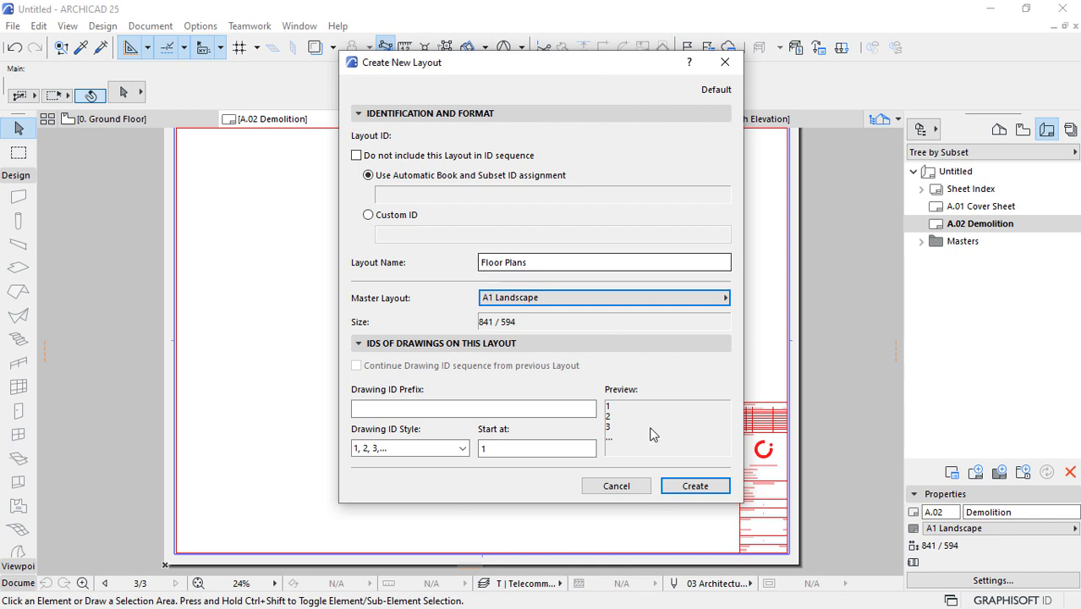
{"action": "left_click", "coordinate": [695, 487]}
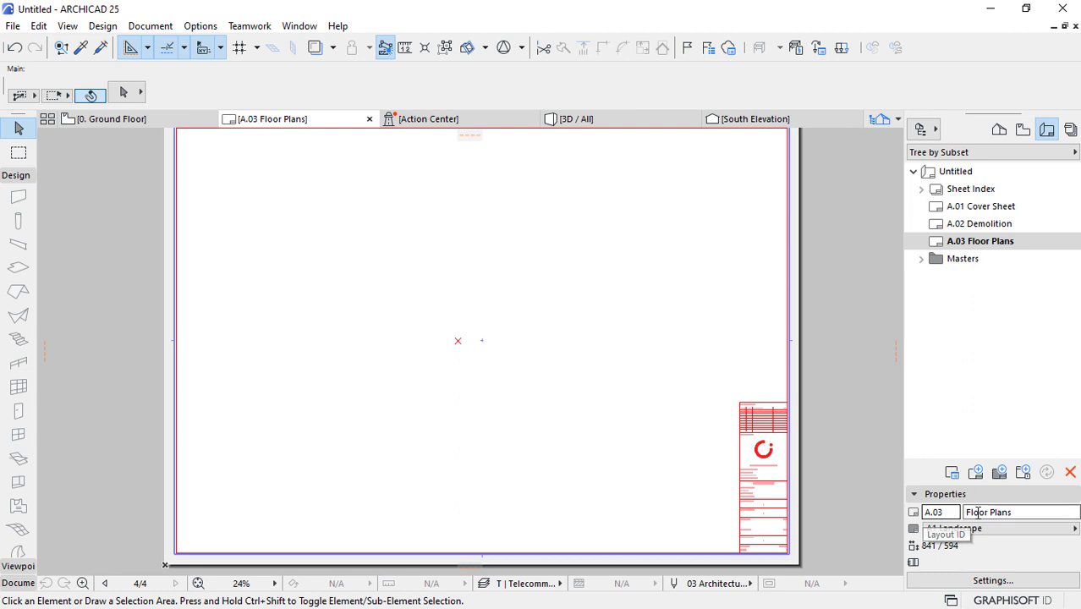
- Create a layout named Elevations/Setions using the A1 Landscape master layout
{"action": "left_click", "coordinate": [976, 472]}
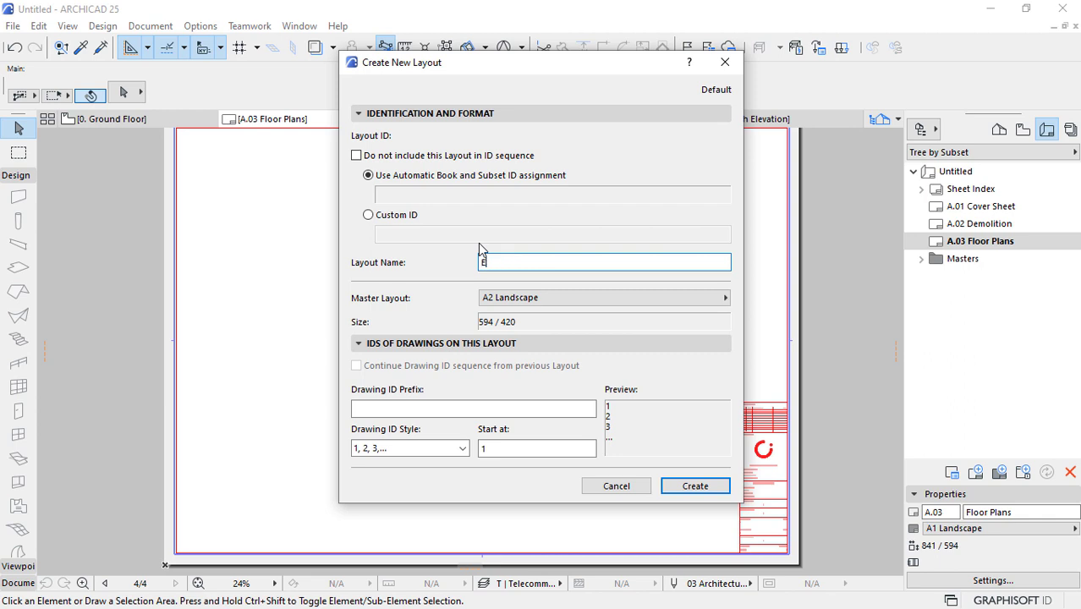
{"action": "type", "text": "Elevations/Setcio"}
{"action": "key", "text": "BackSpace"}
{"action": "key", "text": "BackSpace"}
{"action": "key", "text": "BackSpace"}
{"action": "type", "text": "ions"}
{"action": "left_click", "coordinate": [500, 296]}
{"action": "left_click", "coordinate": [789, 298]}
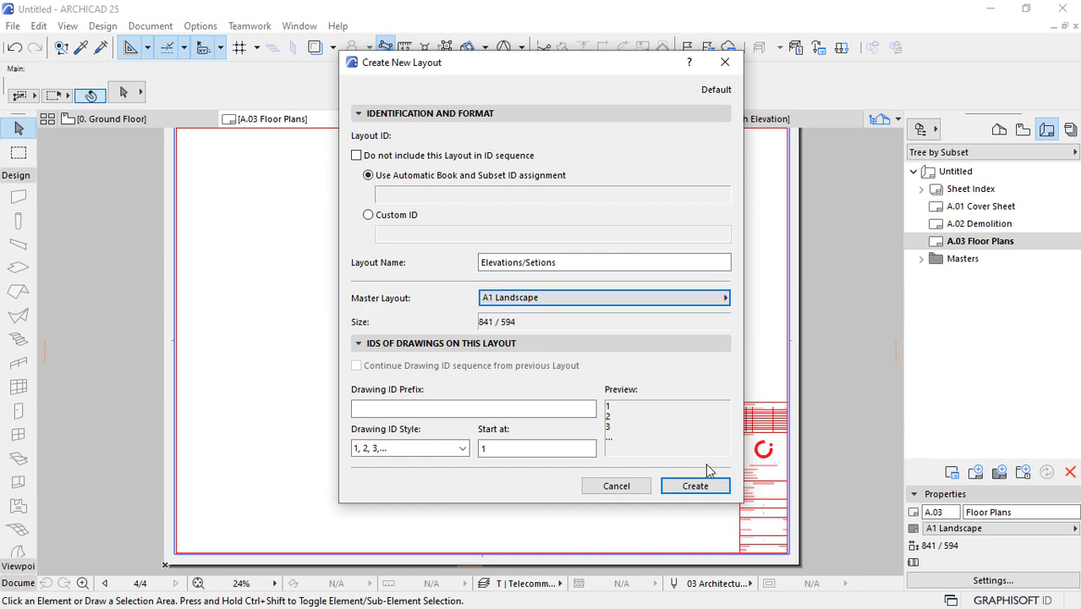
{"action": "left_click", "coordinate": [698, 482]}
- Create a layout named Interior Elevations using the A1 Landscape master layout
{"action": "left_click", "coordinate": [975, 472]}
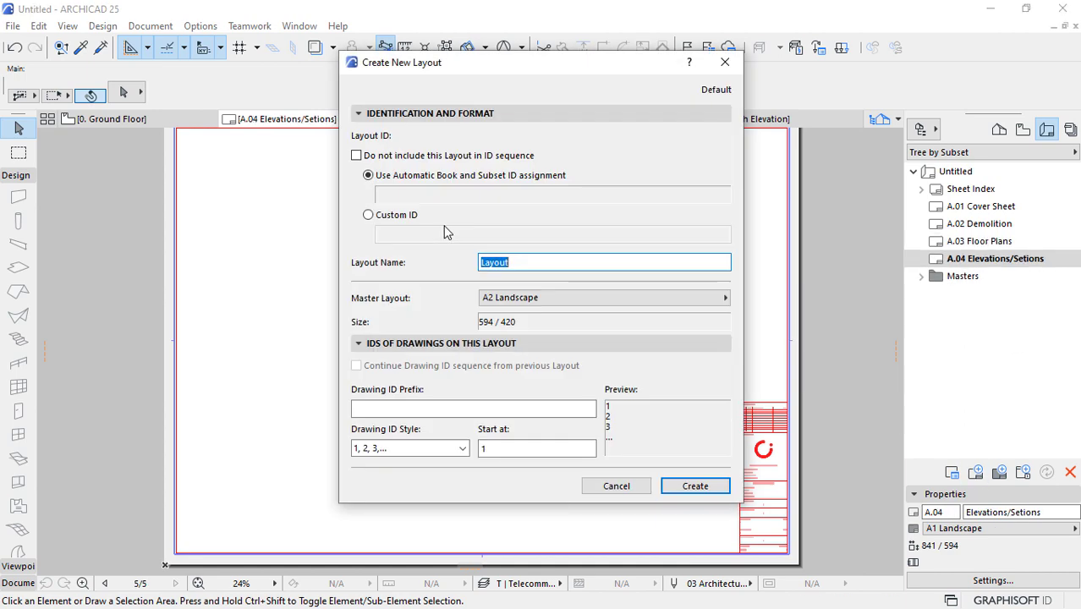
{"action": "type", "text": "Interior Elevations"}
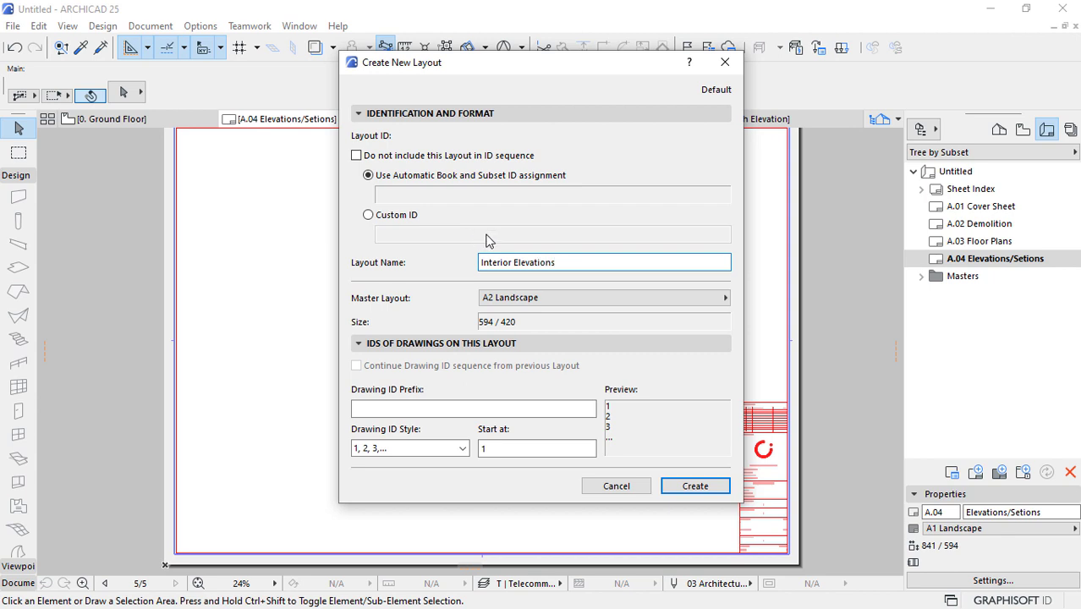
{"action": "left_click", "coordinate": [725, 298]}
{"action": "left_click", "coordinate": [749, 295]}
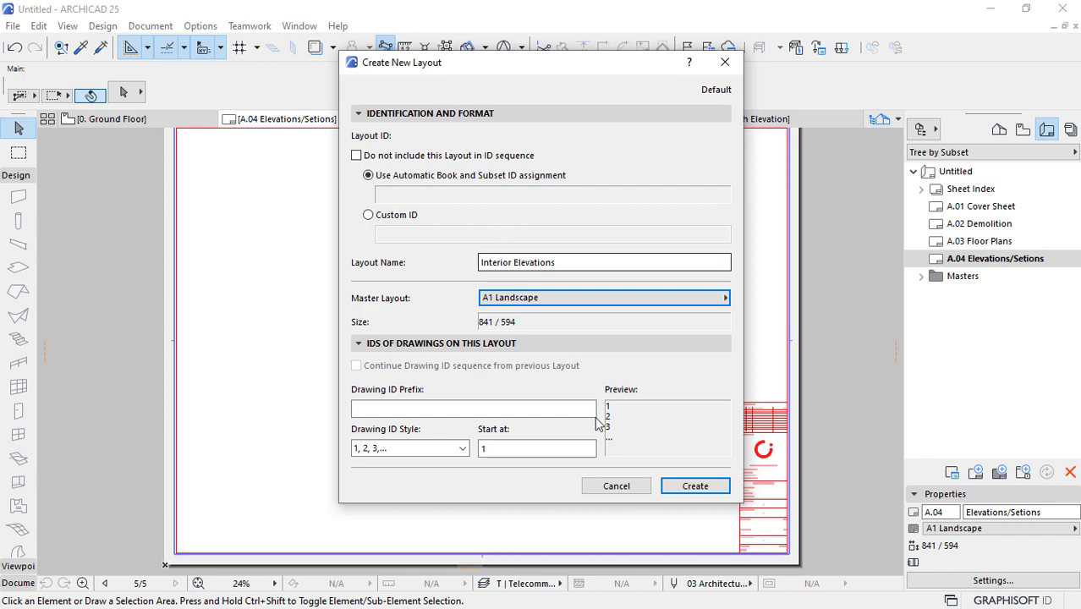
{"action": "left_click", "coordinate": [683, 488]}
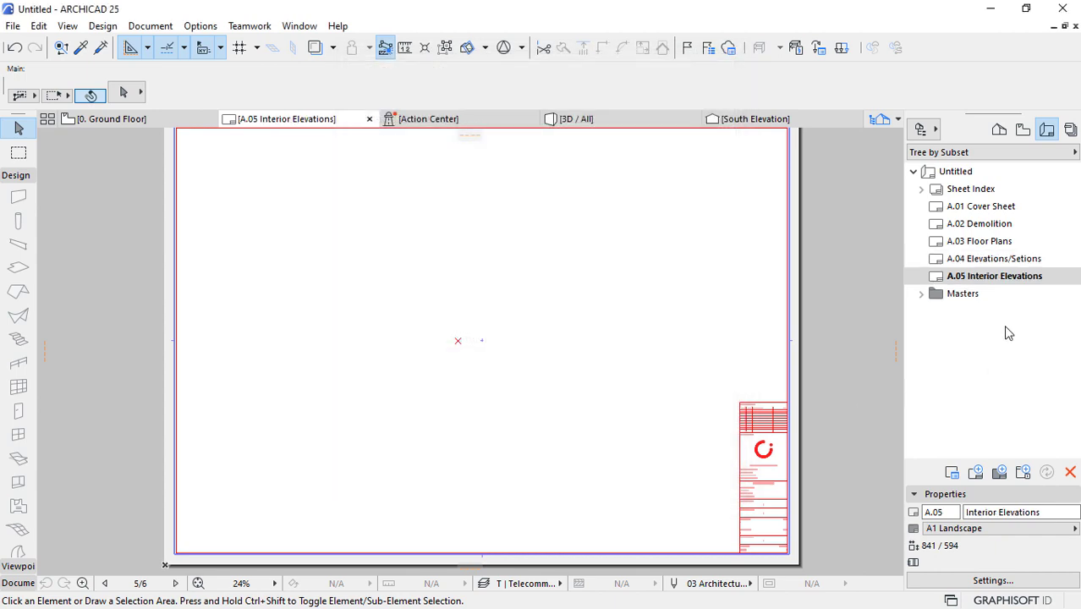
- Create a layout named Schedules using the A1 Landscape master layout
{"action": "left_click", "coordinate": [975, 472]}
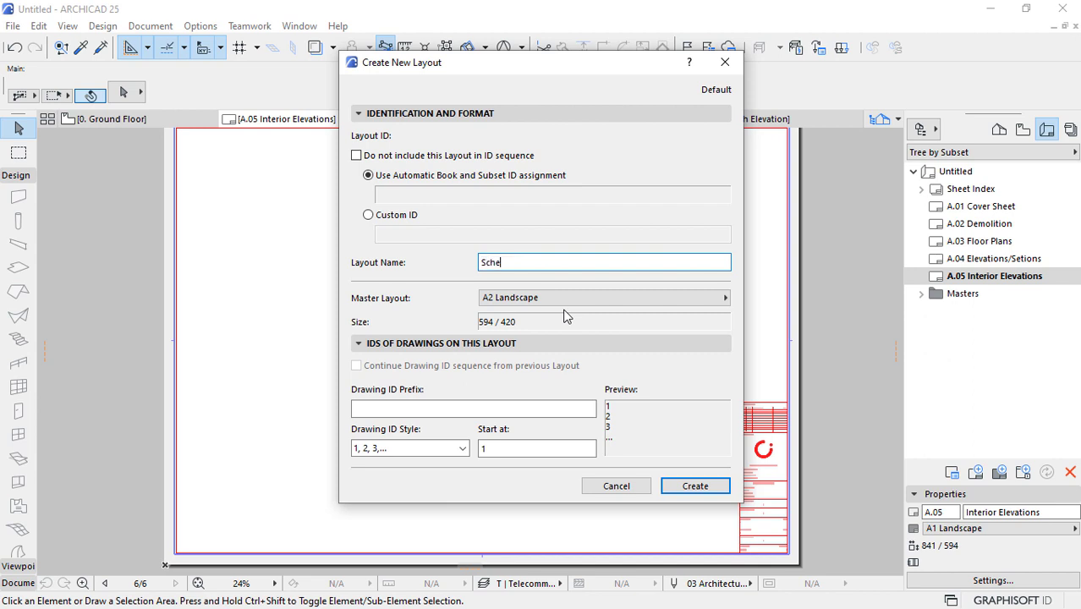
{"action": "left_click", "coordinate": [657, 299]}
{"action": "left_click", "coordinate": [763, 296]}
{"action": "left_click", "coordinate": [697, 487]}
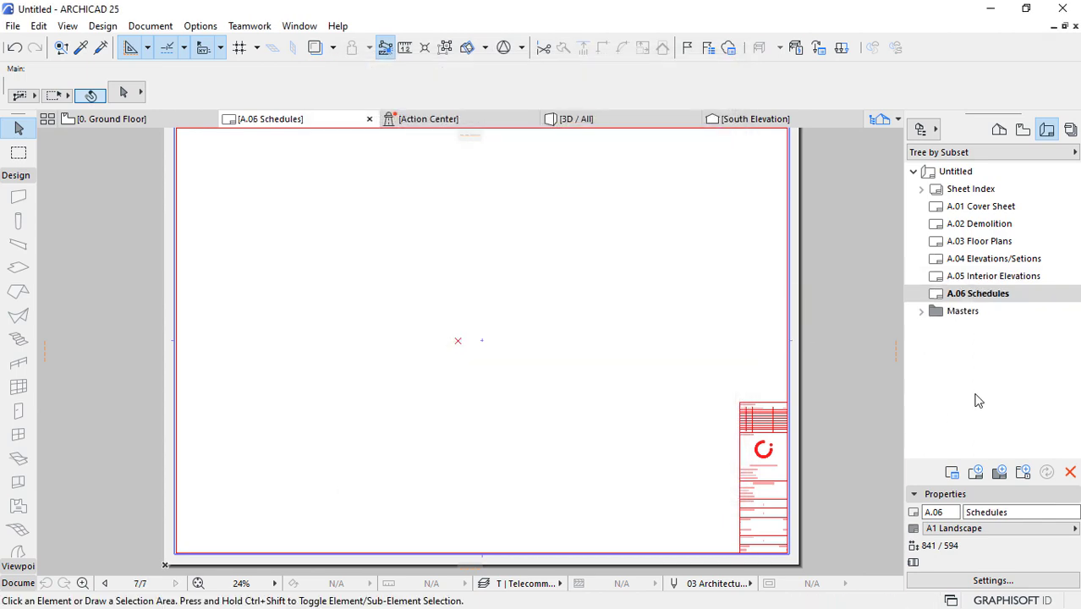
- Create a layout named Mechanical Drawings using the A1 Landscape master layout
{"action": "left_click", "coordinate": [975, 472]}
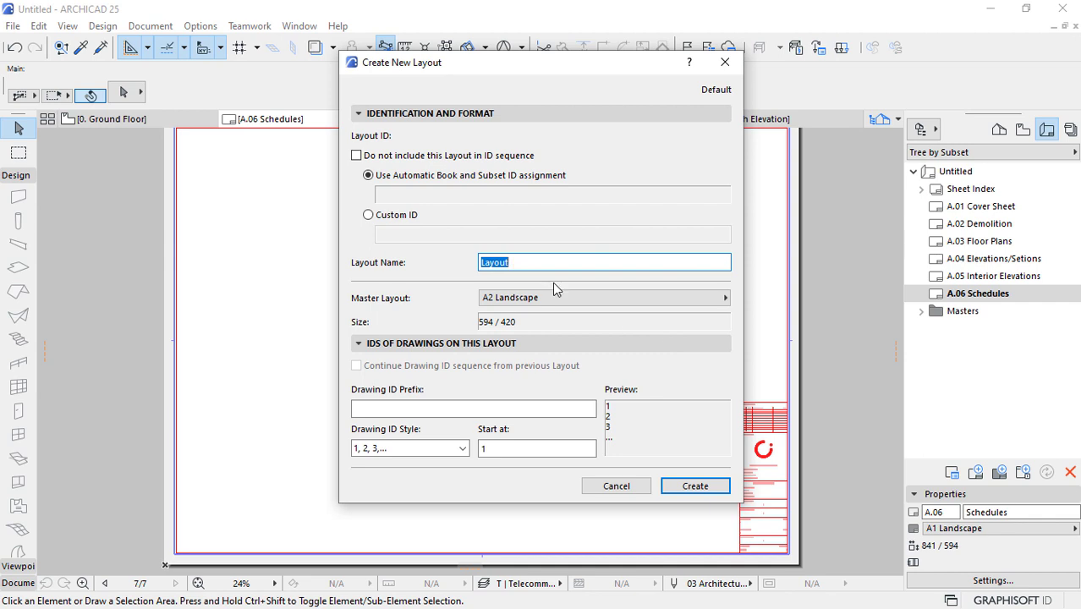
{"action": "type", "text": "Mechanical Drawings"}
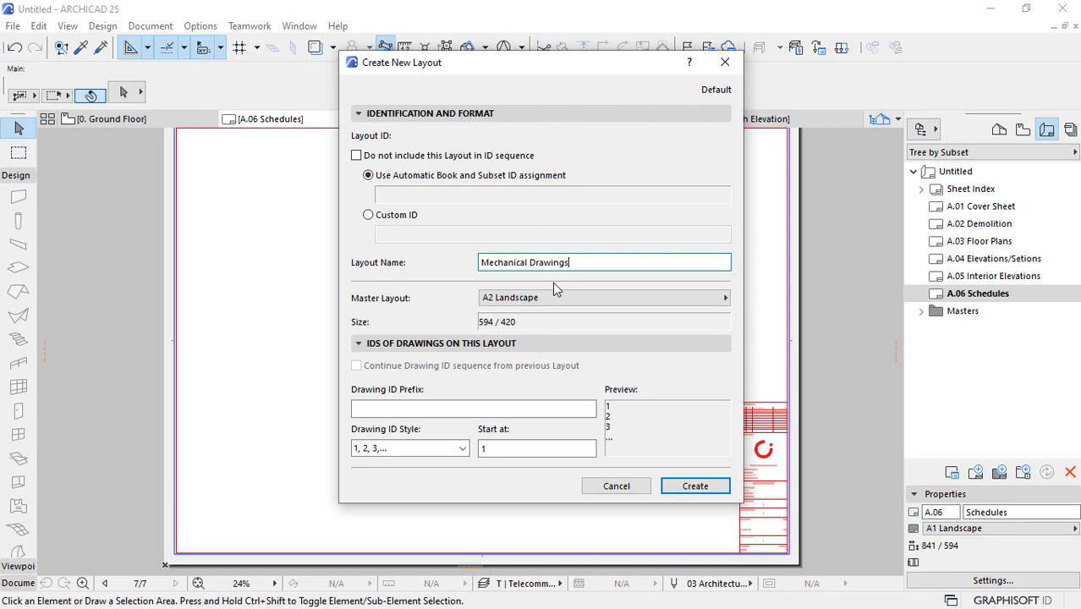
{"action": "left_click", "coordinate": [725, 297]}
{"action": "left_click", "coordinate": [766, 309]}
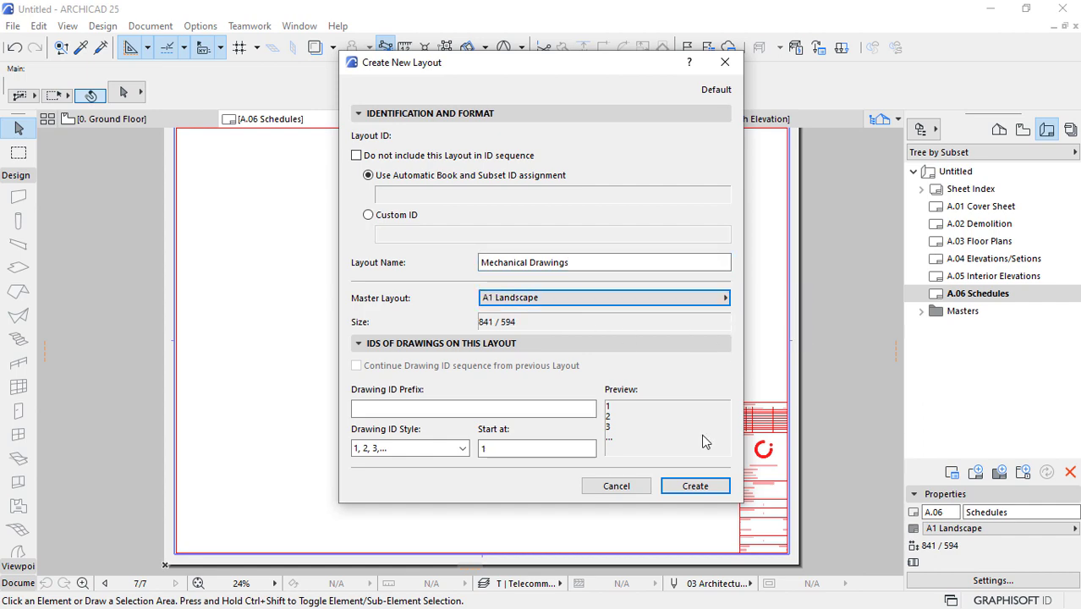
{"action": "left_click", "coordinate": [698, 487]}
- Create a layout named Plumbing using the A1 Landscape master layout
{"action": "left_click", "coordinate": [975, 472]}
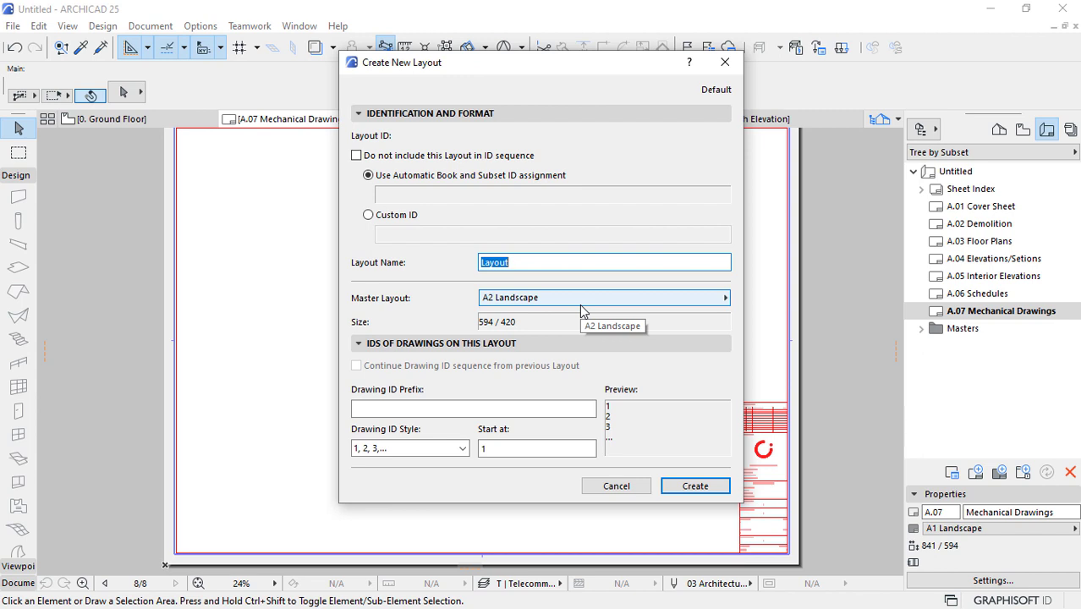
{"action": "type", "text": "Plumbin"}
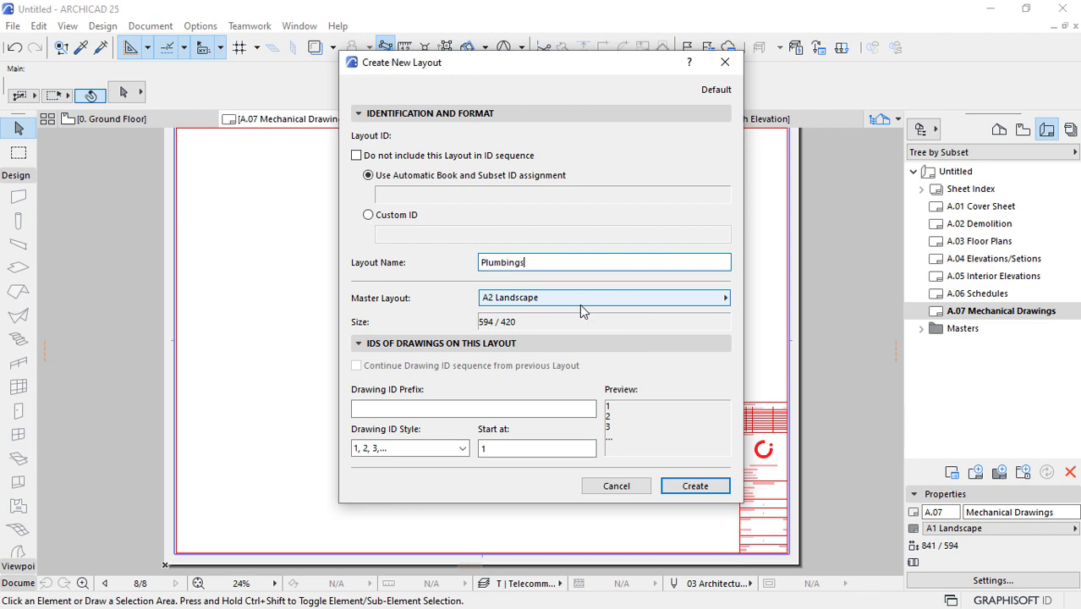
{"action": "type", "text": "gs"}
{"action": "key", "text": "BackSpace"}
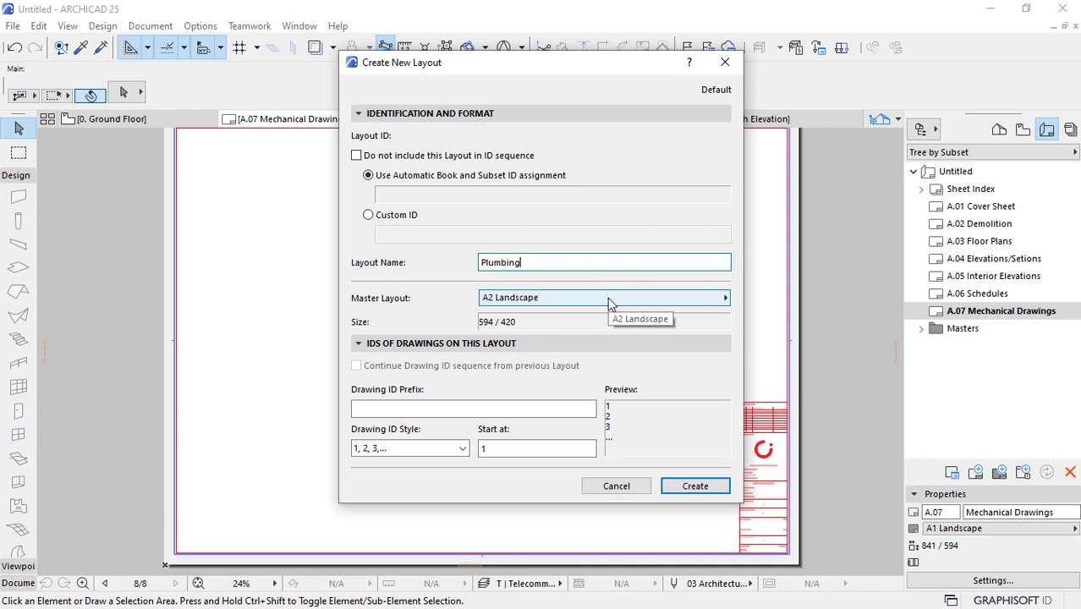
{"action": "left_click", "coordinate": [726, 298]}
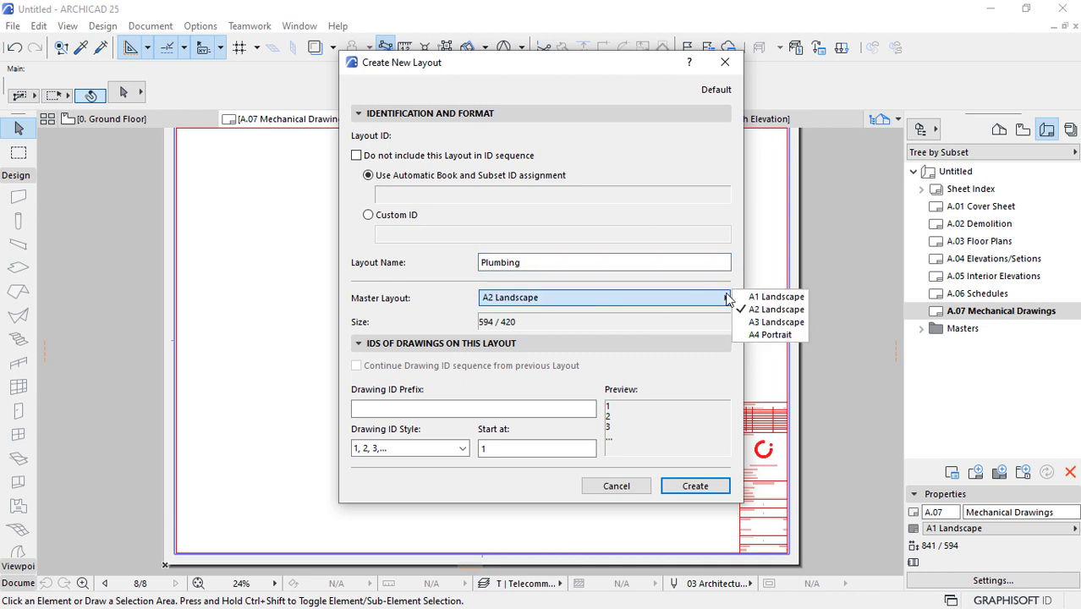
{"action": "left_click", "coordinate": [776, 297]}
{"action": "left_click", "coordinate": [695, 485]}
- Replace the layout ID of the Mechanical Drawings sheet with M
{"action": "left_click", "coordinate": [964, 311]}
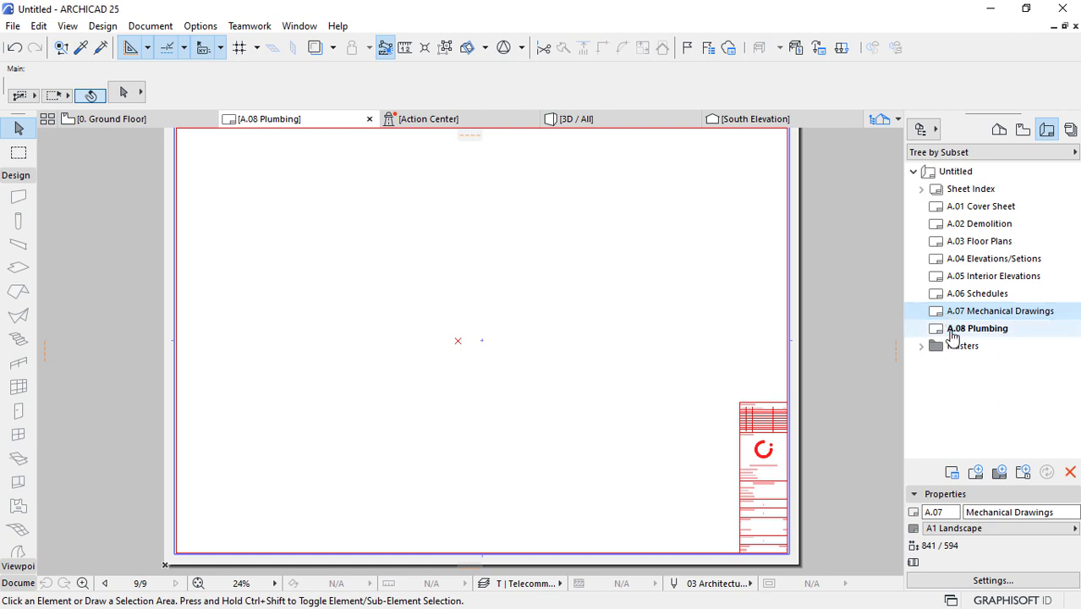
{"action": "left_click", "coordinate": [949, 511]}
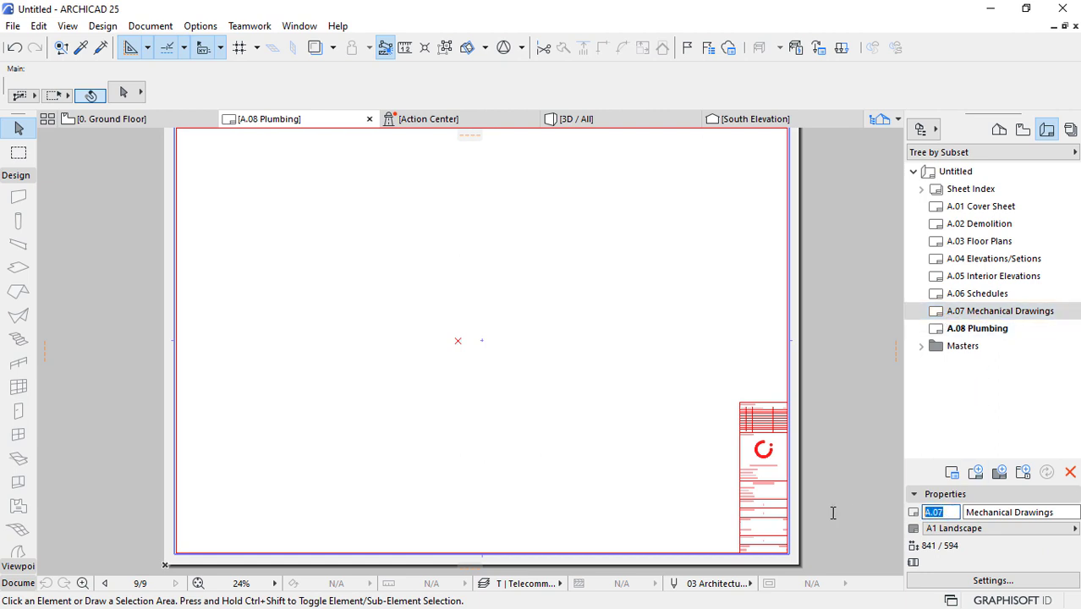
{"action": "left_click", "coordinate": [960, 511]}
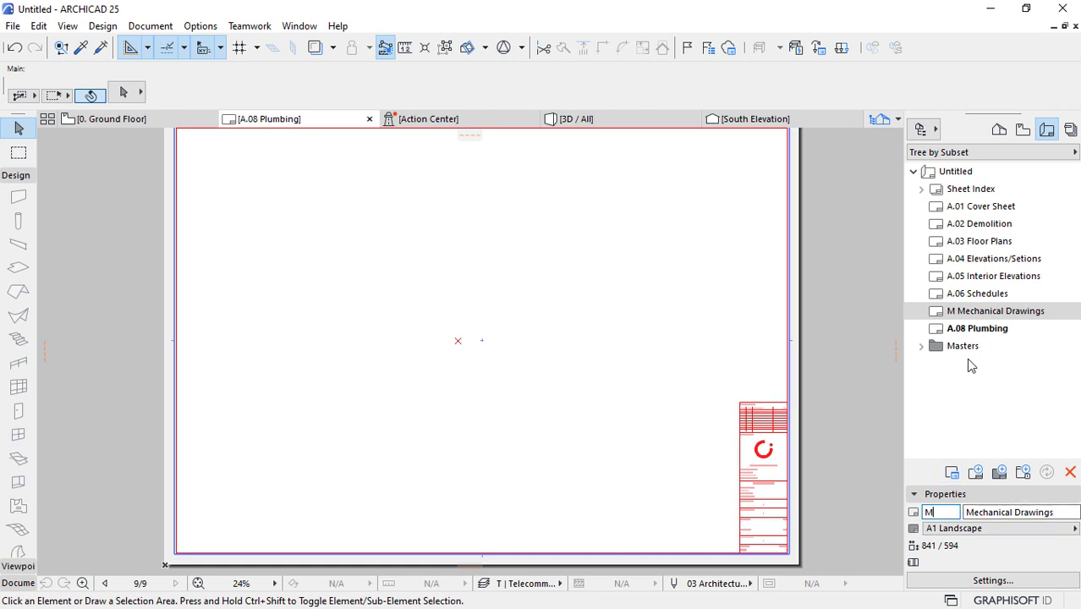
- Replace the layout ID of the Plumbing sheet with P
{"action": "left_click", "coordinate": [964, 330]}
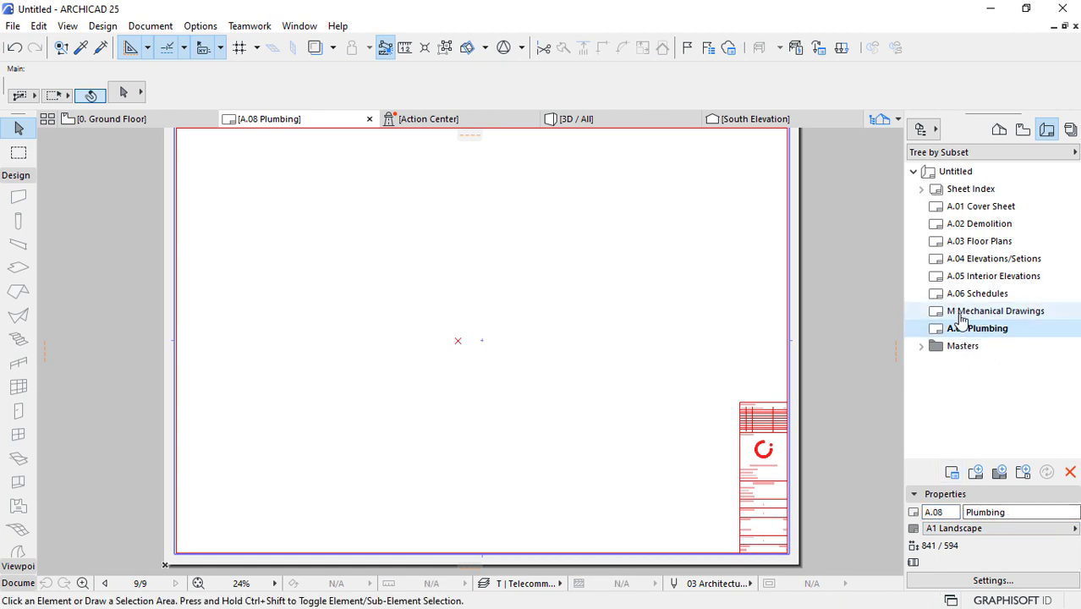
{"action": "left_click", "coordinate": [969, 311]}
{"action": "left_click", "coordinate": [958, 332]}
{"action": "left_click_drag", "start_coordinate": [957, 511], "coordinate": [768, 519]}
{"action": "type", "text": "p"}
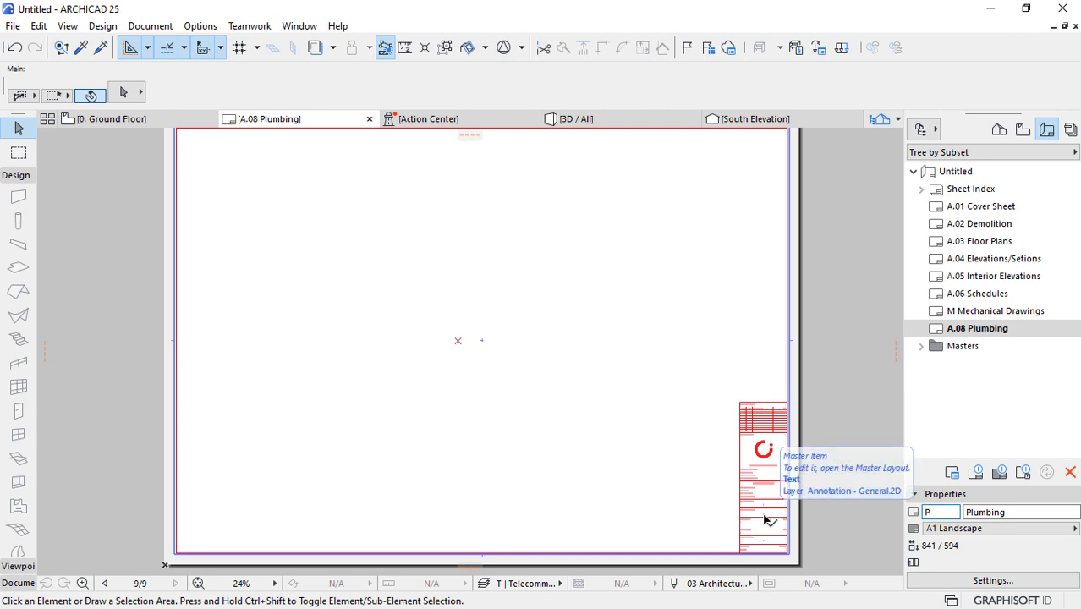
{"action": "key", "text": "Return"}
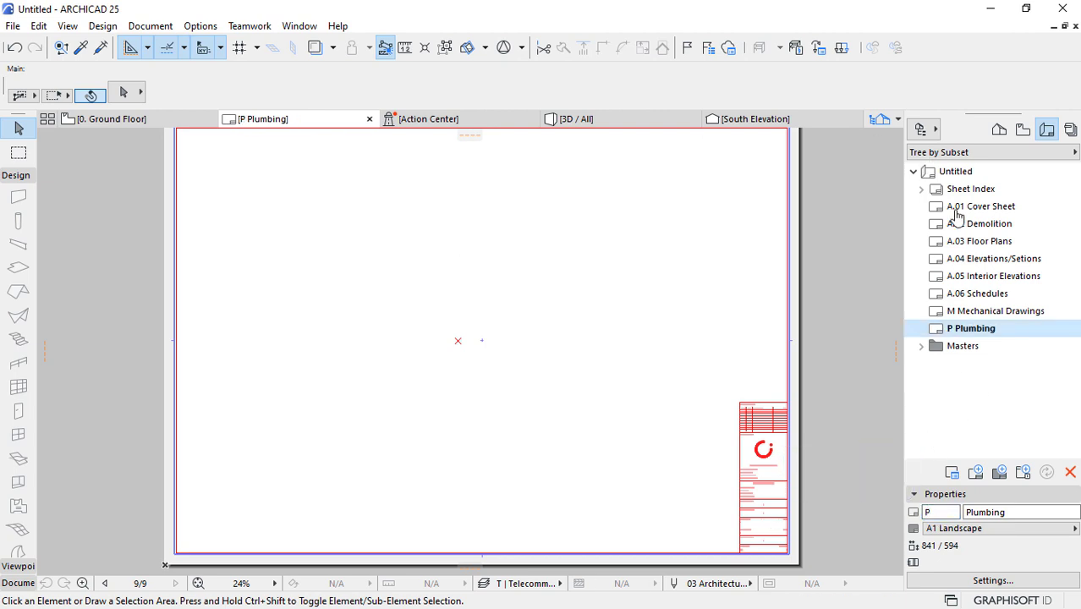
- Create a layout named Electrical Drawings using the A1 Landscape master layout
{"action": "left_click", "coordinate": [975, 472]}
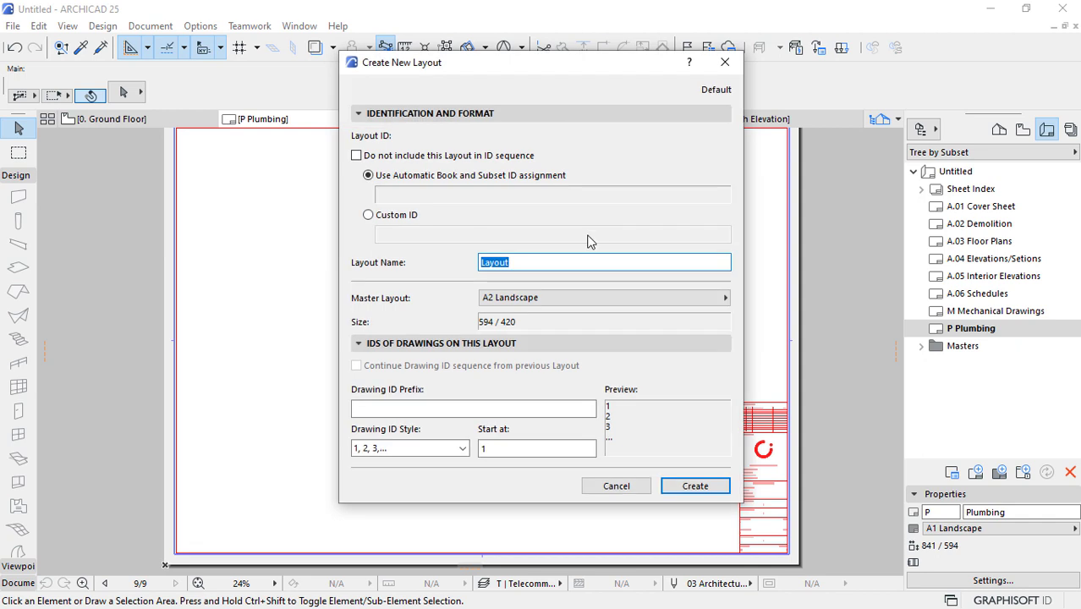
{"action": "type", "text": "Electrical Drawings"}
{"action": "left_click", "coordinate": [518, 297]}
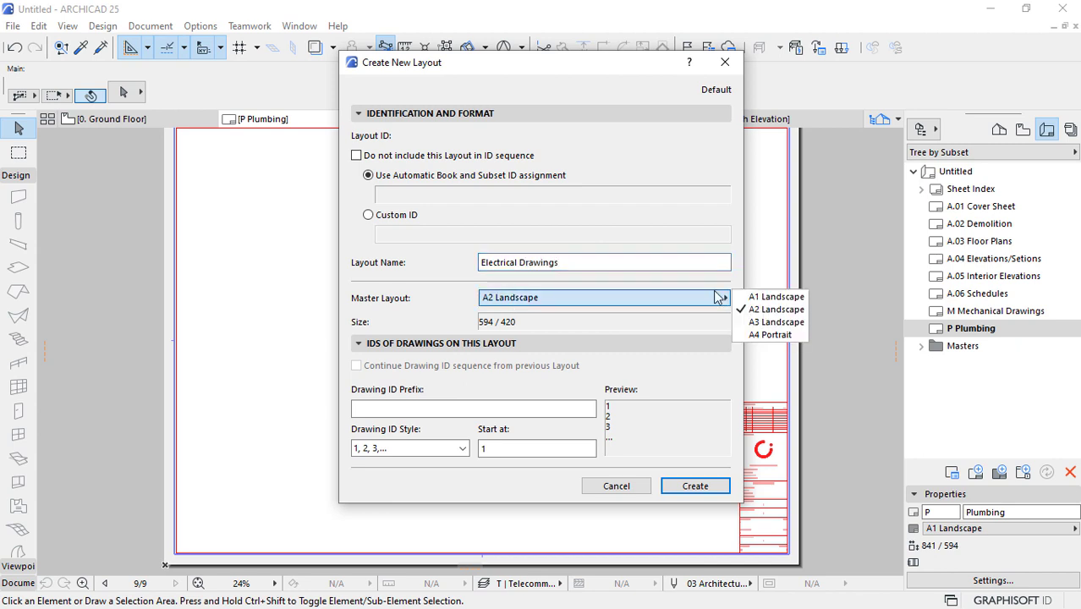
{"action": "left_click", "coordinate": [766, 309]}
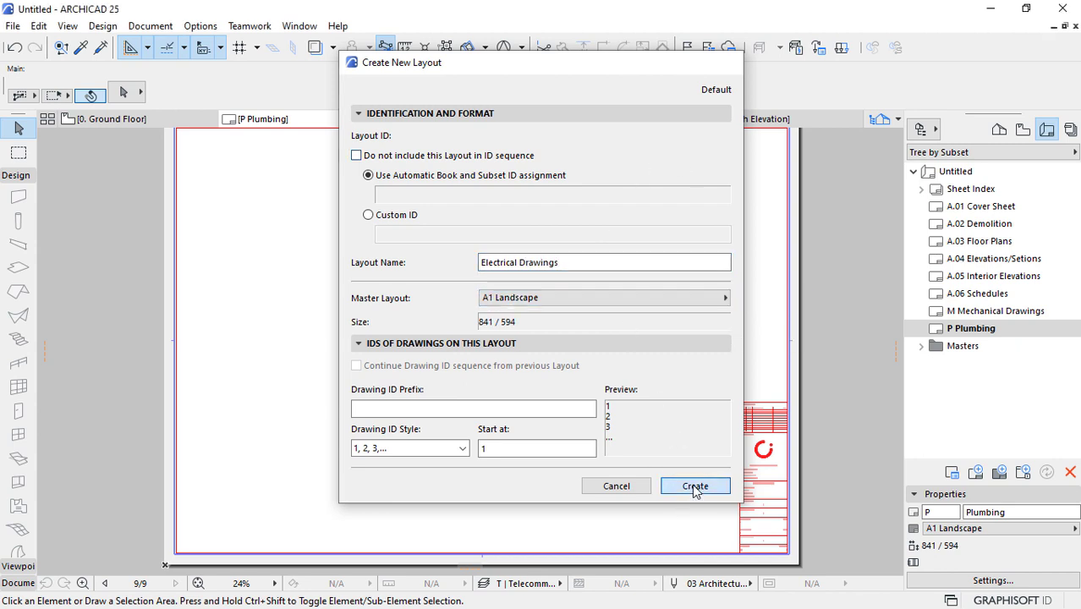
{"action": "left_click", "coordinate": [690, 487]}
- Replace the layout ID of the Electrical Drawings sheet with E
{"action": "left_click_drag", "start_coordinate": [946, 512], "coordinate": [833, 510]}
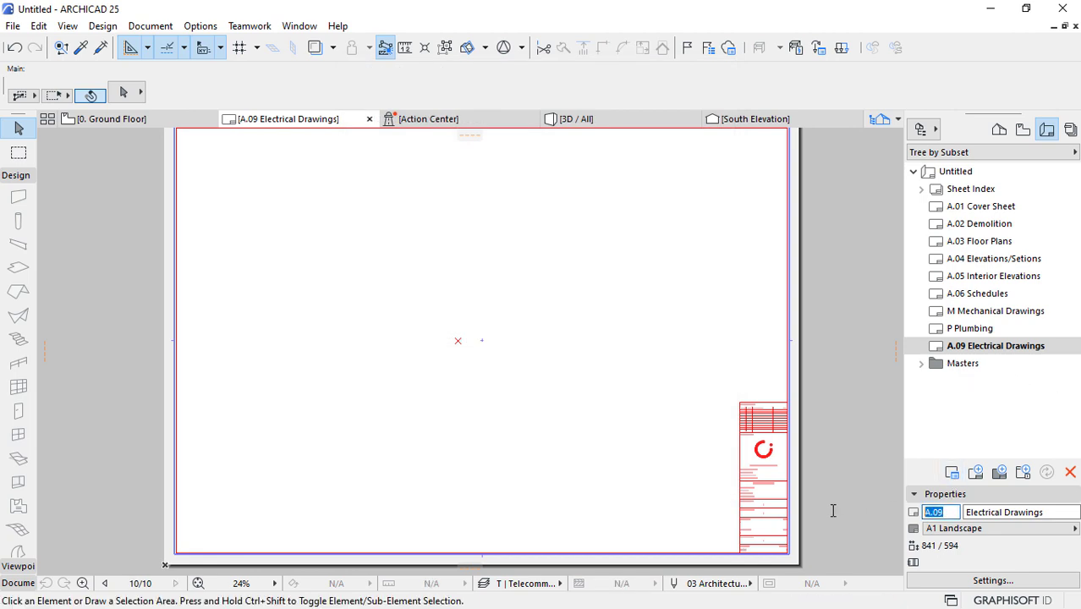
{"action": "type", "text": "E"}
{"action": "key", "text": "Return"}
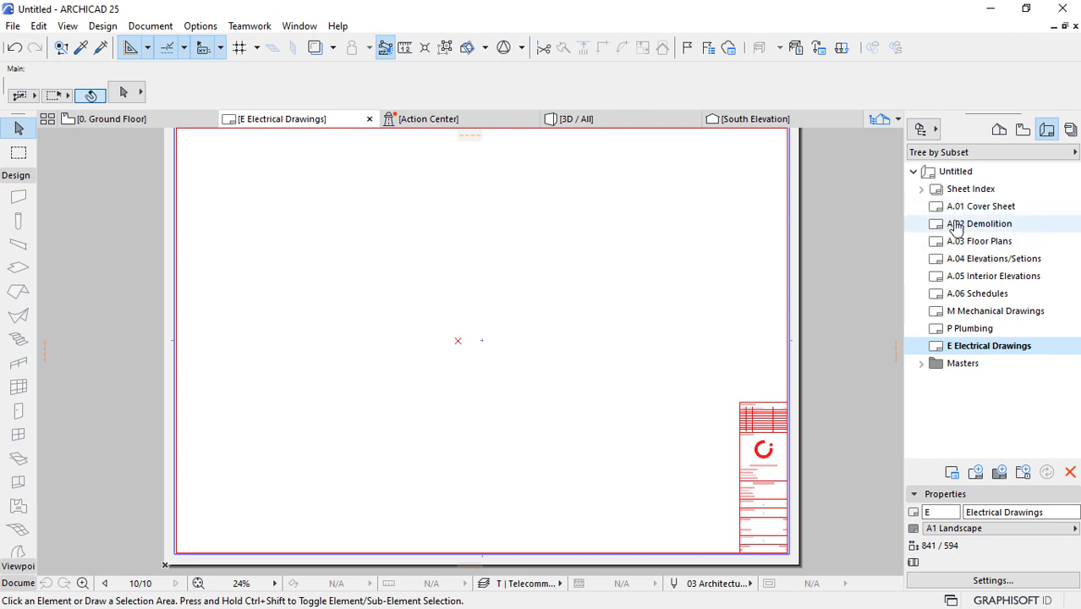
- Open the Sheet Index layout and examine the listed layout IDs, layout names and status columns
{"action": "left_click", "coordinate": [957, 194]}
{"action": "double_click", "coordinate": [957, 194]}
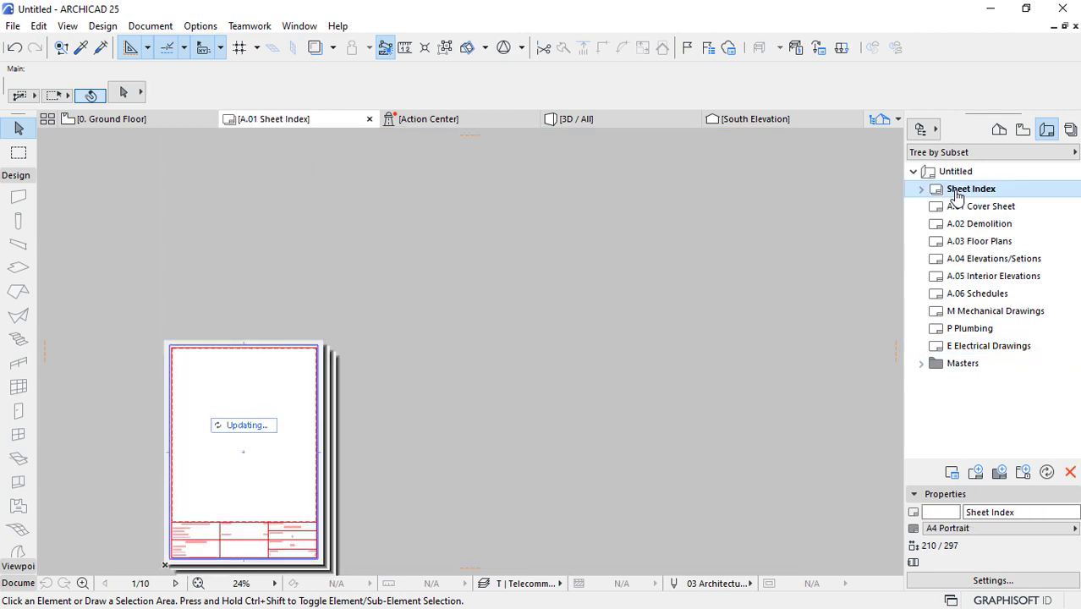
{"action": "scroll", "coordinate": [152, 423], "scroll_direction": "up", "scroll_amount": 5}
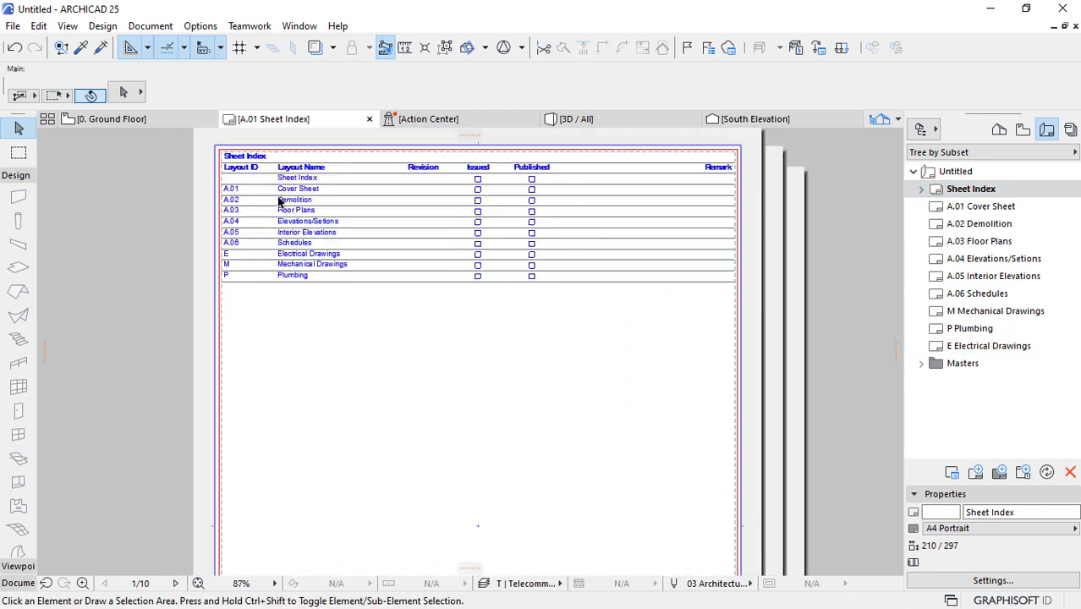
{"action": "scroll", "coordinate": [280, 199], "scroll_direction": "up", "scroll_amount": 2}
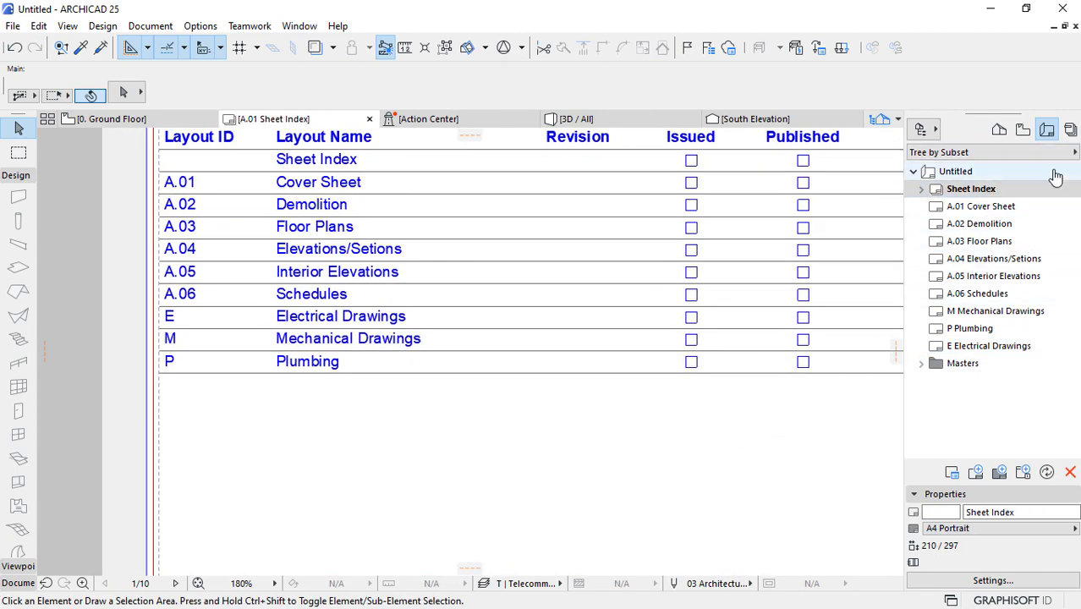
{"action": "scroll", "coordinate": [414, 441], "scroll_direction": "down", "scroll_amount": 2}
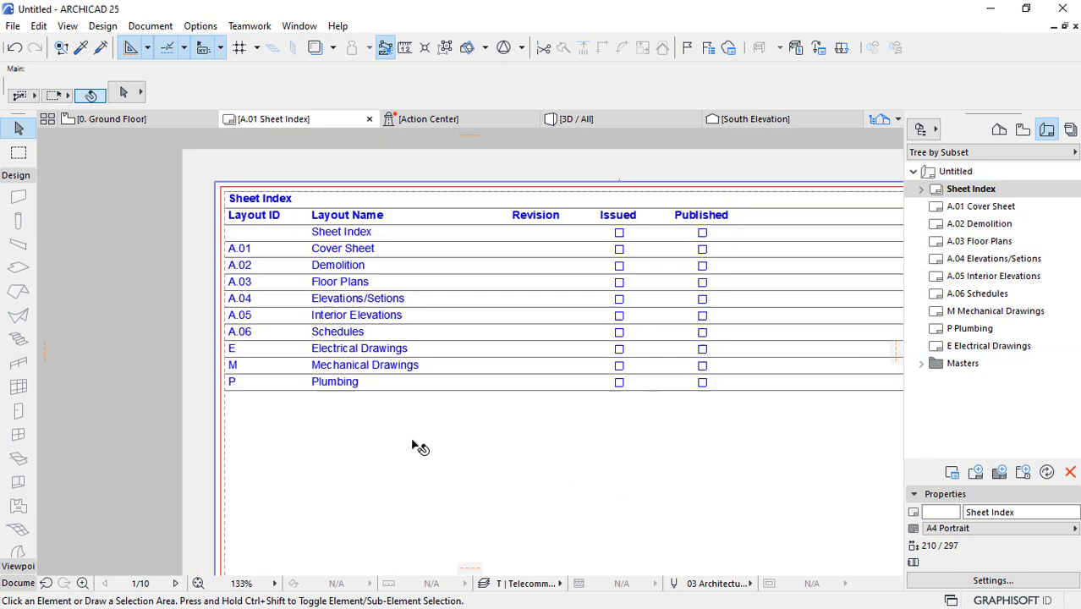
{"action": "scroll", "coordinate": [687, 235], "scroll_direction": "up", "scroll_amount": 2}
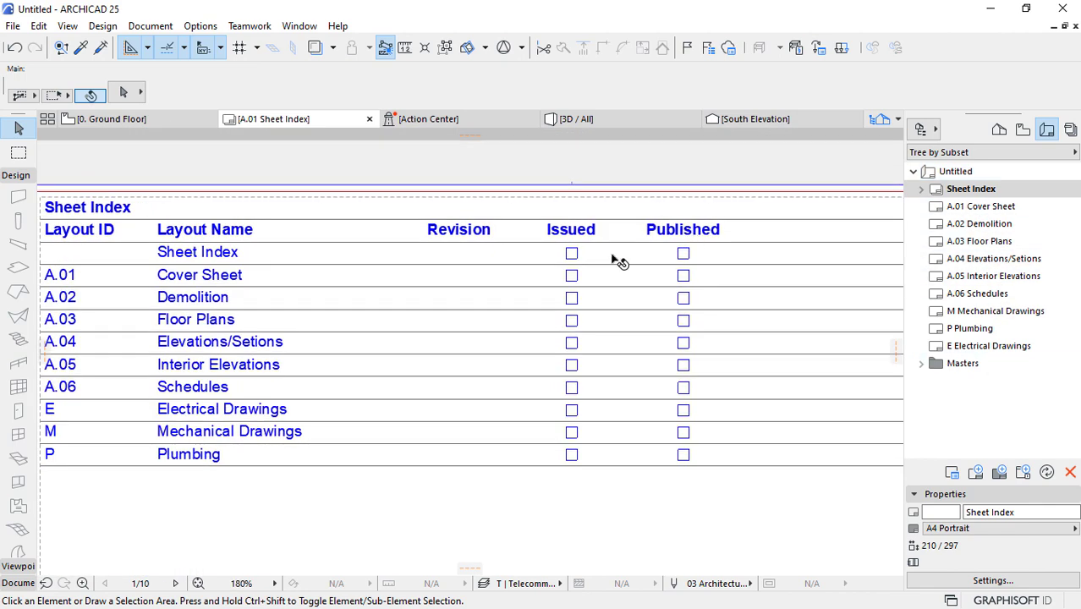
{"action": "scroll", "coordinate": [331, 303], "scroll_direction": "down", "scroll_amount": 2}
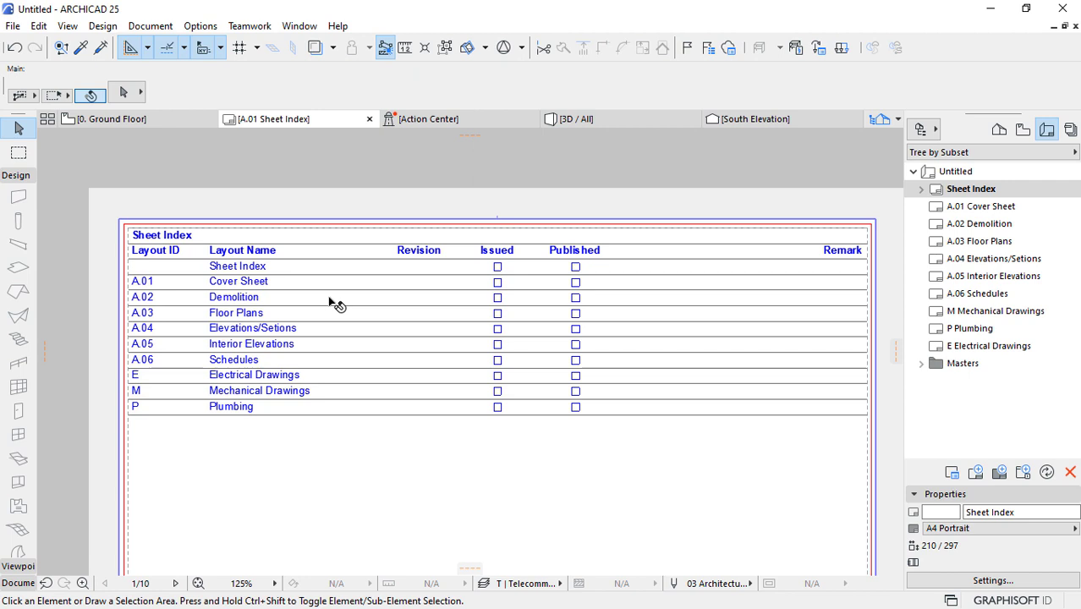
- Open the source view of the index drawing placed on the Sheet Index layout
{"action": "left_click", "coordinate": [332, 303]}
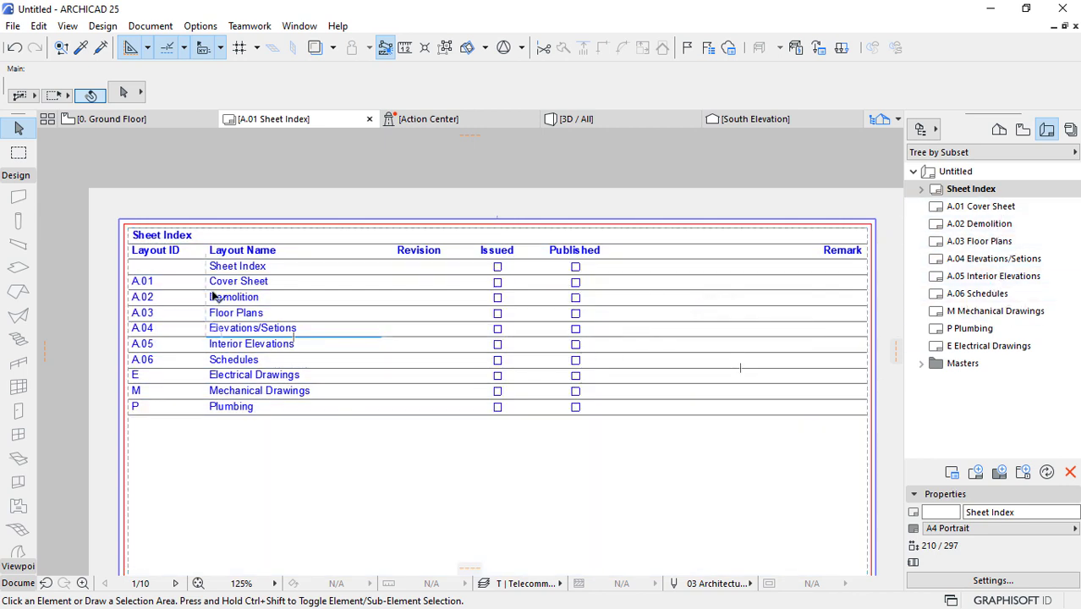
{"action": "left_click", "coordinate": [398, 288]}
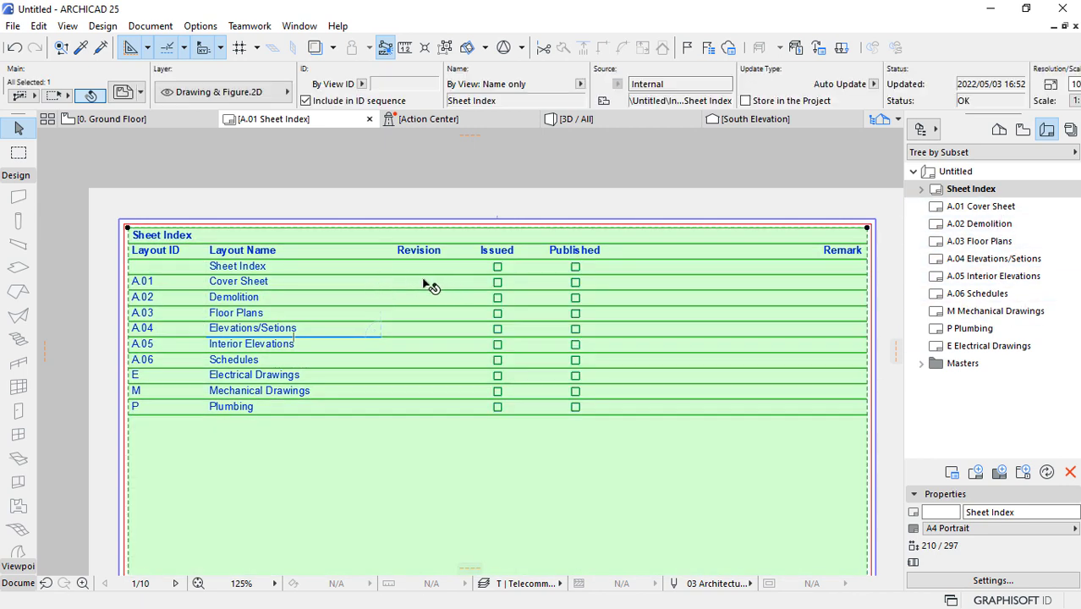
{"action": "right_click", "coordinate": [441, 286]}
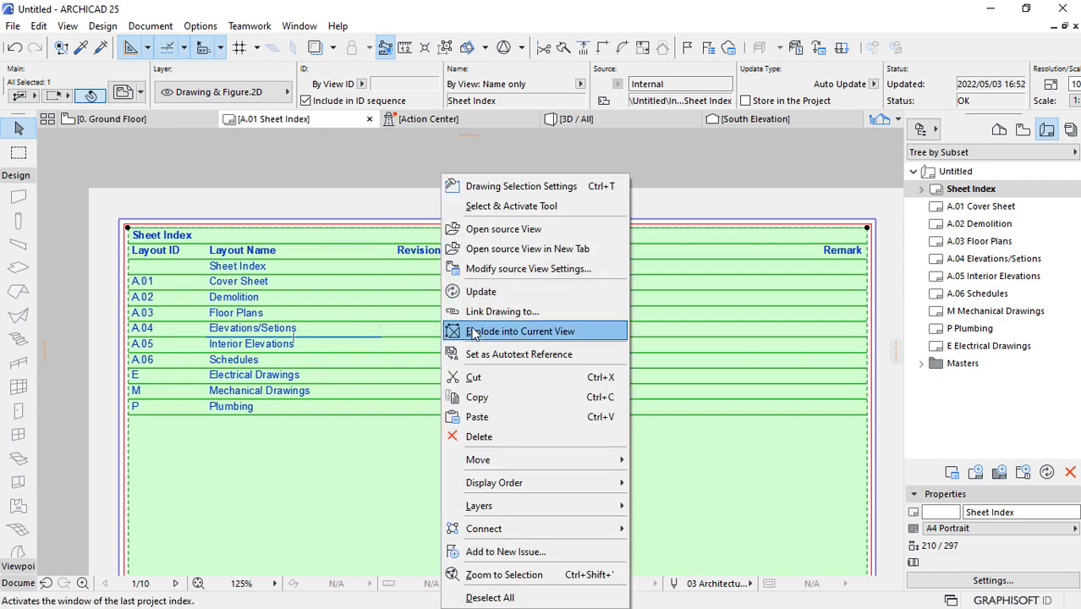
{"action": "left_click", "coordinate": [524, 230]}
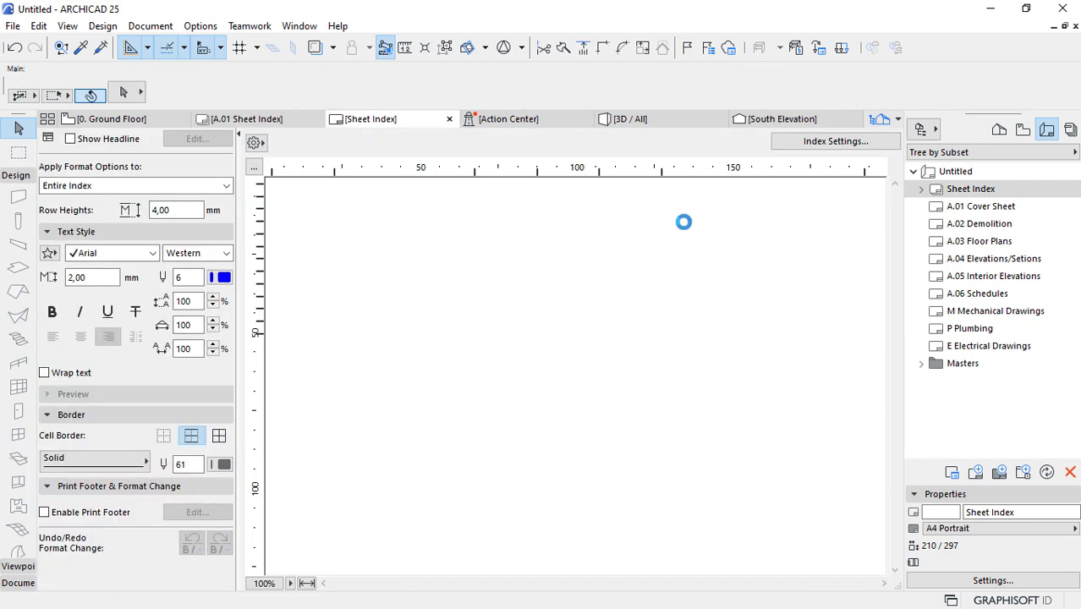
- Remove the Transmitted and Remark fields from the Sheet Index scheme in the index settings
{"action": "left_click", "coordinate": [814, 142]}
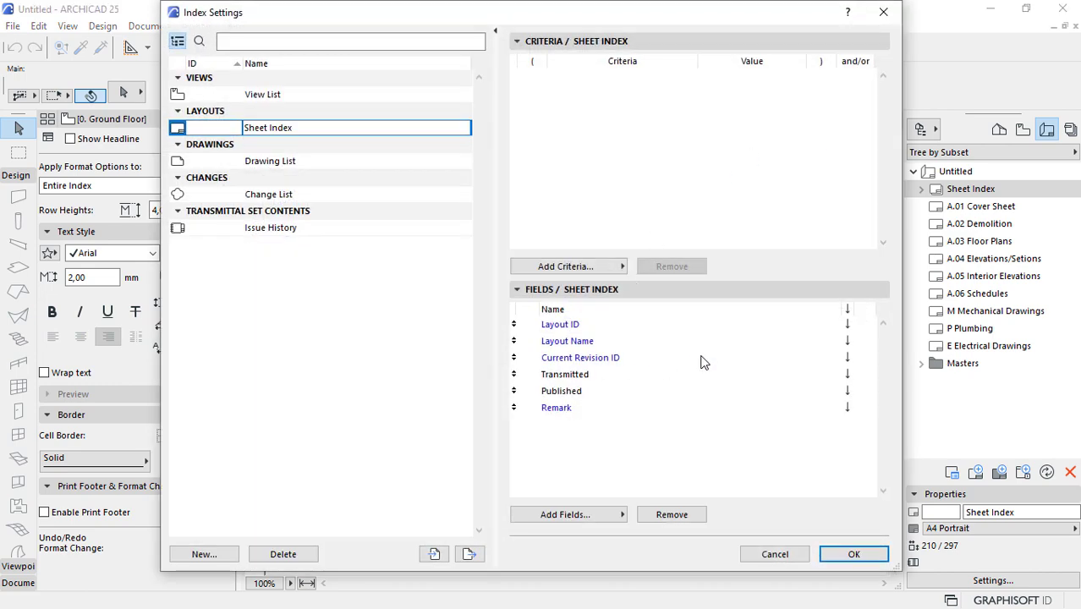
{"action": "left_click", "coordinate": [551, 378]}
{"action": "left_click", "coordinate": [669, 516]}
{"action": "left_click", "coordinate": [564, 392]}
{"action": "left_click", "coordinate": [656, 516]}
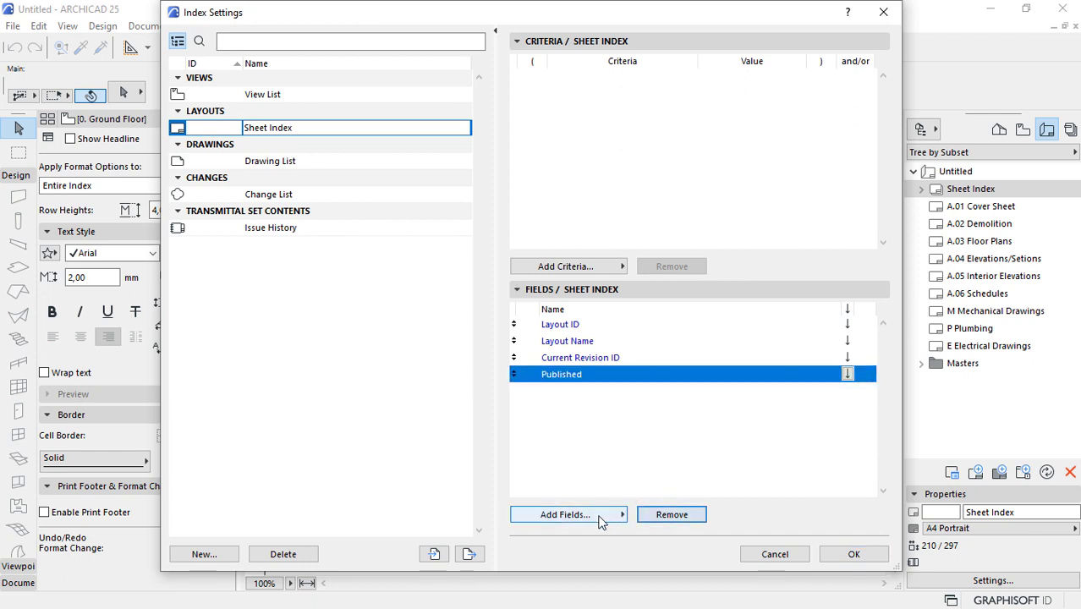
- Add the Comment and Approved by fields to the Sheet Index scheme and apply the index settings
{"action": "left_click", "coordinate": [603, 520]}
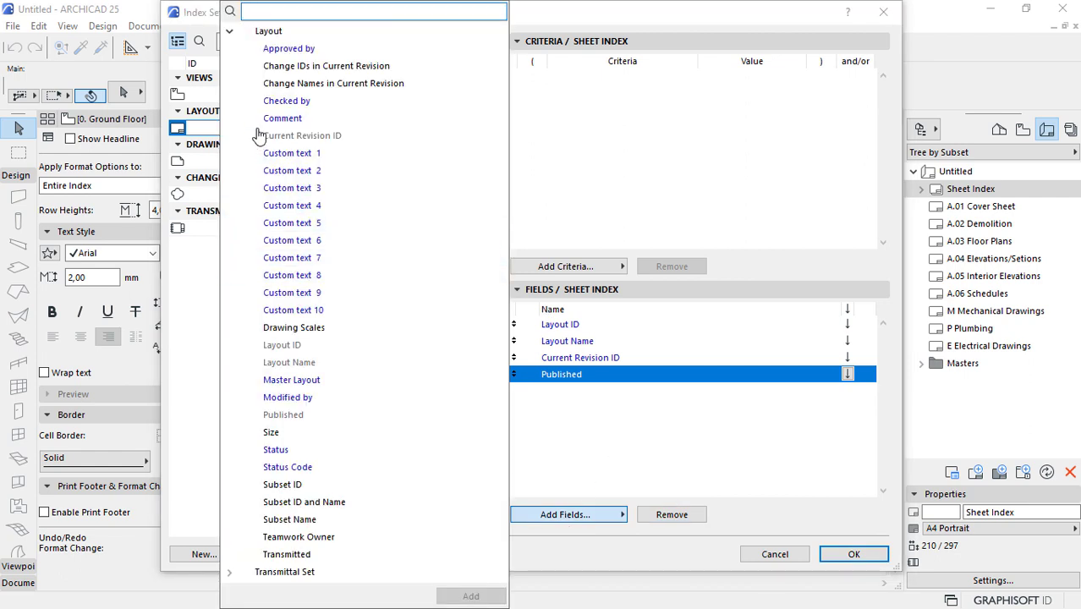
{"action": "left_click", "coordinate": [275, 121]}
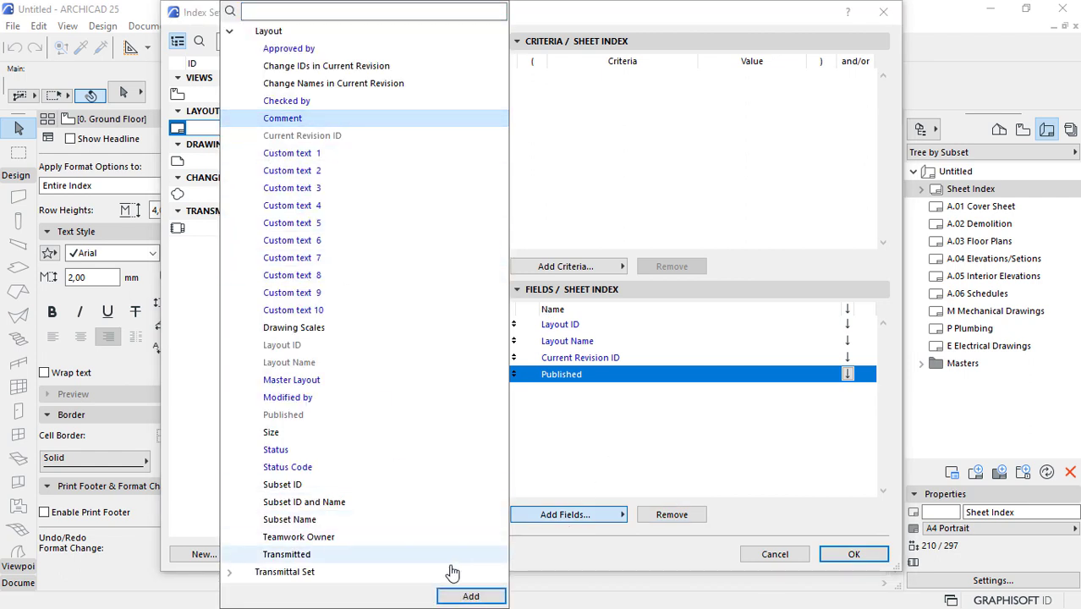
{"action": "left_click", "coordinate": [461, 595]}
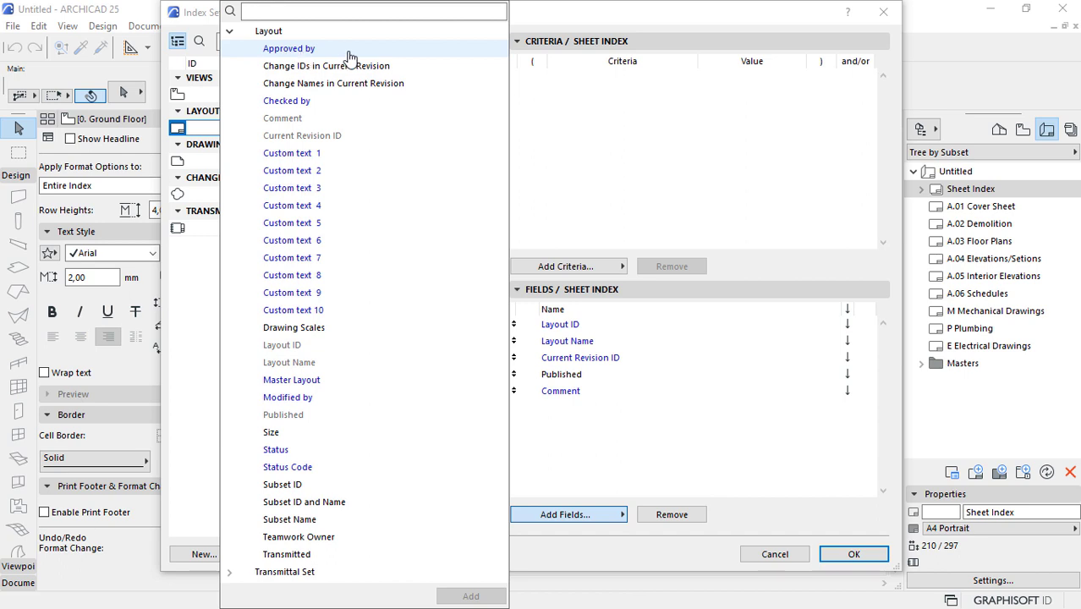
{"action": "left_click", "coordinate": [292, 51]}
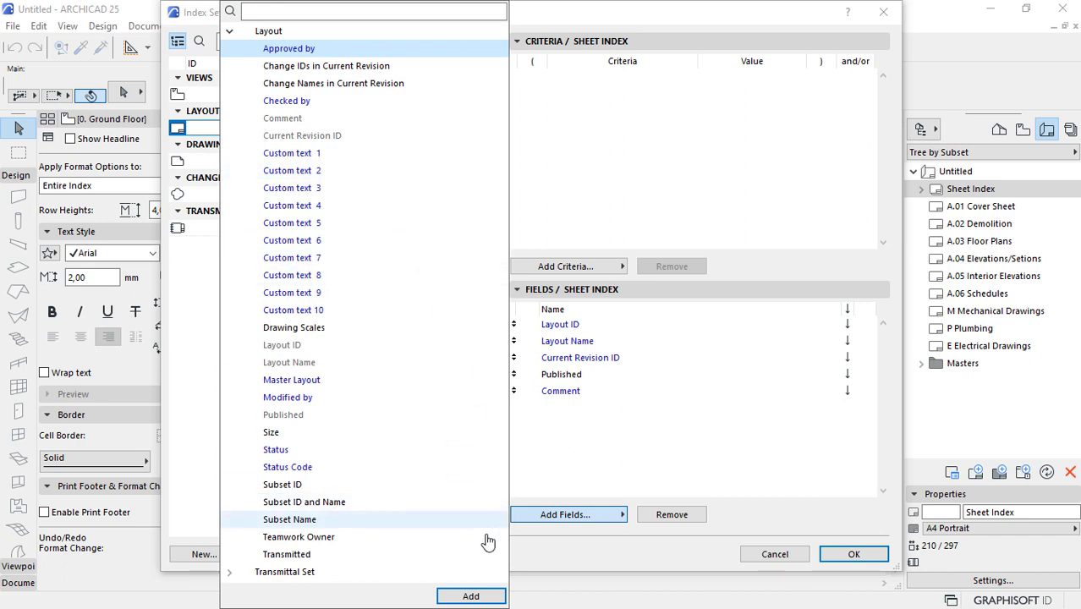
{"action": "left_click", "coordinate": [470, 596]}
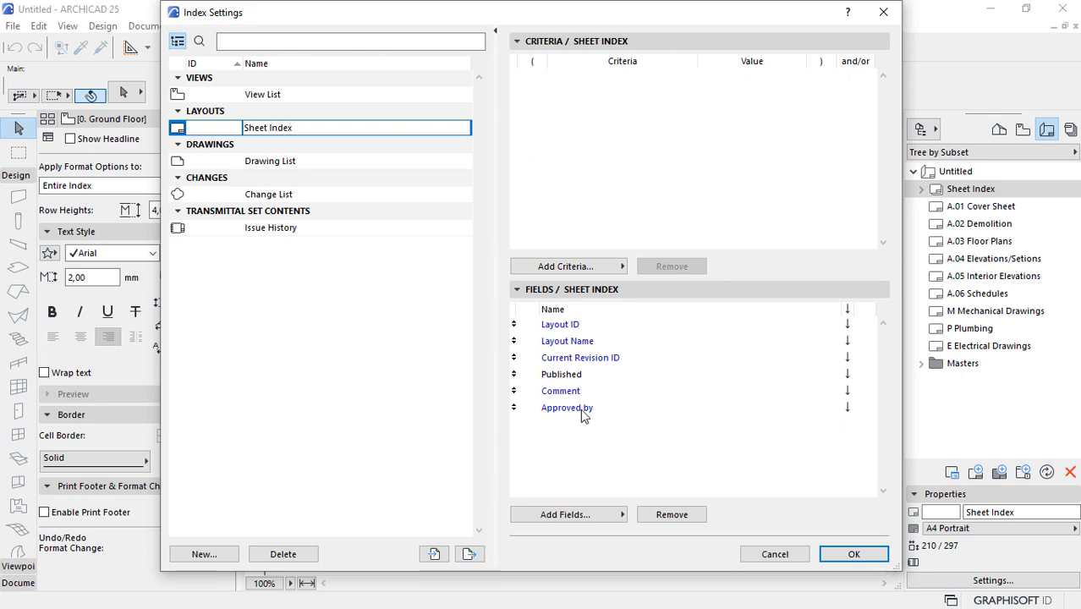
{"action": "left_click", "coordinate": [876, 548]}
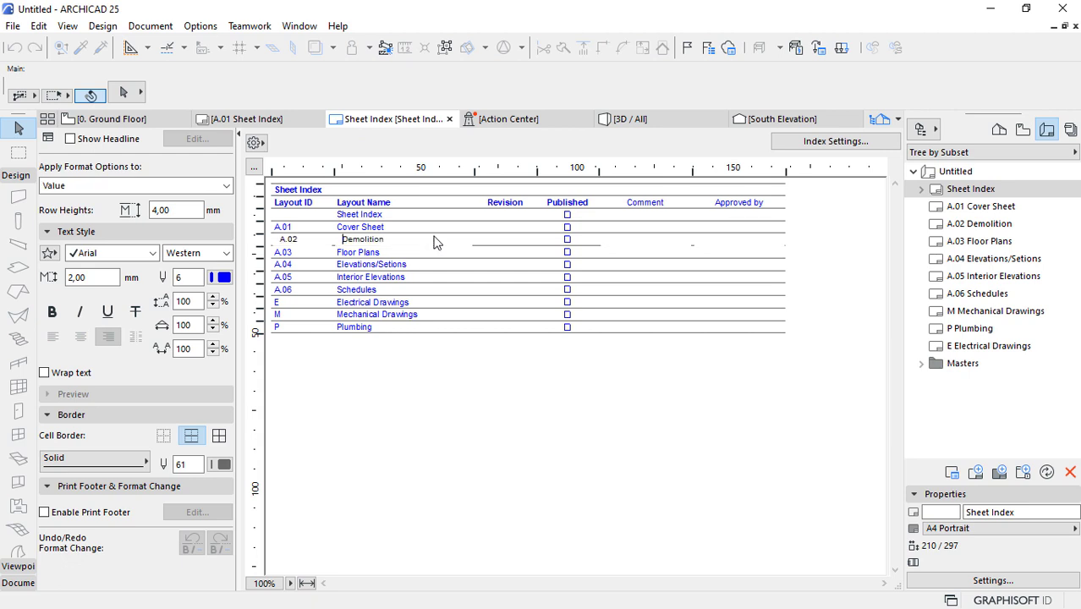
- Remove the cell borders from the sheet index, including its title and header rows
{"action": "left_click", "coordinate": [437, 240]}
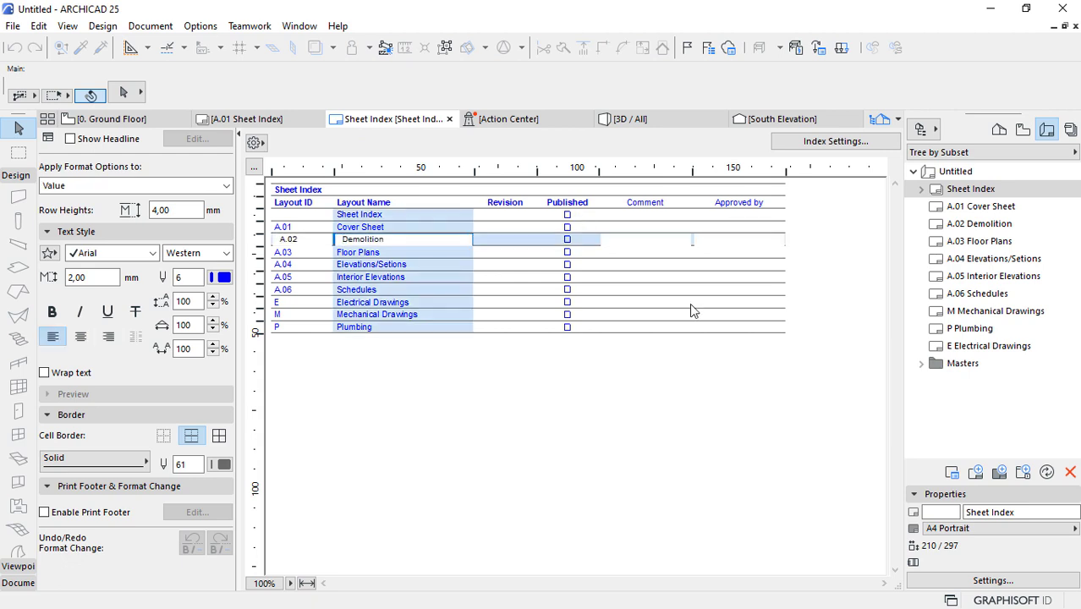
{"action": "left_click", "coordinate": [163, 435]}
{"action": "left_click", "coordinate": [489, 203]}
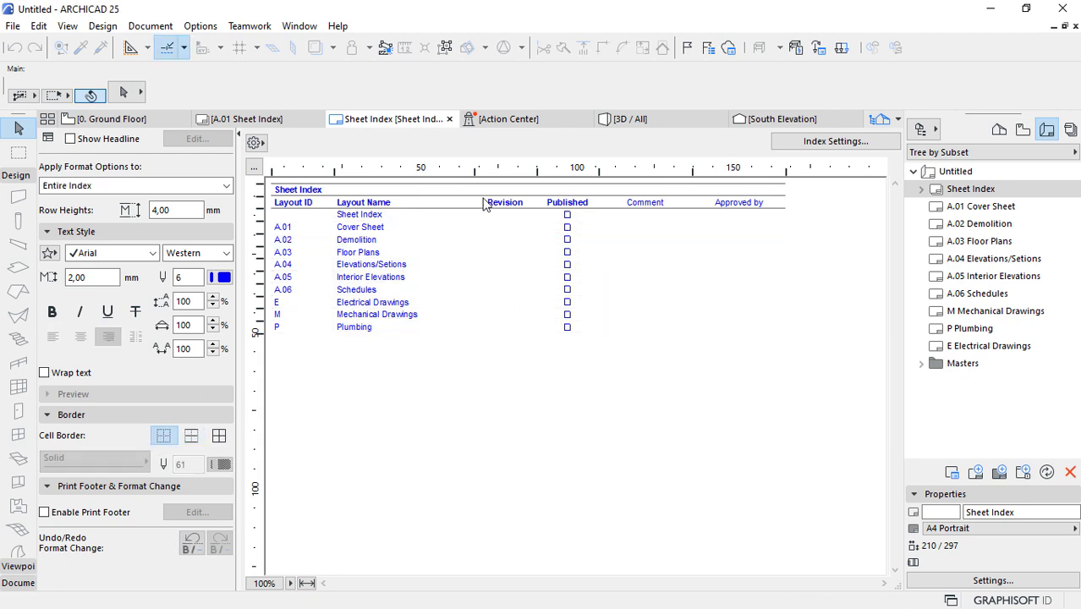
{"action": "left_click", "coordinate": [623, 278]}
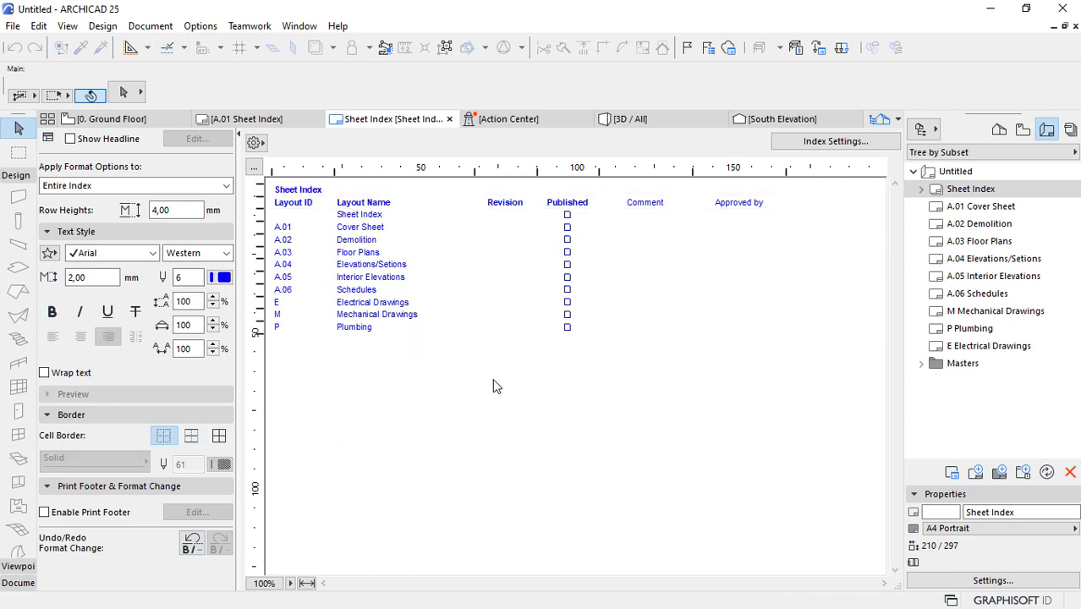
- Return to the Sheet Index layout and examine the placed index and the title block
{"action": "left_click", "coordinate": [261, 120]}
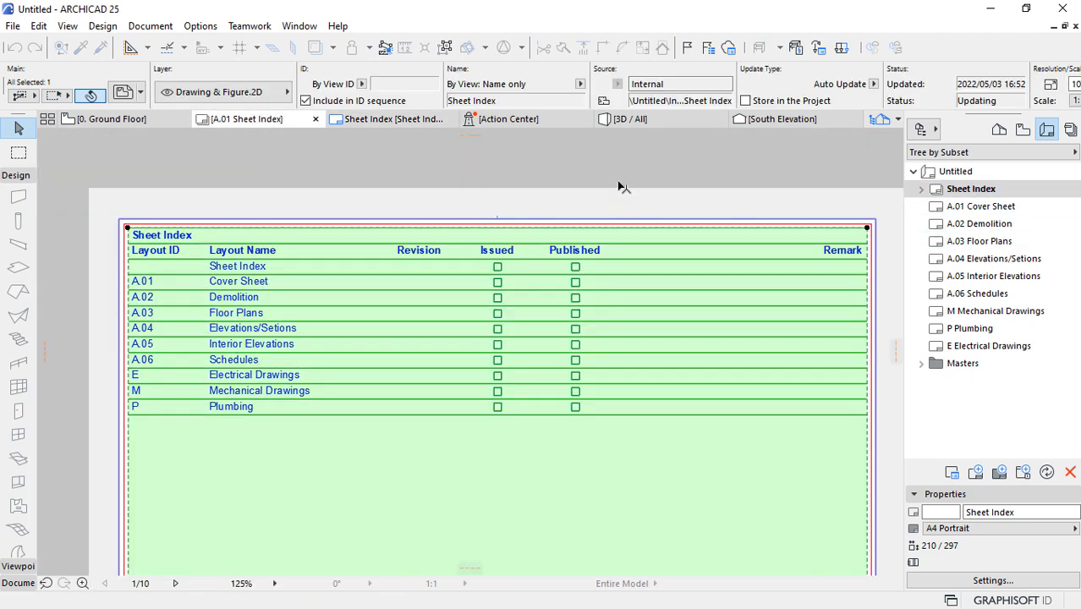
{"action": "scroll", "coordinate": [586, 158], "scroll_direction": "down", "scroll_amount": 6}
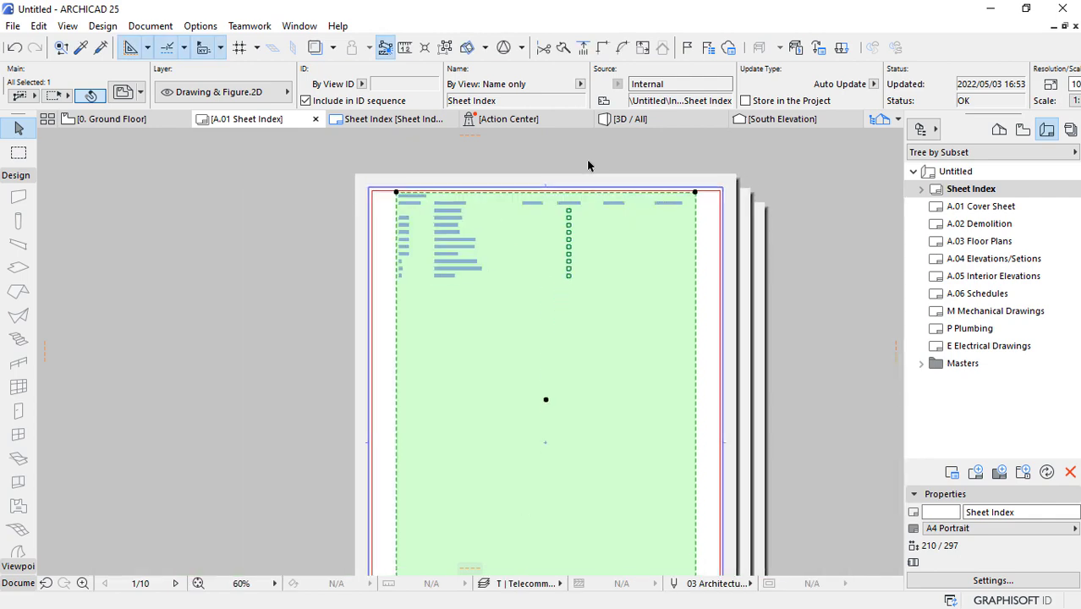
{"action": "left_click", "coordinate": [745, 424]}
{"action": "scroll", "coordinate": [588, 466], "scroll_direction": "up", "scroll_amount": 4}
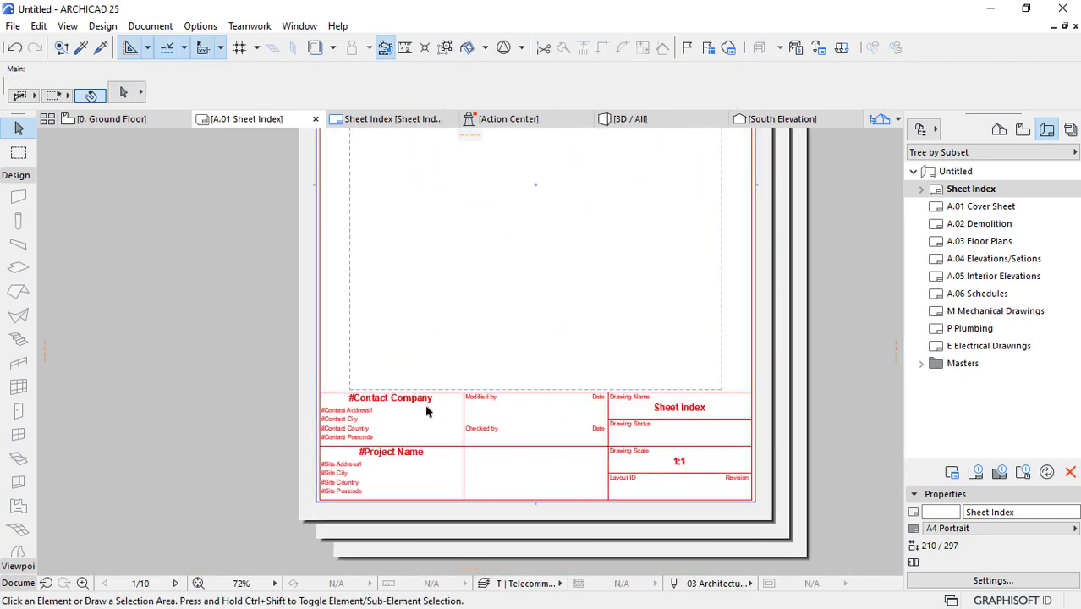
{"action": "scroll", "coordinate": [696, 471], "scroll_direction": "up", "scroll_amount": 2}
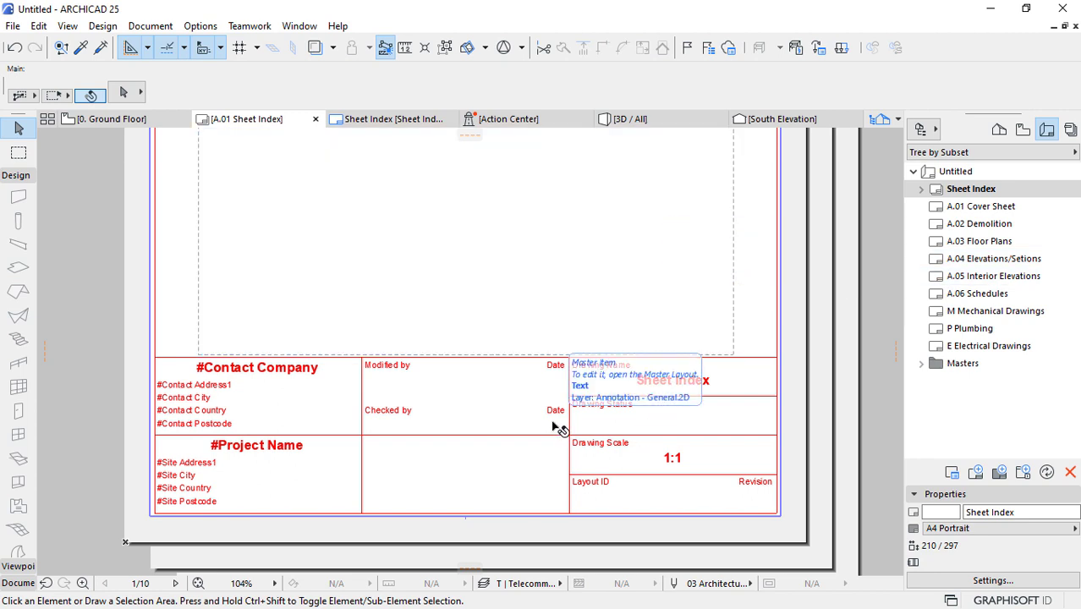
{"action": "scroll", "coordinate": [598, 451], "scroll_direction": "up", "scroll_amount": 2}
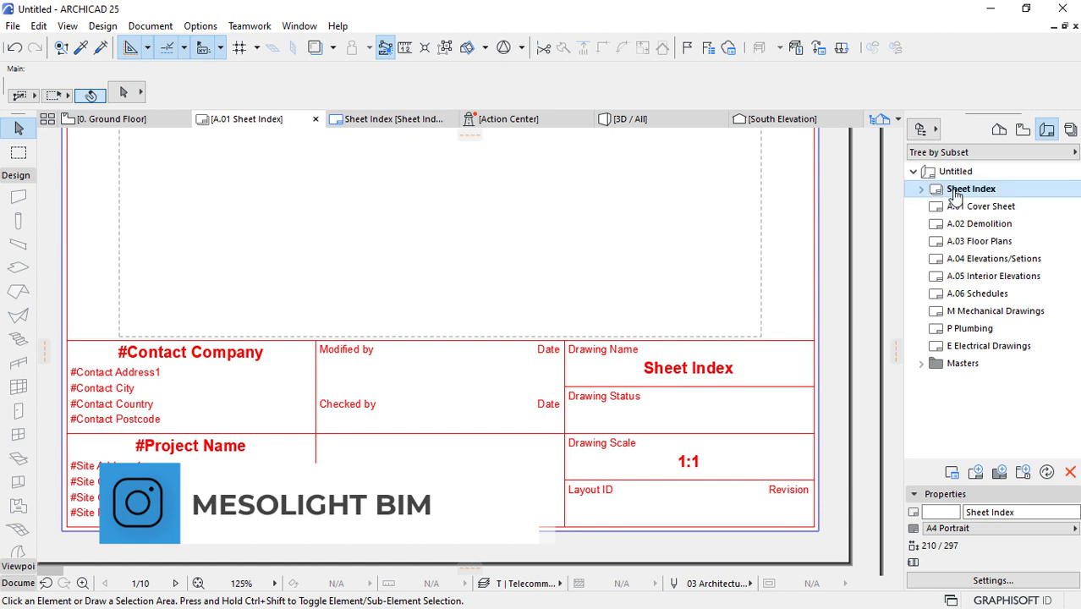
- Rename the Sheet Index layout as Issue Sheet and check the drawing name in its title block
{"action": "left_click_drag", "start_coordinate": [1026, 513], "coordinate": [931, 512]}
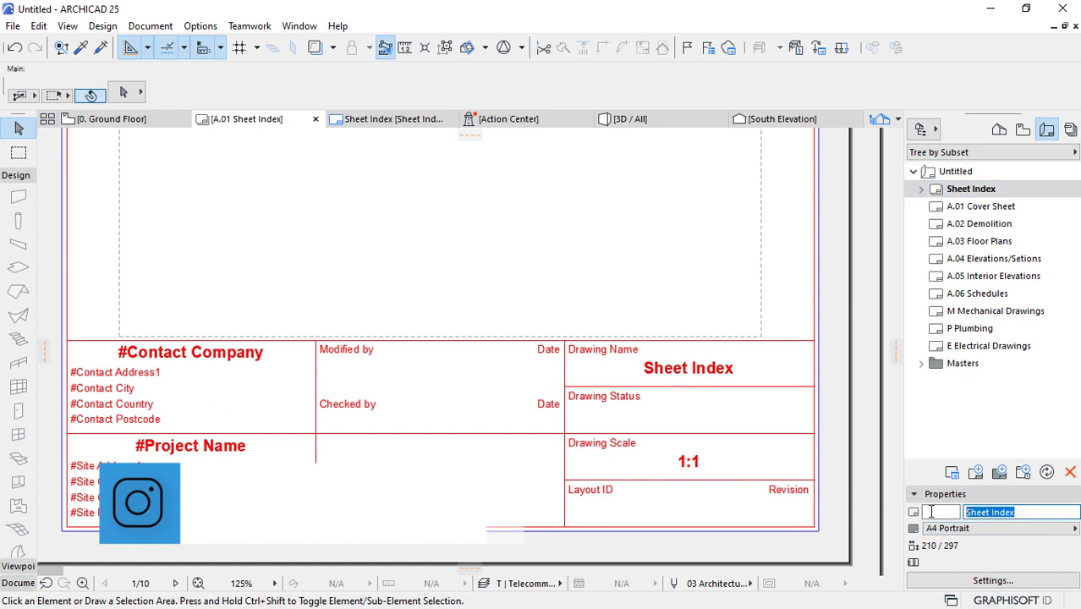
{"action": "key", "text": "BackSpace"}
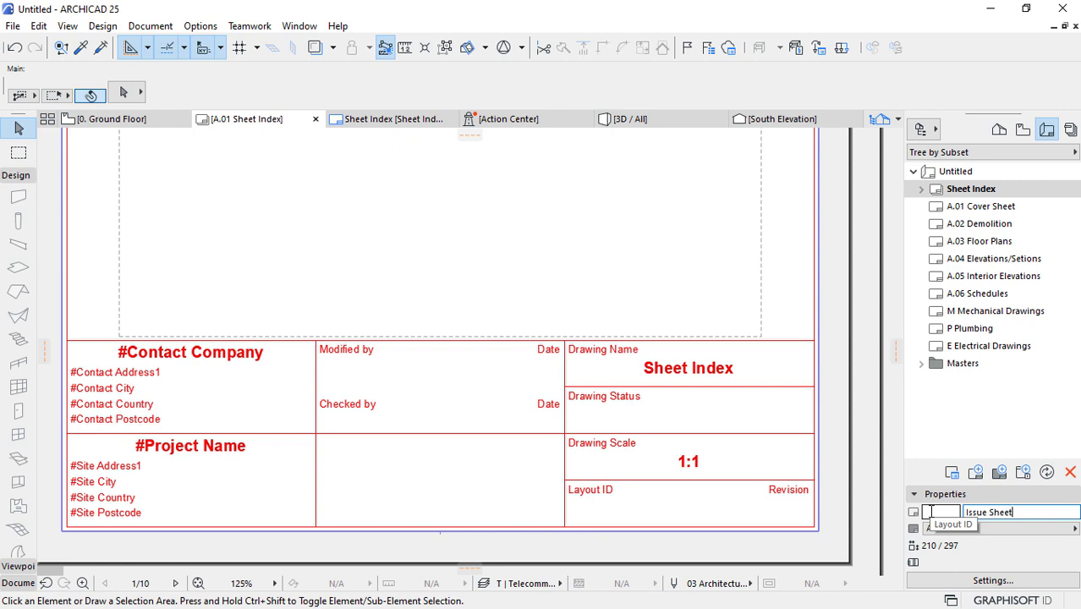
{"action": "key", "text": "Return"}
{"action": "scroll", "coordinate": [693, 370], "scroll_direction": "up", "scroll_amount": 3}
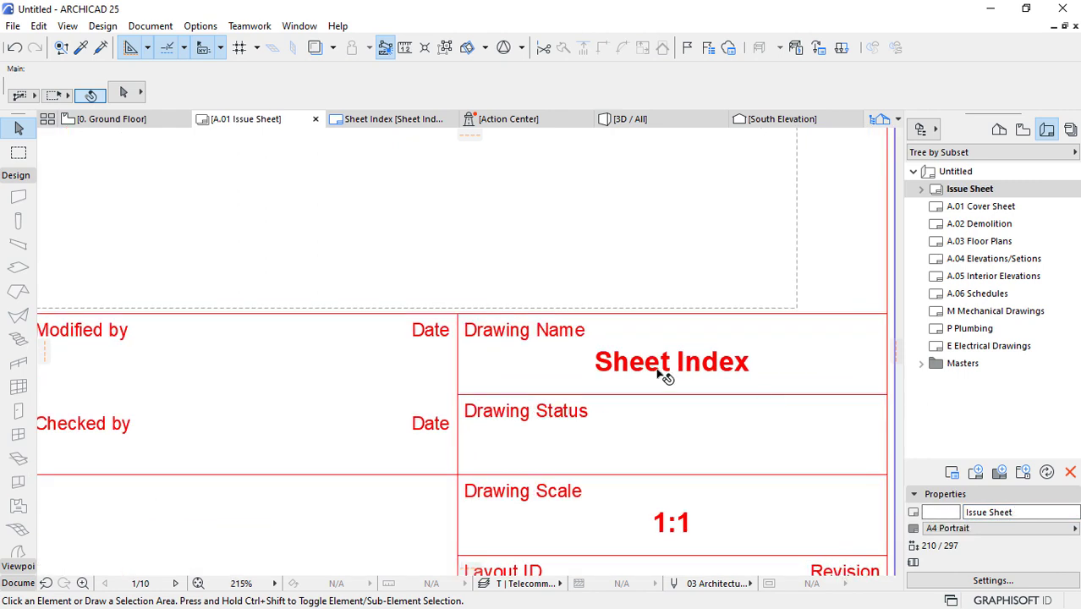
{"action": "scroll", "coordinate": [559, 383], "scroll_direction": "down", "scroll_amount": 4}
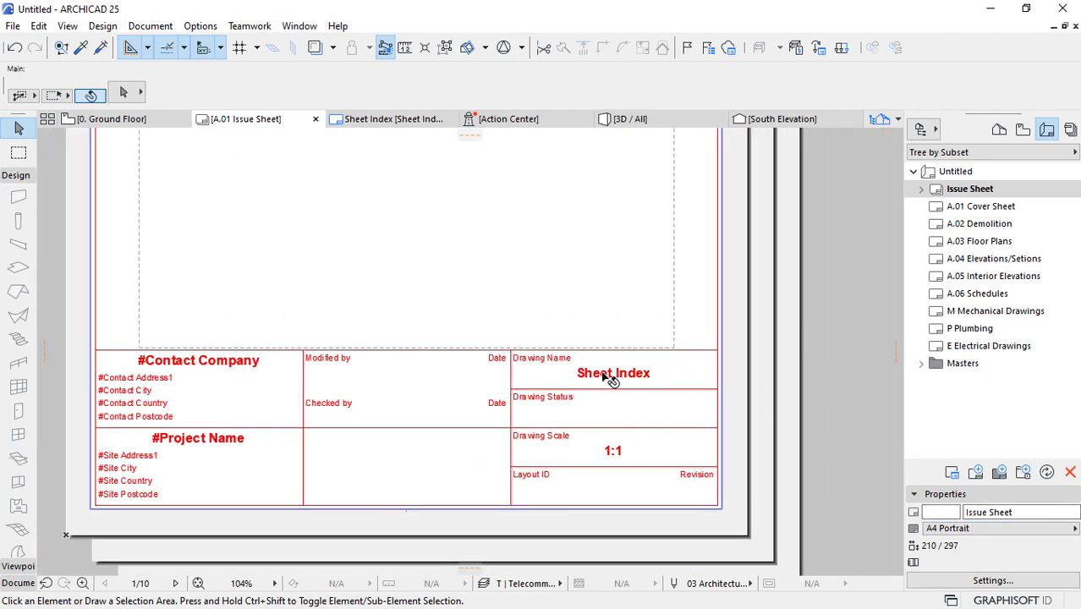
- Rename the Sheet Index view under Indexes in the View Map as Issue Sheet
{"action": "left_click", "coordinate": [1024, 130]}
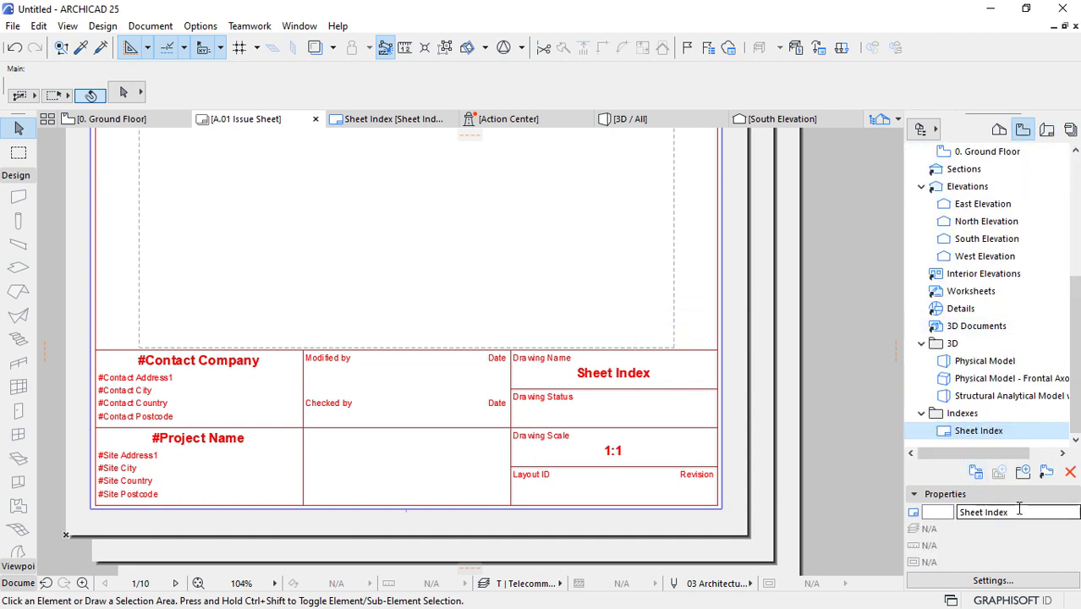
{"action": "left_click", "coordinate": [985, 513]}
{"action": "left_click", "coordinate": [1031, 511]}
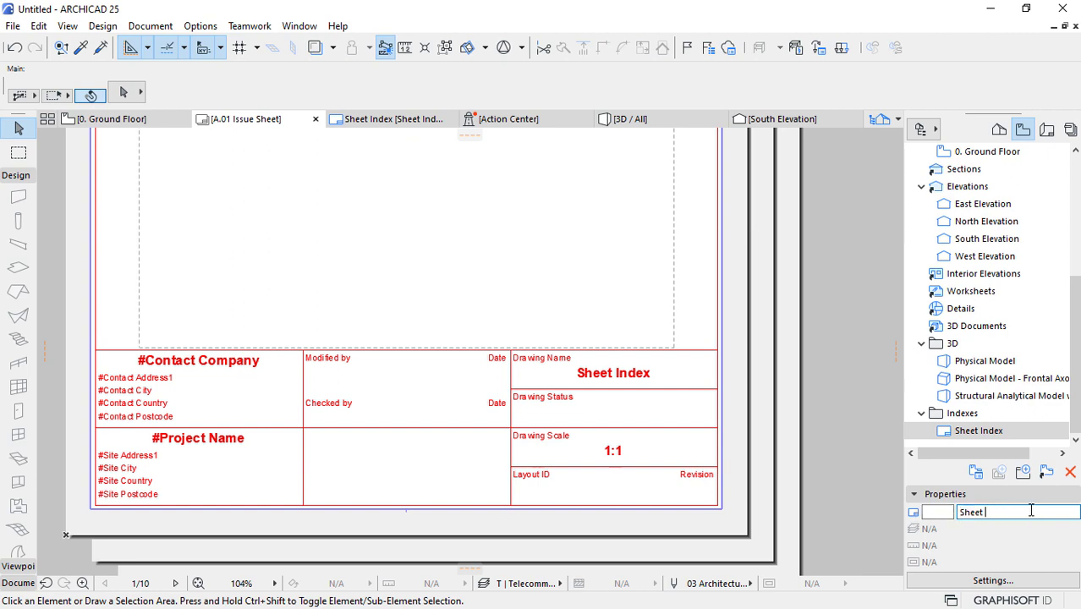
{"action": "key", "text": "Return"}
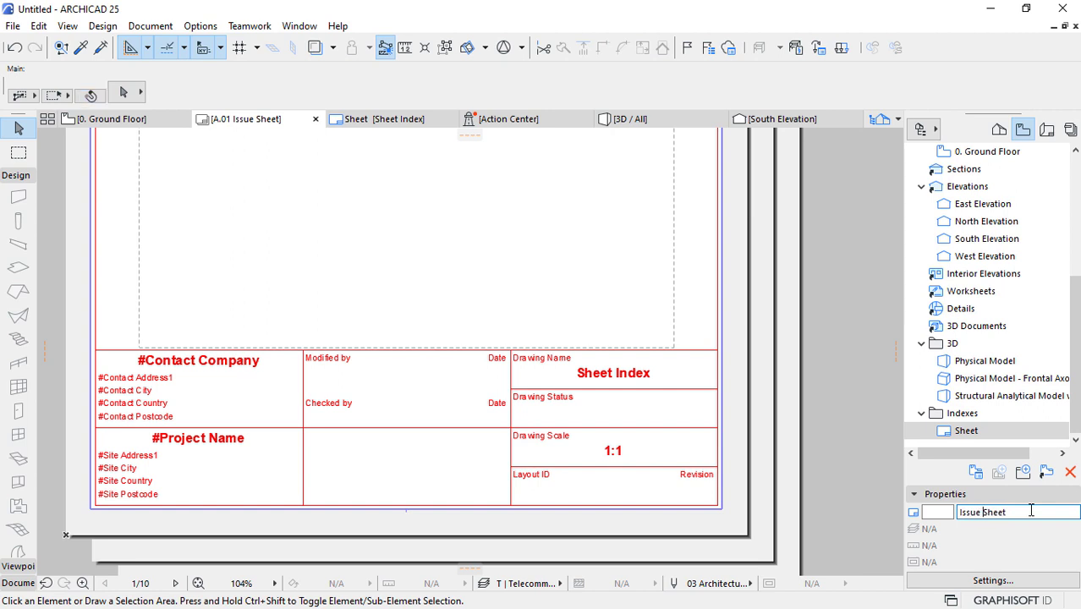
{"action": "key", "text": "Return"}
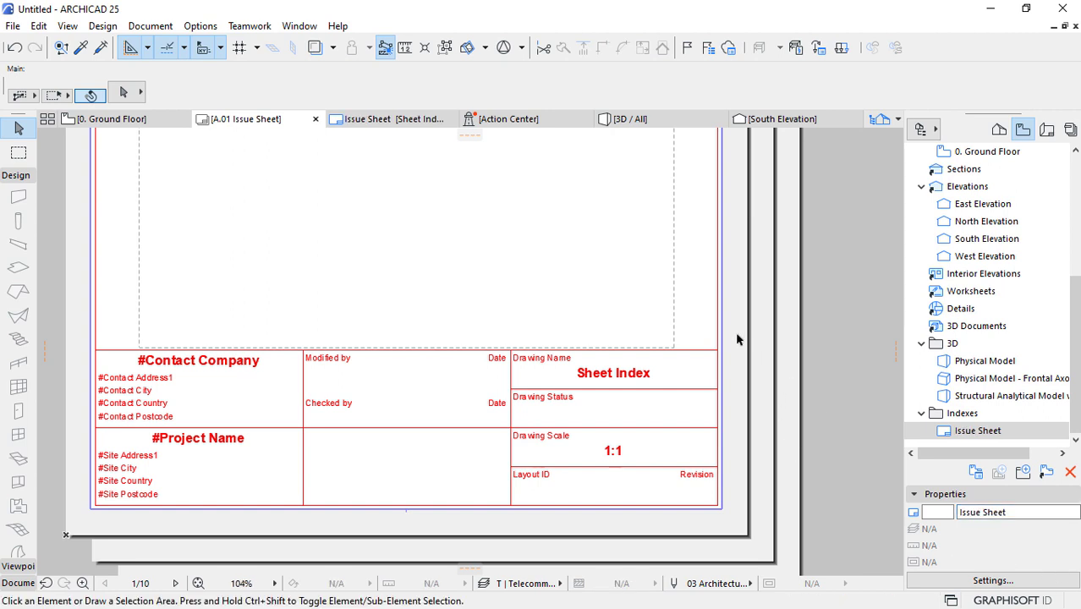
- Examine the title block's drawing name and the placed index drawing on the Issue Sheet layout
{"action": "left_click", "coordinate": [796, 368]}
{"action": "scroll", "coordinate": [706, 329], "scroll_direction": "up", "scroll_amount": 3}
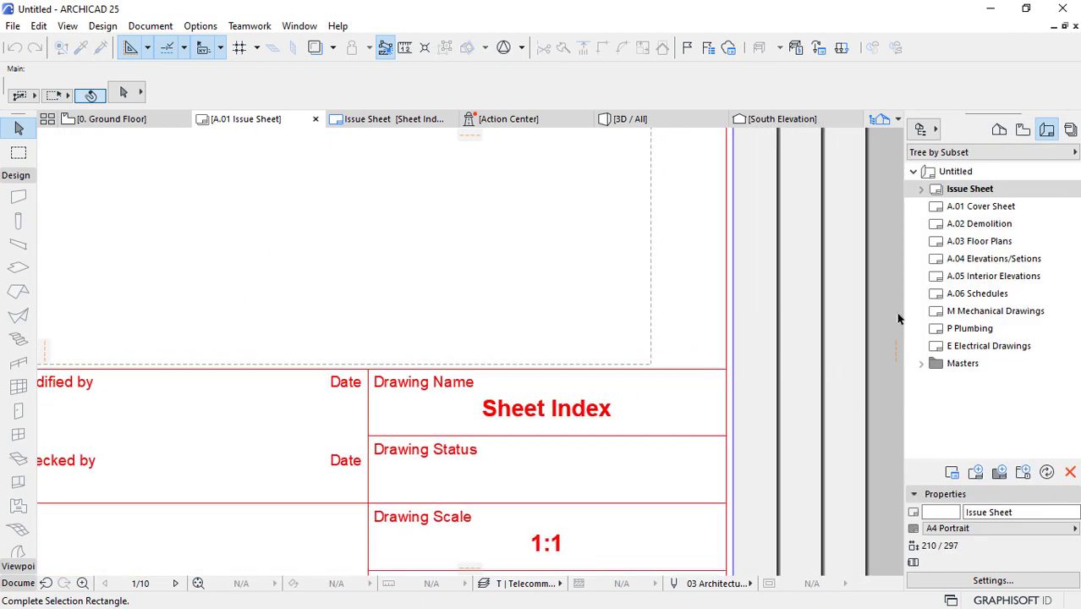
{"action": "scroll", "coordinate": [843, 273], "scroll_direction": "down", "scroll_amount": 1}
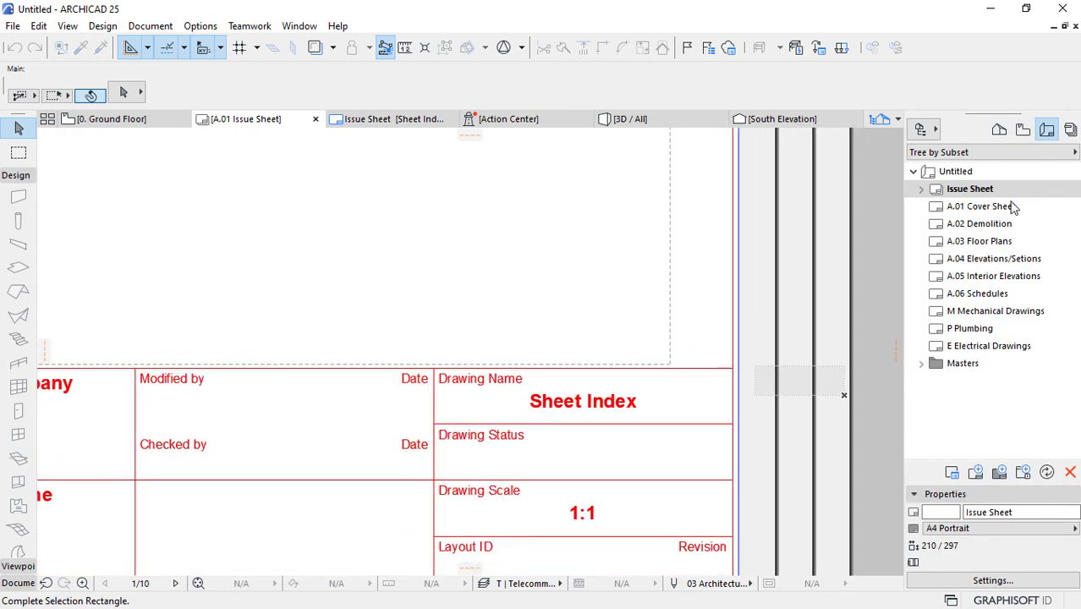
{"action": "left_click", "coordinate": [796, 379]}
{"action": "scroll", "coordinate": [616, 401], "scroll_direction": "down", "scroll_amount": 5}
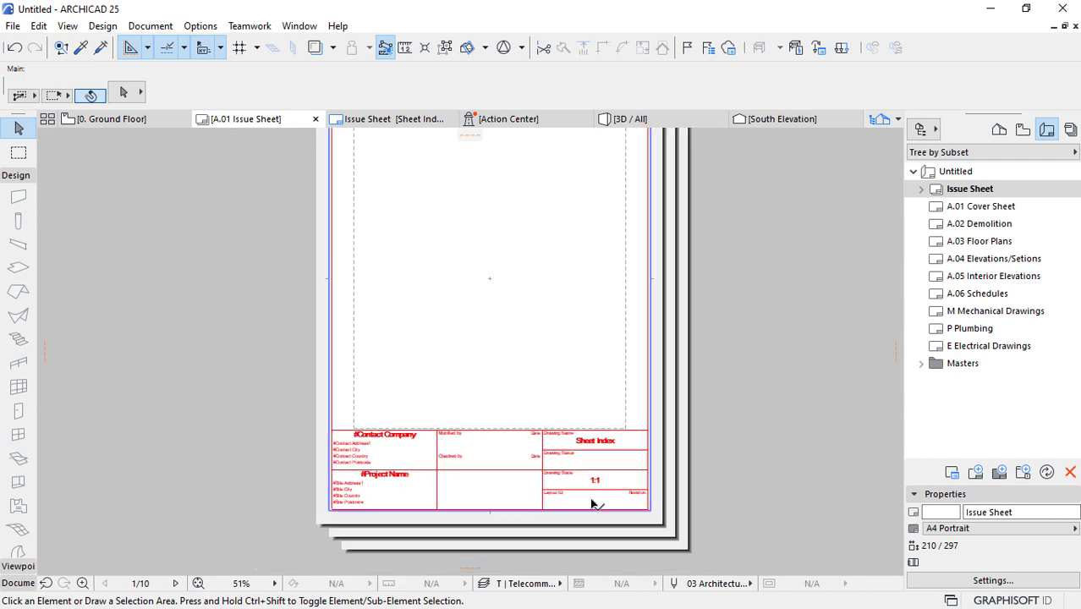
{"action": "left_click", "coordinate": [625, 249]}
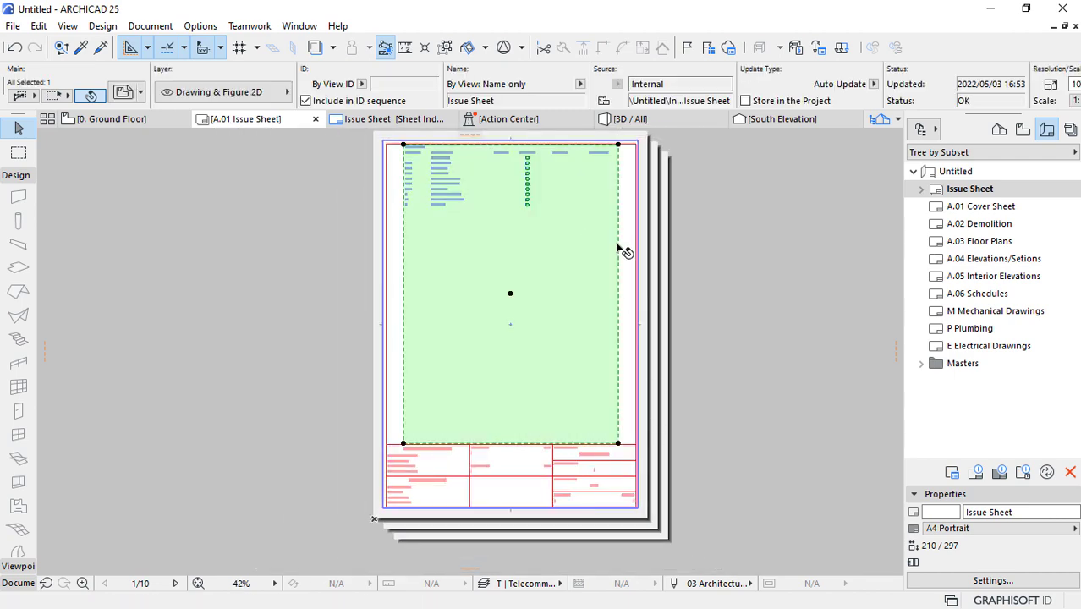
{"action": "scroll", "coordinate": [603, 277], "scroll_direction": "up", "scroll_amount": 3}
{"action": "scroll", "coordinate": [525, 376], "scroll_direction": "down", "scroll_amount": 2}
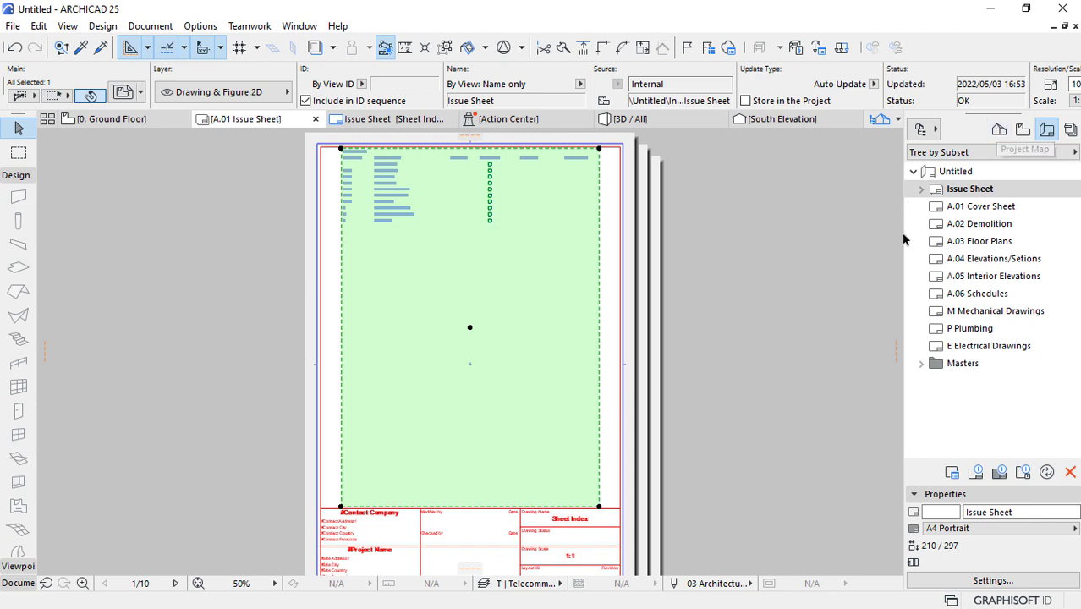
- Place the Issue Sheet index view as a new drawing beside the page of the Issue Sheet layout
{"action": "left_click", "coordinate": [1023, 128]}
{"action": "mouse_move", "coordinate": [956, 429]}
{"action": "left_mouse_down"}
{"action": "mouse_move", "coordinate": [844, 441]}
{"action": "mouse_move", "coordinate": [239, 402]}
{"action": "left_mouse_up"}
{"action": "scroll", "coordinate": [240, 427], "scroll_direction": "up", "scroll_amount": 5}
{"action": "left_click", "coordinate": [297, 314]}
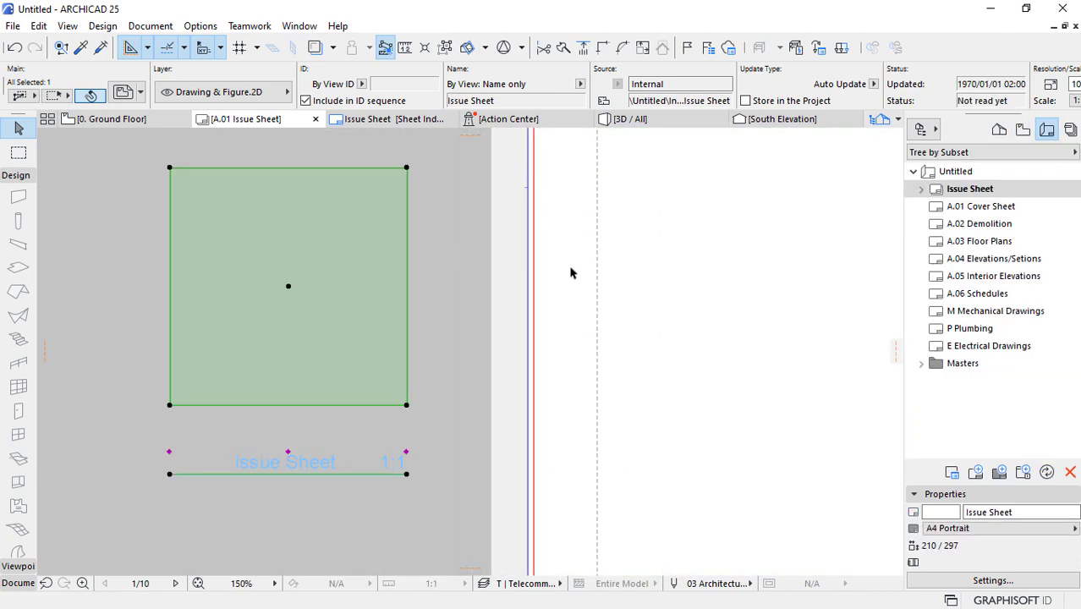
{"action": "scroll", "coordinate": [333, 382], "scroll_direction": "down", "scroll_amount": 6}
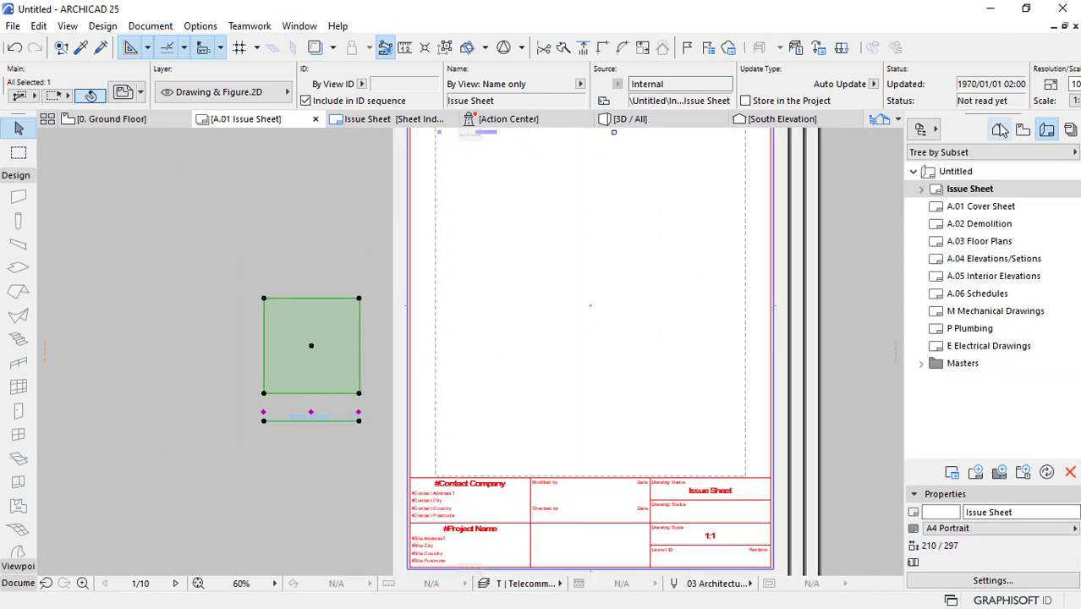
- Enlarge the frame of the new Issue Sheet drawing beside the page by offsetting its edges outward
{"action": "scroll", "coordinate": [541, 432], "scroll_direction": "down", "scroll_amount": 1}
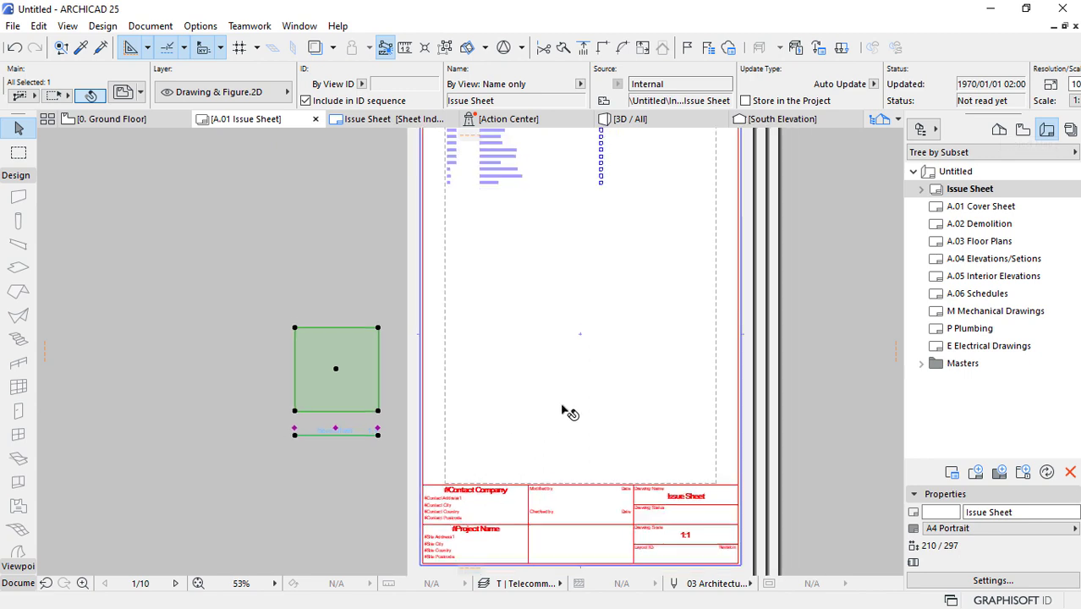
{"action": "scroll", "coordinate": [345, 357], "scroll_direction": "up", "scroll_amount": 3}
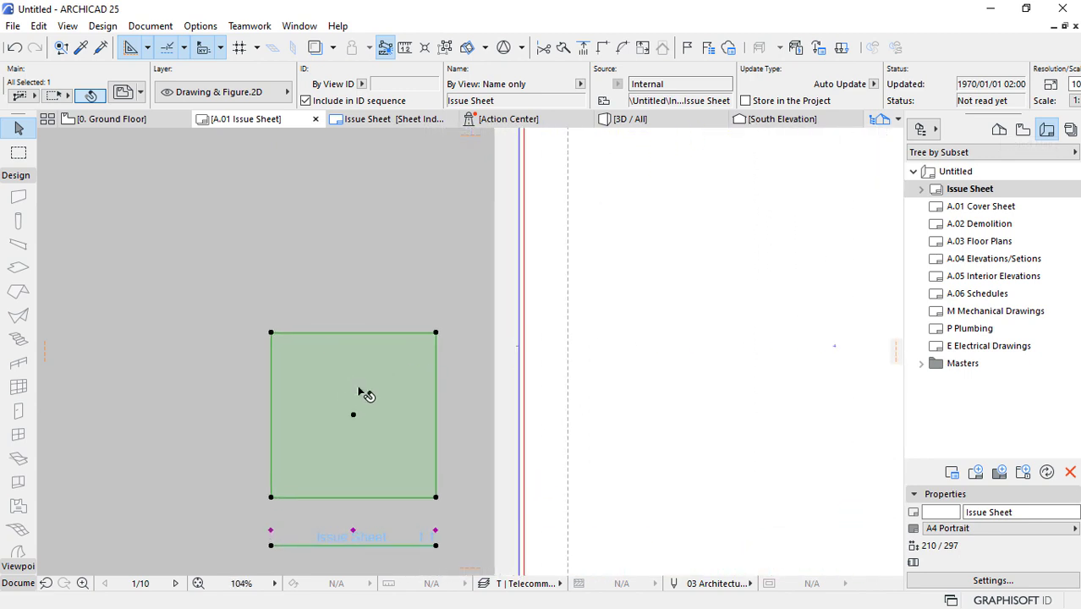
{"action": "left_click", "coordinate": [436, 333]}
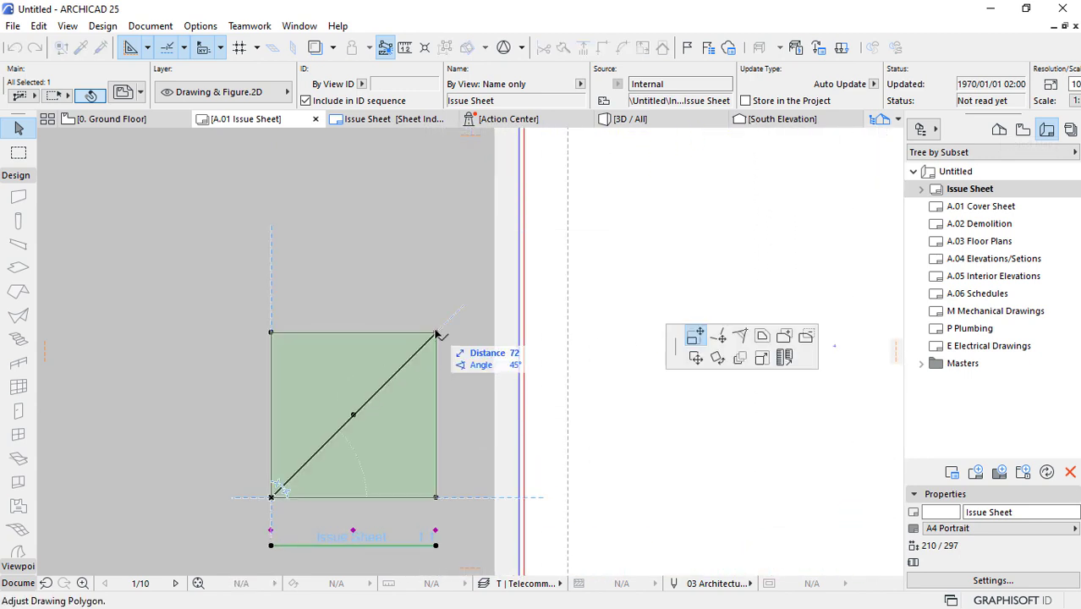
{"action": "left_click", "coordinate": [769, 338]}
{"action": "scroll", "coordinate": [435, 471], "scroll_direction": "down", "scroll_amount": 3}
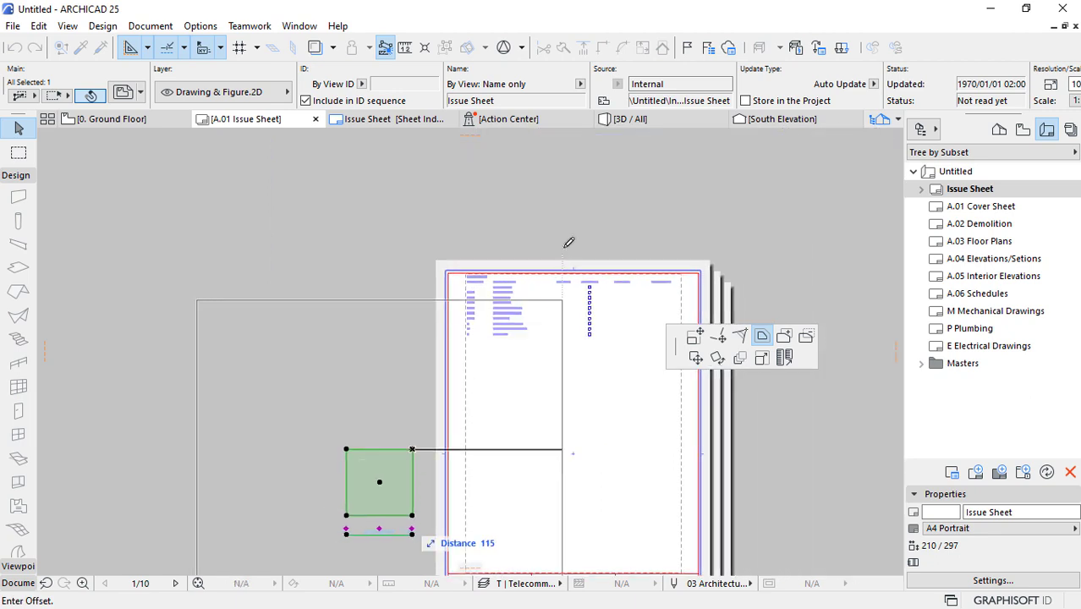
{"action": "left_click", "coordinate": [582, 206]}
{"action": "scroll", "coordinate": [437, 307], "scroll_direction": "down", "scroll_amount": 5}
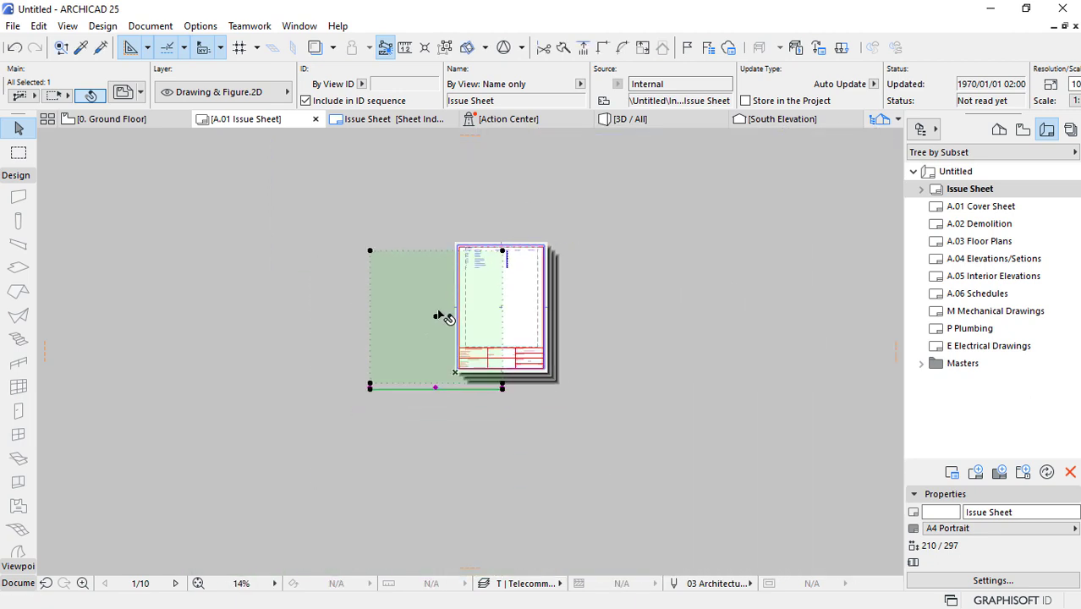
- Open the Issue Sheet index view from the View Map and return to the Issue Sheet layout to refresh its drawings
{"action": "left_click", "coordinate": [1023, 129]}
{"action": "left_click", "coordinate": [969, 432]}
{"action": "double_click", "coordinate": [969, 431]}
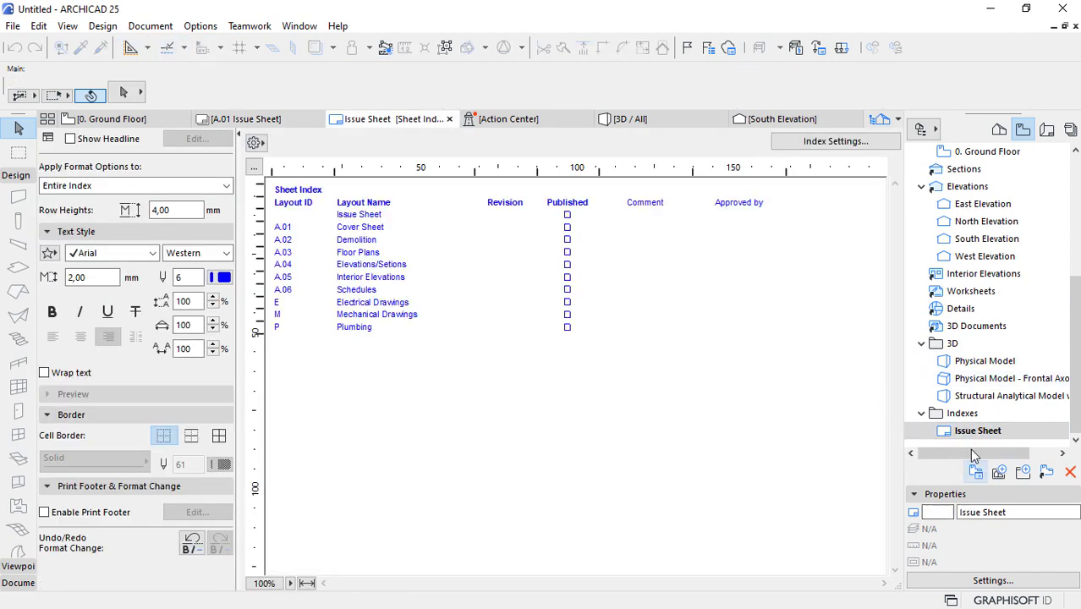
{"action": "left_click", "coordinate": [254, 121]}
{"action": "left_click", "coordinate": [426, 310]}
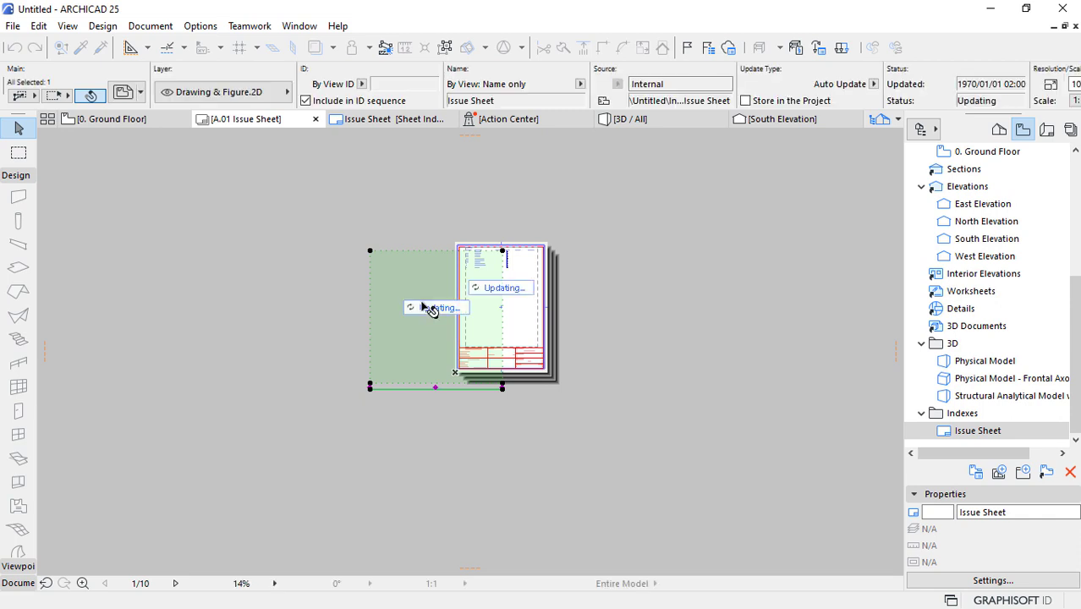
- Check the layout's title block and delete the duplicate Issue Sheet drawing that overlaps the page edge
{"action": "scroll", "coordinate": [412, 302], "scroll_direction": "up", "scroll_amount": 3}
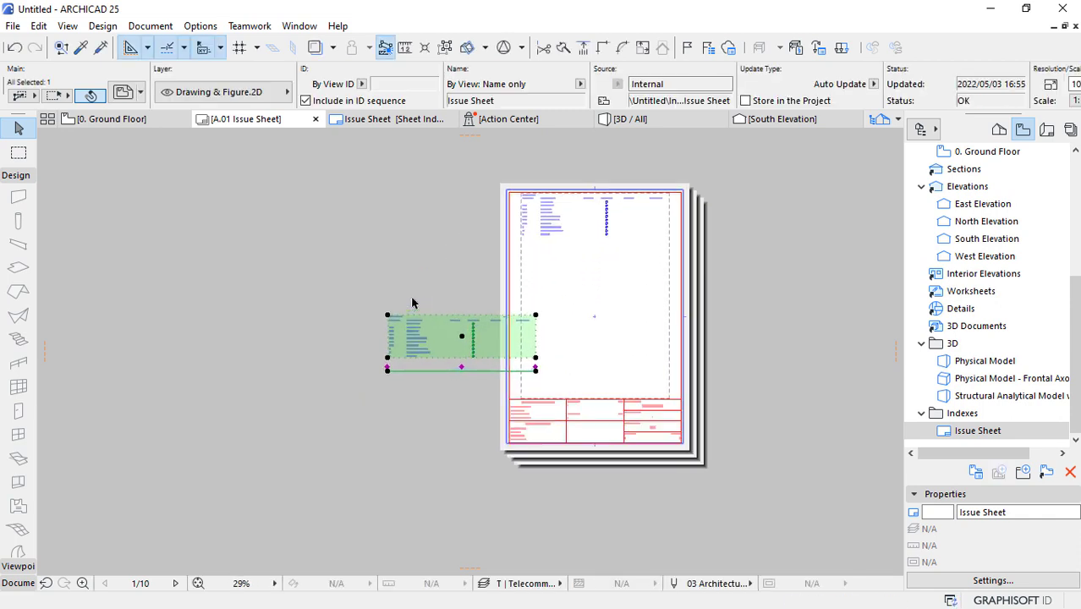
{"action": "scroll", "coordinate": [412, 302], "scroll_direction": "up", "scroll_amount": 2}
{"action": "scroll", "coordinate": [761, 468], "scroll_direction": "up", "scroll_amount": 4}
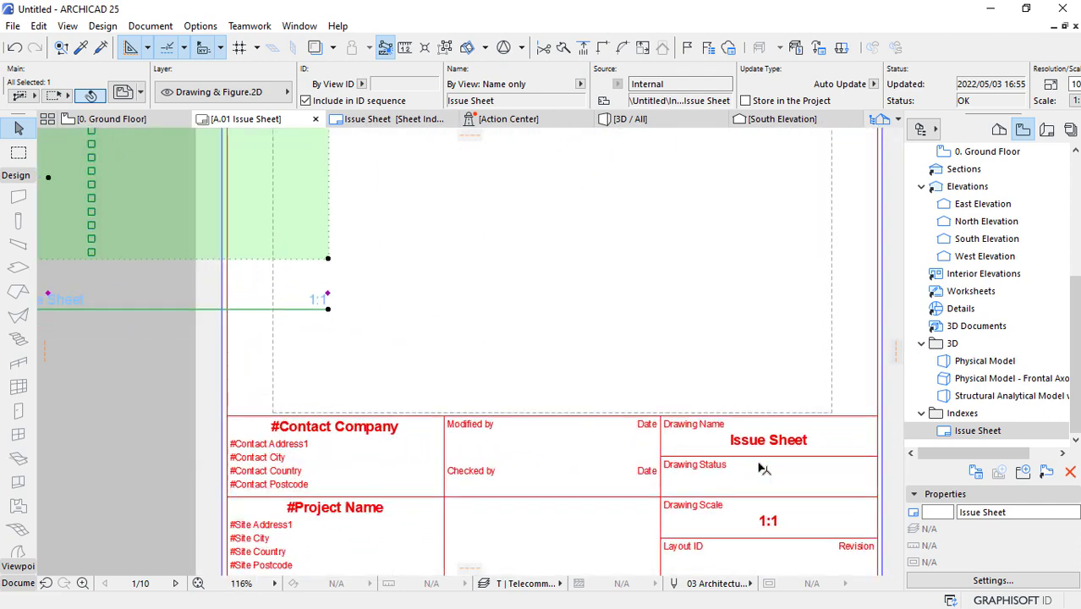
{"action": "scroll", "coordinate": [724, 487], "scroll_direction": "down", "scroll_amount": 3}
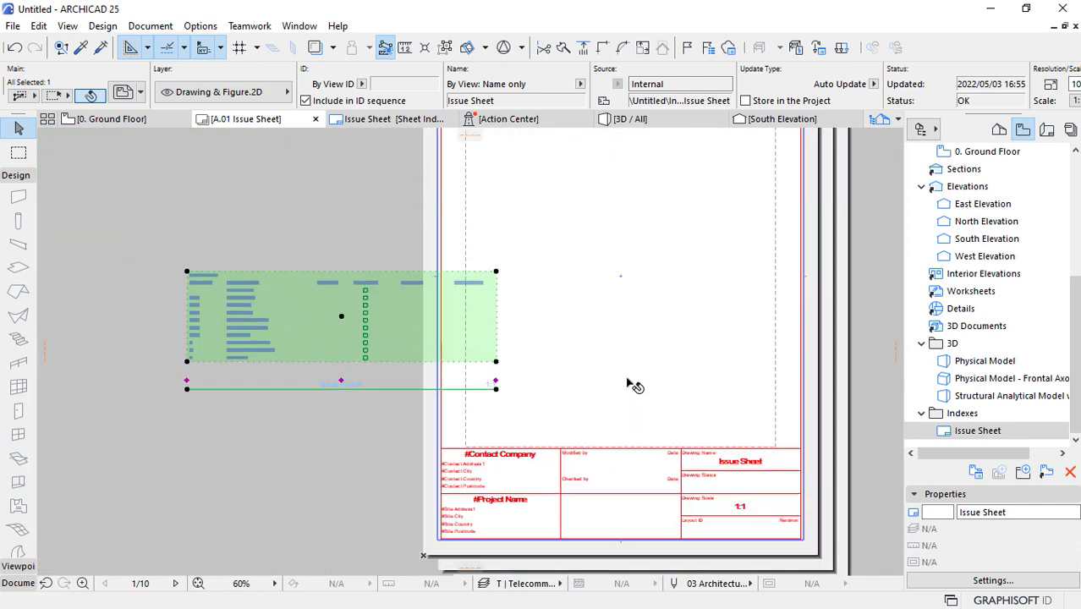
{"action": "scroll", "coordinate": [576, 437], "scroll_direction": "down", "scroll_amount": 2}
{"action": "key", "text": "Delete"}
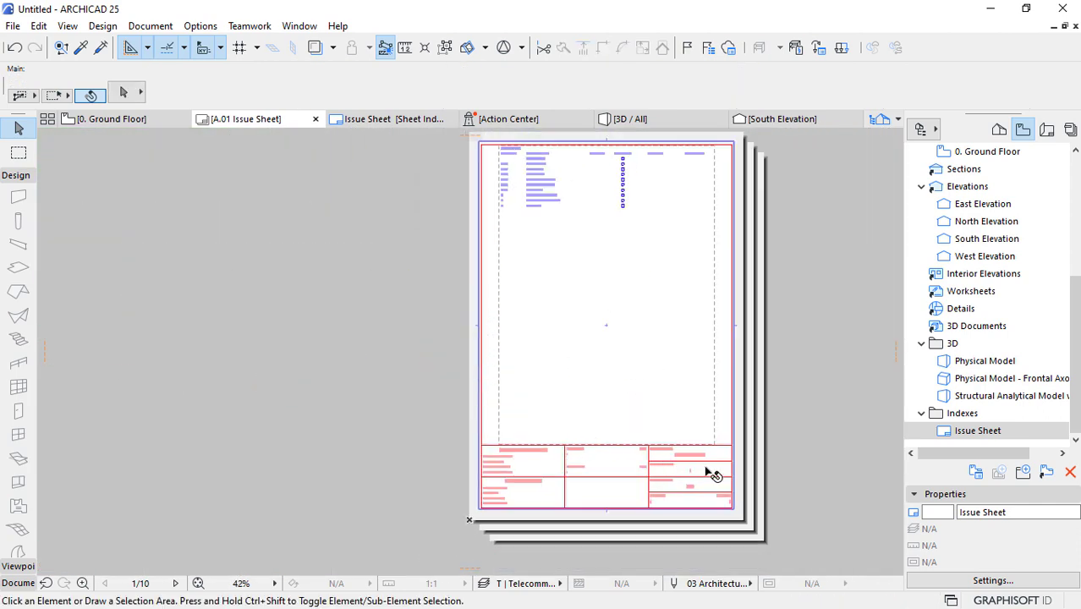
- Open the source view of the index drawing on the page and change its header text to Issue Sheet
{"action": "scroll", "coordinate": [713, 475], "scroll_direction": "up", "scroll_amount": 3}
{"action": "scroll", "coordinate": [653, 483], "scroll_direction": "down", "scroll_amount": 4}
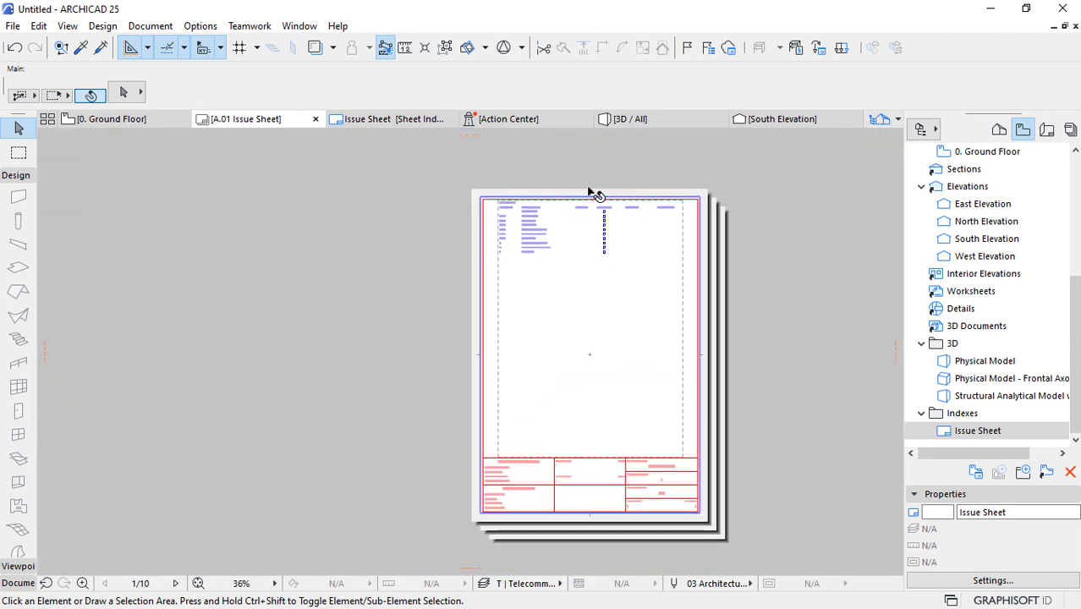
{"action": "scroll", "coordinate": [595, 195], "scroll_direction": "up", "scroll_amount": 6}
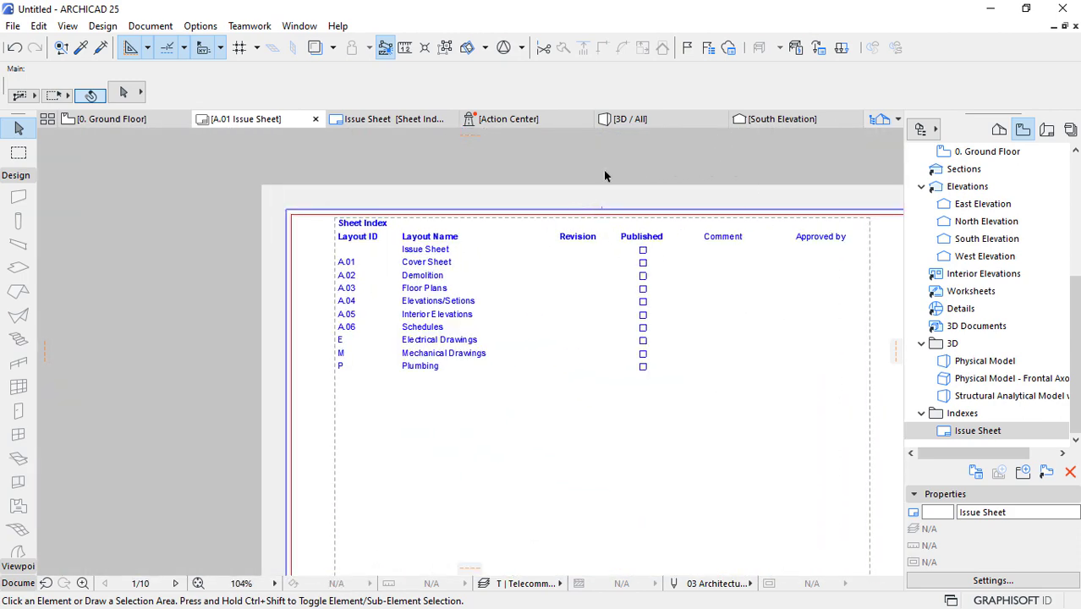
{"action": "left_click", "coordinate": [379, 227]}
{"action": "scroll", "coordinate": [380, 229], "scroll_direction": "up", "scroll_amount": 4}
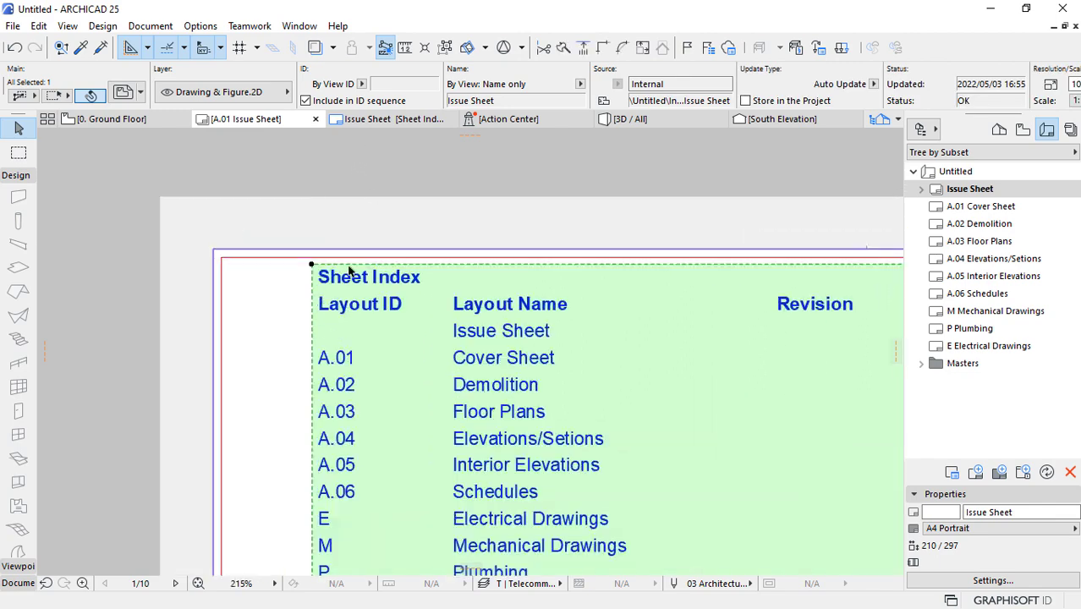
{"action": "scroll", "coordinate": [447, 301], "scroll_direction": "up", "scroll_amount": 4}
{"action": "right_click", "coordinate": [444, 296]}
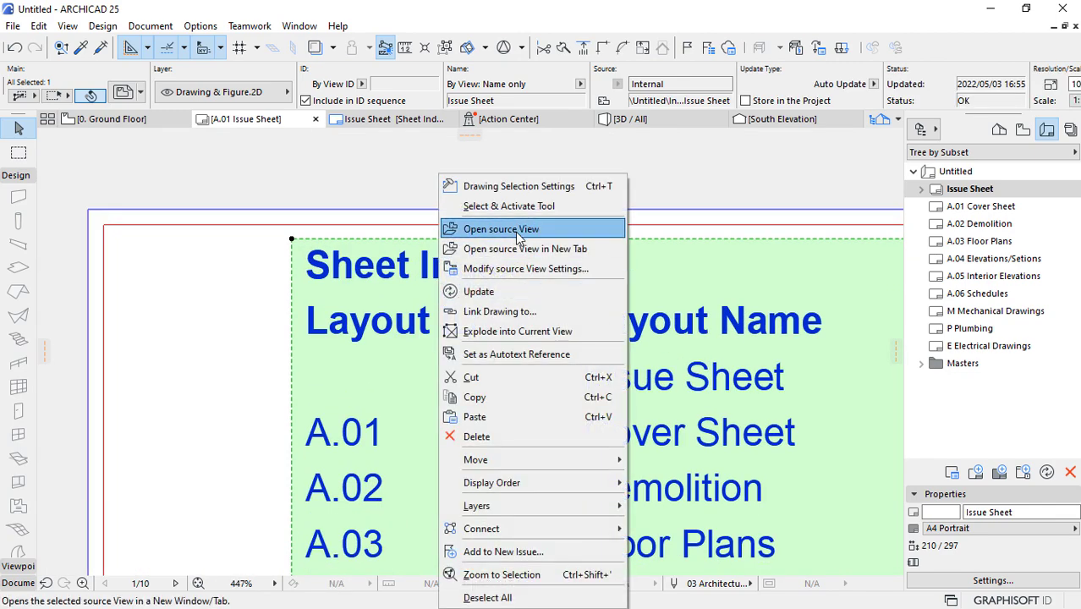
{"action": "left_click", "coordinate": [508, 228]}
{"action": "left_click", "coordinate": [309, 191]}
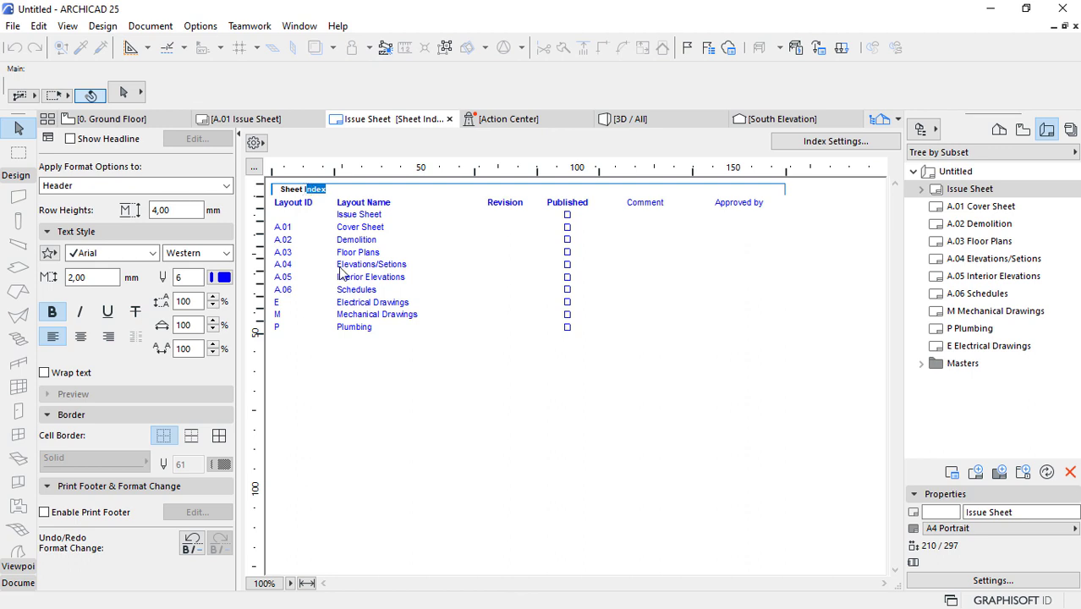
{"action": "key", "text": "BackSpace"}
{"action": "left_click", "coordinate": [479, 365]}
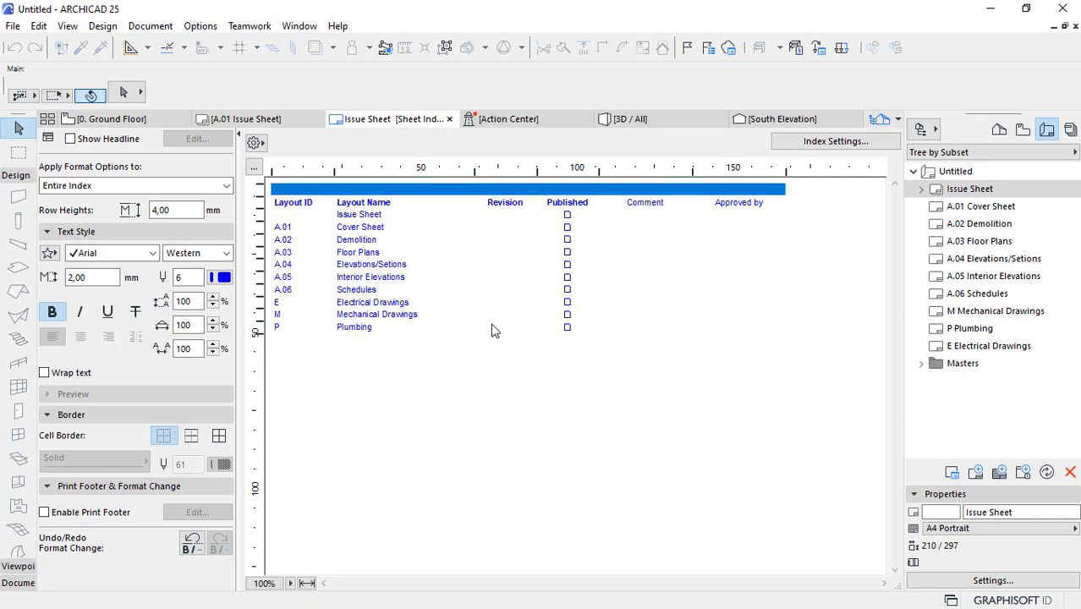
- Return to the Issue Sheet layout and check the header of the index drawing on the page
{"action": "left_click", "coordinate": [247, 117]}
{"action": "scroll", "coordinate": [349, 206], "scroll_direction": "up", "scroll_amount": 4}
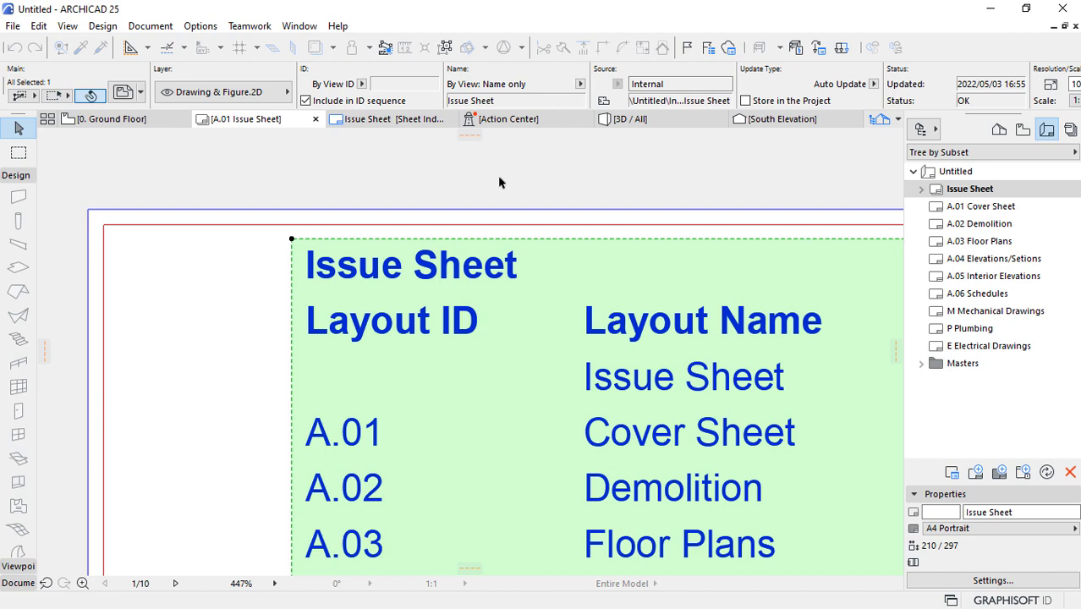
{"action": "left_click", "coordinate": [499, 183]}
{"action": "scroll", "coordinate": [415, 271], "scroll_direction": "down", "scroll_amount": 5}
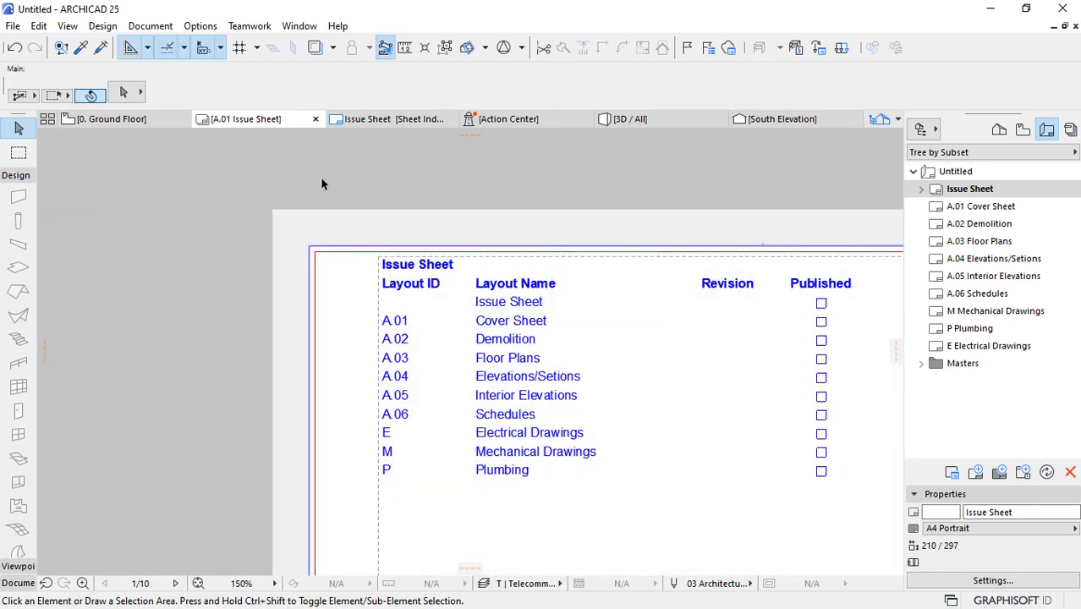
{"action": "scroll", "coordinate": [344, 234], "scroll_direction": "down", "scroll_amount": 3}
{"action": "scroll", "coordinate": [364, 216], "scroll_direction": "down", "scroll_amount": 4}
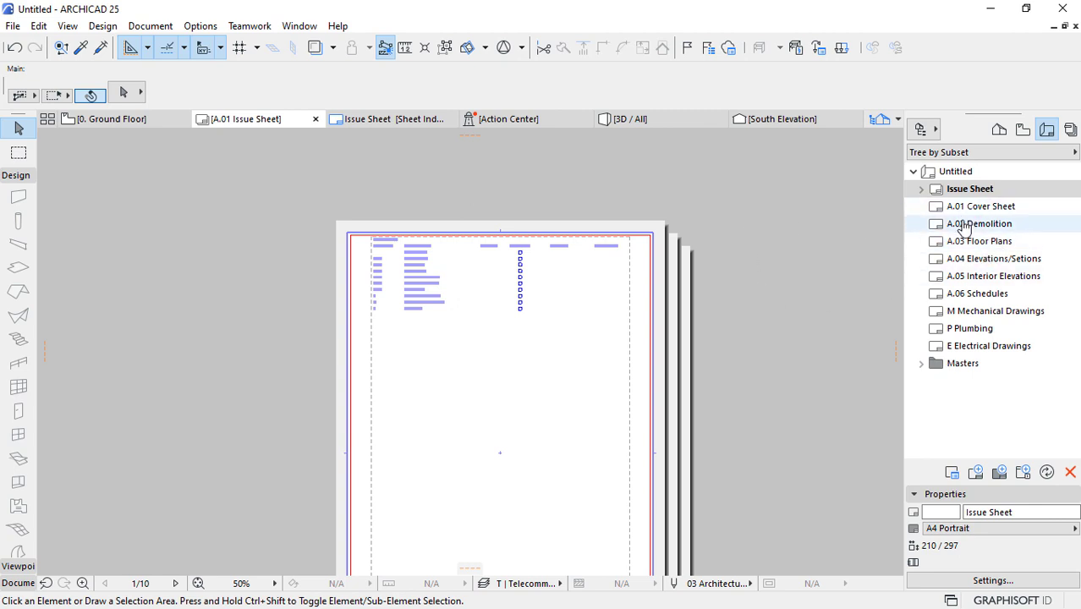
- Open the A.03 Floor Plans layout and view the whole sheet with its title block
{"action": "left_click", "coordinate": [965, 226]}
{"action": "left_click", "coordinate": [956, 243]}
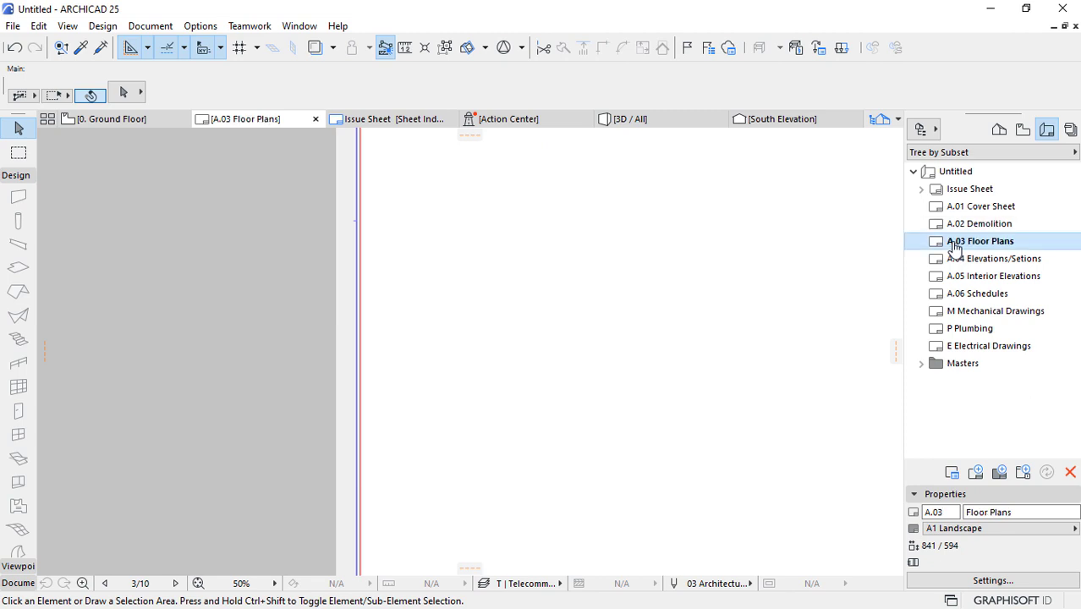
{"action": "scroll", "coordinate": [423, 338], "scroll_direction": "down", "scroll_amount": 3}
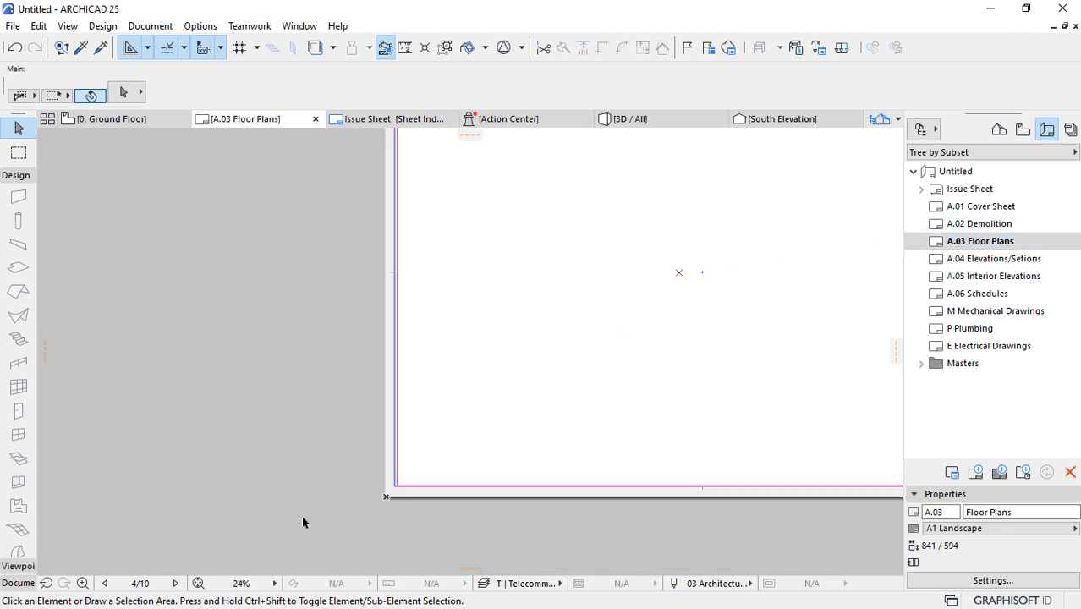
{"action": "scroll", "coordinate": [308, 515], "scroll_direction": "down", "scroll_amount": 3}
{"action": "scroll", "coordinate": [499, 395], "scroll_direction": "up", "scroll_amount": 2}
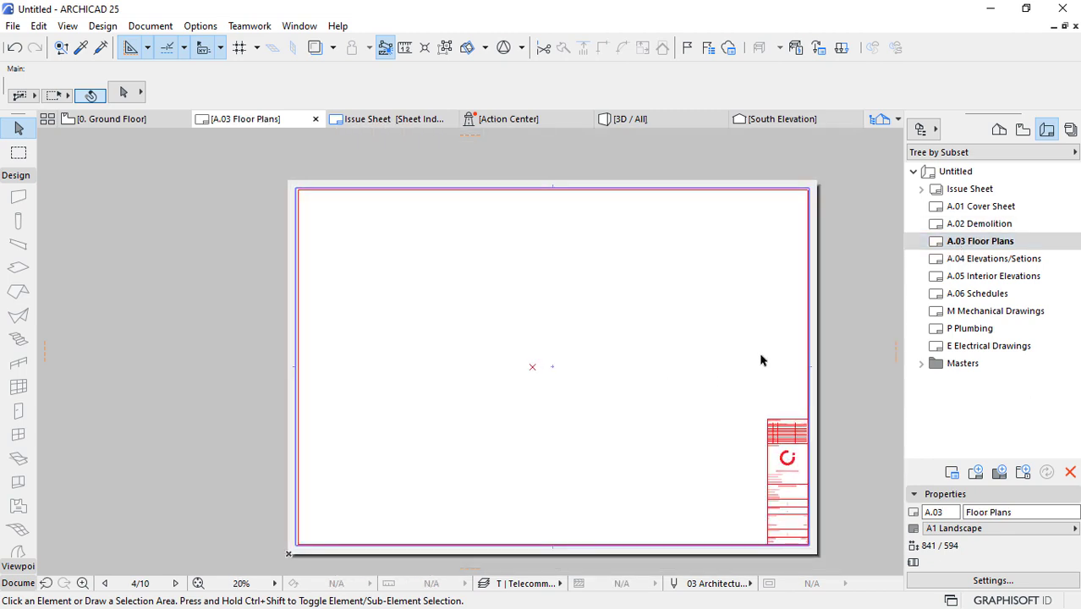
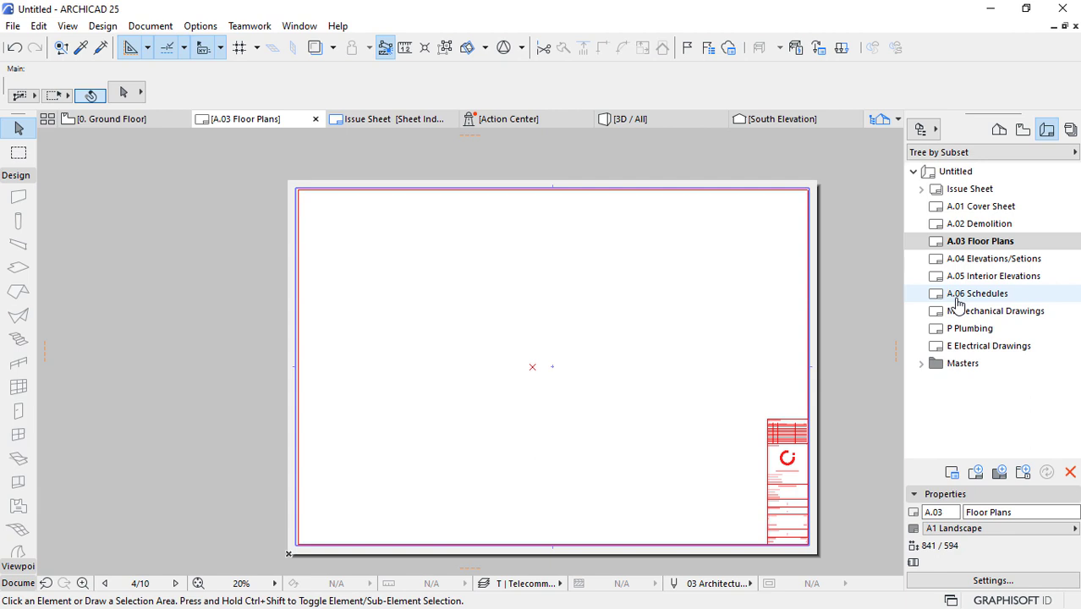
- Collapse the Floor Plans, Ceiling Plans, Structural Plans, Elevations and 3D groups in the View Map
{"action": "left_click", "coordinate": [1021, 132]}
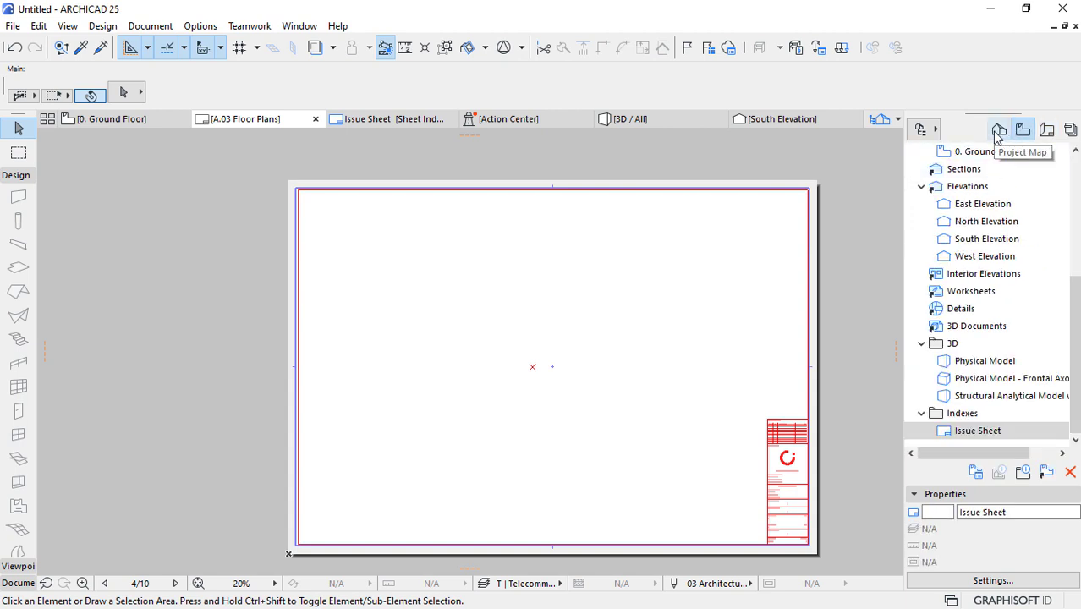
{"action": "scroll", "coordinate": [1019, 228], "scroll_direction": "up", "scroll_amount": 5}
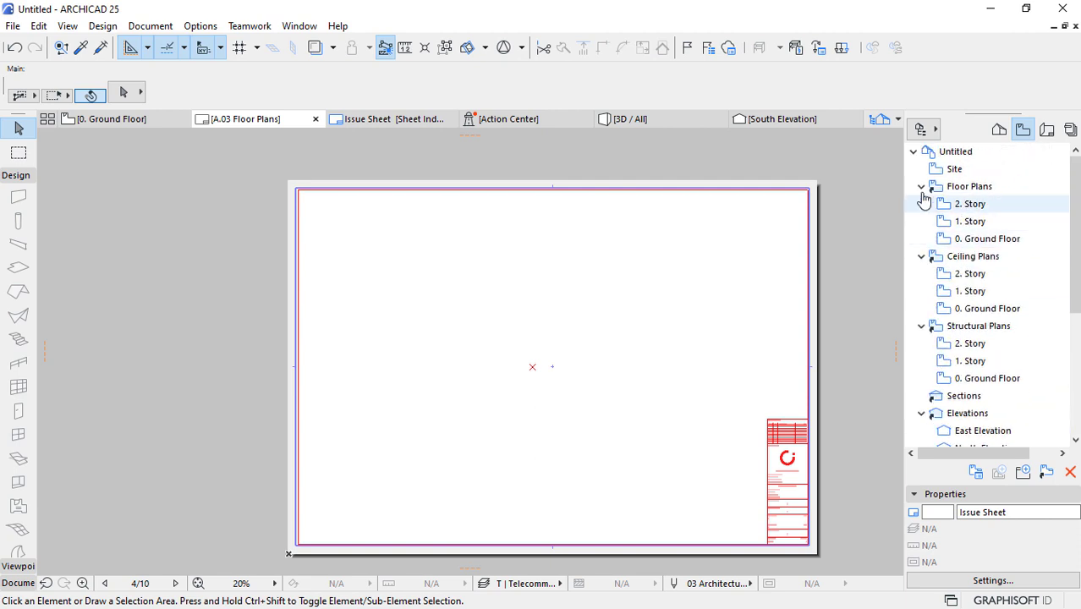
{"action": "left_click", "coordinate": [921, 186]}
{"action": "left_click", "coordinate": [921, 204]}
{"action": "left_click", "coordinate": [921, 221]}
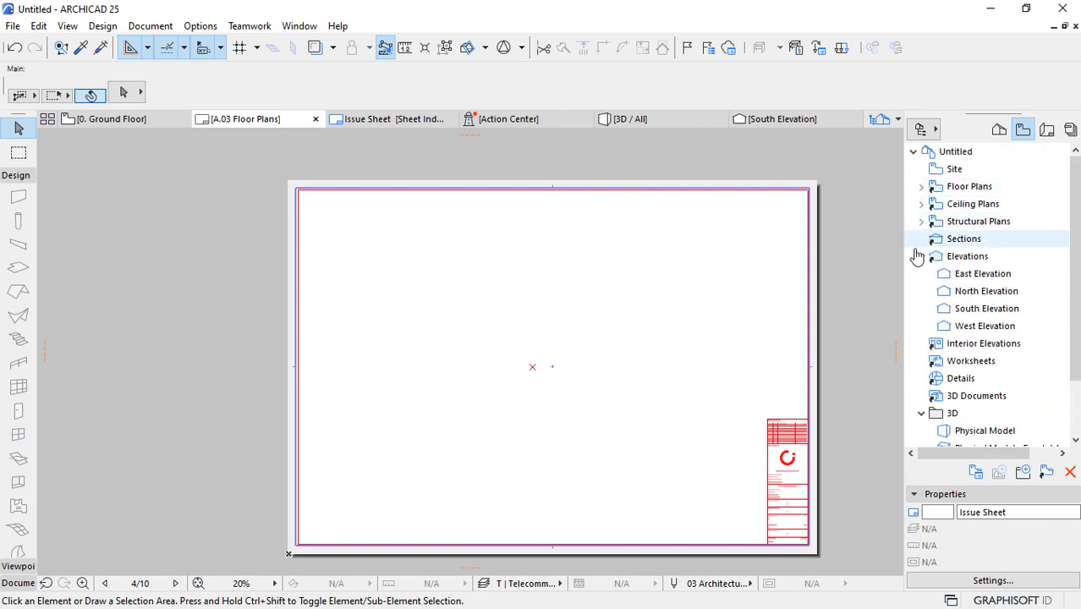
{"action": "left_click", "coordinate": [922, 256]}
{"action": "left_click", "coordinate": [921, 344]}
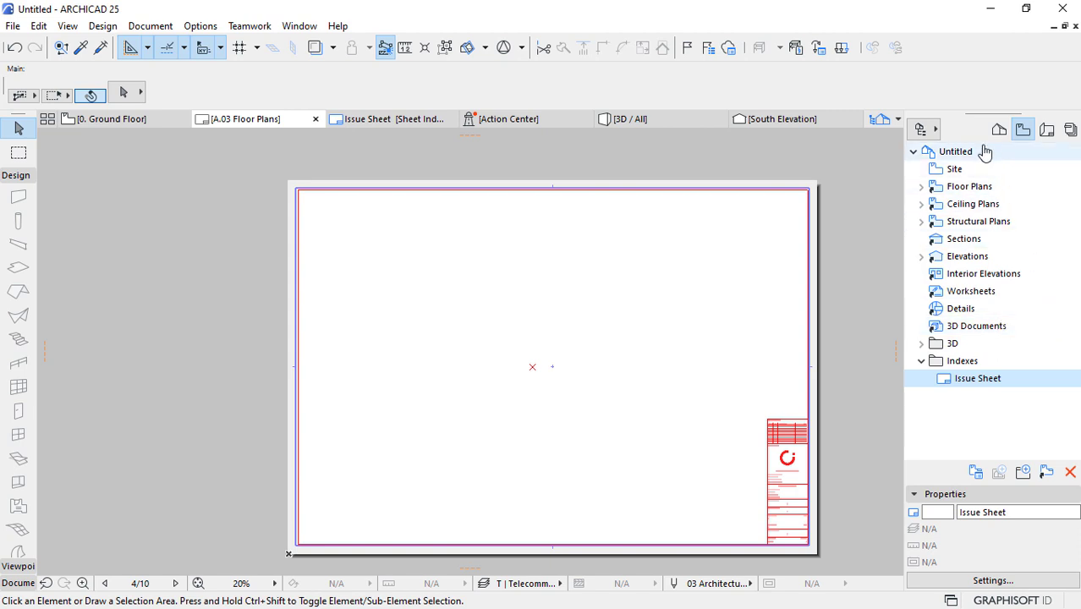
- Create a View Map folder named A Architectural
{"action": "left_click", "coordinate": [1022, 471]}
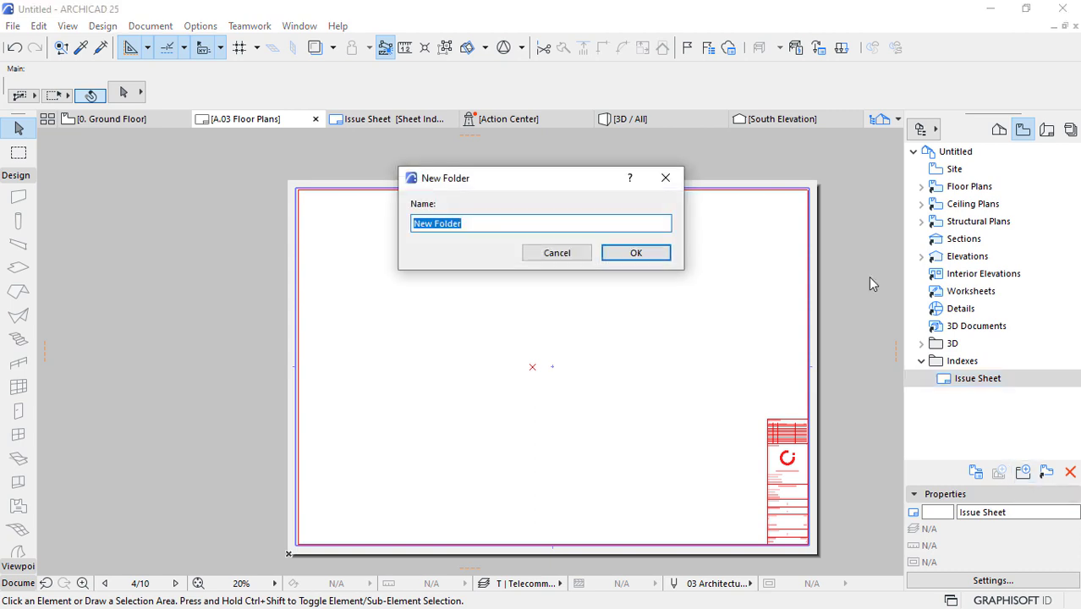
{"action": "type", "text": "al"}
{"action": "left_click", "coordinate": [635, 258]}
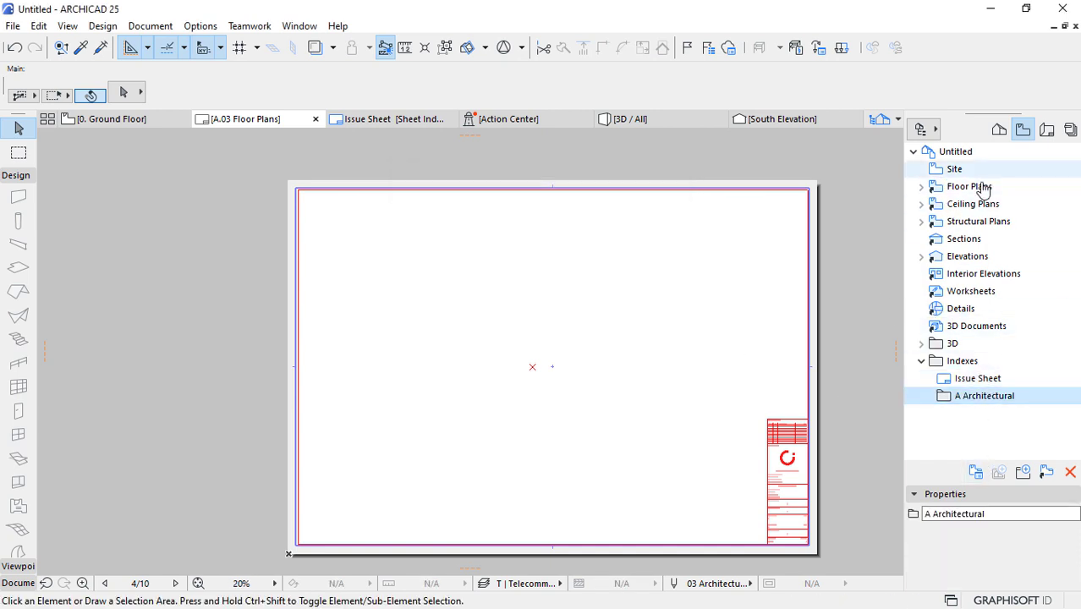
- Move all the View Map items from Site through 3D Documents into the A Architectural folder and check its contents
{"action": "left_click", "coordinate": [954, 170]}
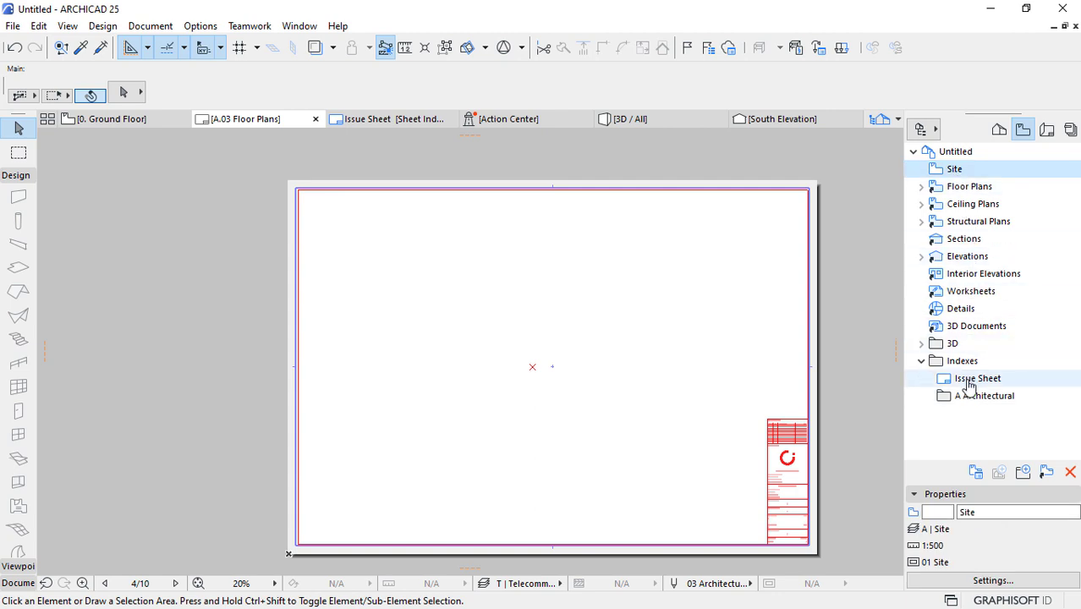
{"action": "left_click", "coordinate": [973, 329], "text": "shift"}
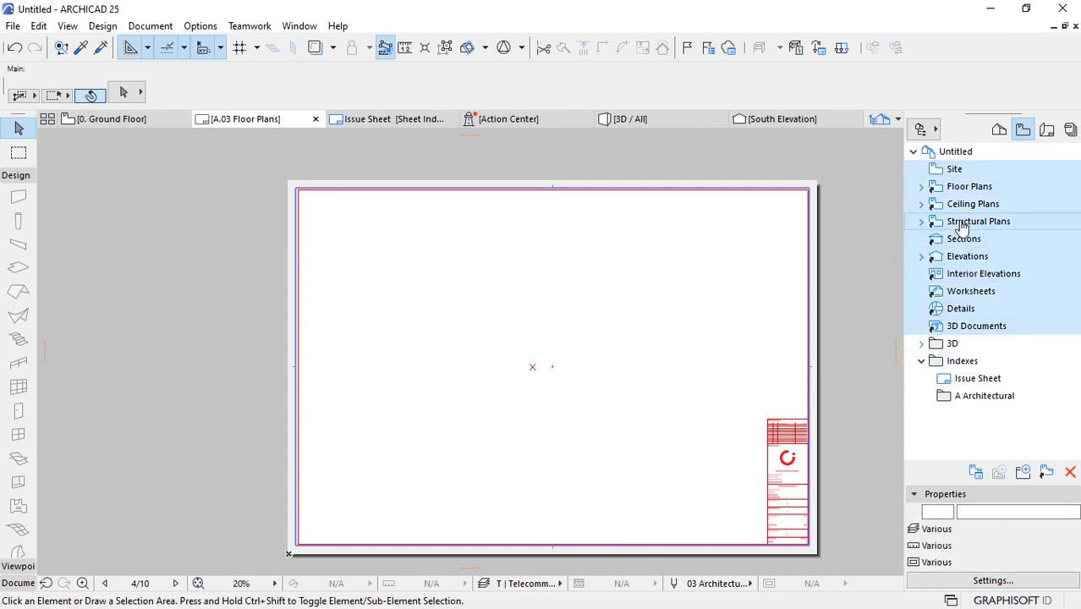
{"action": "left_click_drag", "start_coordinate": [963, 226], "coordinate": [984, 395]}
{"action": "left_click", "coordinate": [926, 225]}
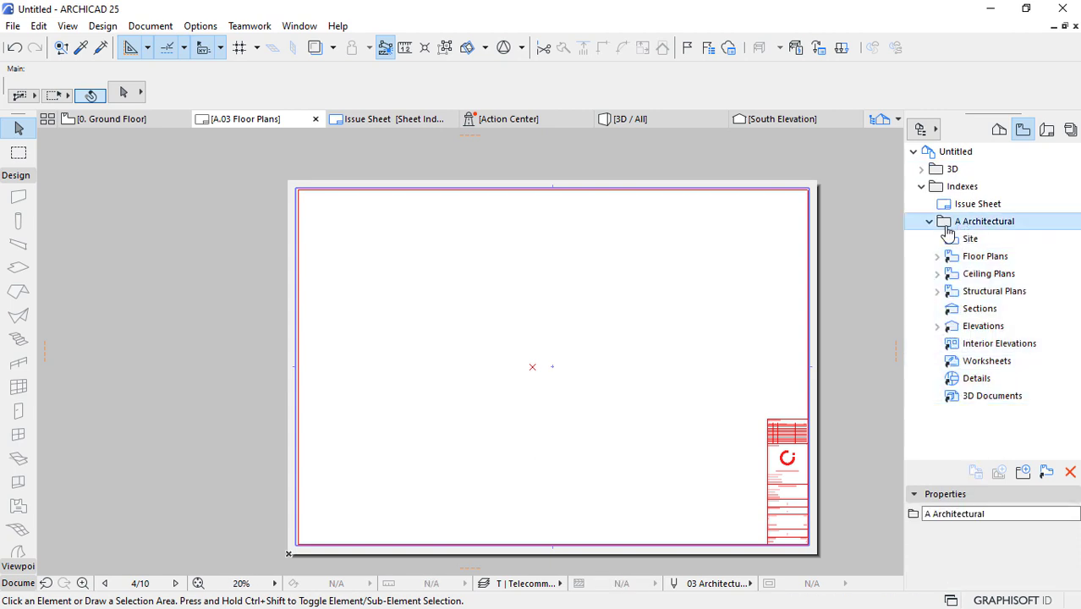
- Move the A Architectural folder out of Indexes to the top level above 3D and collapse Indexes
{"action": "left_click", "coordinate": [926, 224]}
{"action": "left_click_drag", "start_coordinate": [973, 224], "coordinate": [935, 164]}
{"action": "left_click", "coordinate": [921, 203]}
- Create a View Map folder named G General and move it to the top level above A Architectural, collapsing A Architectural
{"action": "left_click", "coordinate": [1023, 471]}
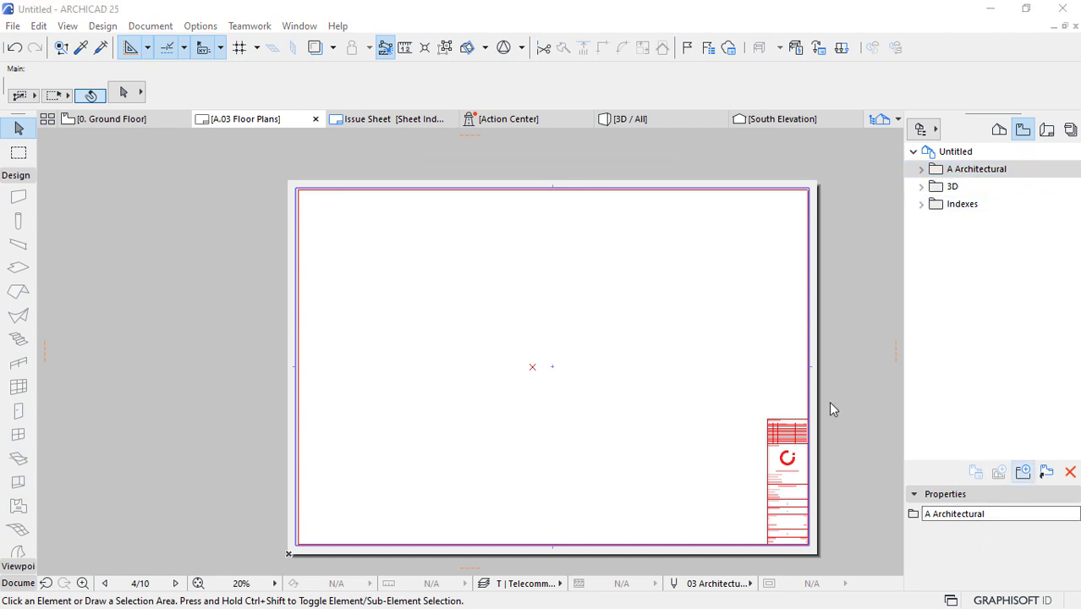
{"action": "type", "text": "G General"}
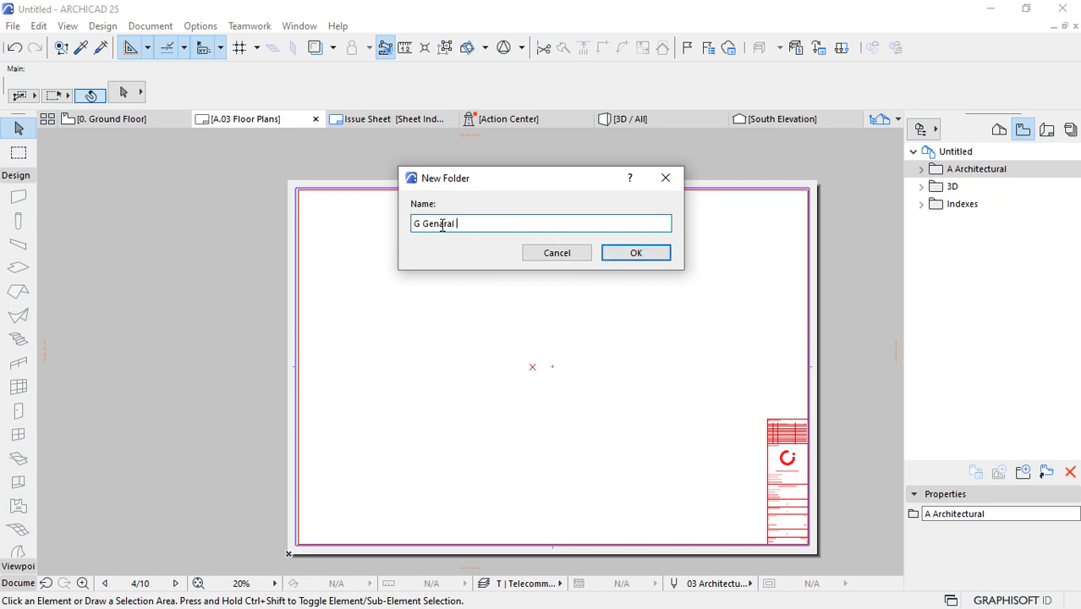
{"action": "type", "text": "e"}
{"action": "left_click", "coordinate": [476, 224]}
{"action": "left_click", "coordinate": [623, 250]}
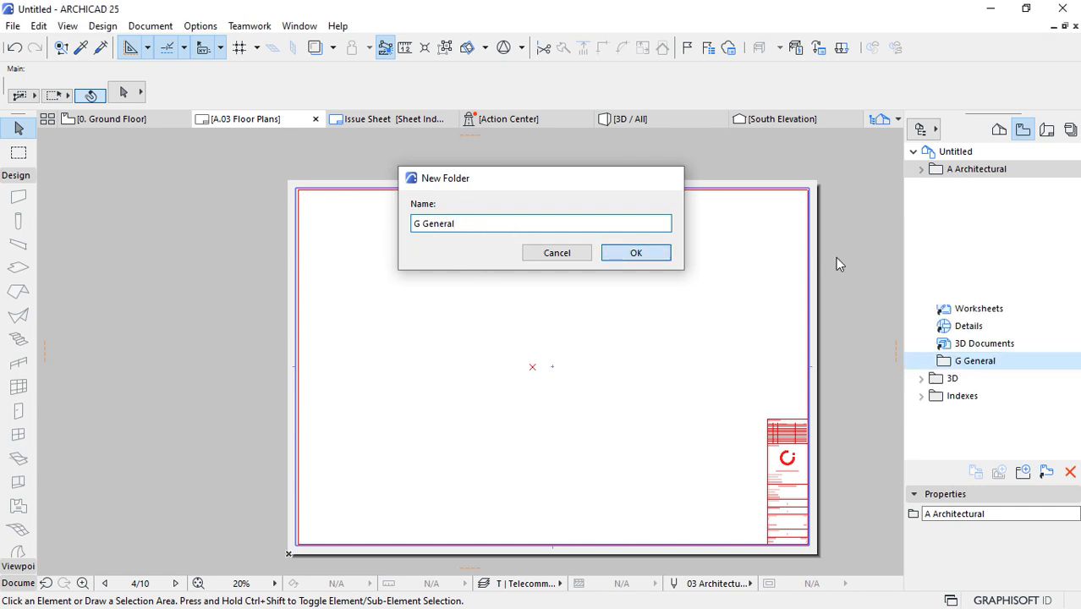
{"action": "left_click_drag", "start_coordinate": [964, 361], "coordinate": [918, 168]}
{"action": "left_click", "coordinate": [921, 186]}
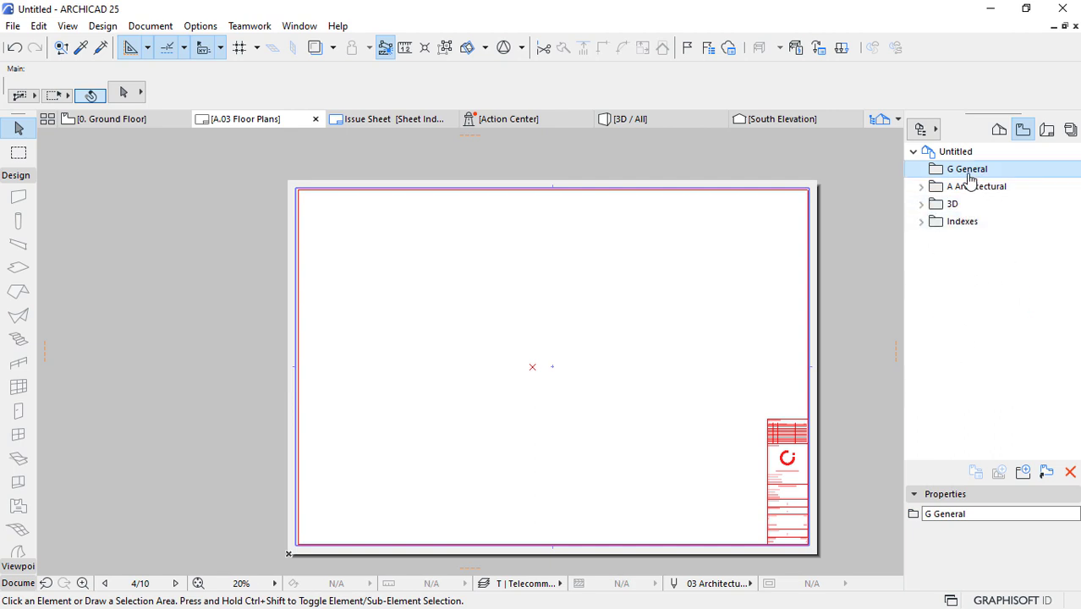
- Create a folder named V Survey and move it out of G General to the top level directly below it
{"action": "left_click", "coordinate": [1022, 471]}
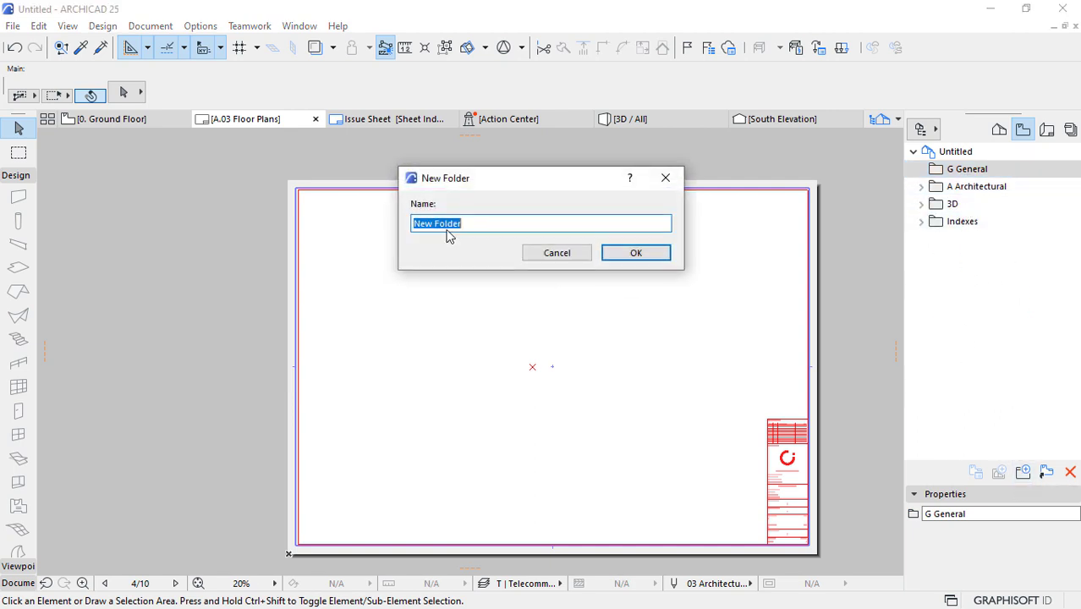
{"action": "type", "text": "V Sur"}
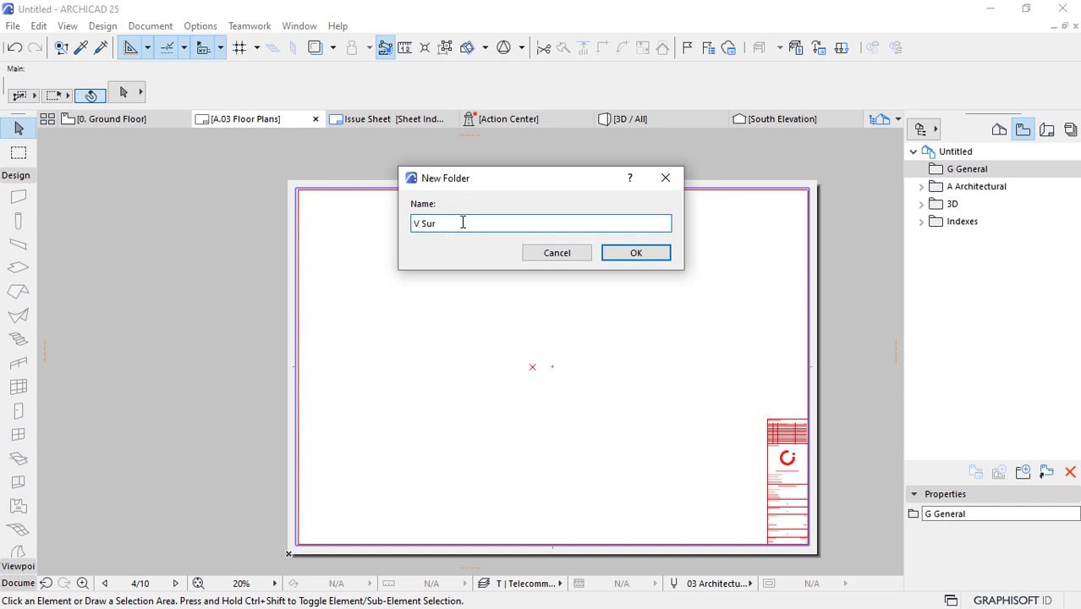
{"action": "type", "text": "vey"}
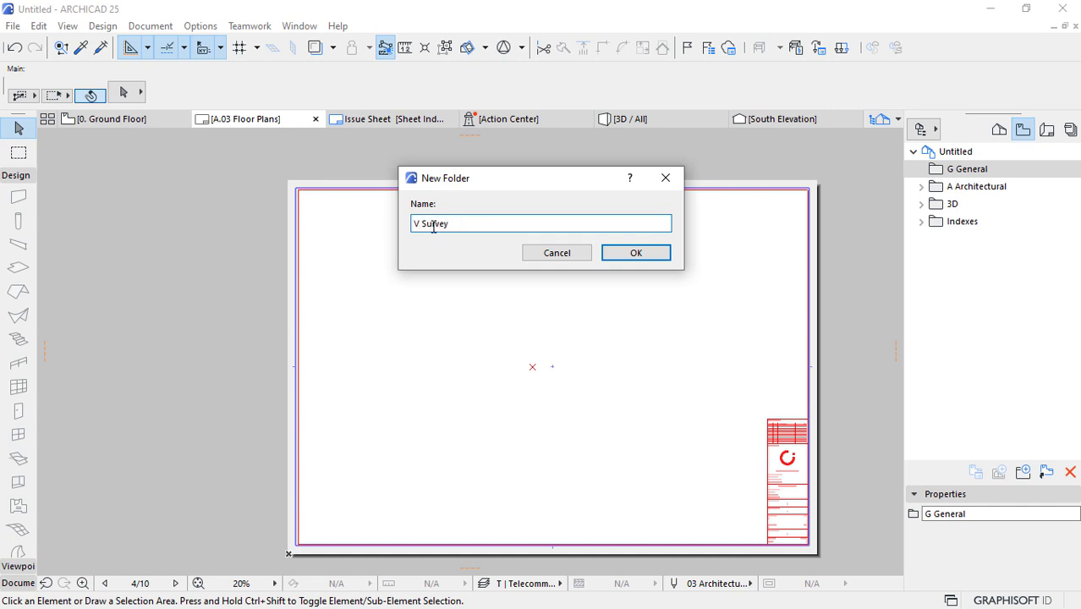
{"action": "left_click", "coordinate": [626, 253]}
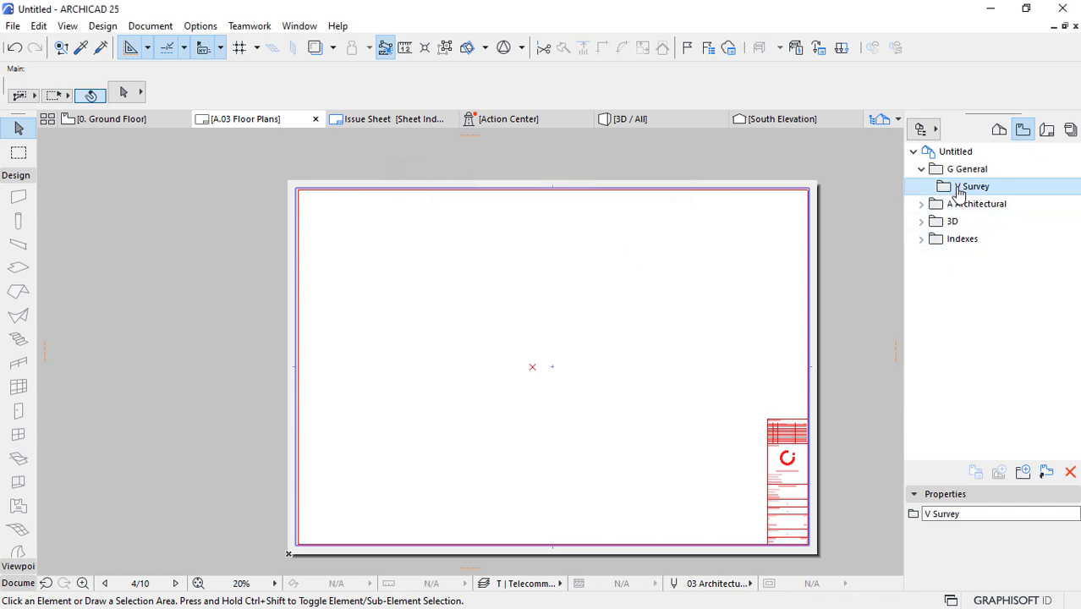
{"action": "left_click_drag", "start_coordinate": [970, 188], "coordinate": [920, 180]}
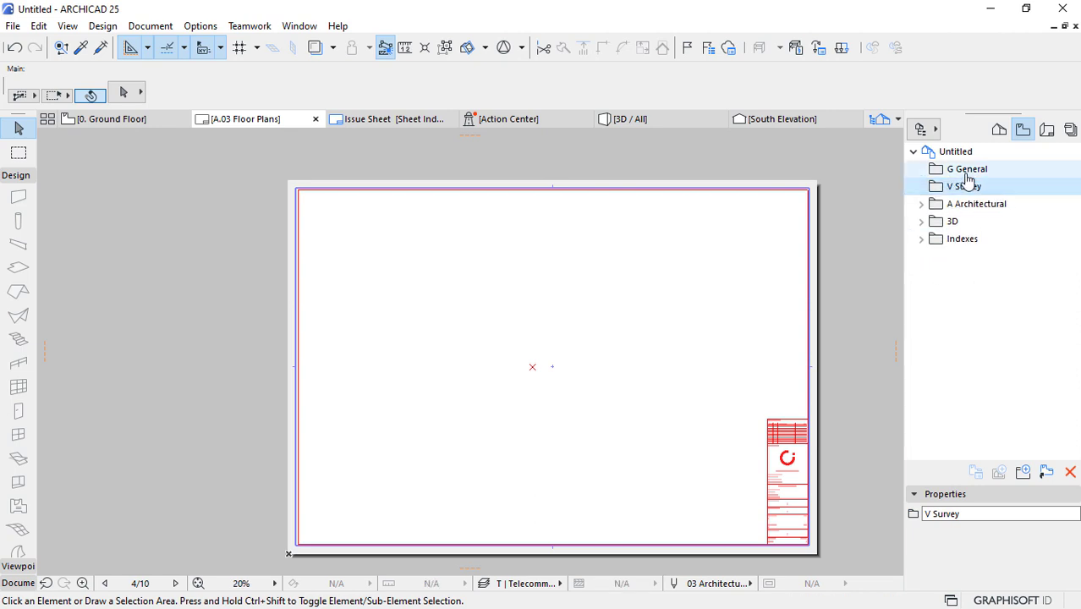
- Create a folder named S Structural directly under the View Map's project root
{"action": "left_click", "coordinate": [1022, 471]}
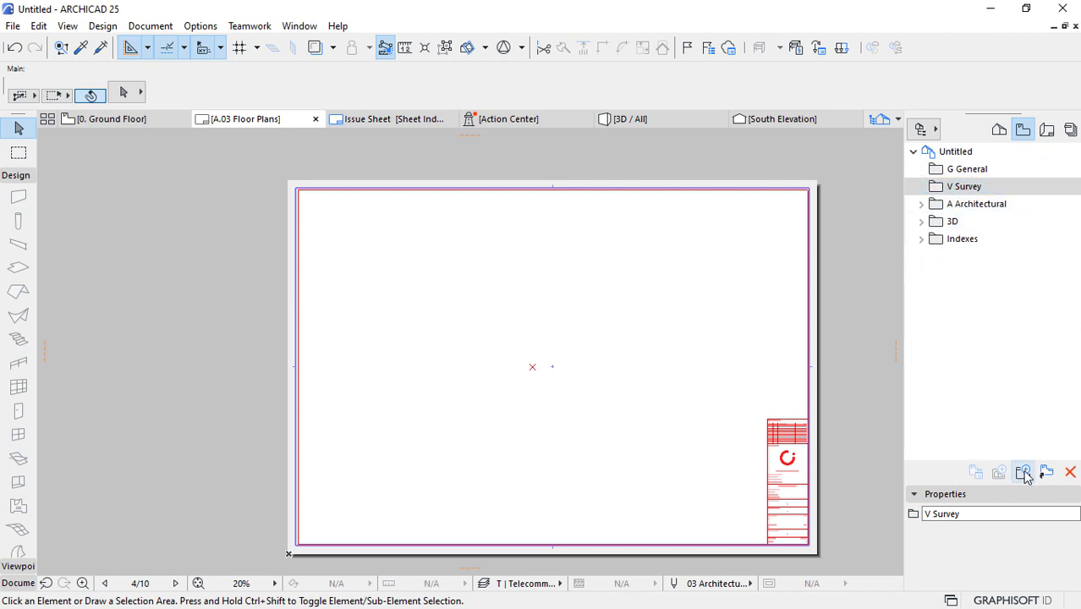
{"action": "left_click", "coordinate": [530, 250]}
{"action": "left_click", "coordinate": [954, 151]}
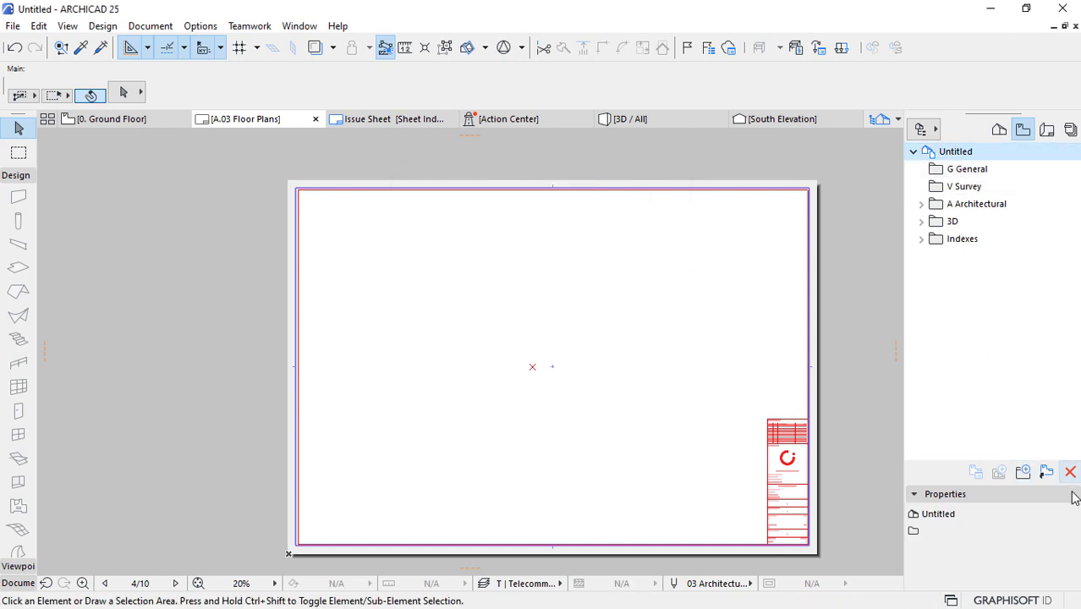
{"action": "left_click", "coordinate": [1022, 471]}
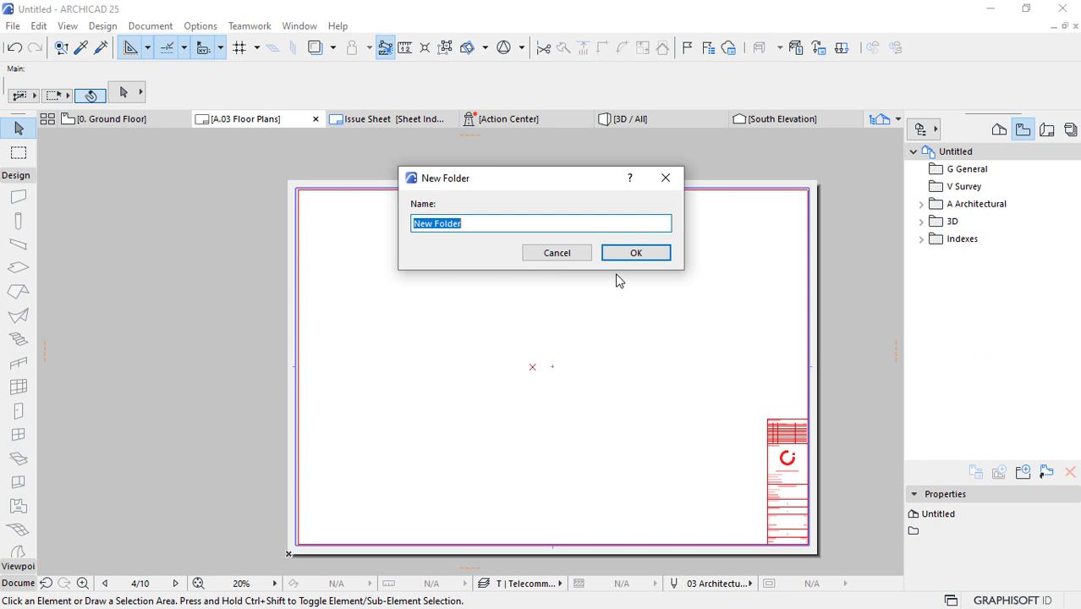
{"action": "type", "text": "S Structural"}
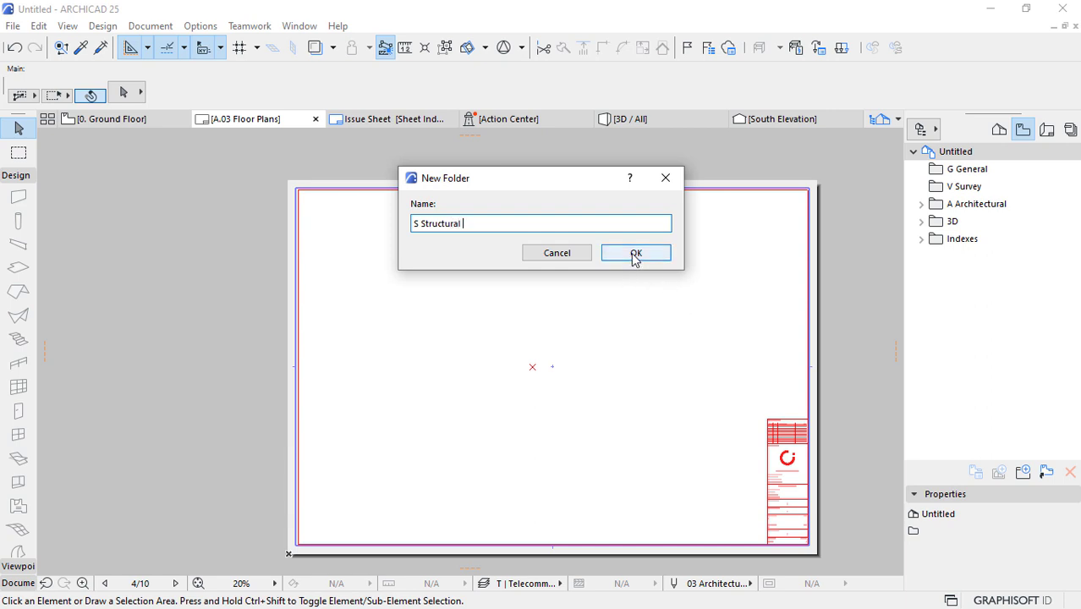
{"action": "left_click", "coordinate": [636, 256]}
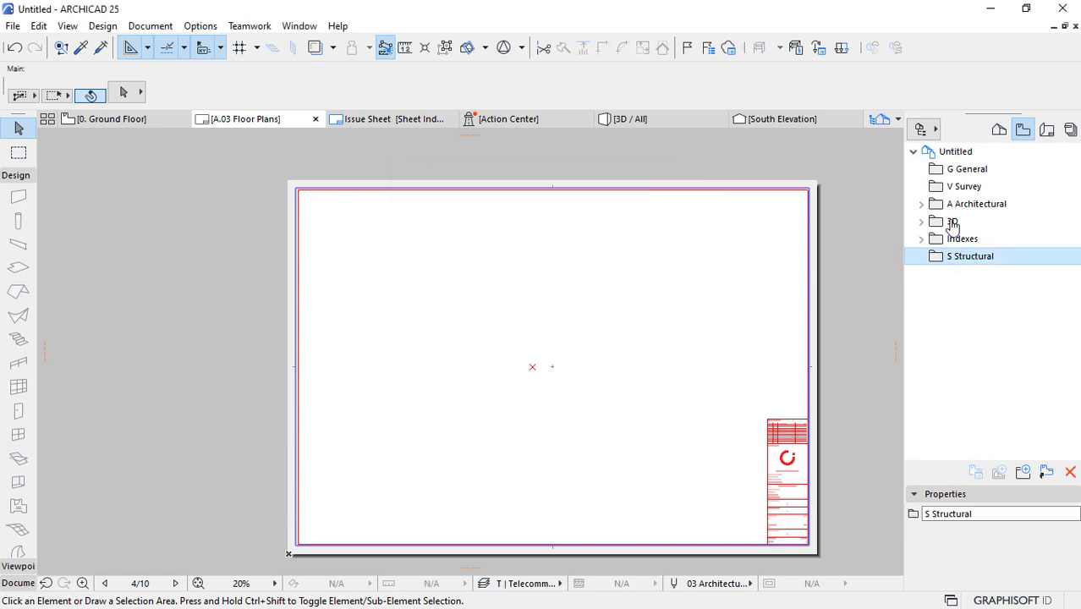
- Move the Indexes folder into G General and the 3D folder into A Architectural, and collapse A Architectural
{"action": "left_click", "coordinate": [923, 237]}
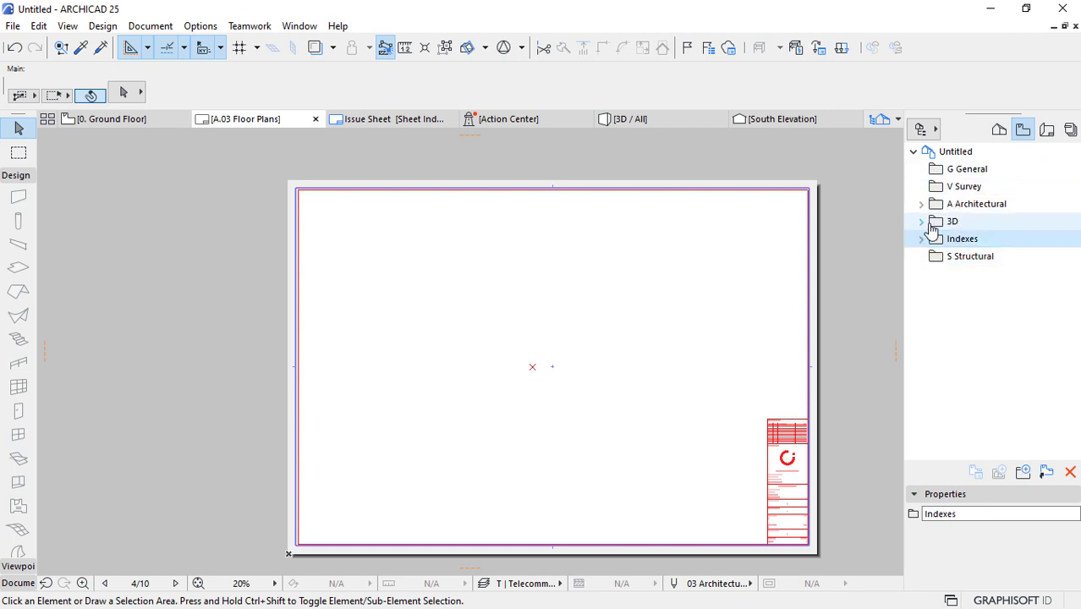
{"action": "left_click", "coordinate": [921, 240]}
{"action": "left_click", "coordinate": [921, 239]}
{"action": "left_click_drag", "start_coordinate": [952, 187], "coordinate": [946, 169]}
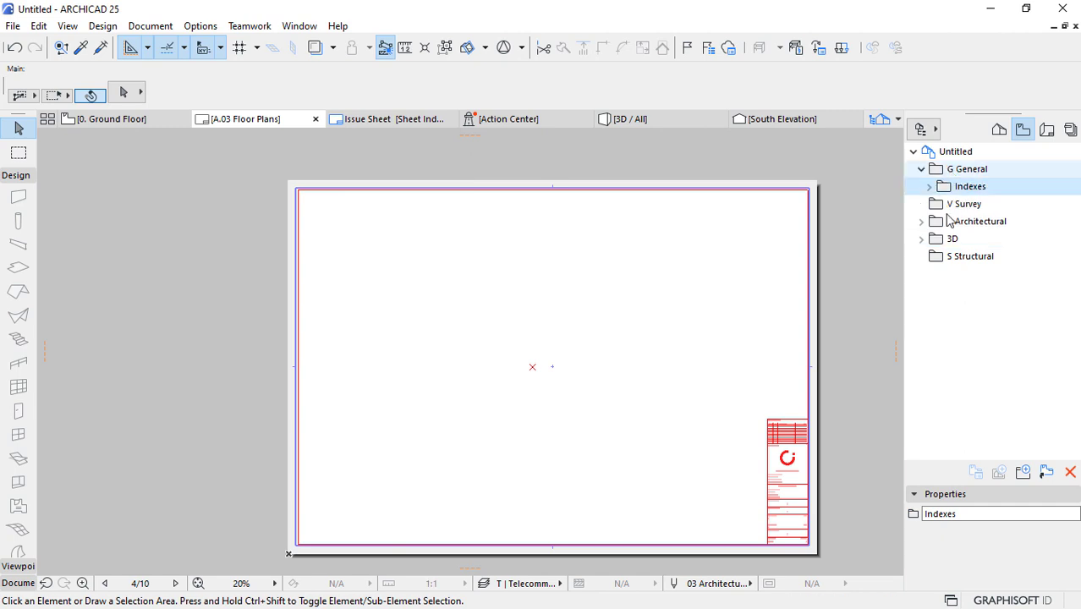
{"action": "left_click", "coordinate": [922, 241]}
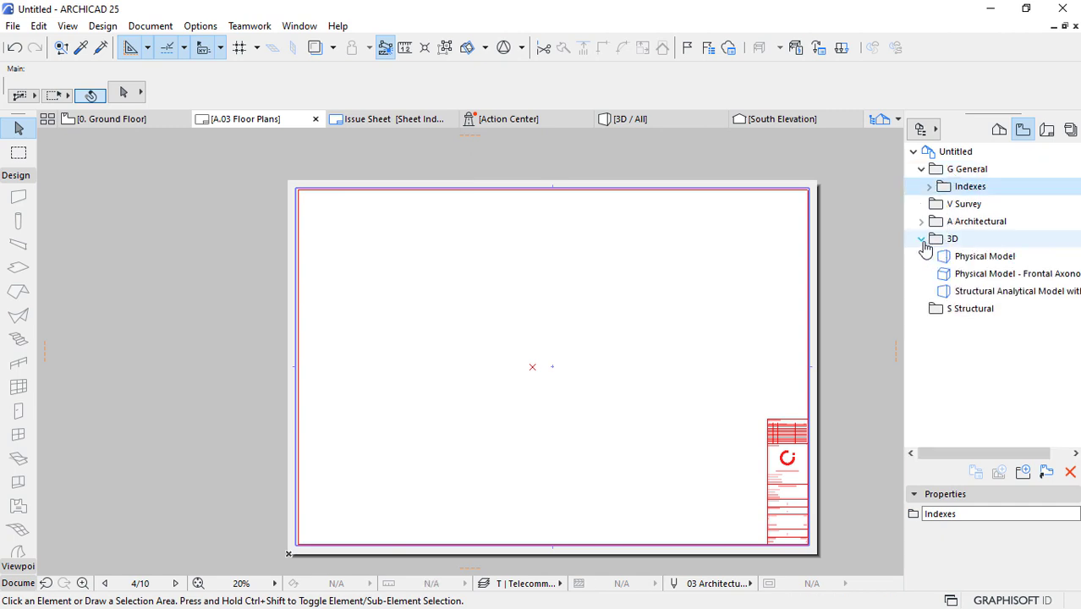
{"action": "left_click", "coordinate": [922, 240]}
{"action": "left_click_drag", "start_coordinate": [934, 241], "coordinate": [956, 221]}
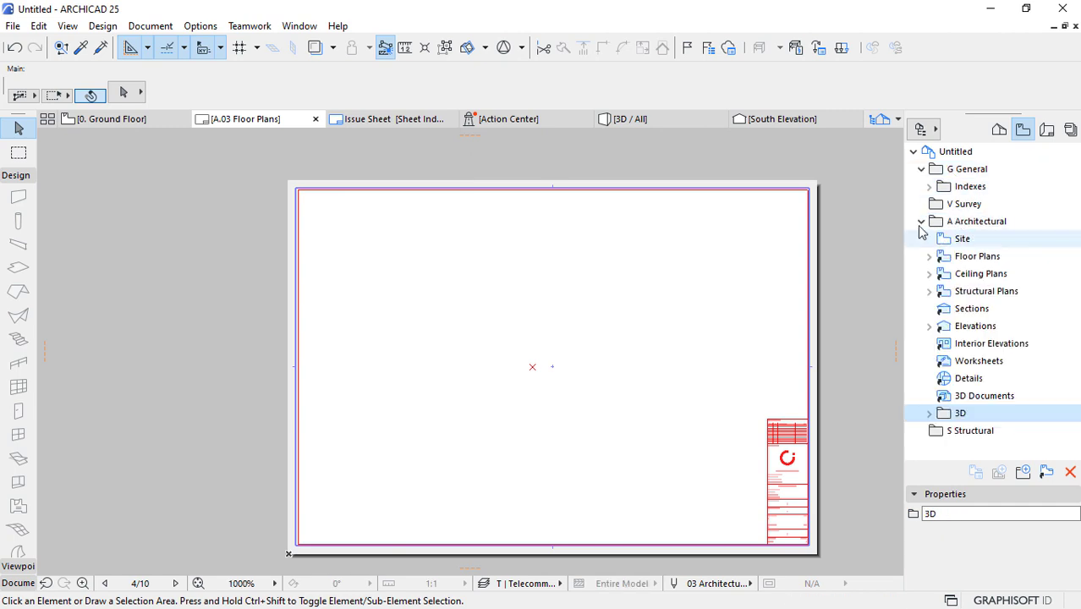
{"action": "left_click", "coordinate": [942, 246]}
- Create two top-level View Map folders named I Interiors and L Lanscape below S Structural
{"action": "left_click", "coordinate": [1022, 471]}
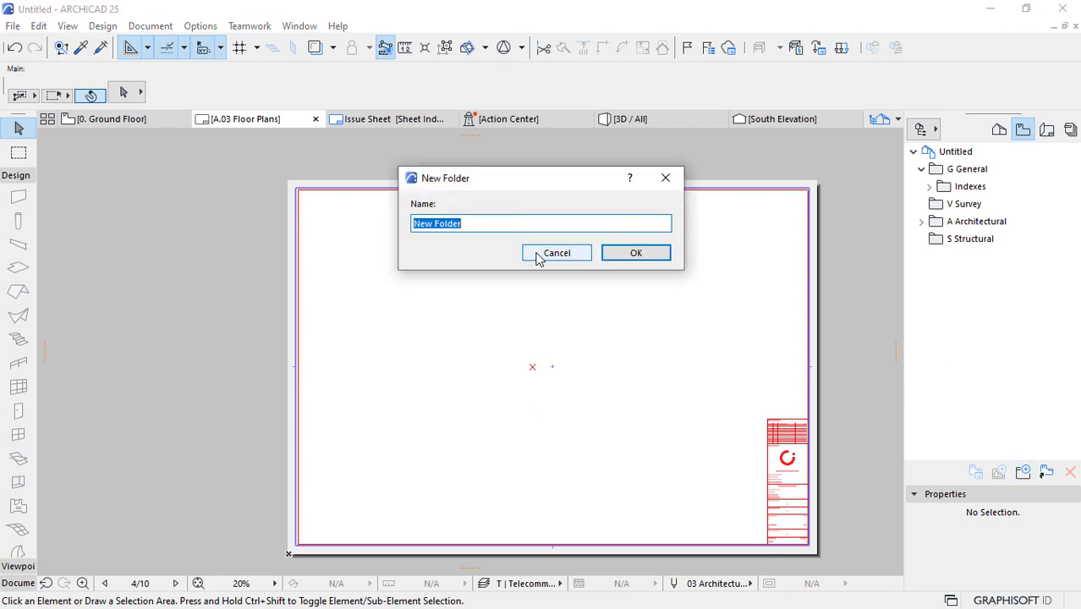
{"action": "type", "text": "I Interiors"}
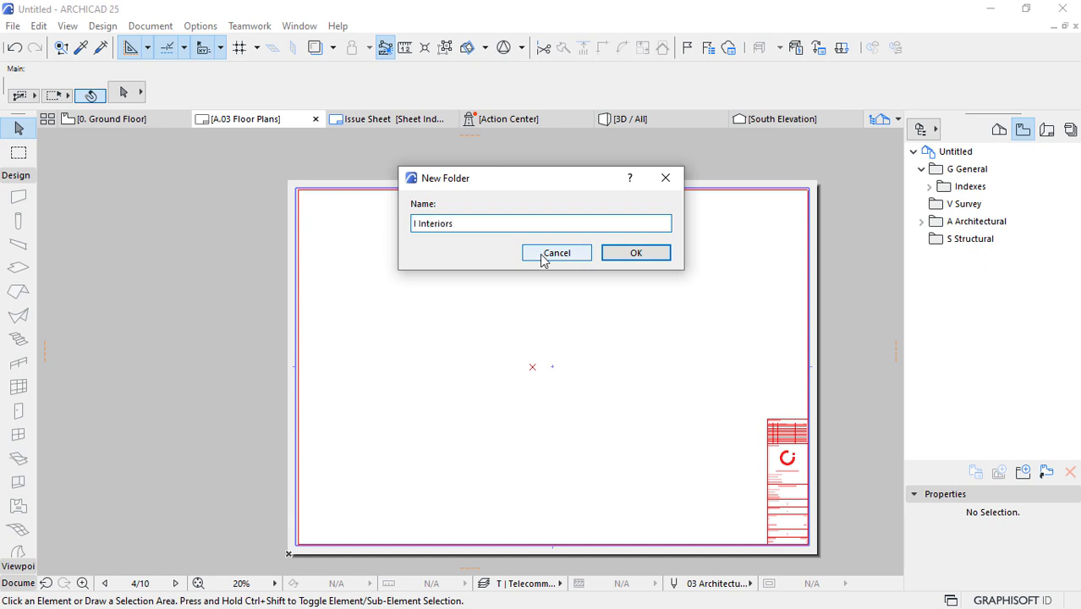
{"action": "left_click", "coordinate": [638, 253]}
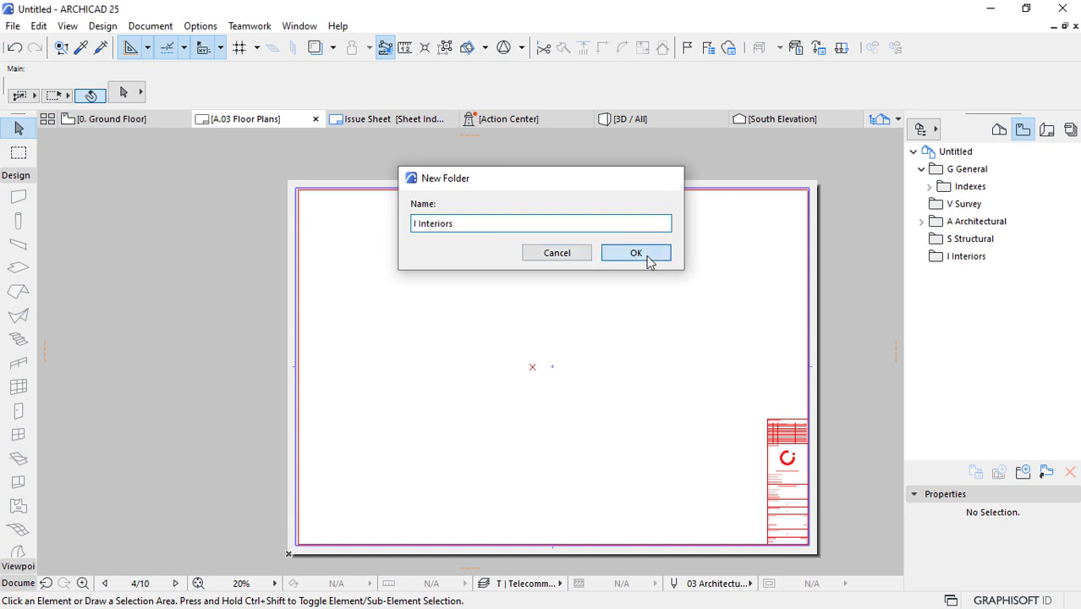
{"action": "left_click", "coordinate": [952, 152]}
{"action": "left_click", "coordinate": [1023, 472]}
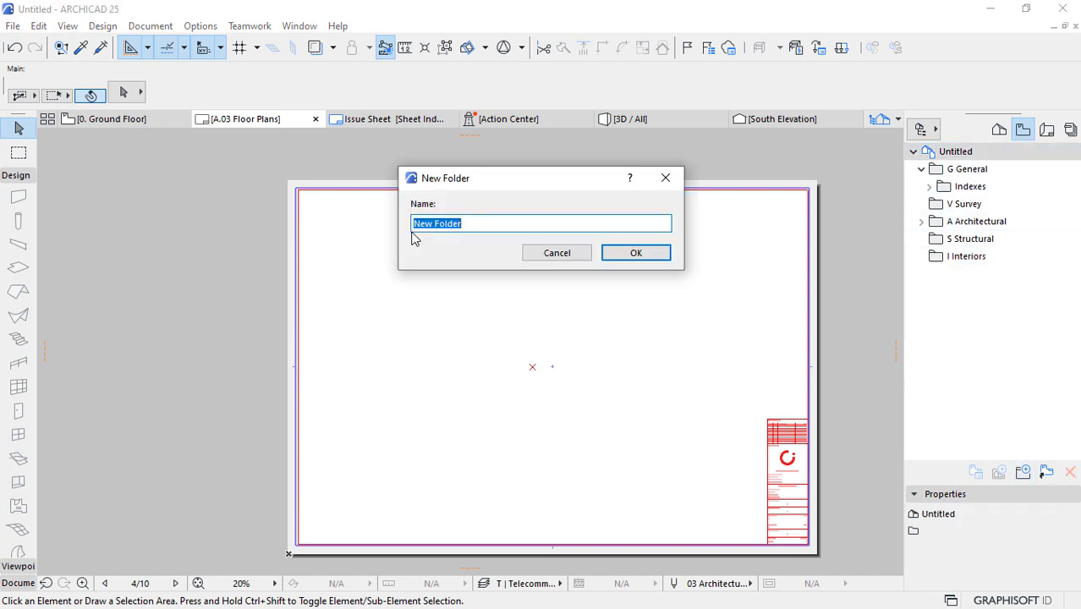
{"action": "type", "text": "L Lanscape"}
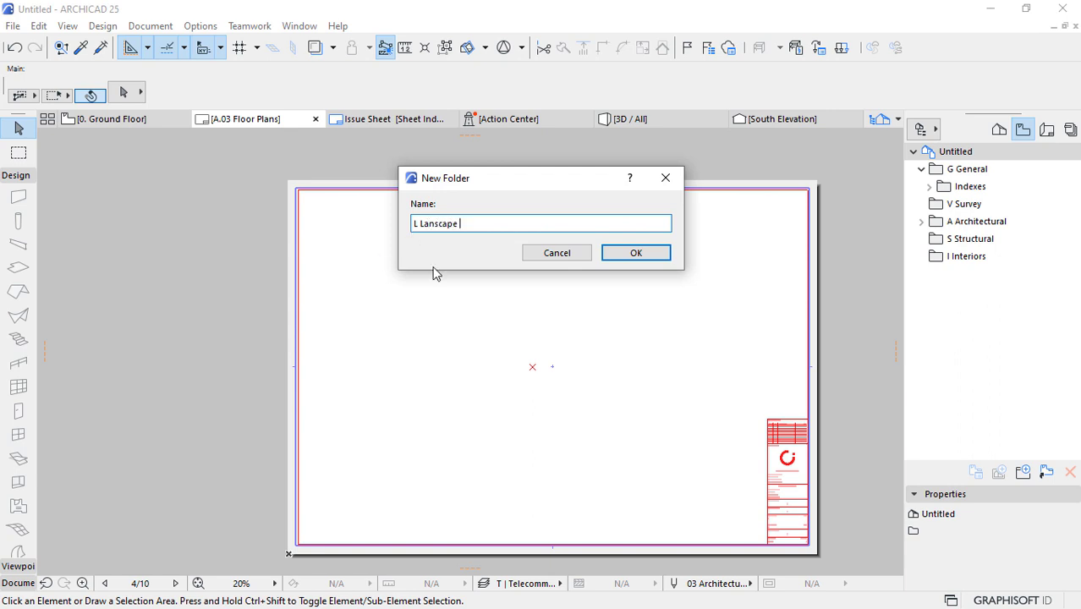
{"action": "left_click", "coordinate": [637, 255]}
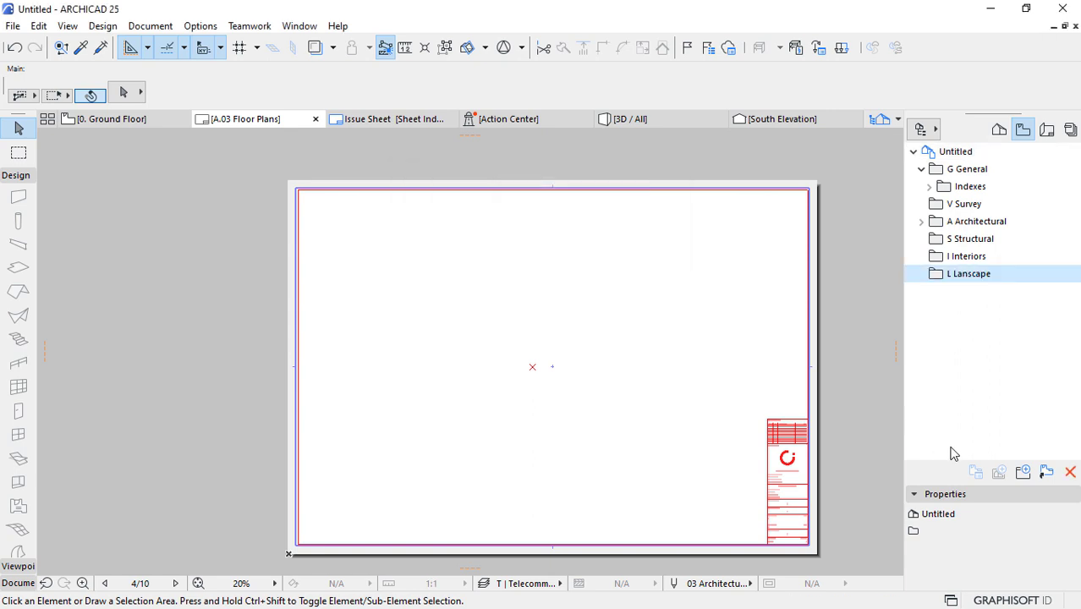
- Create a folder named C Civil and move it out of L Lanscape to the top level of the View Map
{"action": "left_click", "coordinate": [1023, 471]}
{"action": "type", "text": "C Civil"}
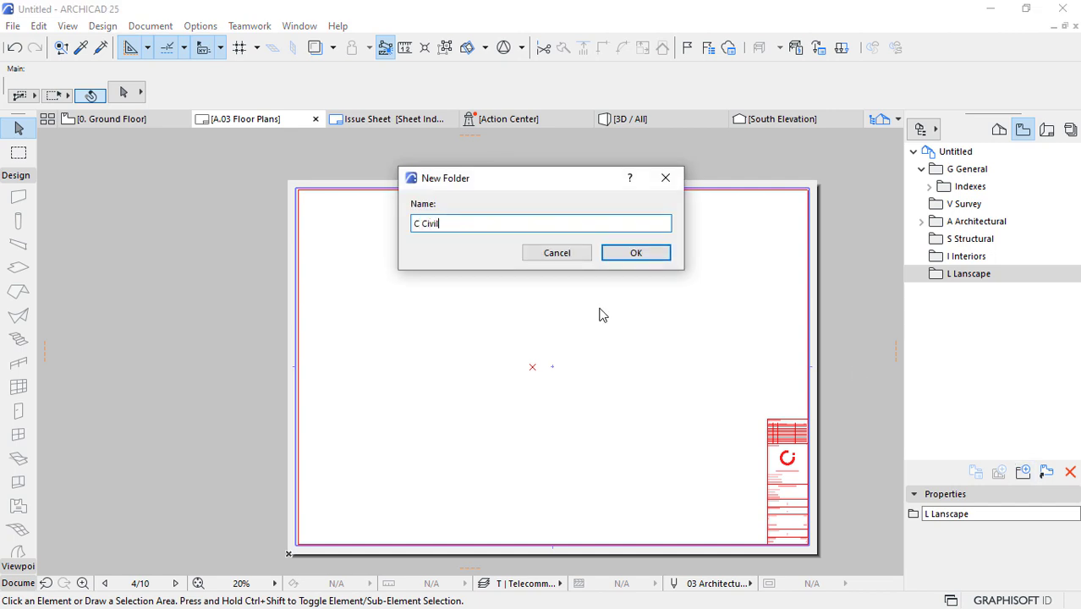
{"action": "left_click", "coordinate": [635, 254]}
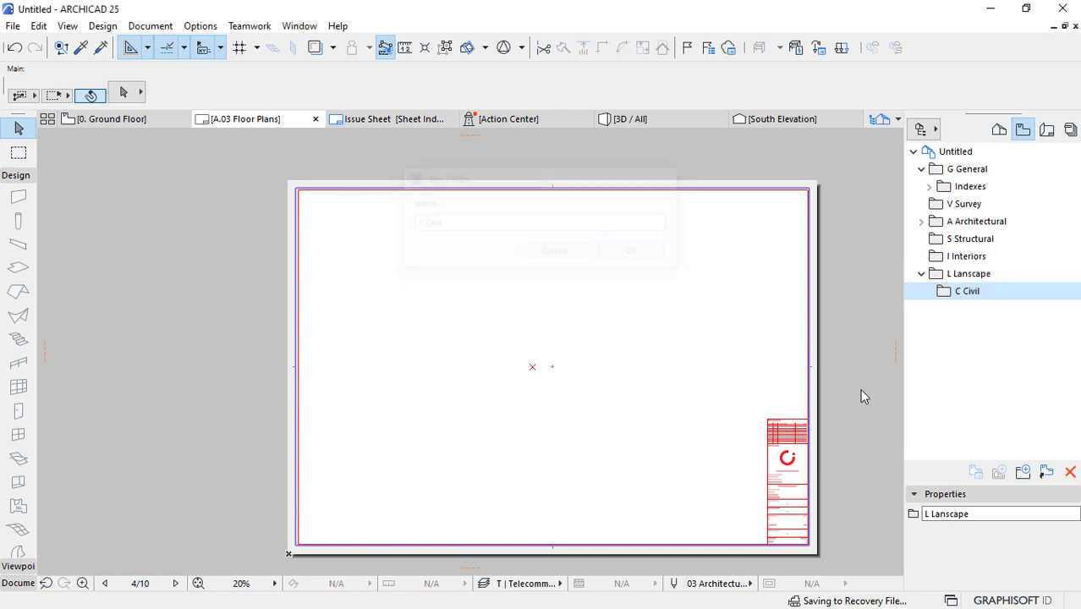
{"action": "left_click_drag", "start_coordinate": [945, 296], "coordinate": [926, 152]}
- Create top-level folders named E Electrical and M Mechanical in the View Map, and collapse G General
{"action": "left_click", "coordinate": [1022, 472]}
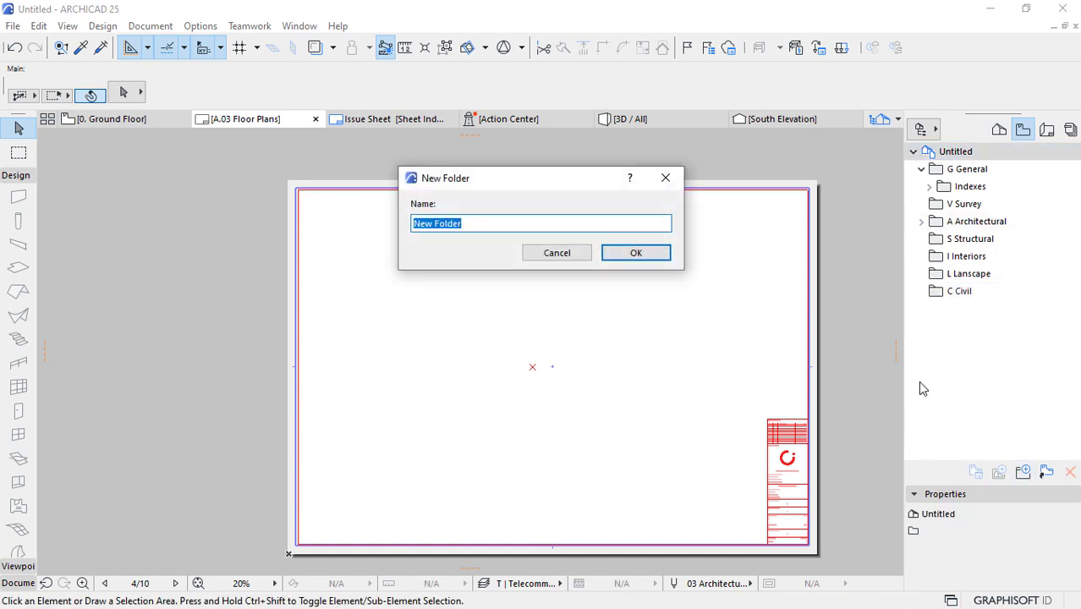
{"action": "type", "text": "E Electrica"}
{"action": "left_click", "coordinate": [623, 253]}
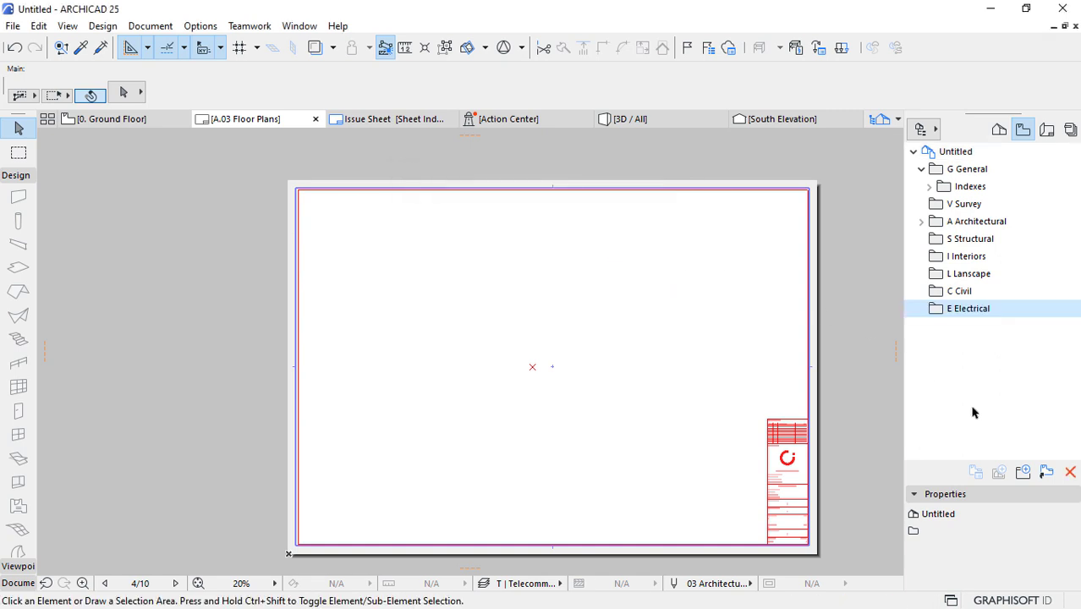
{"action": "left_click", "coordinate": [953, 153]}
{"action": "left_click", "coordinate": [921, 169]}
{"action": "left_click", "coordinate": [1022, 471]}
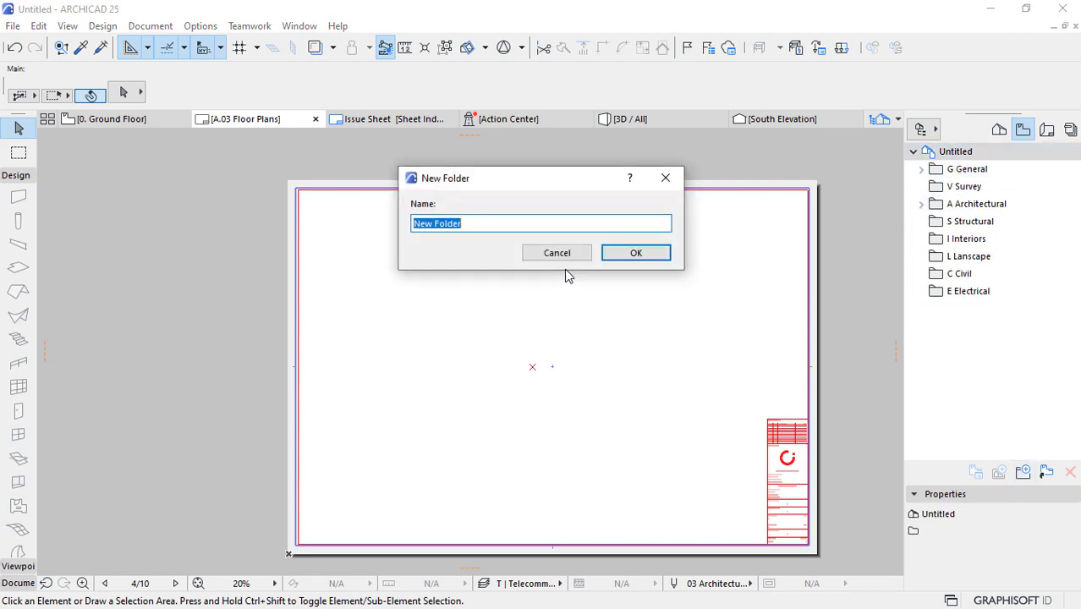
{"action": "type", "text": "M Mechanical"}
{"action": "left_click", "coordinate": [636, 257]}
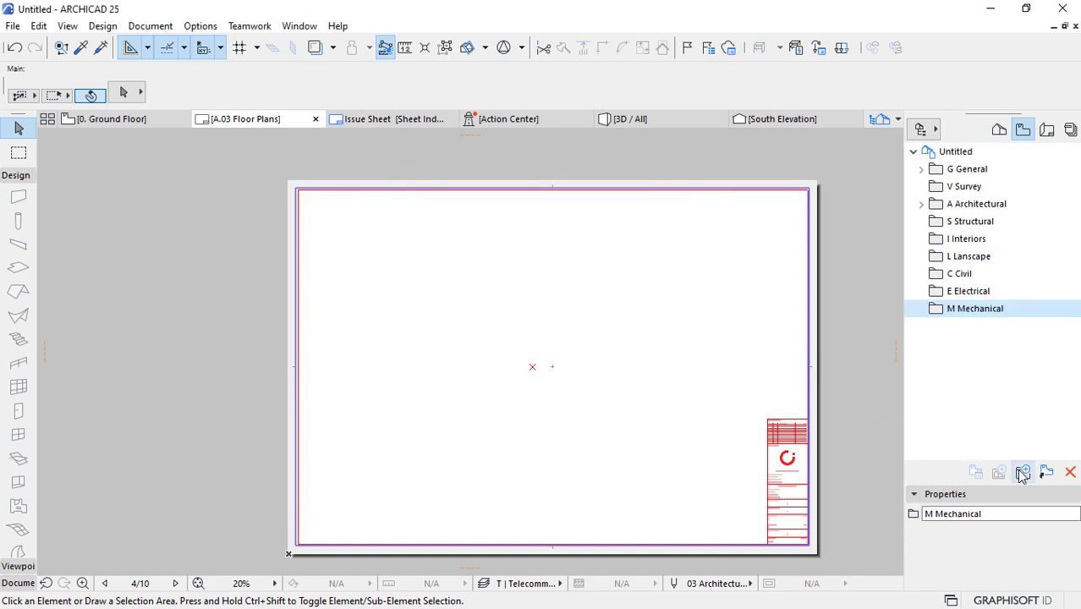
- Create a folder named P Plumbing under the project root, below M Mechanical
{"action": "left_click", "coordinate": [1021, 472]}
{"action": "left_click", "coordinate": [532, 256]}
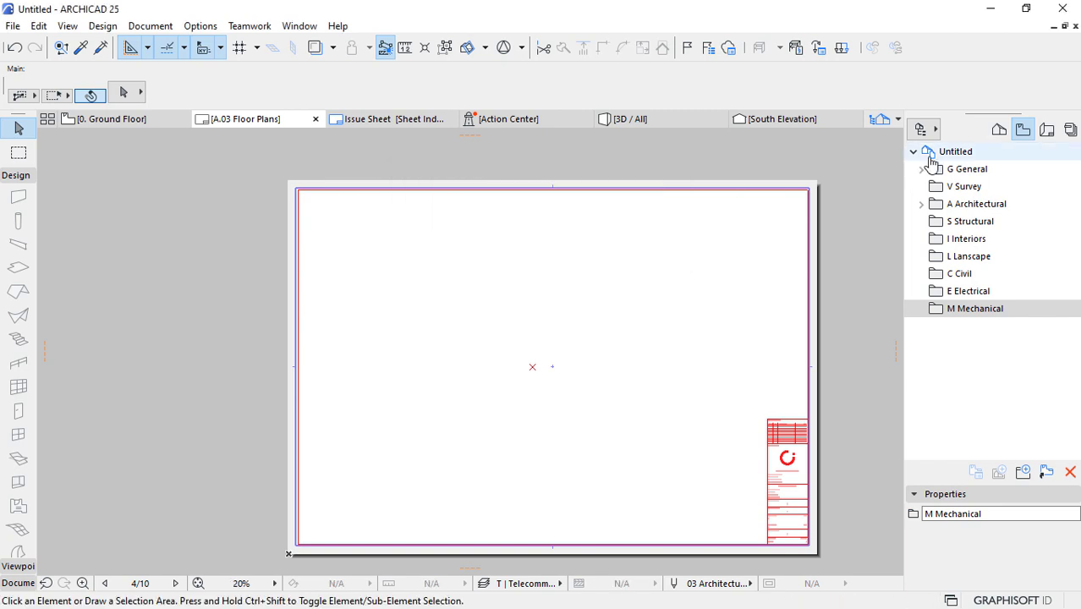
{"action": "left_click", "coordinate": [931, 159]}
{"action": "left_click", "coordinate": [1022, 472]}
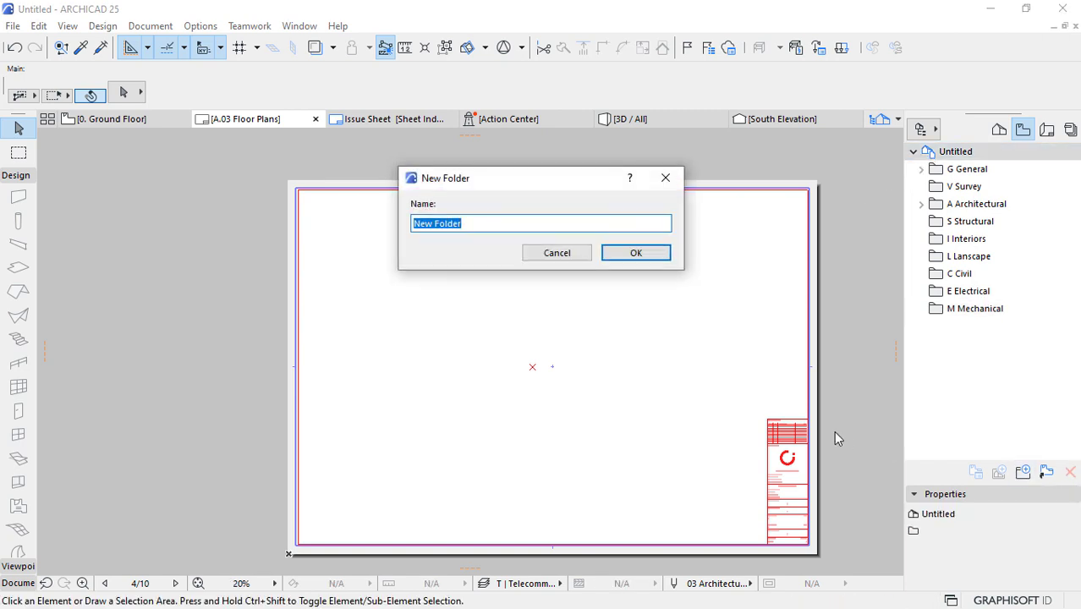
{"action": "type", "text": "P Plumbing"}
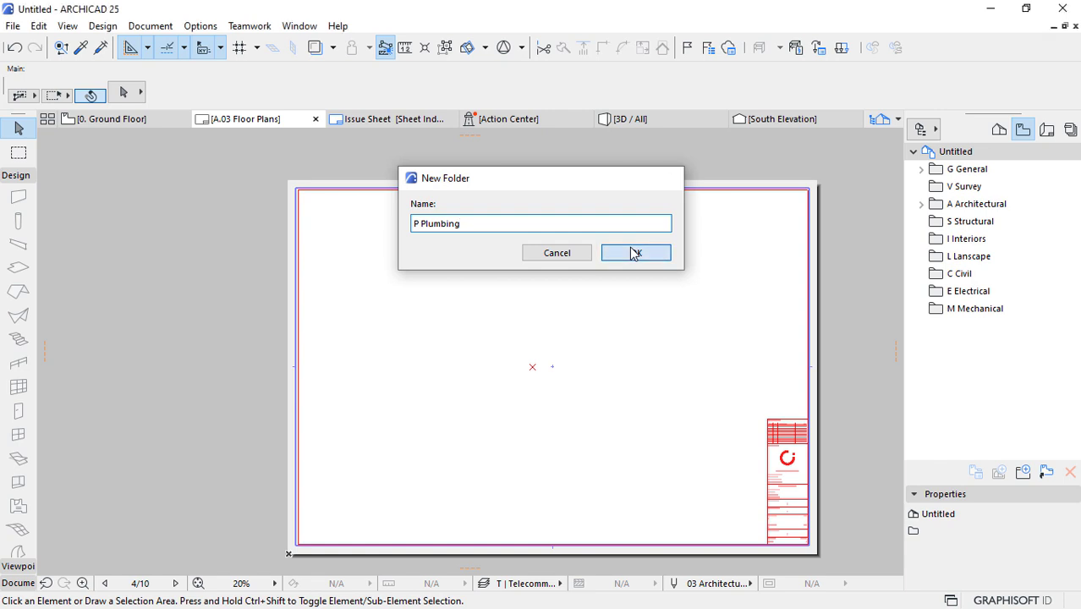
{"action": "left_click", "coordinate": [634, 252]}
- Create two top-level View Map folders named Q Equipment and Z Contractor/Shop drawings below P Plumbing
{"action": "left_click", "coordinate": [948, 153]}
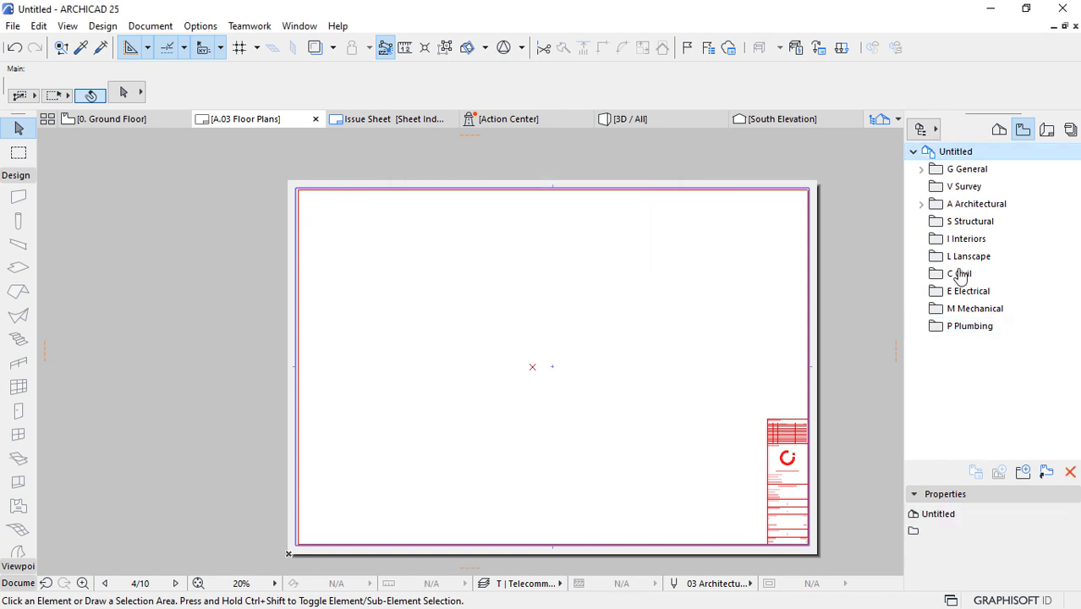
{"action": "left_click", "coordinate": [1022, 471]}
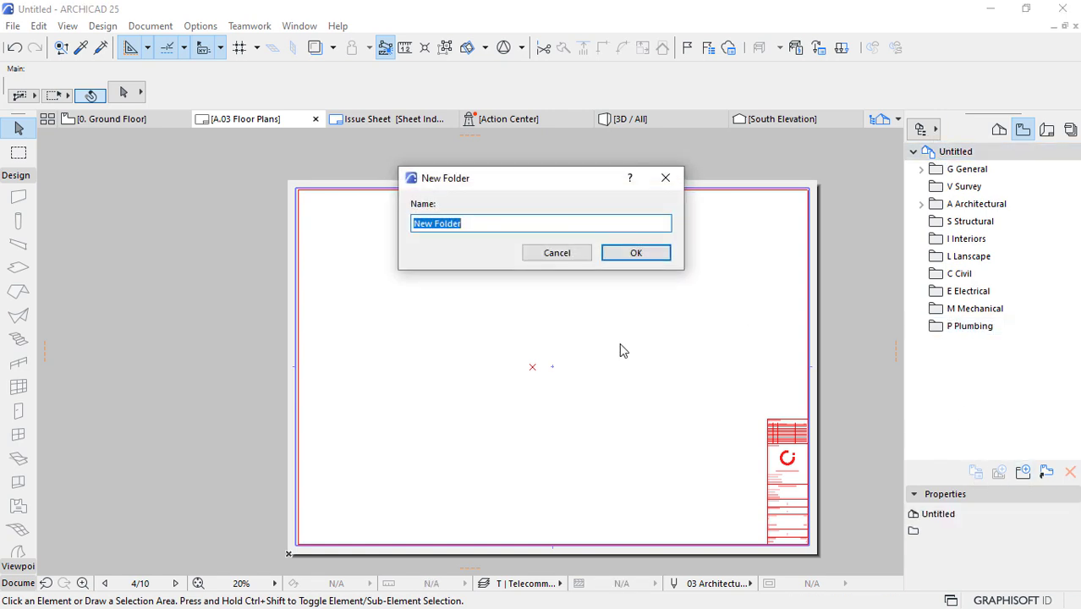
{"action": "type", "text": "Q Equipment"}
{"action": "left_click", "coordinate": [636, 252]}
{"action": "left_click", "coordinate": [956, 151]}
{"action": "left_click", "coordinate": [1022, 471]}
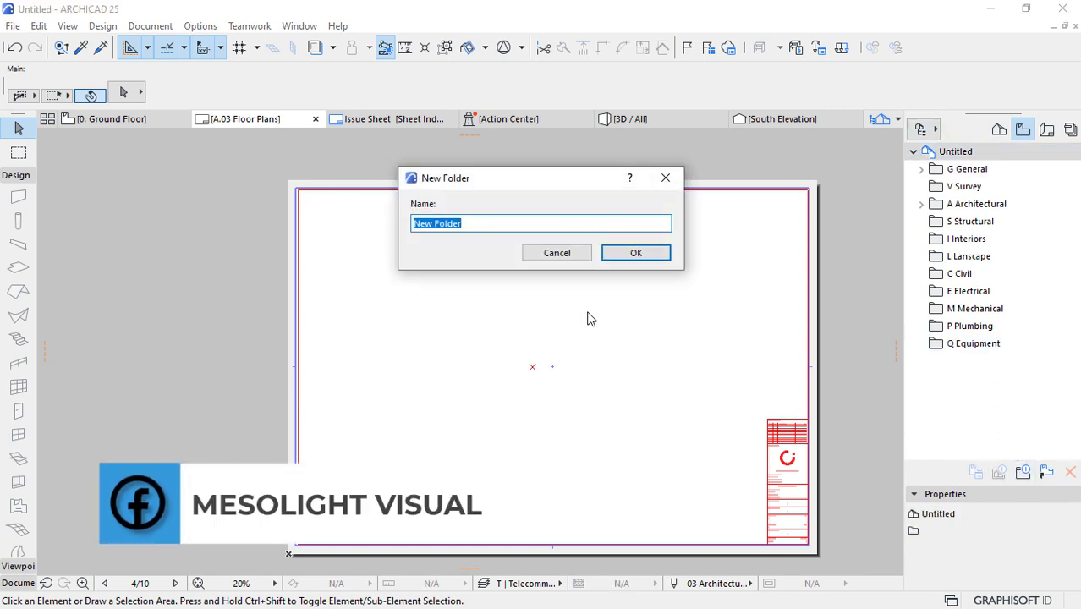
{"action": "type", "text": "Z Contractor/Shop drawings"}
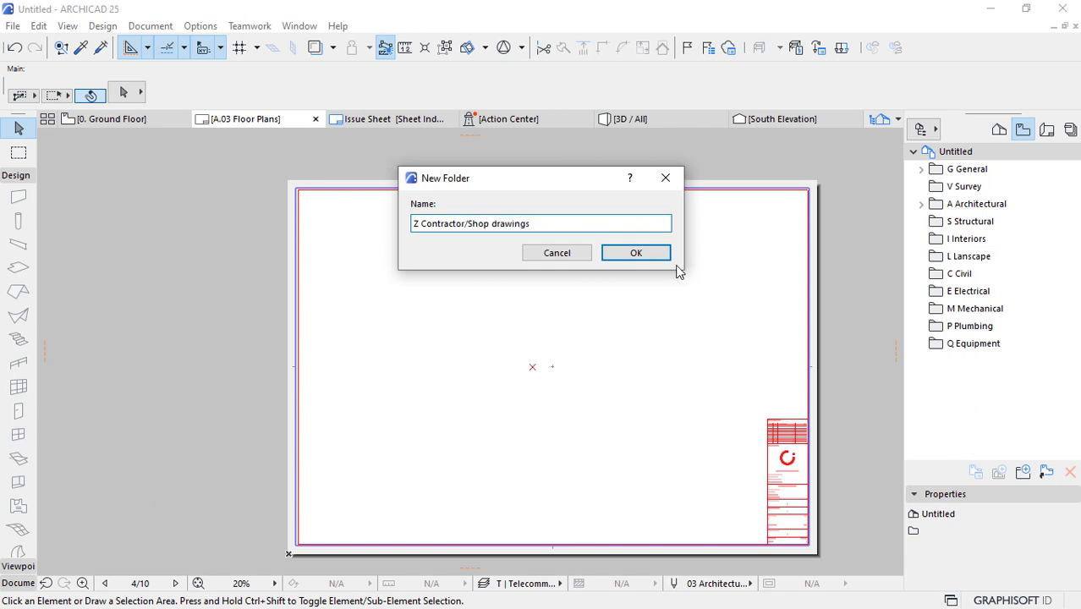
{"action": "left_click", "coordinate": [655, 254]}
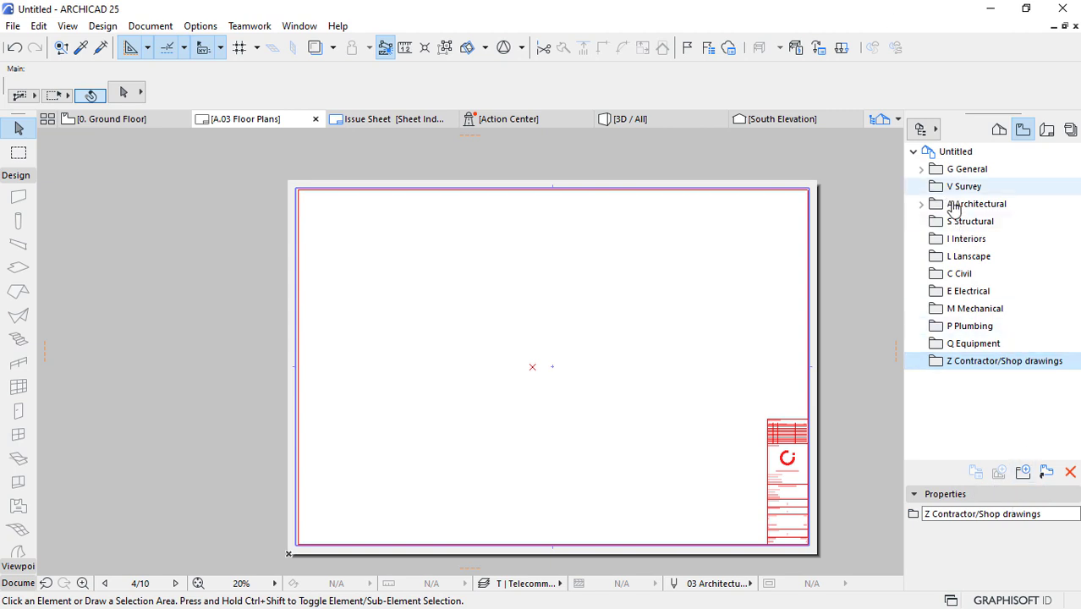
- Create a folder named Reports under the project root, below Z Contractor/Shop drawings
{"action": "left_click", "coordinate": [1023, 473]}
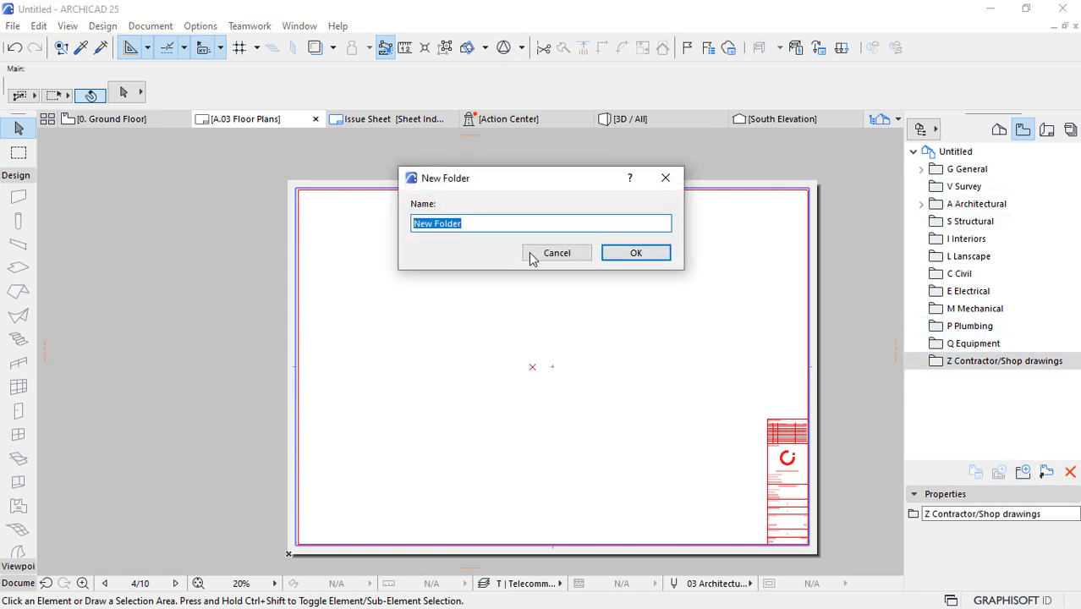
{"action": "left_click", "coordinate": [552, 255]}
{"action": "left_click", "coordinate": [964, 151]}
{"action": "left_click", "coordinate": [1024, 473]}
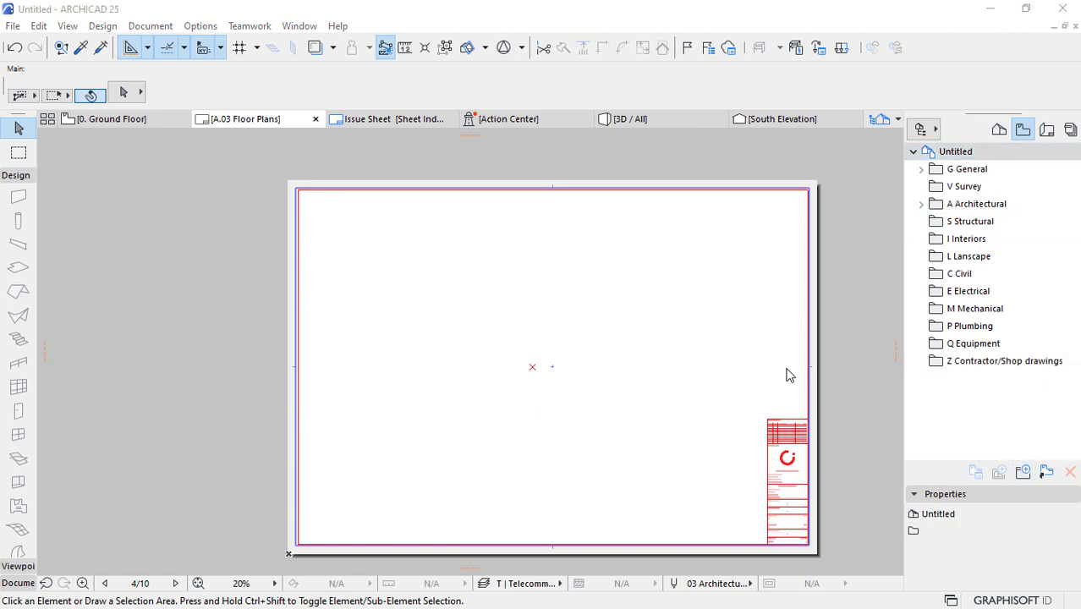
{"action": "type", "text": "Repo"}
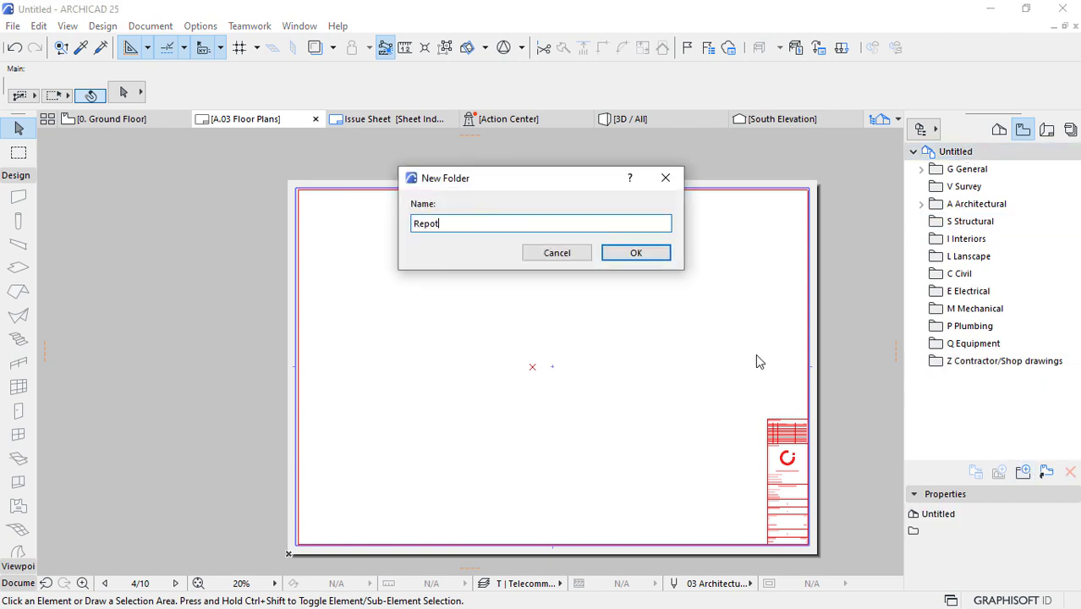
{"action": "type", "text": "rts"}
{"action": "left_click", "coordinate": [624, 257]}
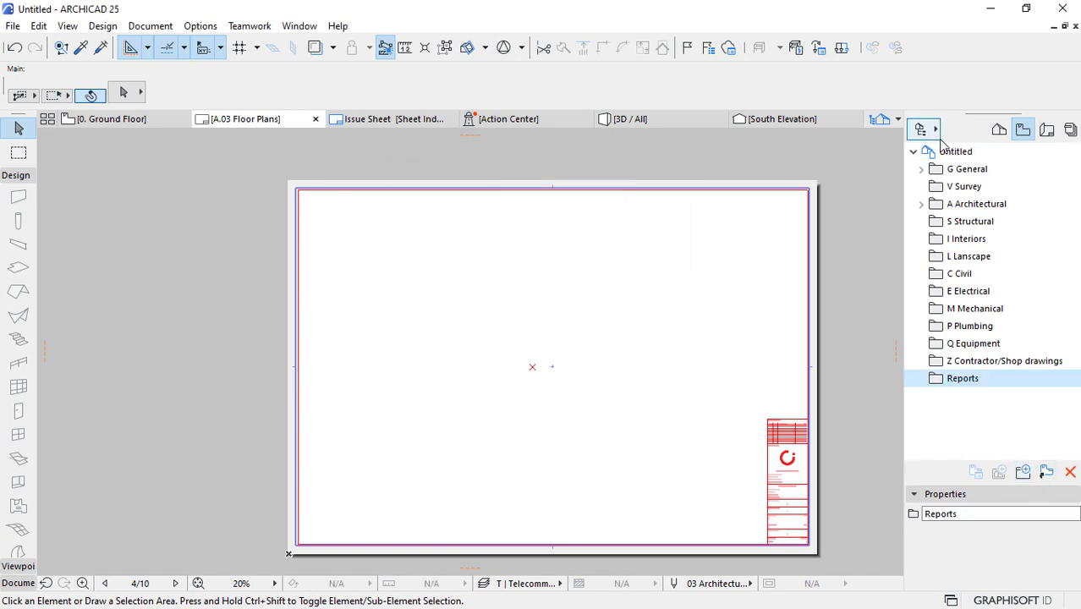
- Create a new folder named Worksheets at the root of the project's view map
{"action": "left_click", "coordinate": [960, 152]}
{"action": "left_click", "coordinate": [1023, 471]}
{"action": "type", "text": "Worksheets"}
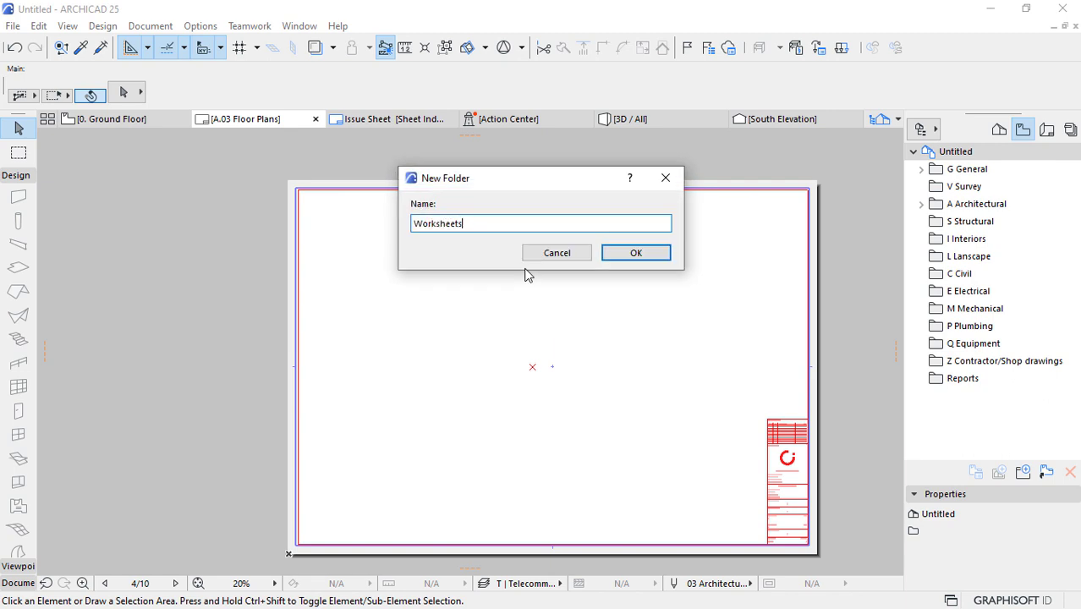
{"action": "left_click", "coordinate": [620, 258]}
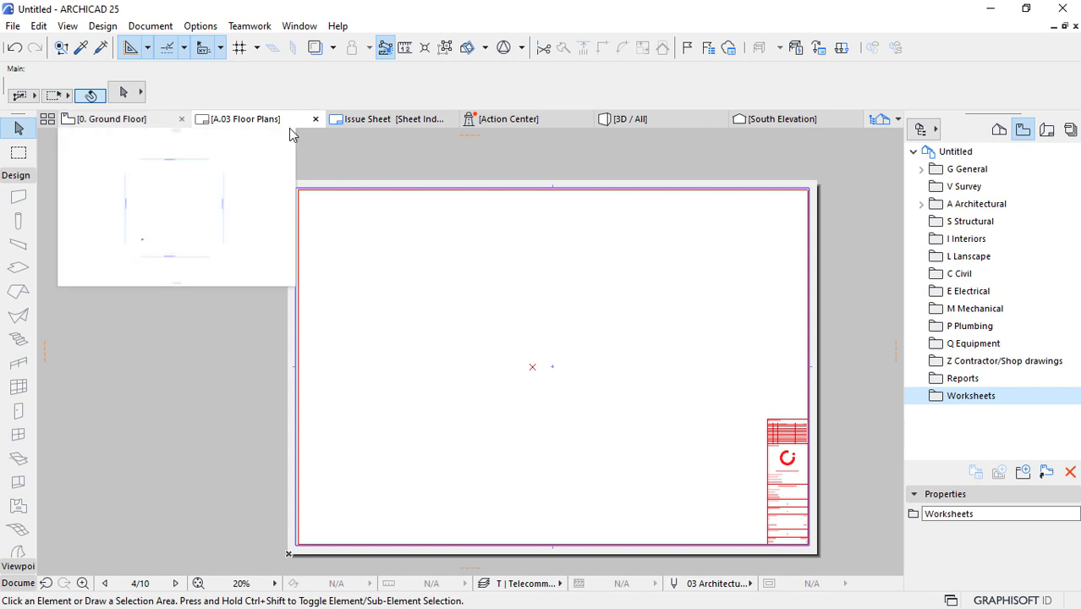
- Open the Site view in the A Architectural folder and review its view settings
{"action": "left_click", "coordinate": [925, 205]}
{"action": "double_click", "coordinate": [958, 221]}
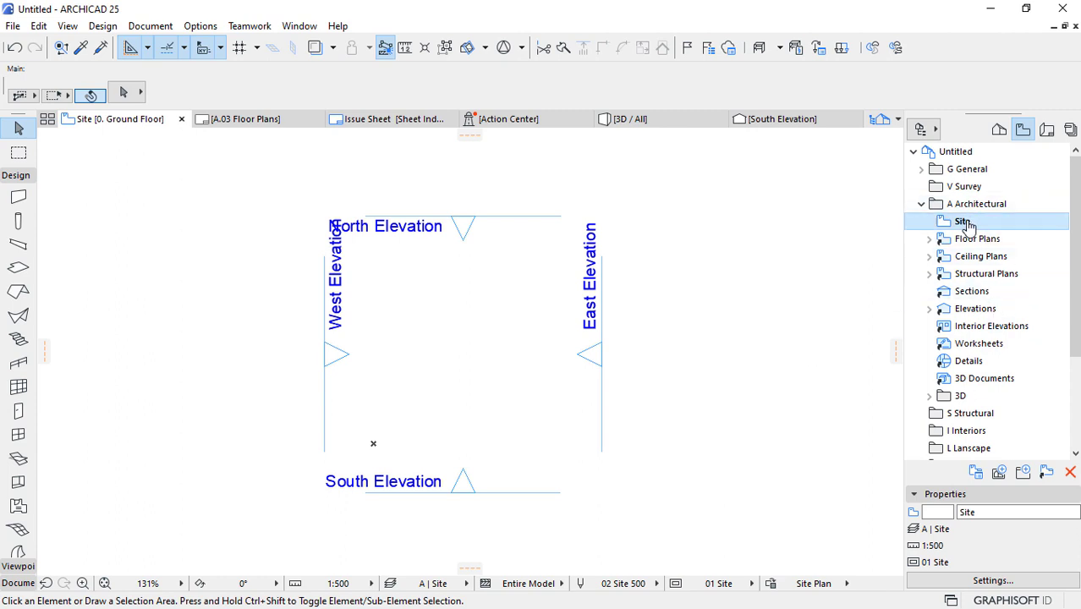
{"action": "left_click", "coordinate": [962, 223]}
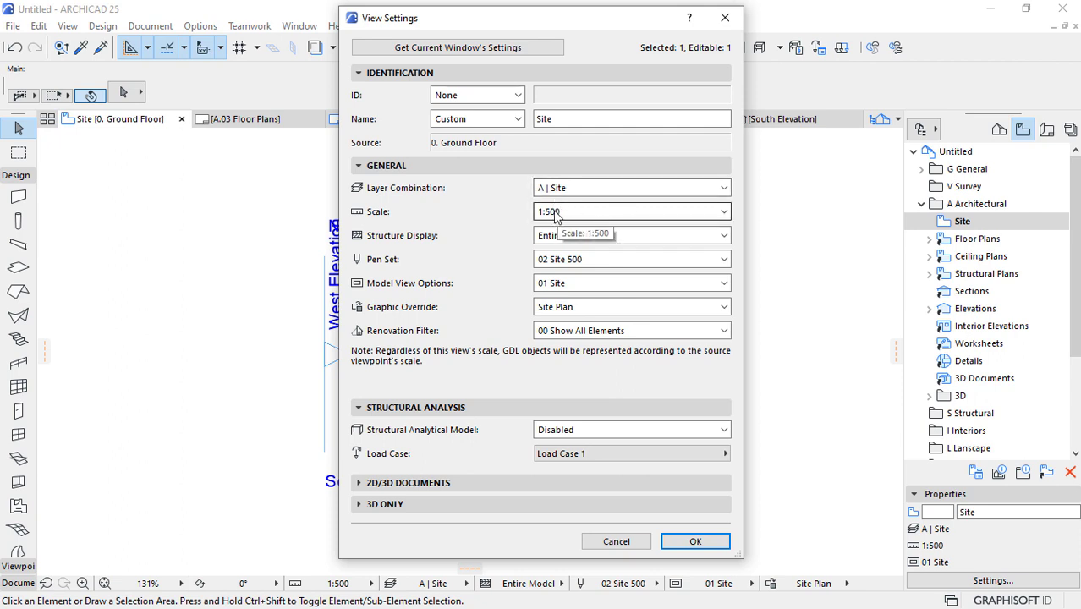
{"action": "left_click", "coordinate": [711, 541]}
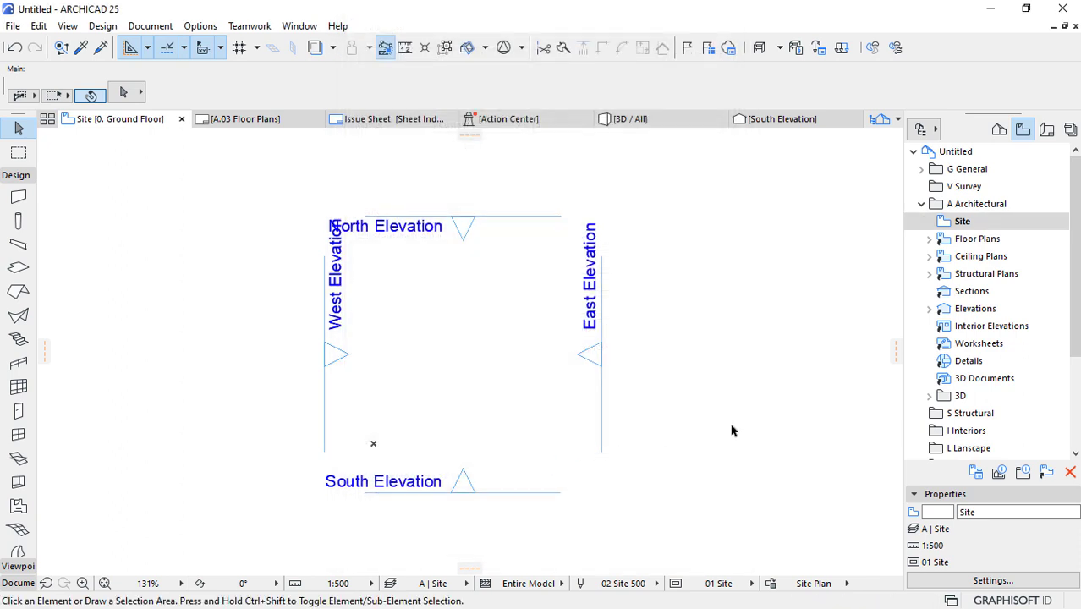
- Set the layer combination of the Ground Floor view under Floor Plans to A | Plans
{"action": "left_click", "coordinate": [928, 239]}
{"action": "left_click", "coordinate": [988, 291]}
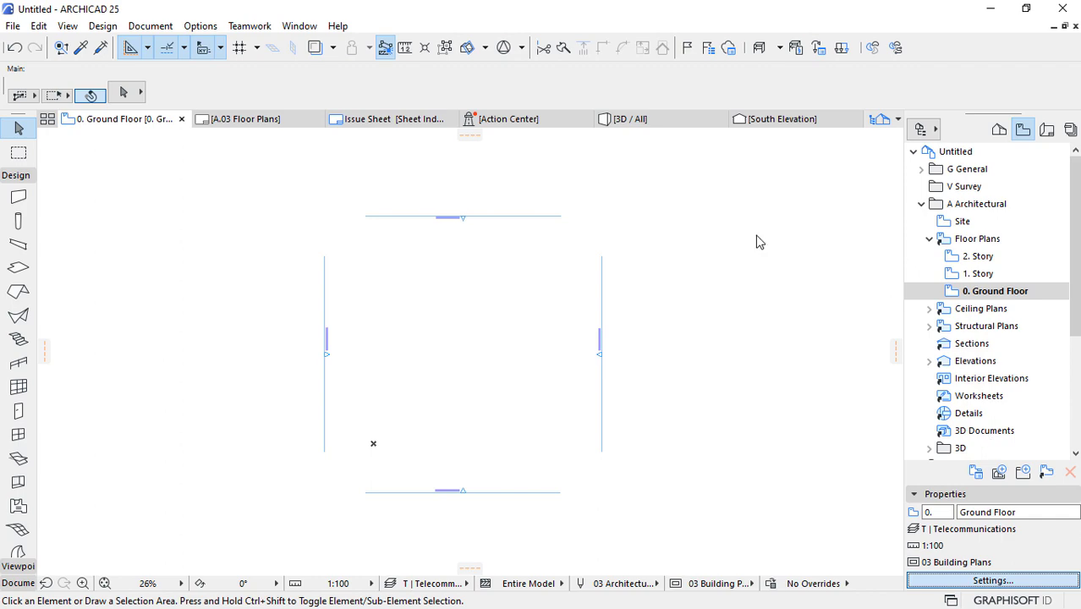
{"action": "left_click", "coordinate": [671, 187]}
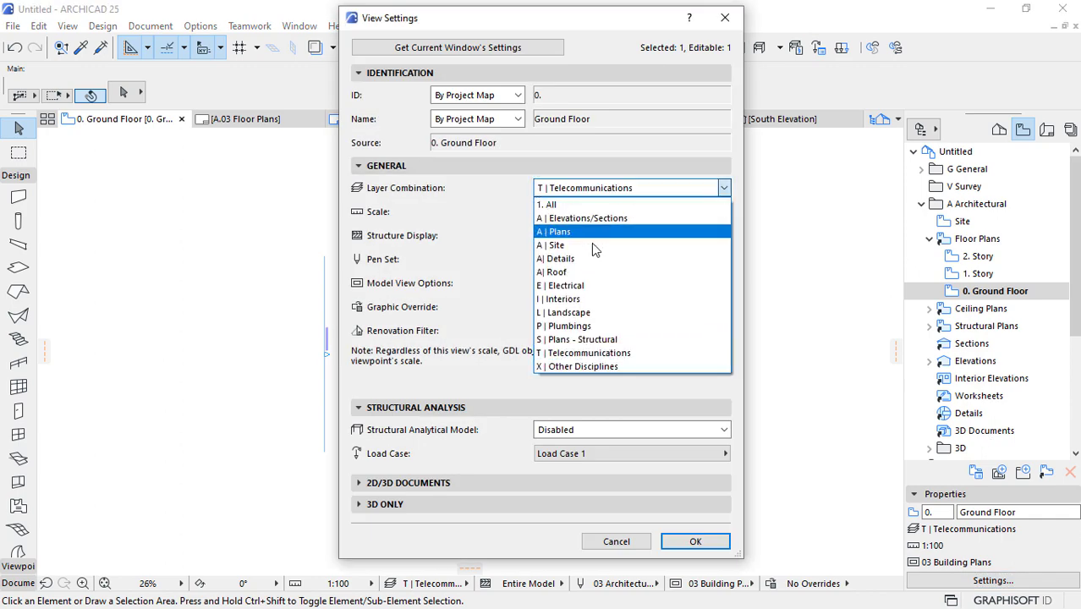
{"action": "left_click", "coordinate": [558, 232]}
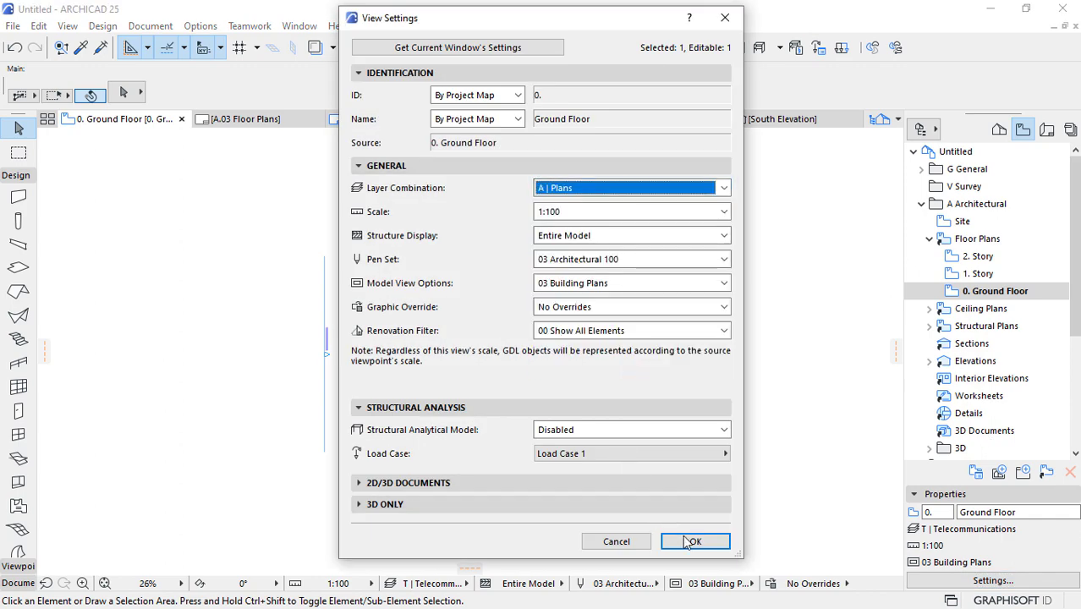
{"action": "left_click", "coordinate": [691, 540]}
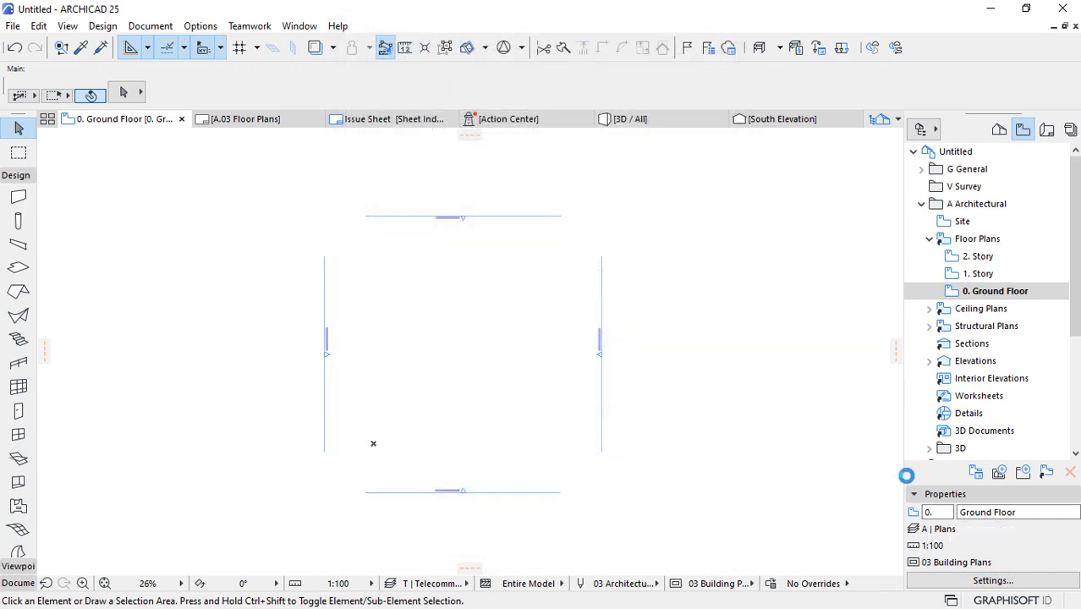
- Move the Ceiling Plans folder from A Architectural into the I Interiors folder
{"action": "left_click", "coordinate": [977, 312]}
{"action": "left_click_drag", "start_coordinate": [977, 312], "coordinate": [997, 395]}
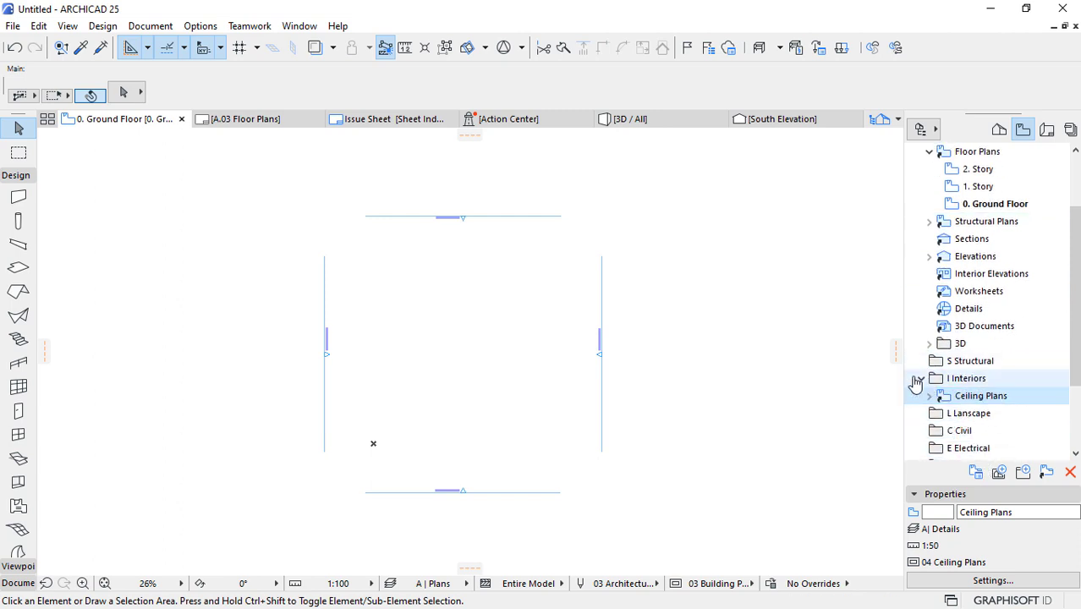
{"action": "left_click", "coordinate": [922, 378]}
{"action": "left_click", "coordinate": [922, 378]}
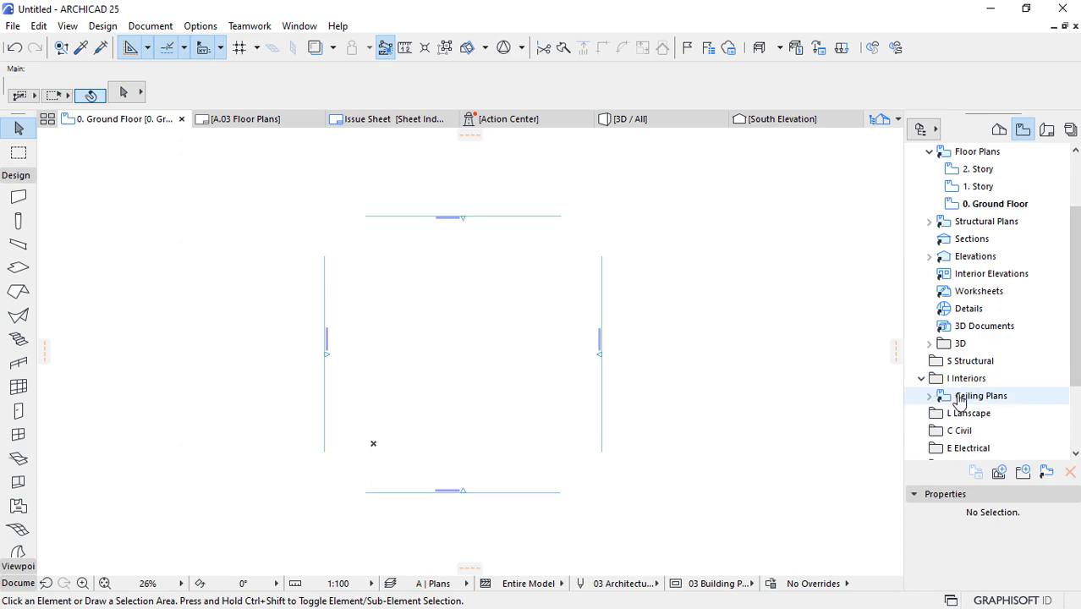
- Set the layer combination of the Ceiling Plans folder to I | Interiors
{"action": "left_click", "coordinate": [968, 396]}
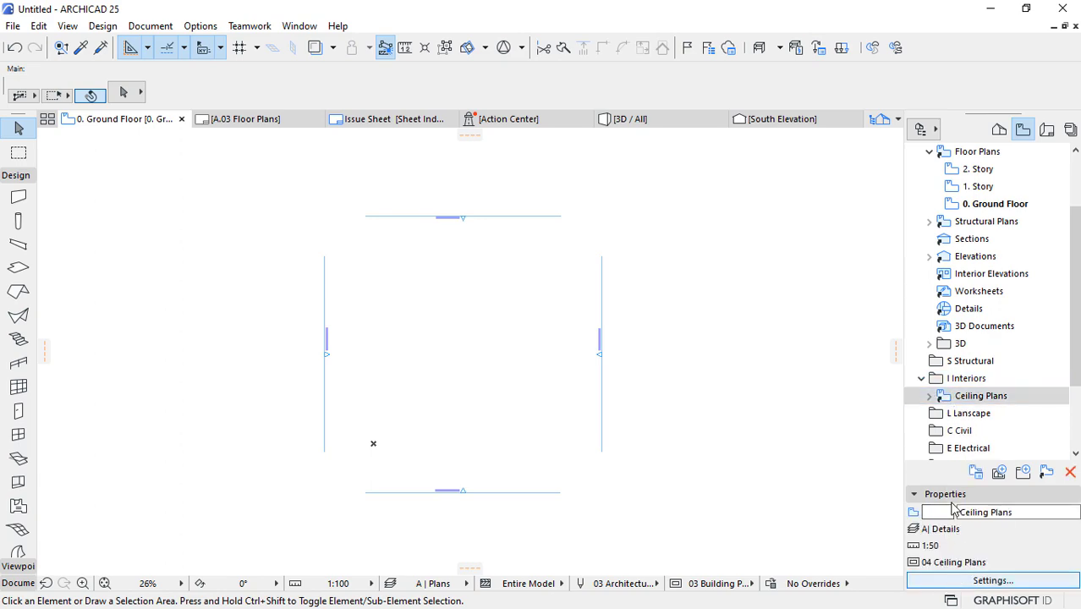
{"action": "left_click", "coordinate": [993, 581]}
{"action": "left_click", "coordinate": [581, 190]}
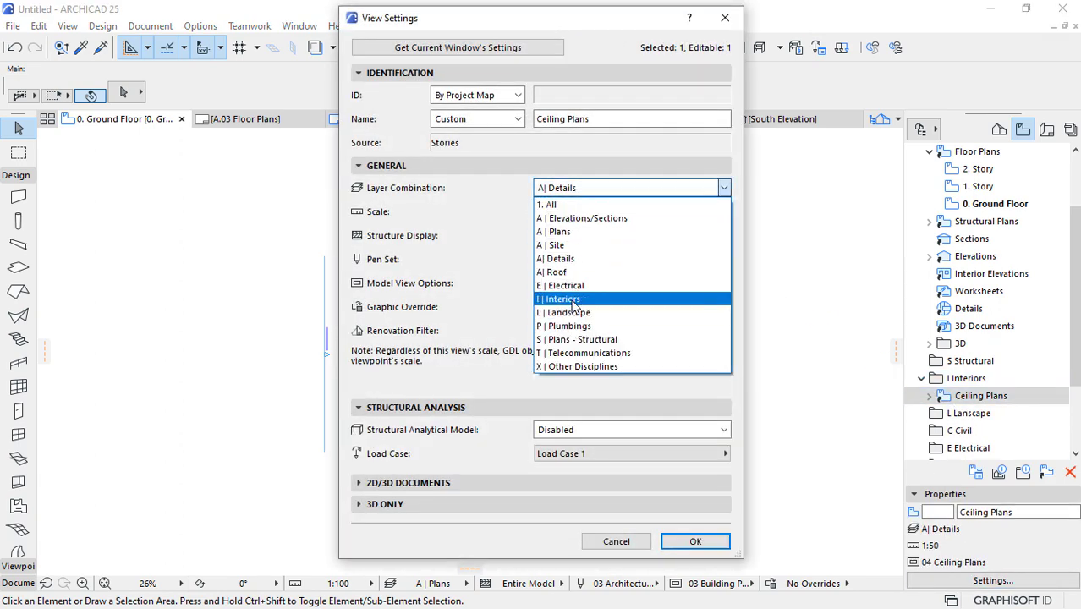
{"action": "left_click", "coordinate": [572, 299]}
{"action": "left_click", "coordinate": [692, 541]}
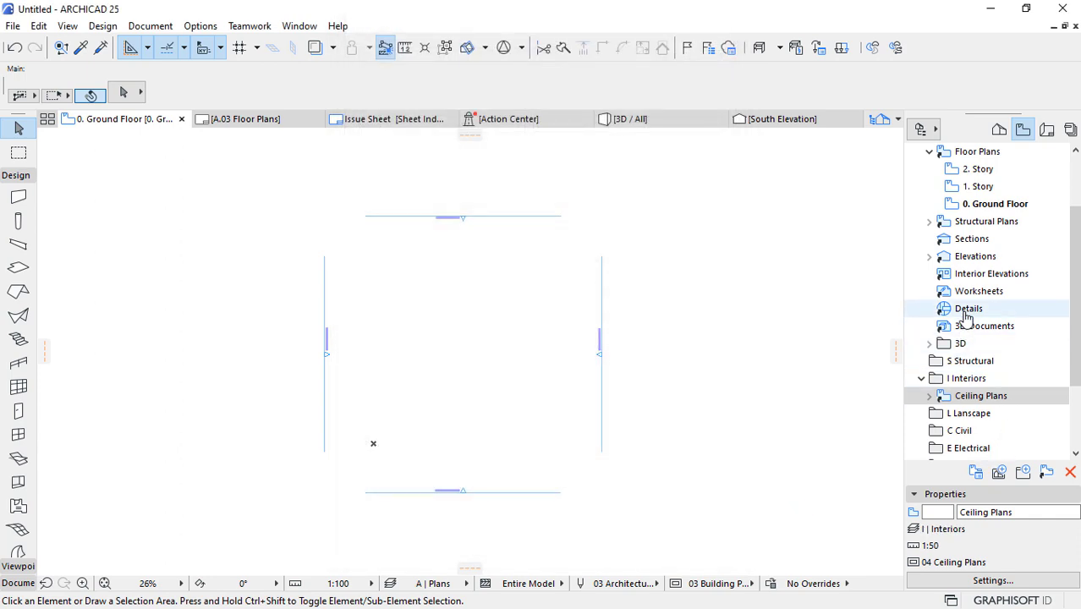
- Move the Structural Plans folder from A Architectural into the S Structural folder
{"action": "scroll", "coordinate": [966, 315], "scroll_direction": "up", "scroll_amount": 3}
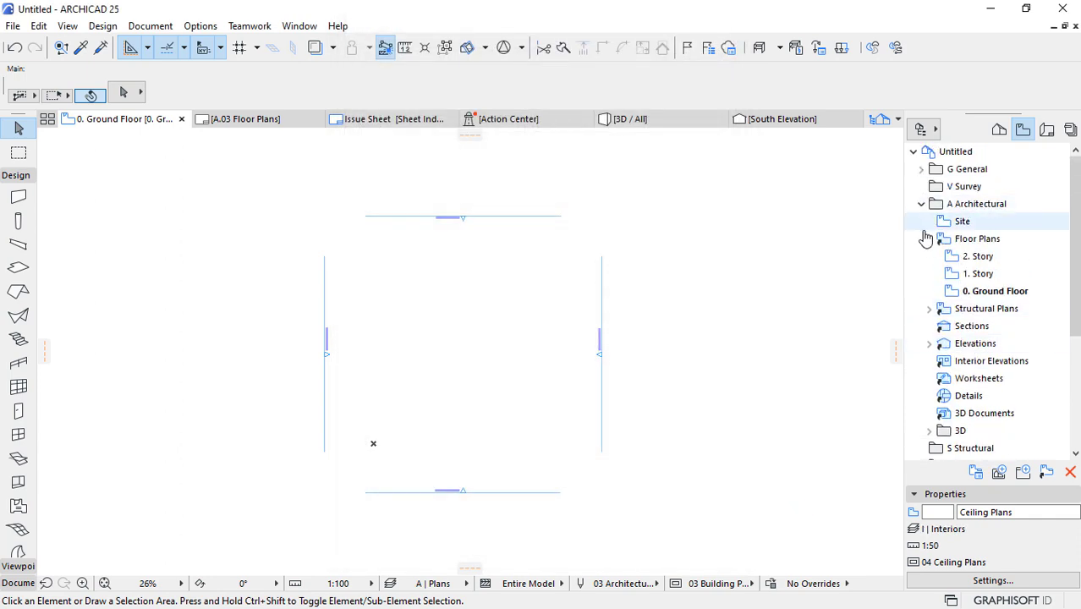
{"action": "left_click_drag", "start_coordinate": [973, 311], "coordinate": [975, 448]}
{"action": "scroll", "coordinate": [977, 385], "scroll_direction": "down", "scroll_amount": 2}
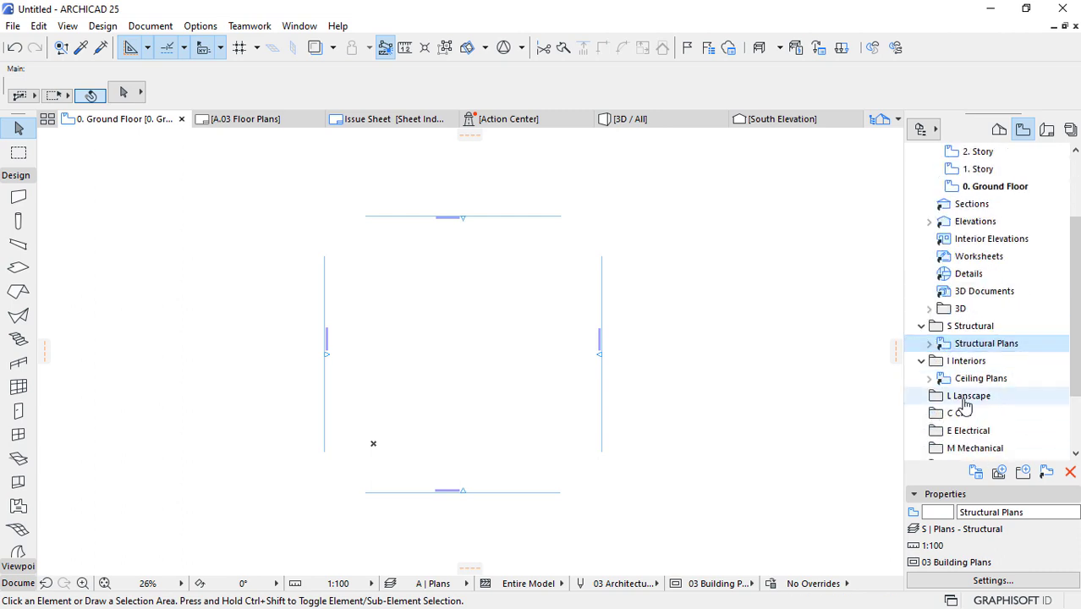
- Check the story views inside Ceiling Plans and Structural Plans, collapse both parent folders, and return to the Floor Plans' Ground Floor view
{"action": "left_click", "coordinate": [930, 378]}
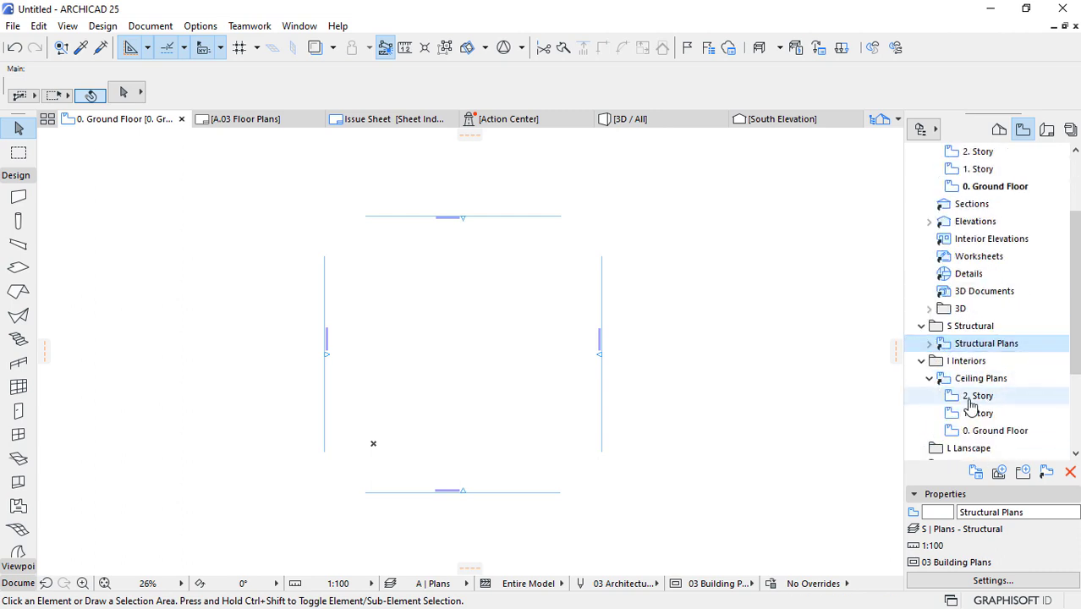
{"action": "left_click", "coordinate": [922, 361]}
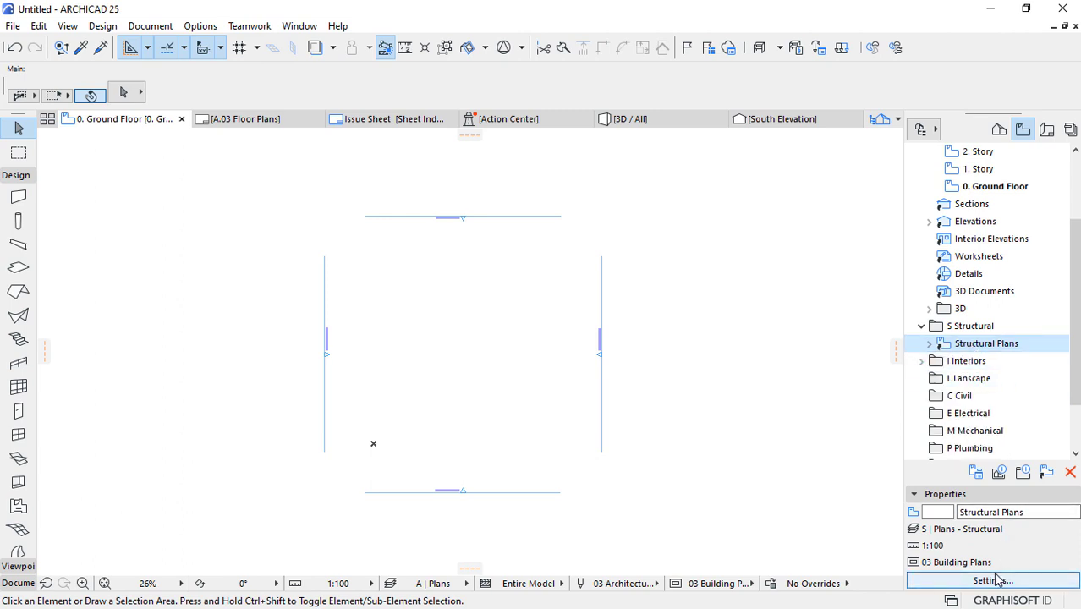
{"action": "left_click", "coordinate": [930, 344]}
{"action": "left_click", "coordinate": [981, 395]}
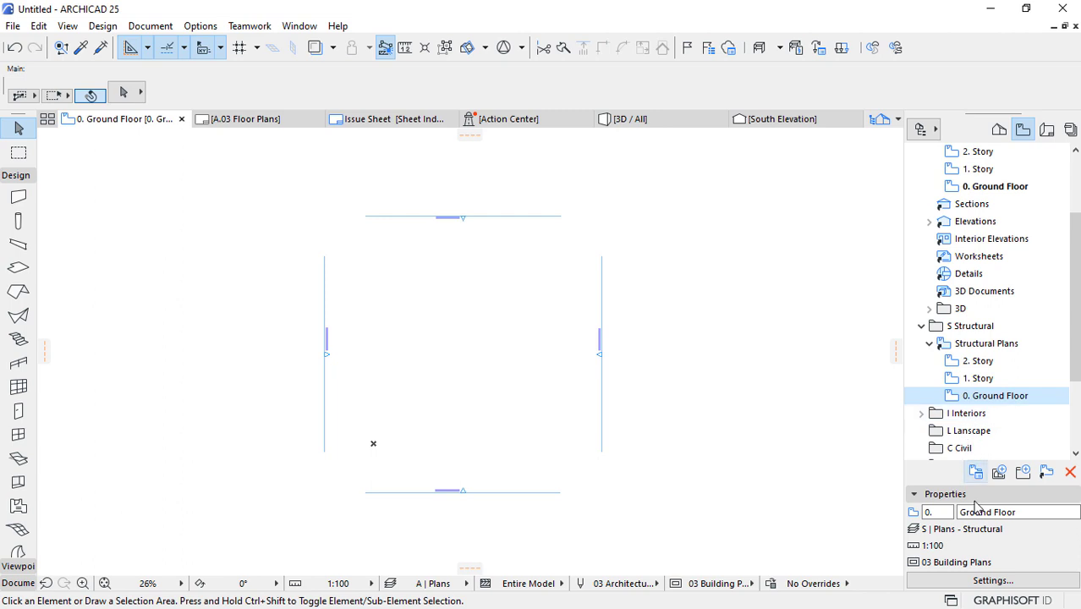
{"action": "left_click", "coordinate": [922, 326]}
{"action": "scroll", "coordinate": [941, 314], "scroll_direction": "up", "scroll_amount": 2}
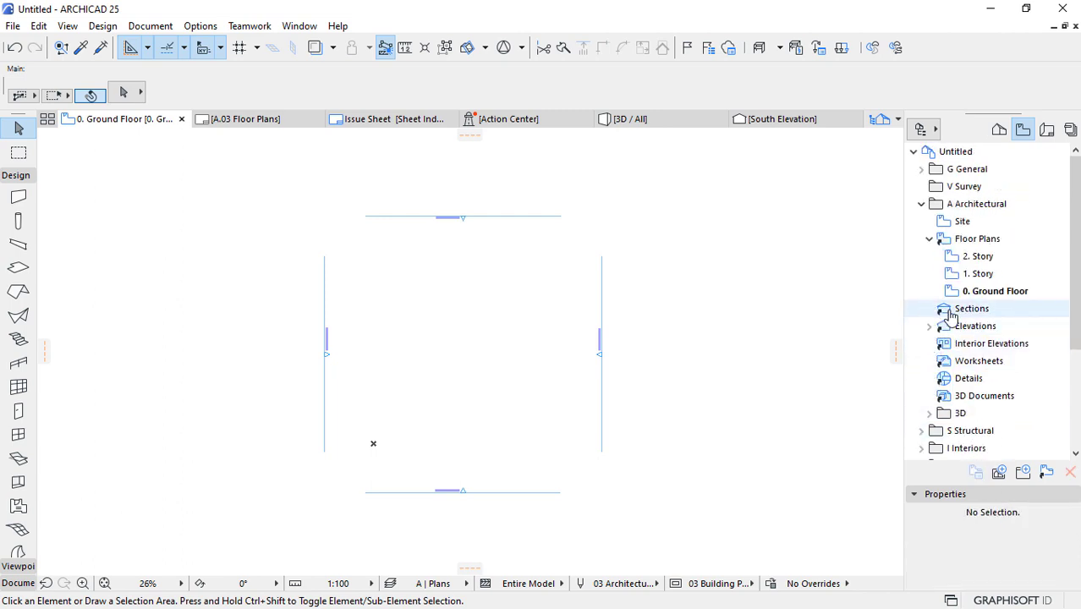
{"action": "left_click", "coordinate": [981, 293]}
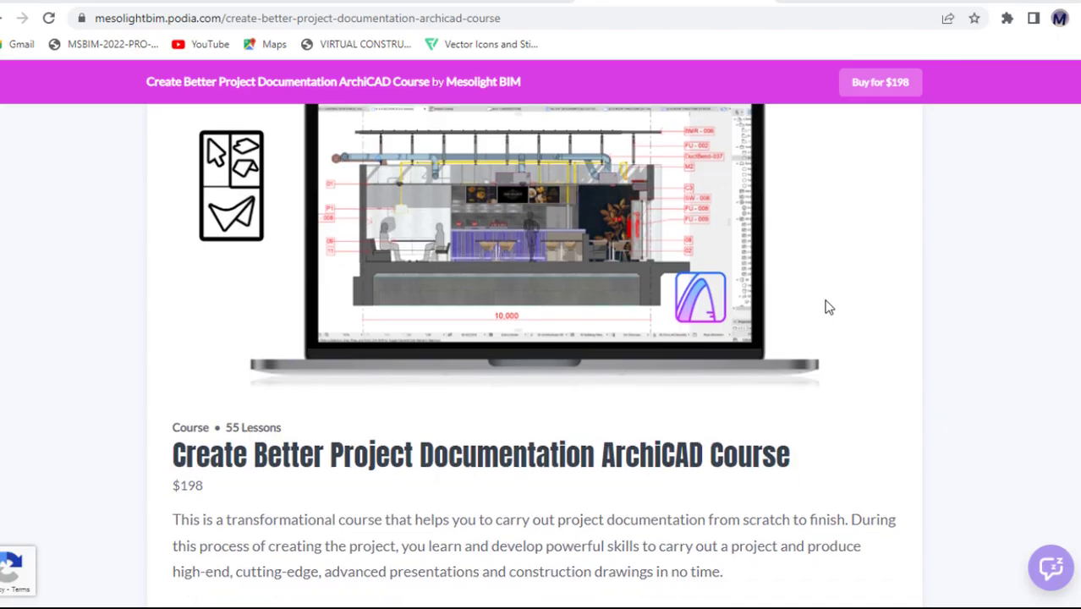
- Read through the module descriptions and lesson list on the Create Better Project Documentation ArchiCAD Course web page
{"action": "scroll", "coordinate": [826, 306], "scroll_direction": "down", "scroll_amount": 5}
{"action": "scroll", "coordinate": [828, 307], "scroll_direction": "down", "scroll_amount": 4}
{"action": "scroll", "coordinate": [828, 307], "scroll_direction": "down", "scroll_amount": 8}
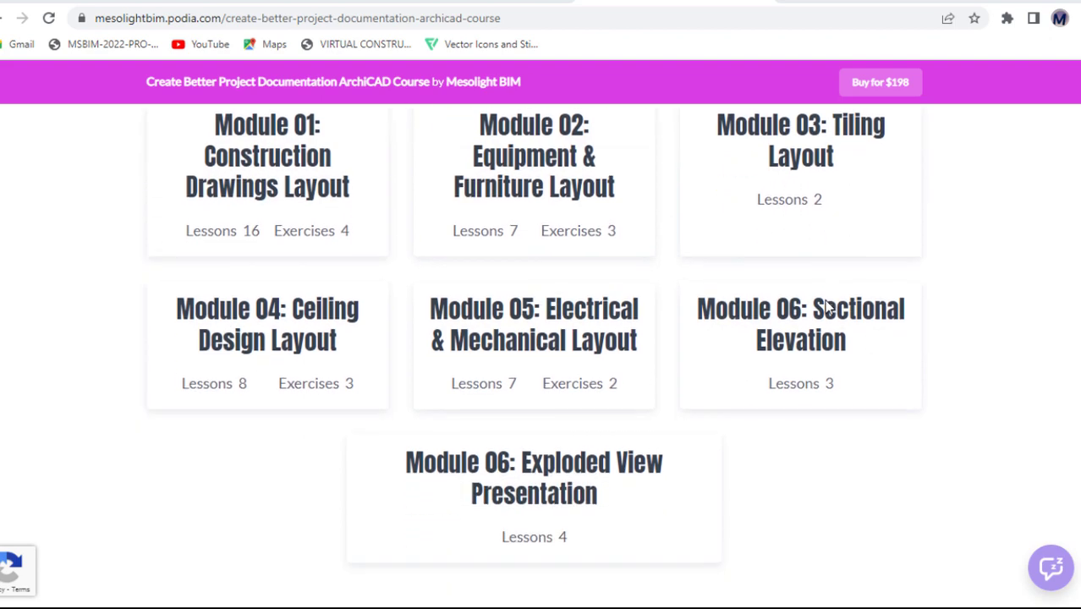
{"action": "scroll", "coordinate": [828, 307], "scroll_direction": "down", "scroll_amount": 14}
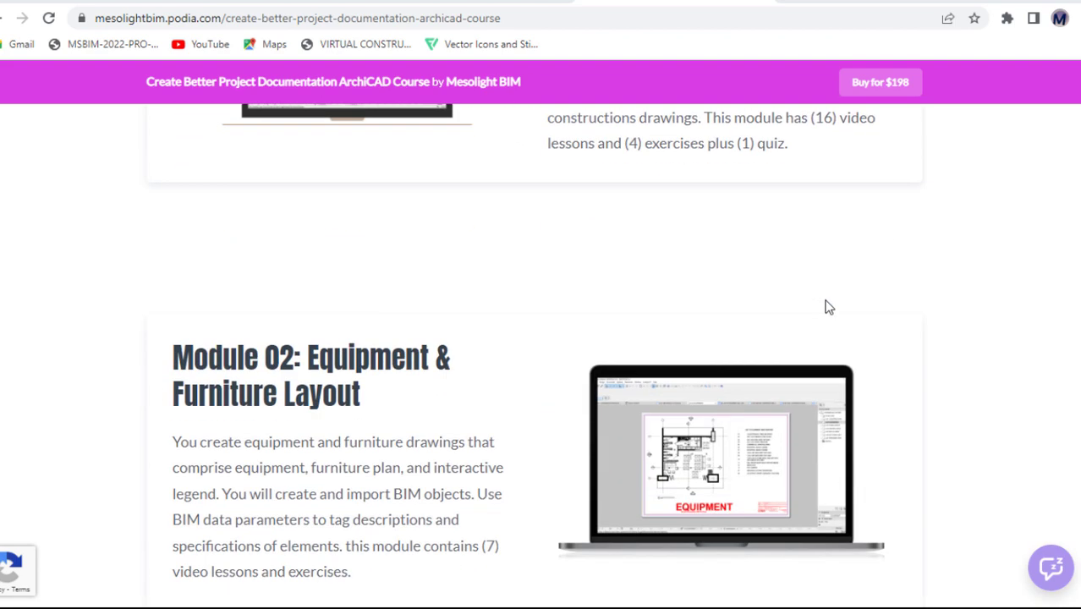
{"action": "scroll", "coordinate": [828, 307], "scroll_direction": "down", "scroll_amount": 14}
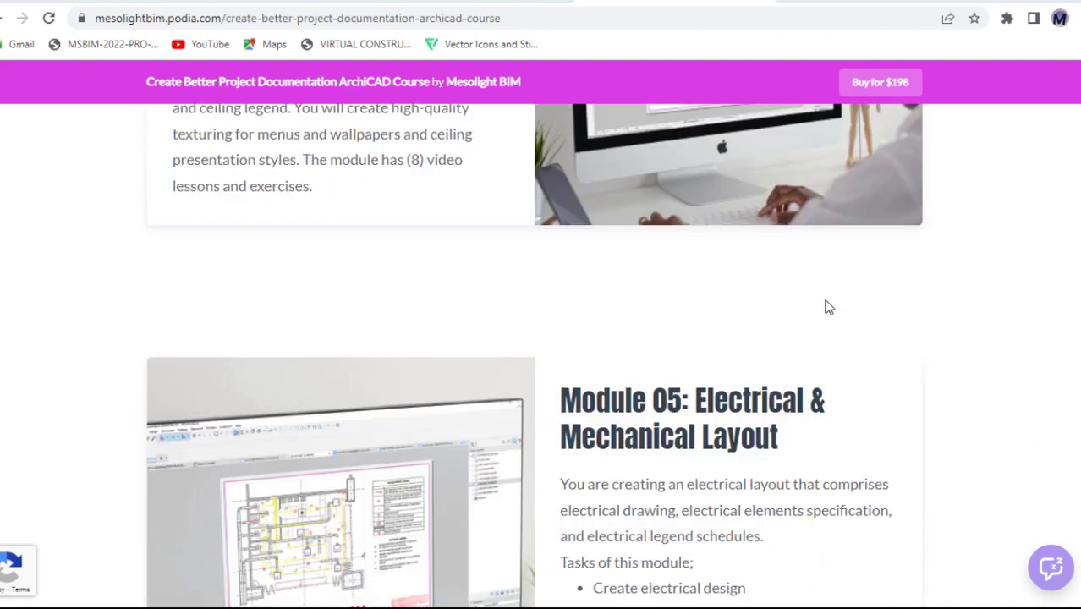
{"action": "scroll", "coordinate": [828, 307], "scroll_direction": "down", "scroll_amount": 17}
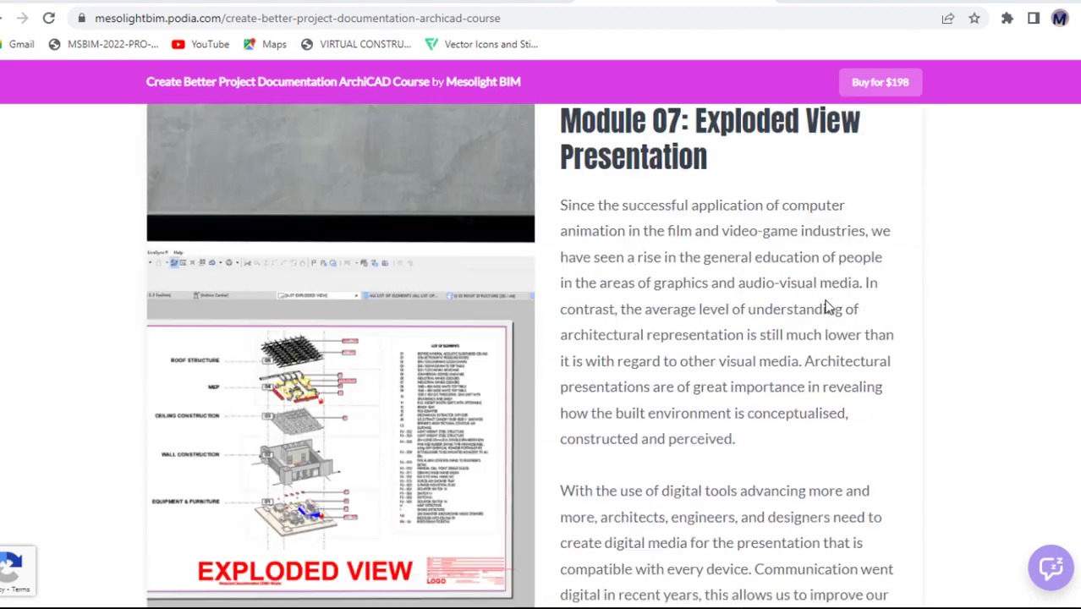
{"action": "scroll", "coordinate": [828, 307], "scroll_direction": "down", "scroll_amount": 12}
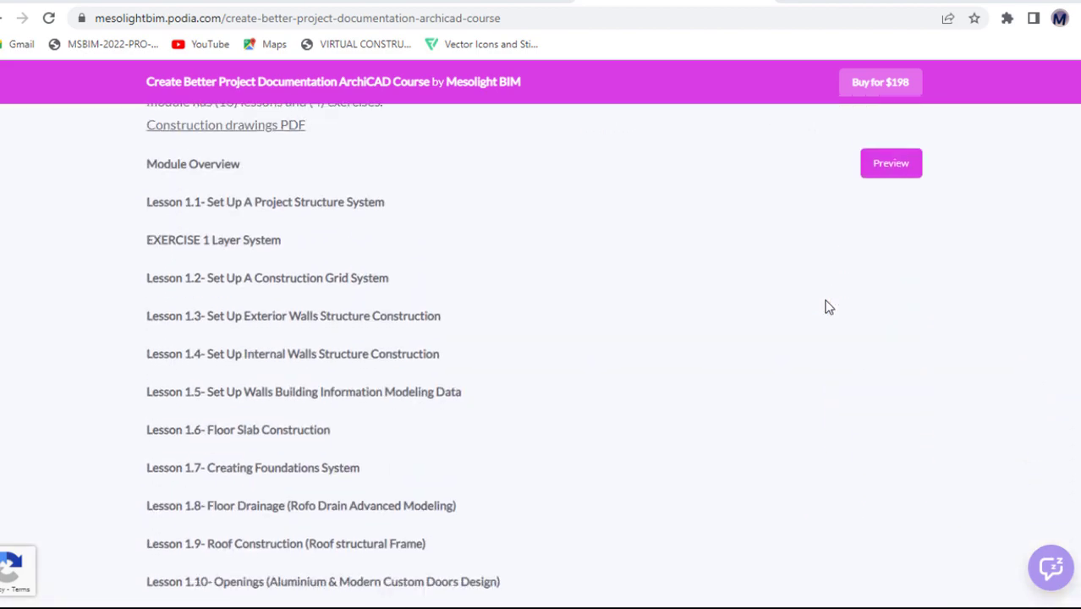
{"action": "scroll", "coordinate": [828, 307], "scroll_direction": "down", "scroll_amount": 15}
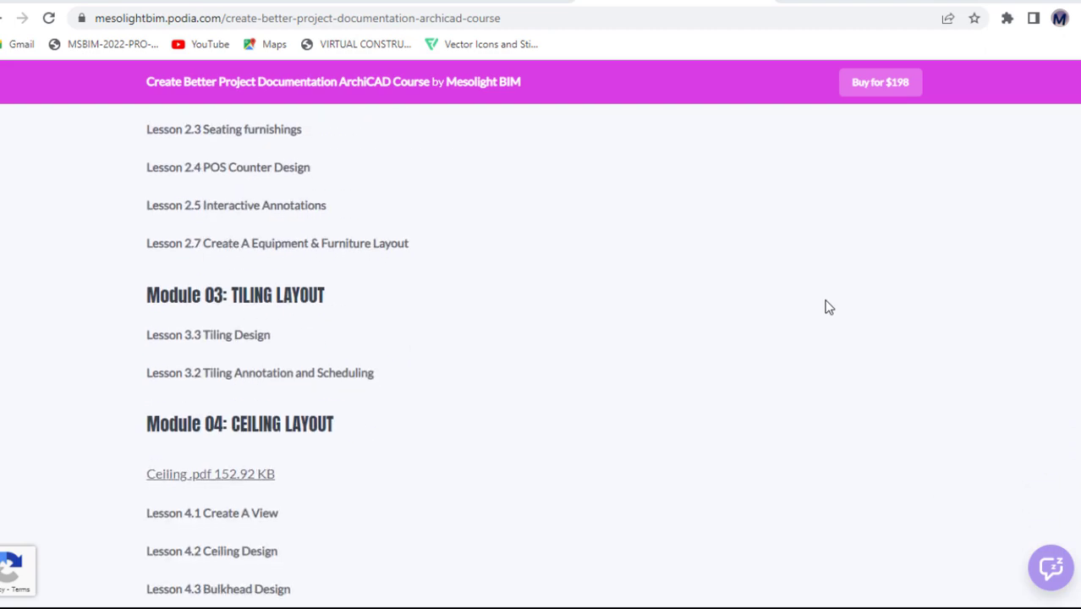
{"action": "scroll", "coordinate": [828, 307], "scroll_direction": "down", "scroll_amount": 4}
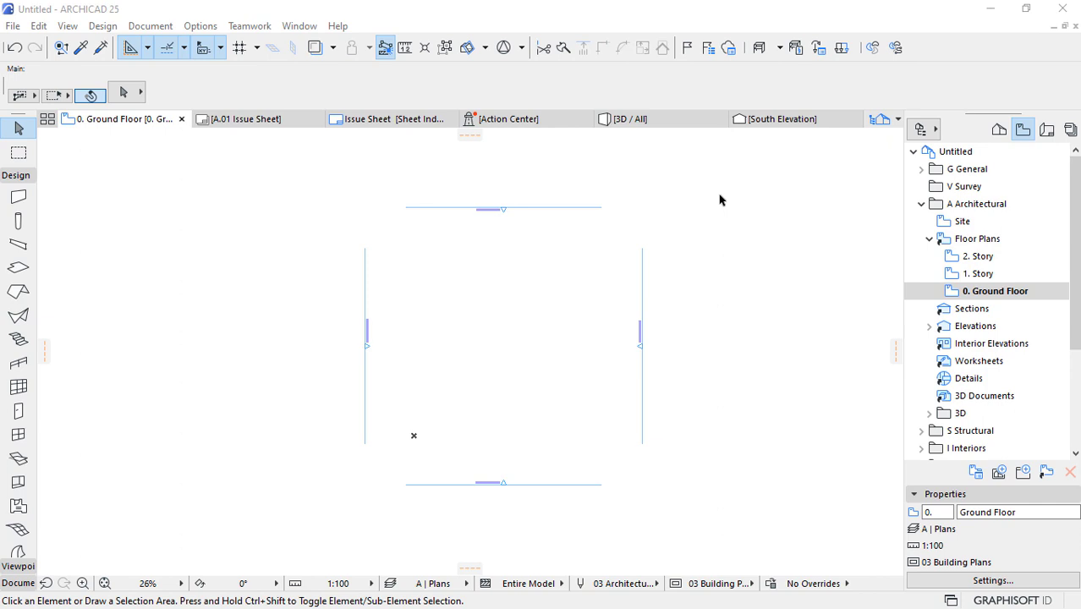
- Select all four elevation markers on the Ground Floor plan and give them the Circle 3 style with an Air Space background fill
{"action": "scroll", "coordinate": [612, 327], "scroll_direction": "up", "scroll_amount": 1}
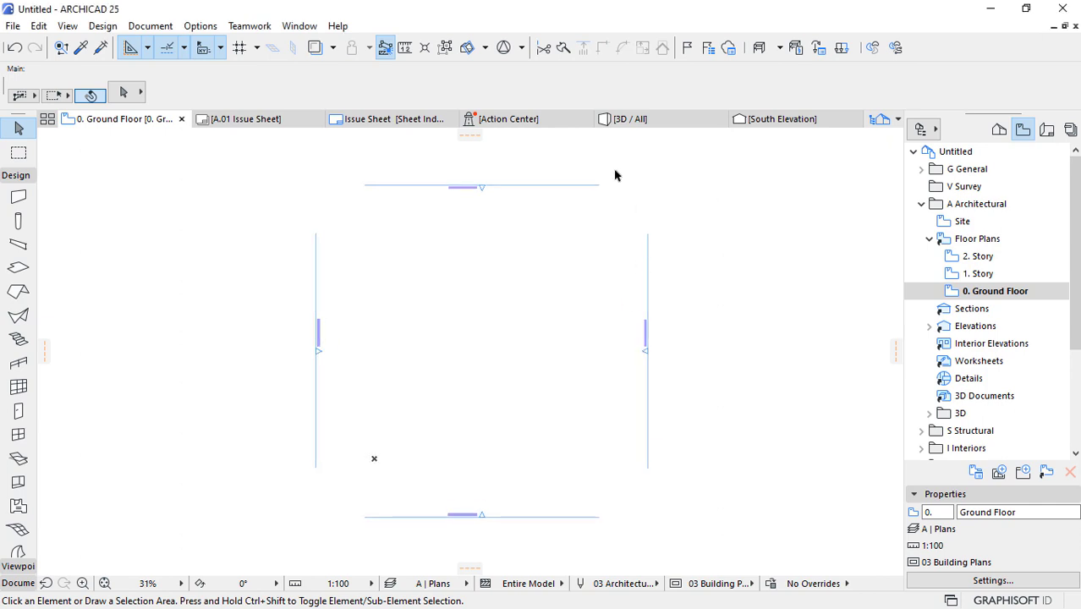
{"action": "scroll", "coordinate": [651, 373], "scroll_direction": "up", "scroll_amount": 12}
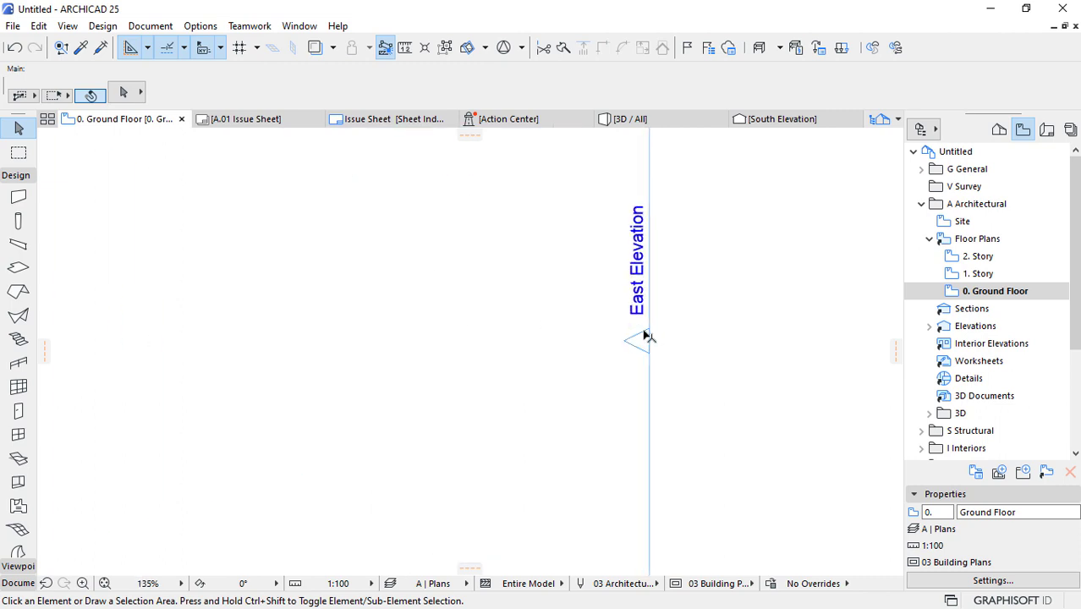
{"action": "scroll", "coordinate": [655, 340], "scroll_direction": "up", "scroll_amount": 4}
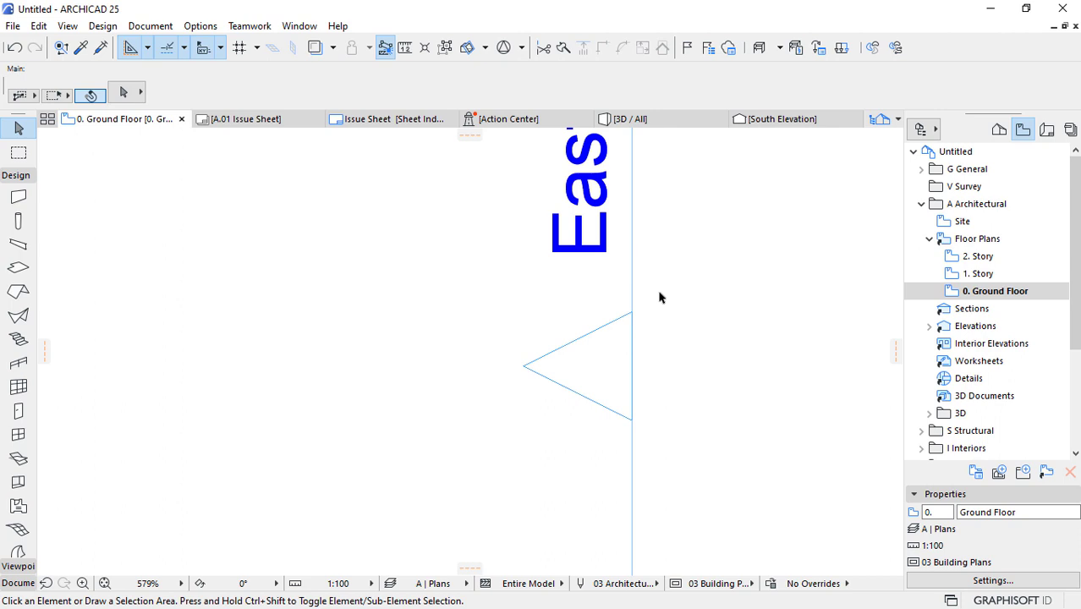
{"action": "scroll", "coordinate": [605, 310], "scroll_direction": "down", "scroll_amount": 14}
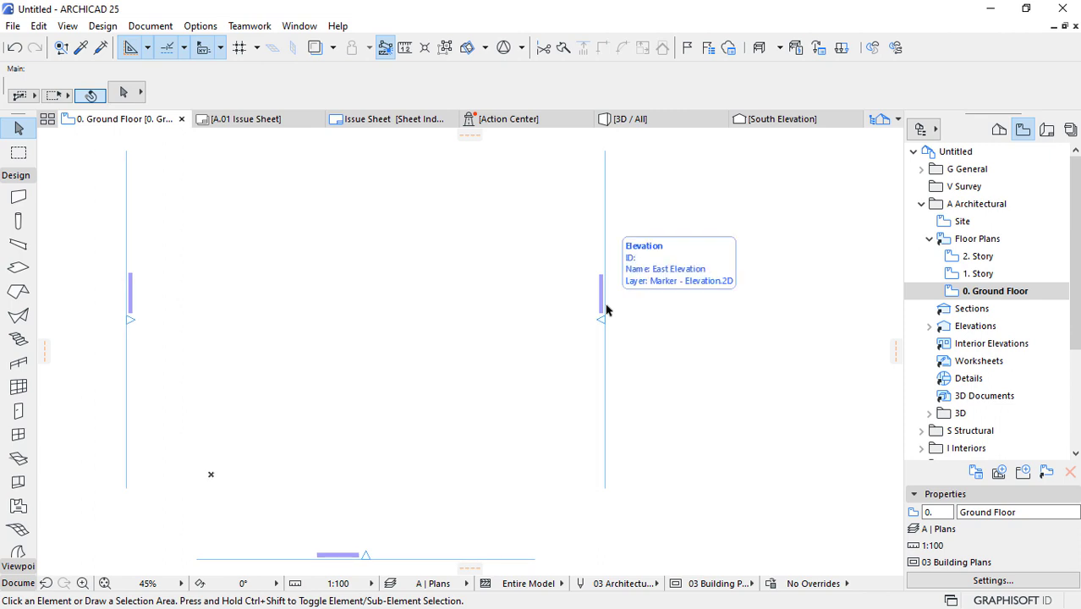
{"action": "scroll", "coordinate": [605, 310], "scroll_direction": "down", "scroll_amount": 2}
{"action": "scroll", "coordinate": [479, 339], "scroll_direction": "down", "scroll_amount": 1}
{"action": "left_click_drag", "start_coordinate": [682, 148], "coordinate": [191, 417]}
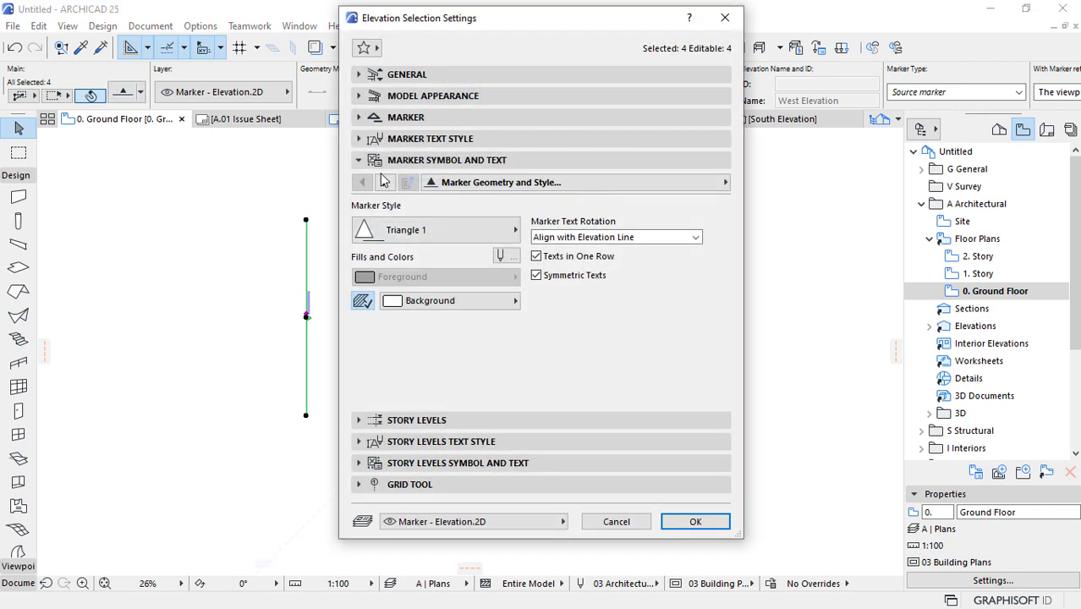
{"action": "left_click", "coordinate": [484, 231]}
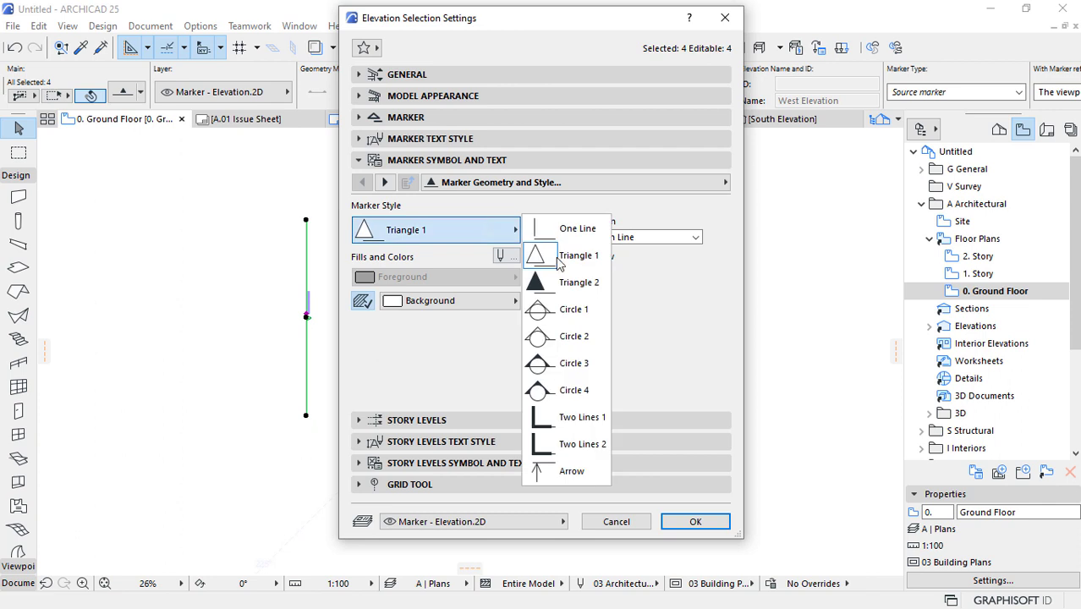
{"action": "left_click", "coordinate": [565, 364]}
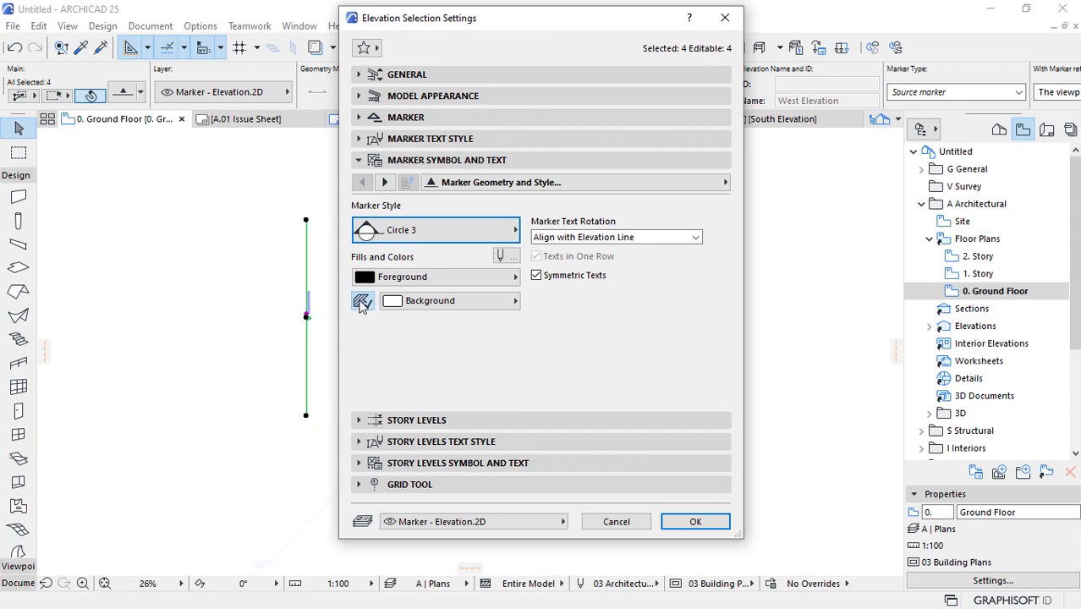
{"action": "left_click", "coordinate": [450, 302]}
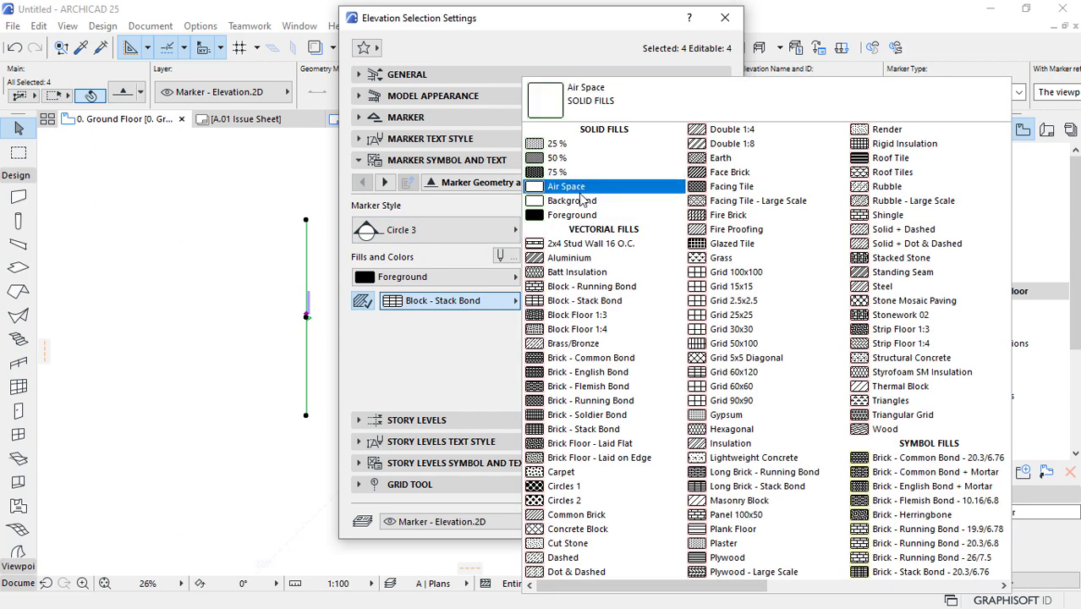
{"action": "left_click", "coordinate": [580, 191]}
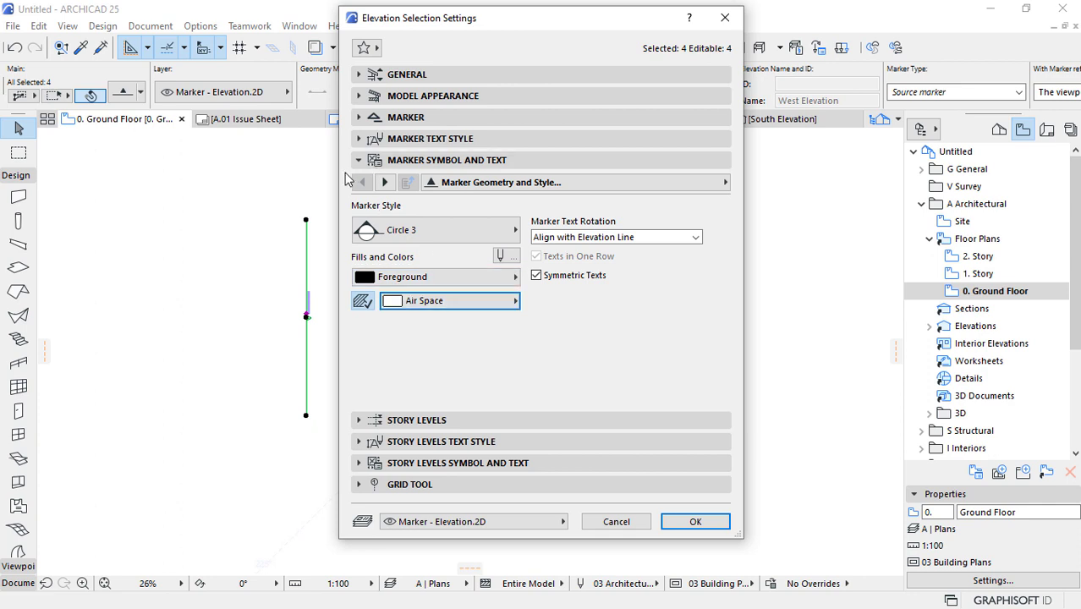
- Set the selected elevation markers' size to 15 mm and their marker pen to black pen 1
{"action": "left_click", "coordinate": [357, 143]}
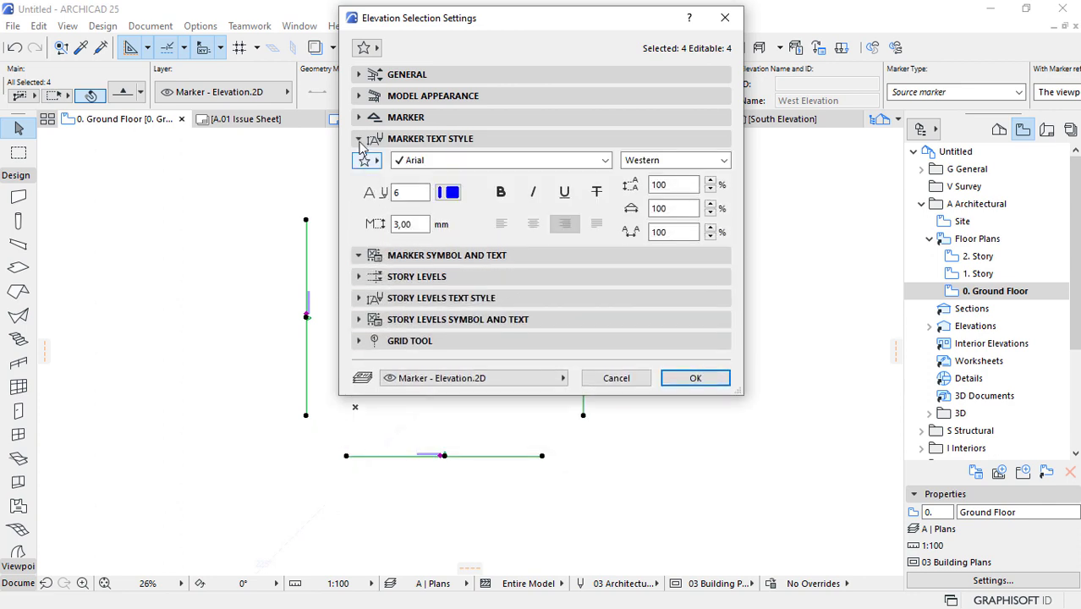
{"action": "left_click", "coordinate": [432, 118]}
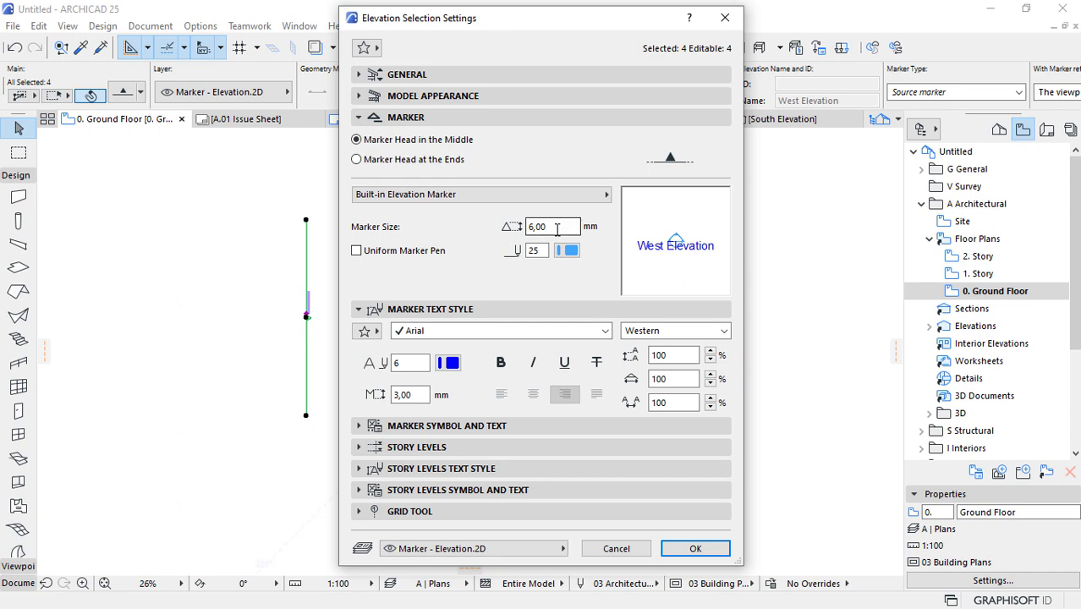
{"action": "left_click_drag", "start_coordinate": [567, 228], "coordinate": [498, 232]}
{"action": "left_click", "coordinate": [576, 252]}
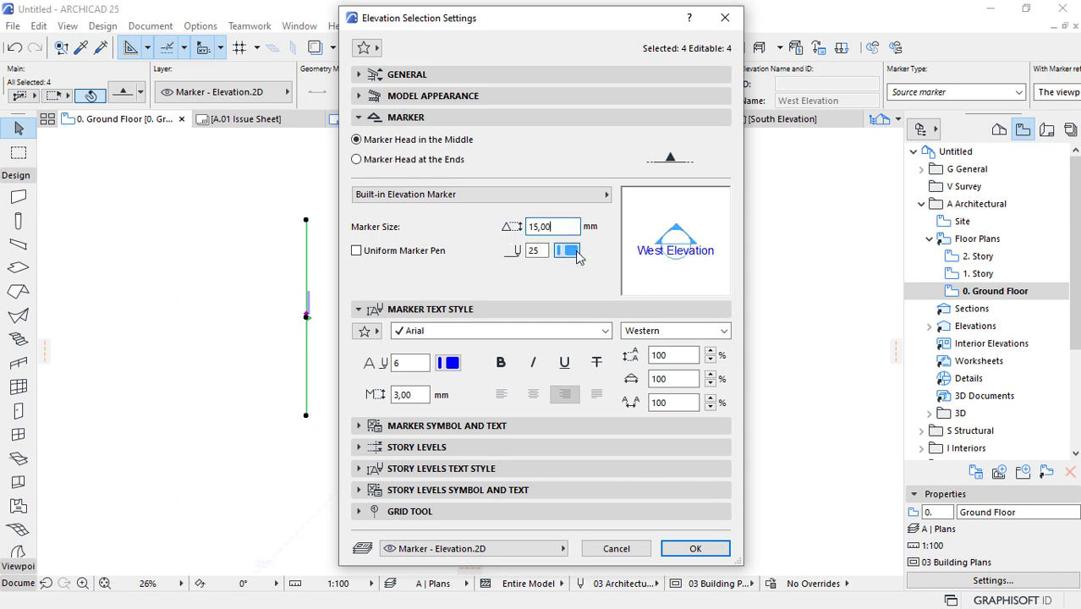
{"action": "left_click", "coordinate": [590, 256]}
{"action": "left_click", "coordinate": [590, 248]}
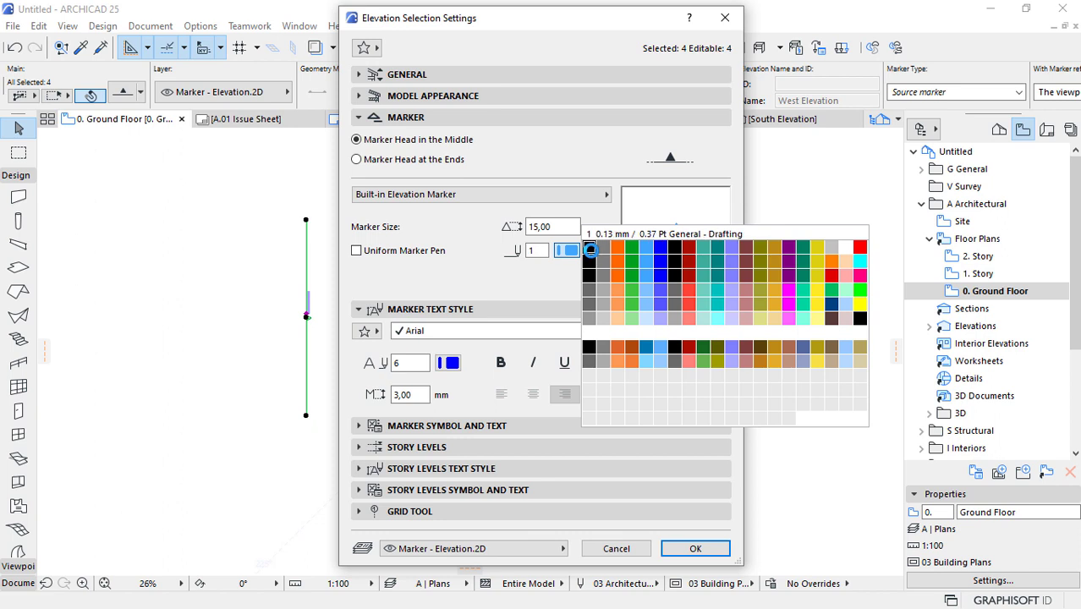
{"action": "left_click", "coordinate": [590, 248]}
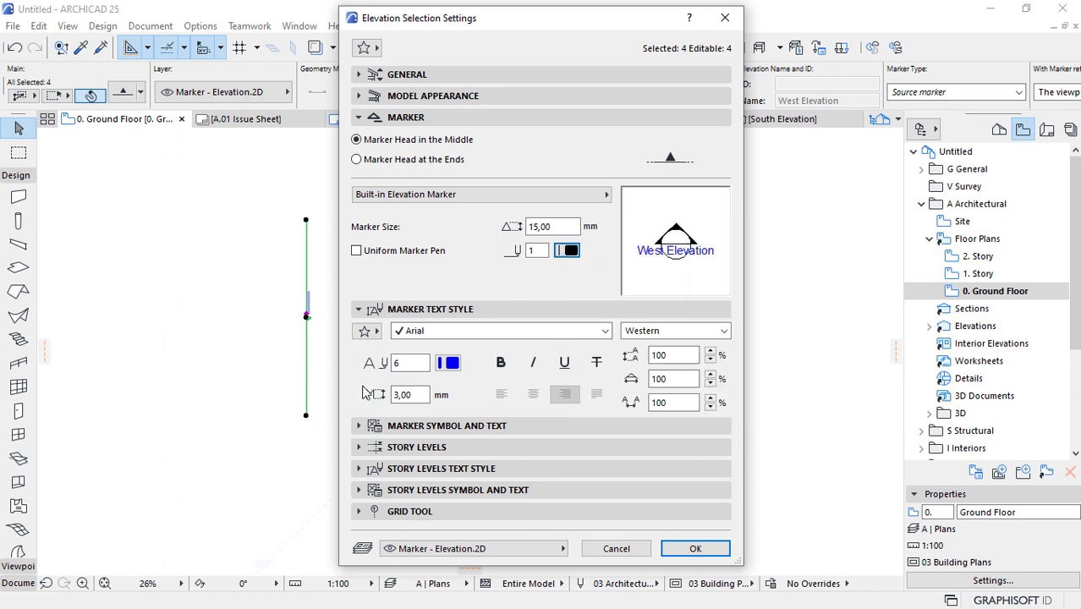
- Set the marker text to black pen 1 with a 2 mm height and apply the elevation settings
{"action": "left_click", "coordinate": [448, 363]}
{"action": "left_click", "coordinate": [471, 360]}
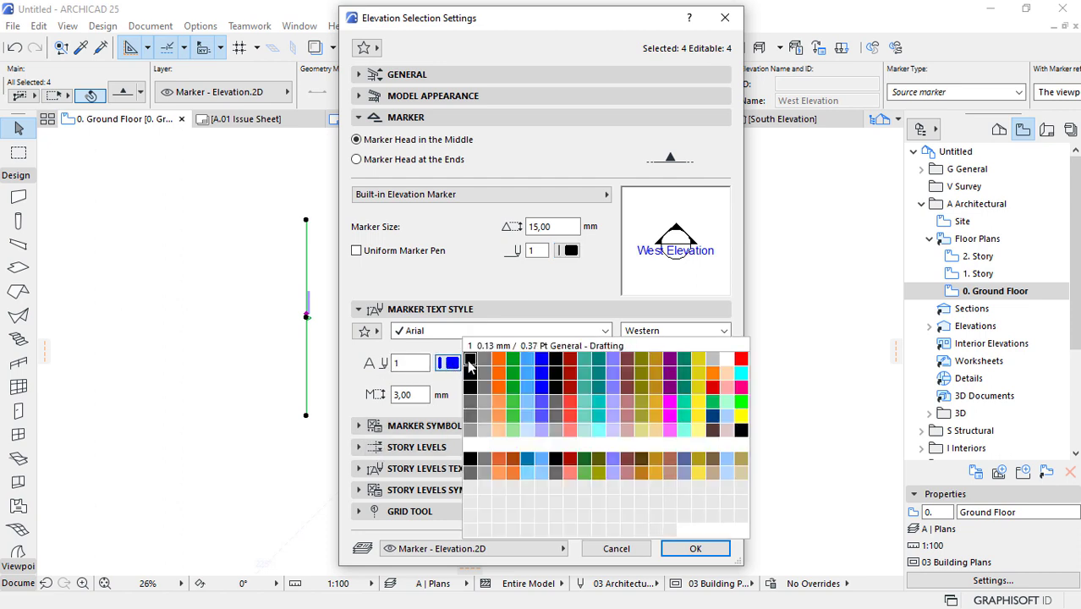
{"action": "left_click", "coordinate": [470, 362]}
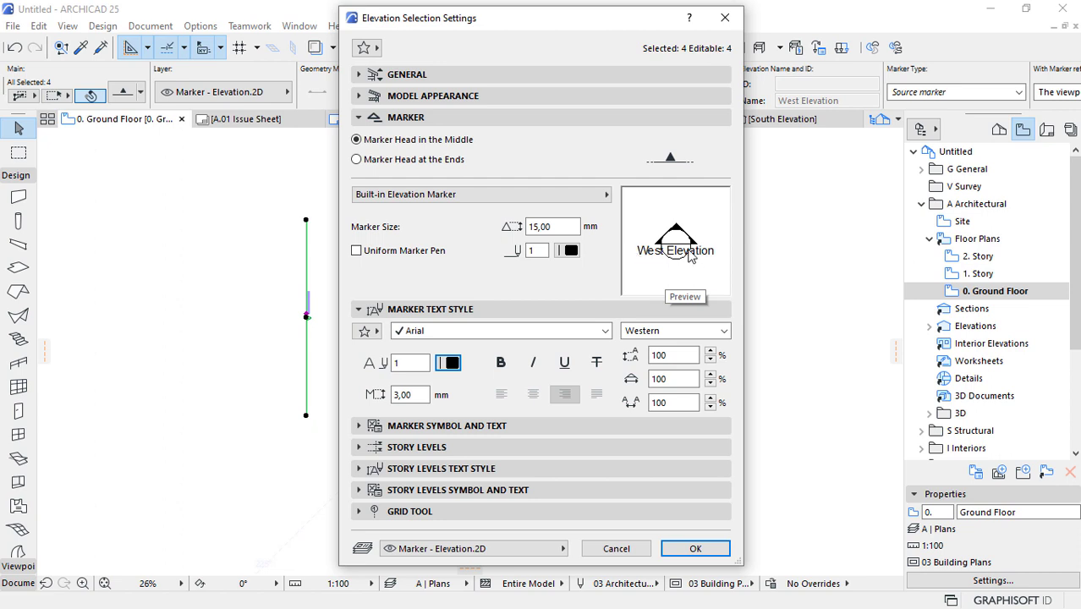
{"action": "left_click", "coordinate": [408, 395]}
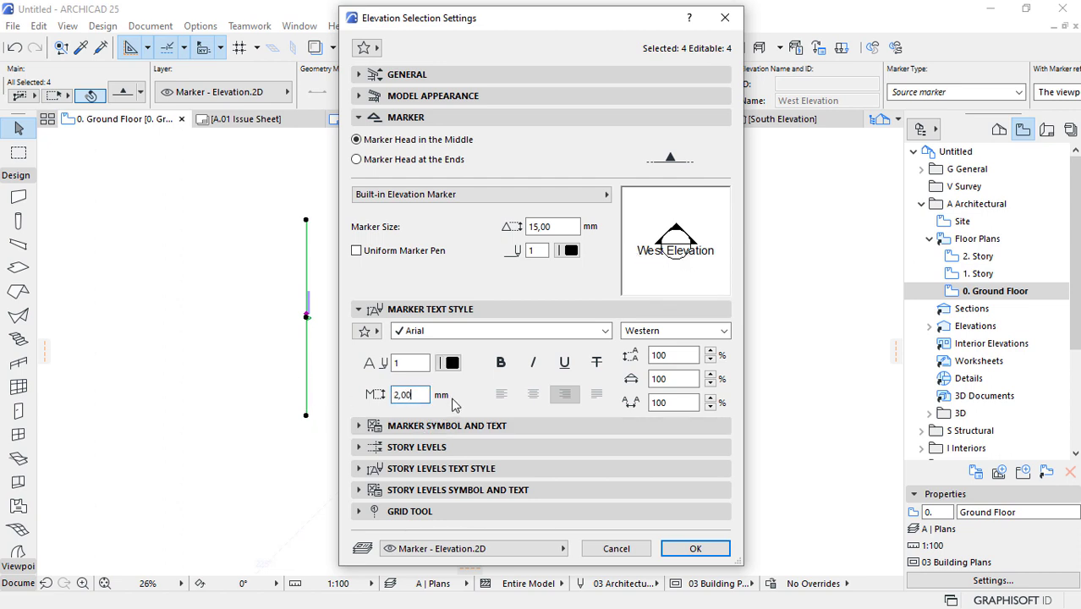
{"action": "left_click", "coordinate": [694, 549]}
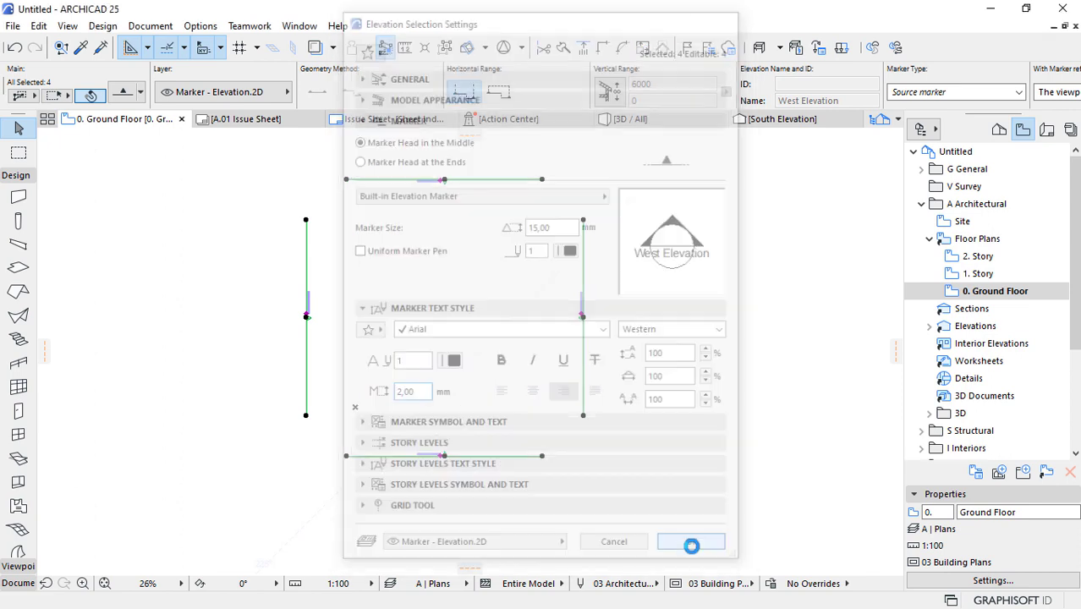
- Make all four elevation markers refer to the first placed drawing of the viewpoint, and inspect the resulting marker texts
{"action": "scroll", "coordinate": [599, 322], "scroll_direction": "up", "scroll_amount": 3}
{"action": "scroll", "coordinate": [597, 322], "scroll_direction": "up", "scroll_amount": 8}
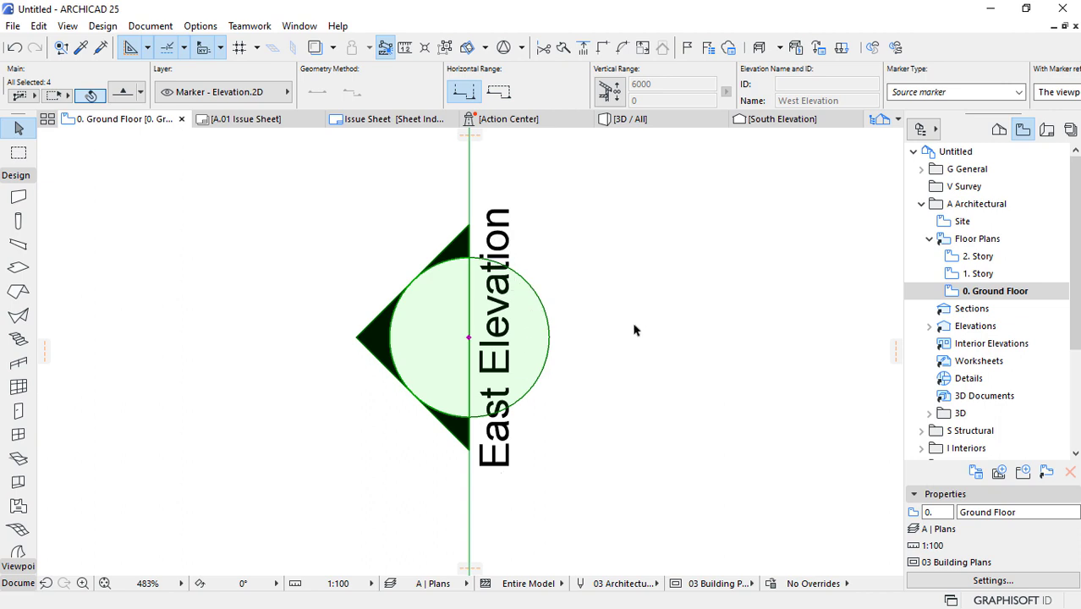
{"action": "scroll", "coordinate": [684, 105], "scroll_direction": "down", "scroll_amount": 5}
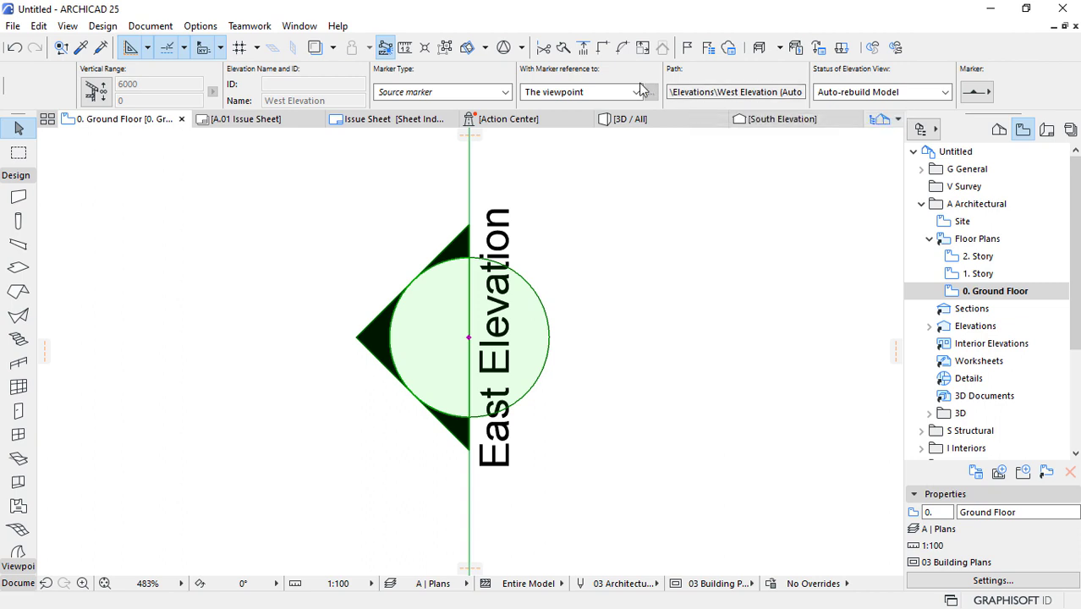
{"action": "left_click", "coordinate": [598, 92]}
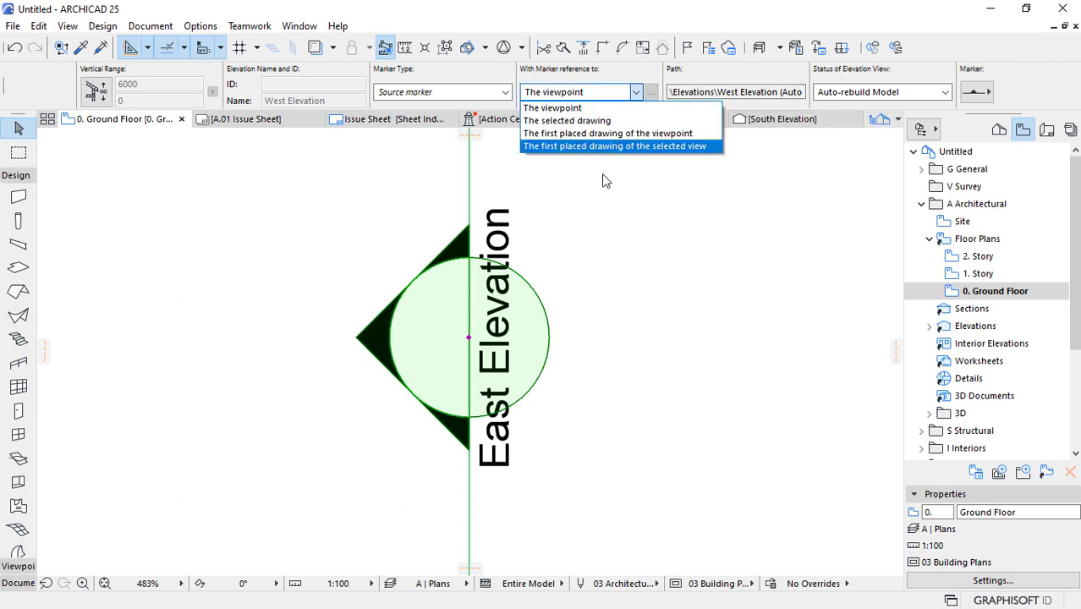
{"action": "left_click", "coordinate": [579, 134]}
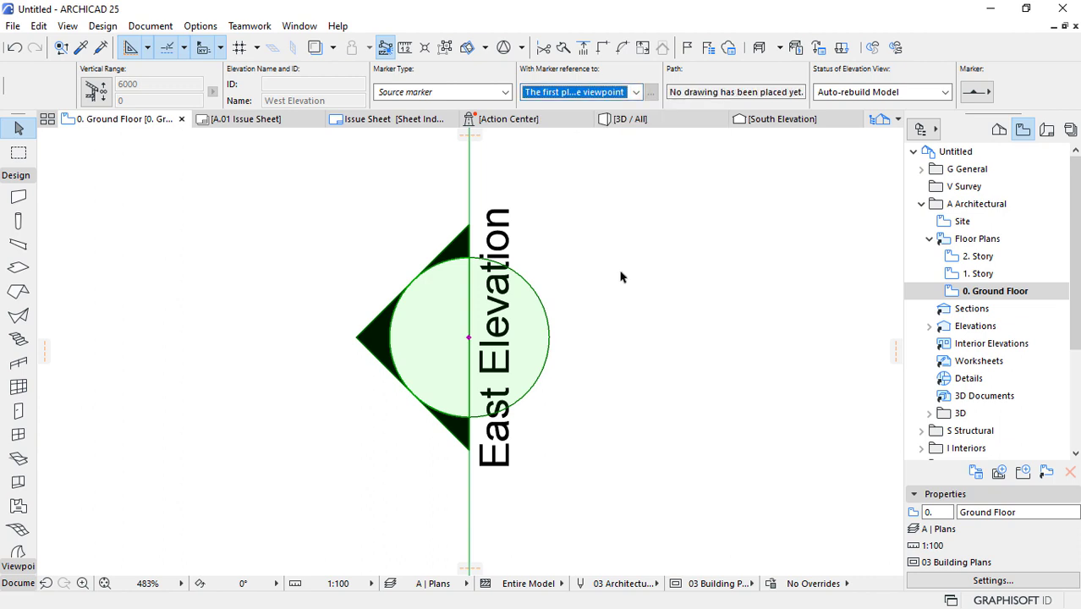
{"action": "left_click", "coordinate": [657, 296]}
{"action": "scroll", "coordinate": [449, 334], "scroll_direction": "up", "scroll_amount": 2}
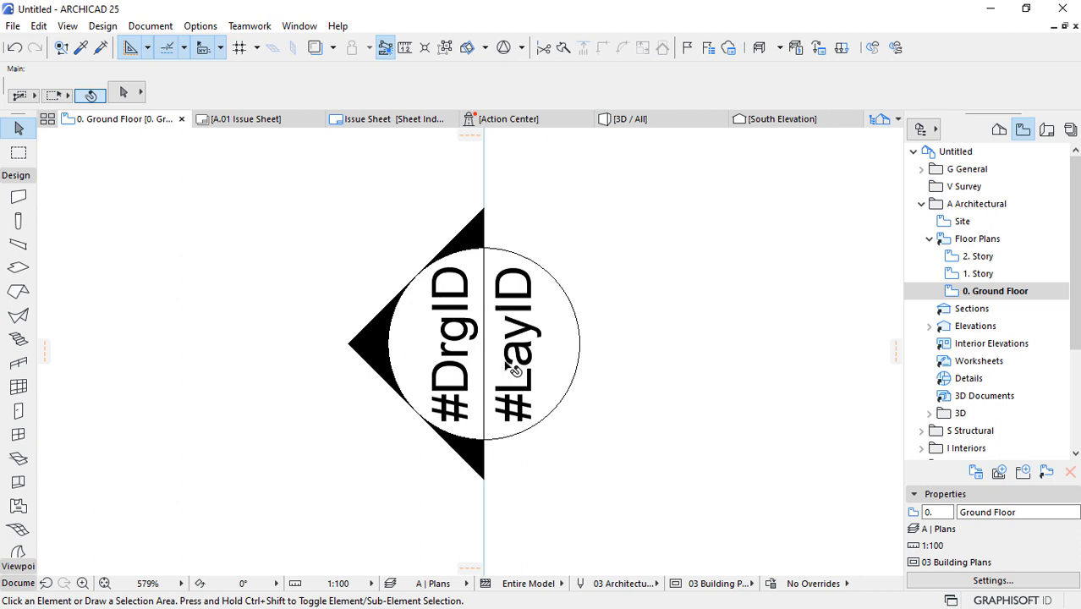
{"action": "scroll", "coordinate": [628, 293], "scroll_direction": "down", "scroll_amount": 8}
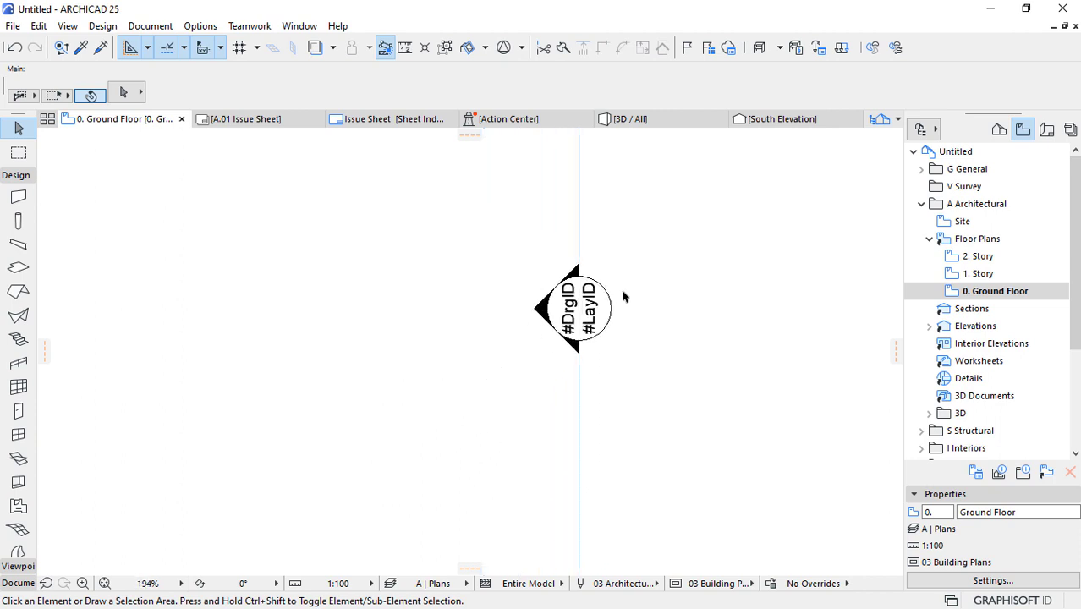
{"action": "scroll", "coordinate": [666, 334], "scroll_direction": "down", "scroll_amount": 10}
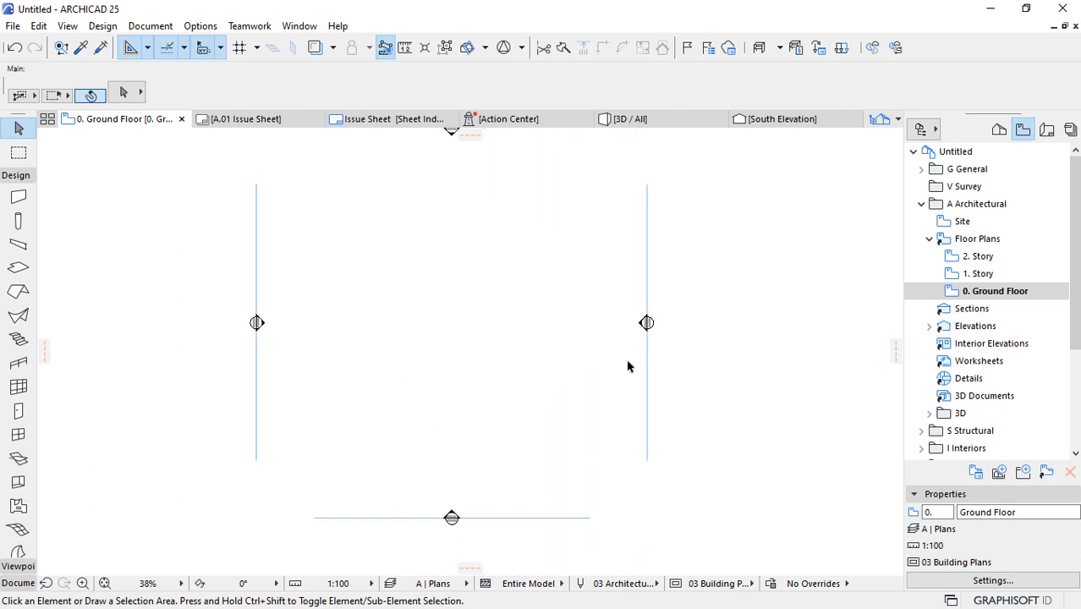
{"action": "scroll", "coordinate": [531, 449], "scroll_direction": "up", "scroll_amount": 8}
{"action": "scroll", "coordinate": [451, 516], "scroll_direction": "down", "scroll_amount": 8}
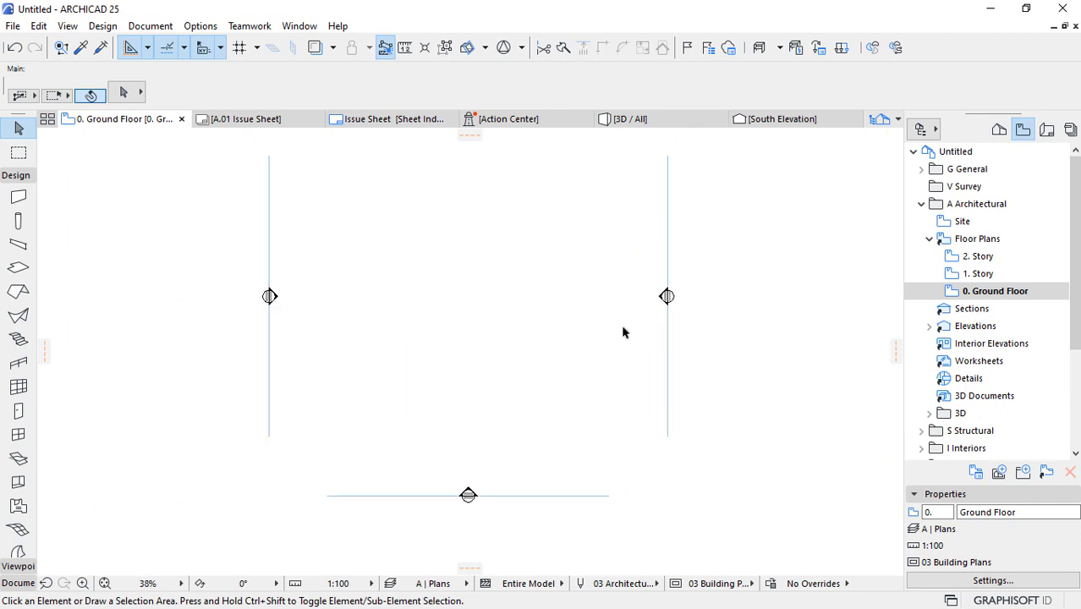
{"action": "scroll", "coordinate": [675, 284], "scroll_direction": "up", "scroll_amount": 8}
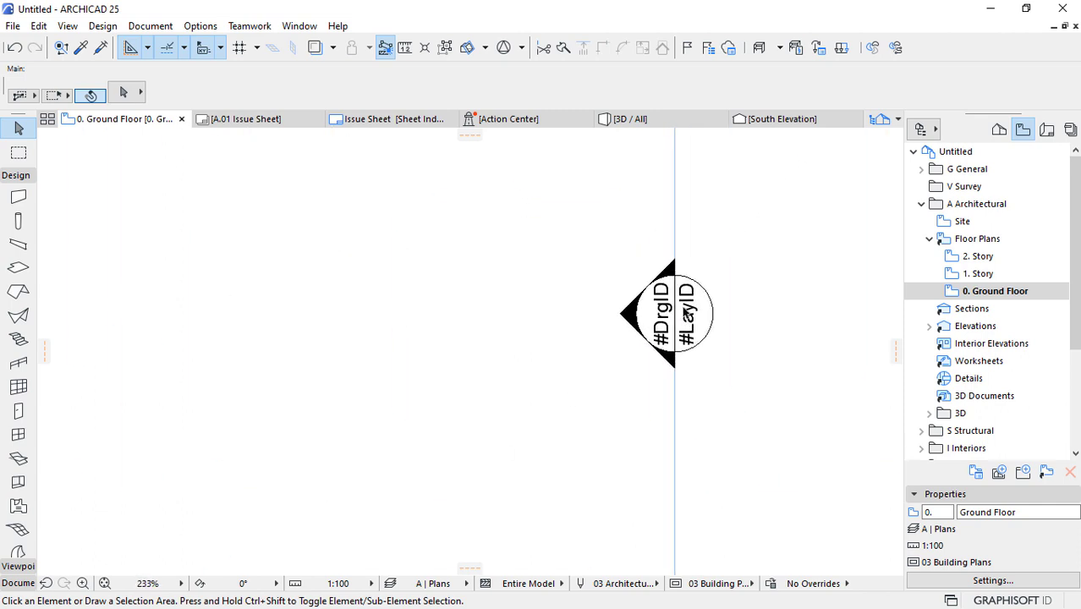
- Set the marker text rotation of the East and West elevation markers to Always Horizontal
{"action": "left_click", "coordinate": [676, 302]}
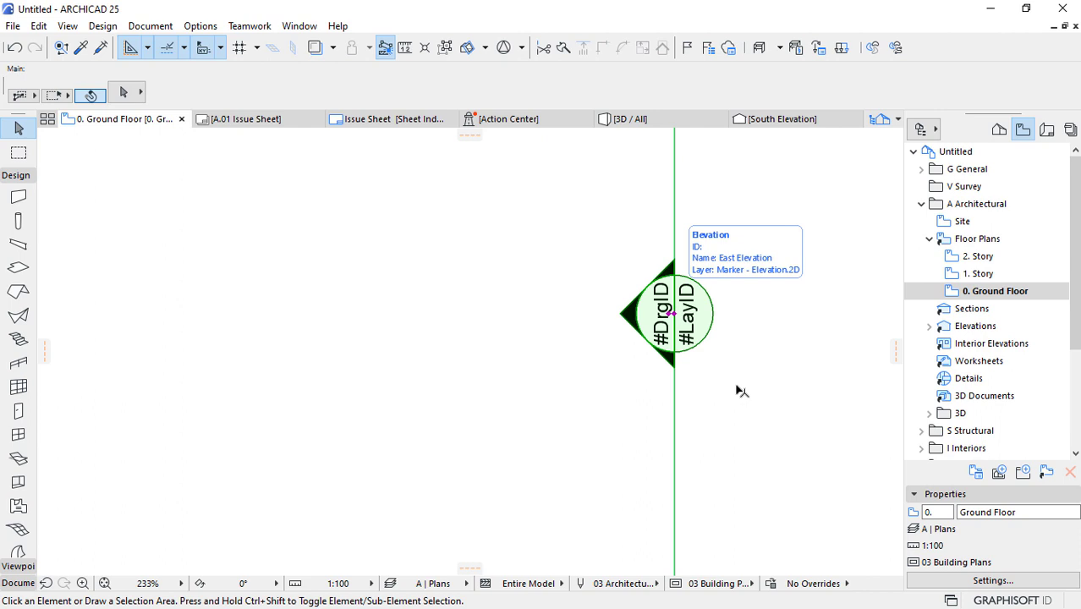
{"action": "scroll", "coordinate": [738, 391], "scroll_direction": "down", "scroll_amount": 8}
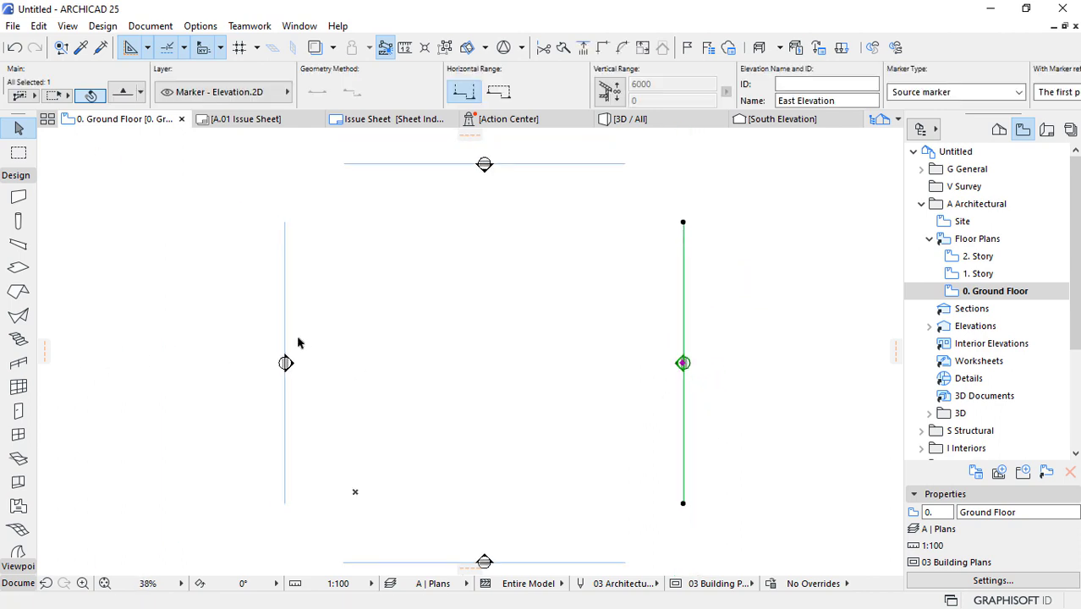
{"action": "left_click", "coordinate": [288, 335], "text": "shift"}
{"action": "scroll", "coordinate": [689, 359], "scroll_direction": "up", "scroll_amount": 3}
{"action": "scroll", "coordinate": [695, 399], "scroll_direction": "up", "scroll_amount": 5}
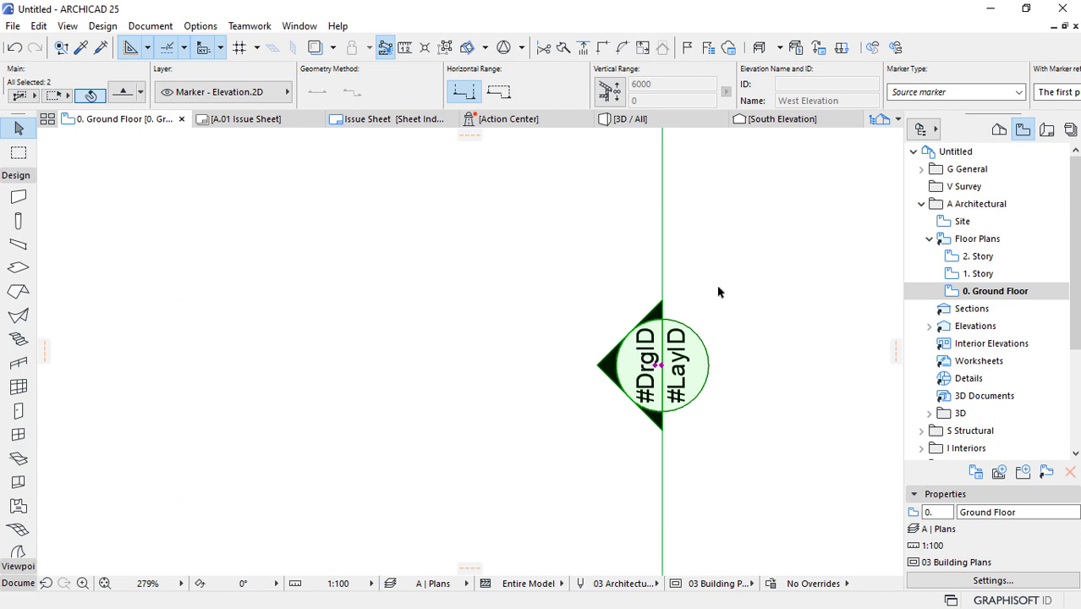
{"action": "scroll", "coordinate": [646, 338], "scroll_direction": "down", "scroll_amount": 7}
{"action": "scroll", "coordinate": [409, 530], "scroll_direction": "up", "scroll_amount": 6}
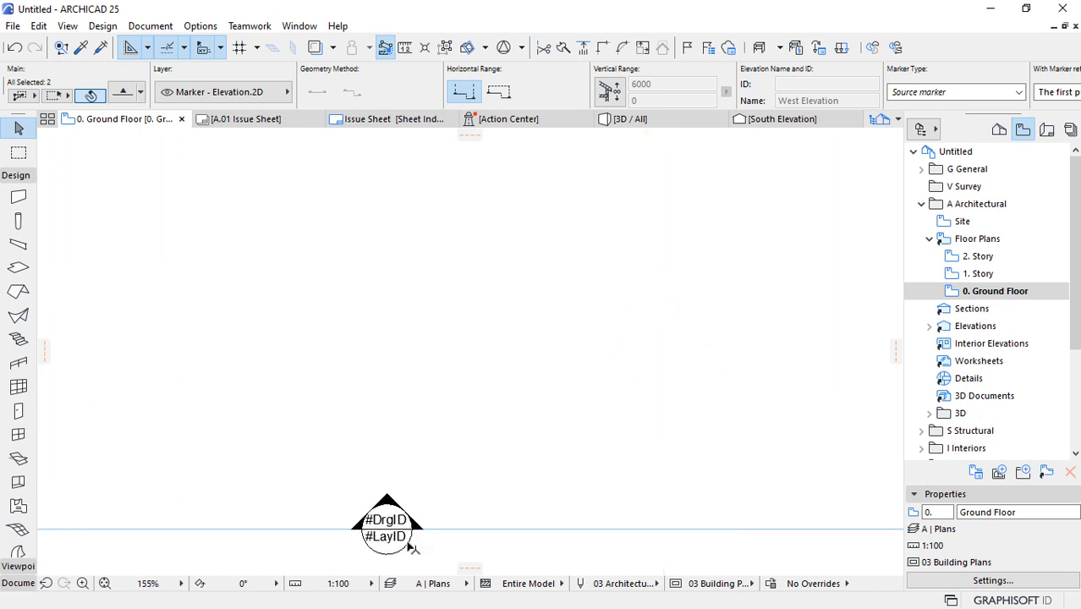
{"action": "left_click", "coordinate": [122, 93]}
{"action": "key", "text": "ctrl+t"}
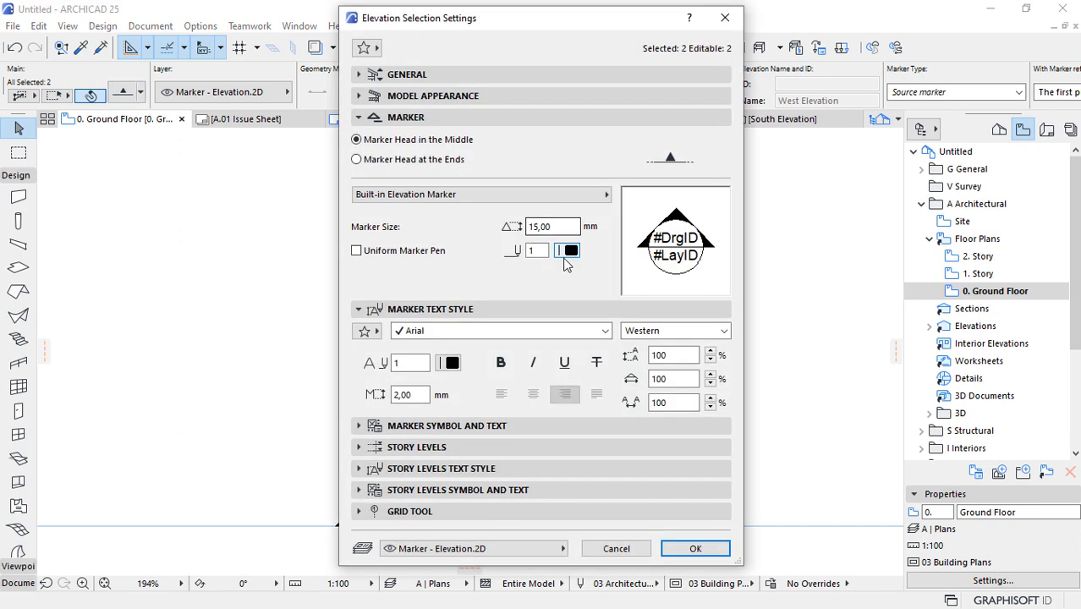
{"action": "left_click", "coordinate": [423, 309]}
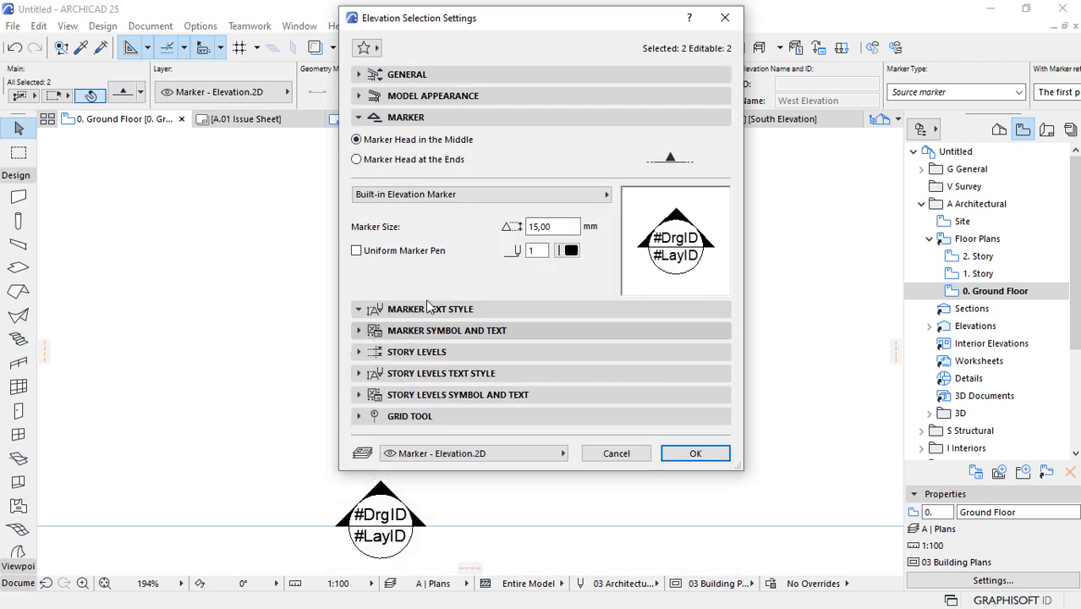
{"action": "left_click", "coordinate": [440, 330]}
{"action": "left_click", "coordinate": [620, 237]}
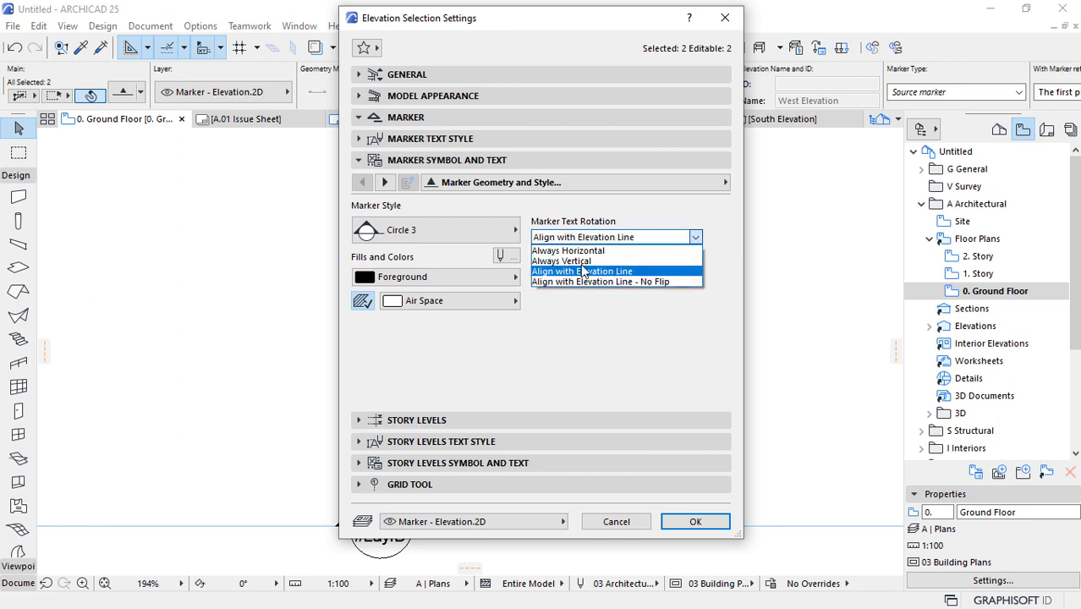
{"action": "left_click", "coordinate": [583, 253]}
{"action": "left_click", "coordinate": [681, 519]}
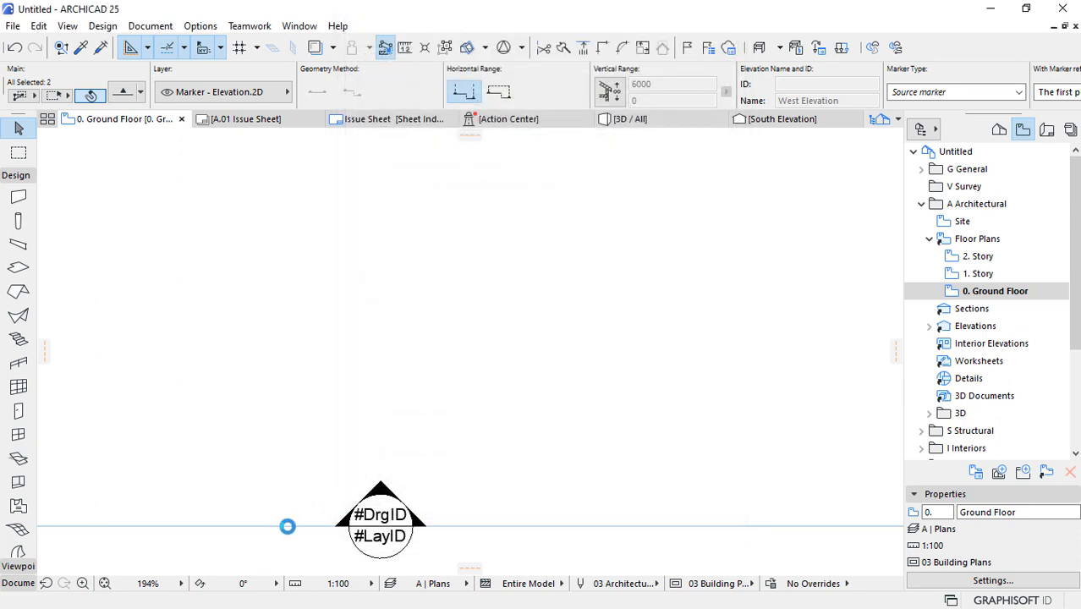
- Deselect the East and West elevation markers and inspect the orientation and legibility of the marker texts on the ground floor plan
{"action": "scroll", "coordinate": [309, 535], "scroll_direction": "down", "scroll_amount": 6}
{"action": "scroll", "coordinate": [487, 261], "scroll_direction": "up", "scroll_amount": 7}
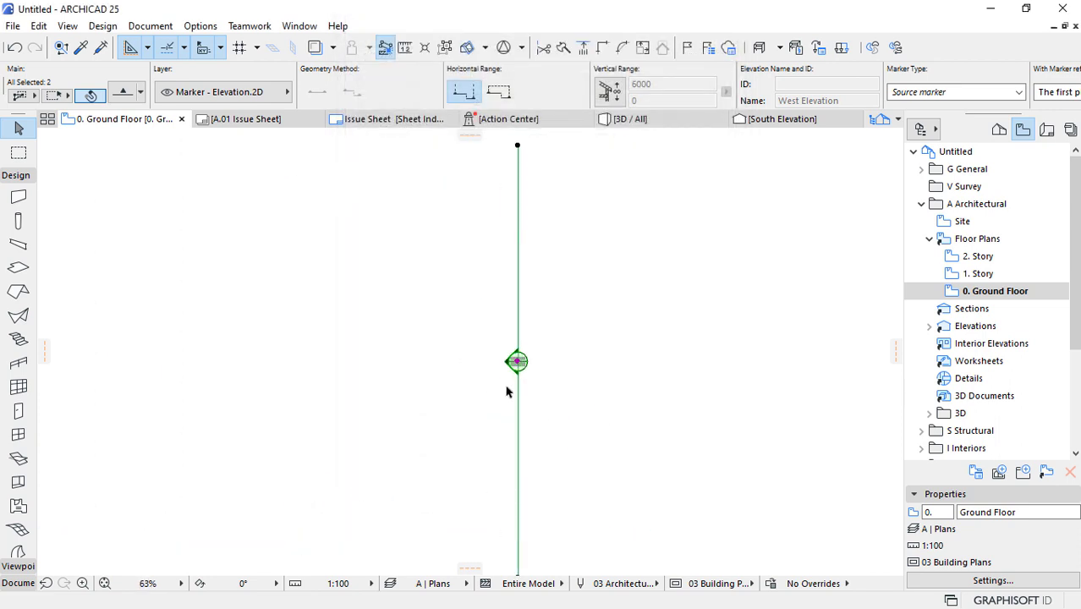
{"action": "left_click", "coordinate": [611, 333]}
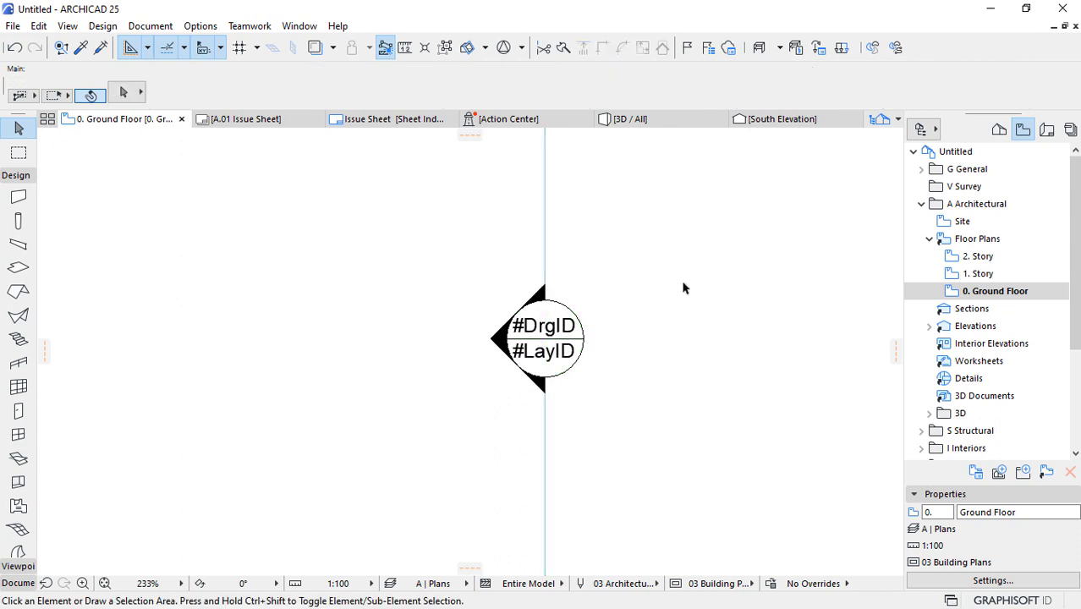
{"action": "scroll", "coordinate": [680, 311], "scroll_direction": "down", "scroll_amount": 4}
{"action": "scroll", "coordinate": [402, 541], "scroll_direction": "up", "scroll_amount": 3}
{"action": "scroll", "coordinate": [391, 533], "scroll_direction": "down", "scroll_amount": 4}
{"action": "scroll", "coordinate": [655, 260], "scroll_direction": "up", "scroll_amount": 3}
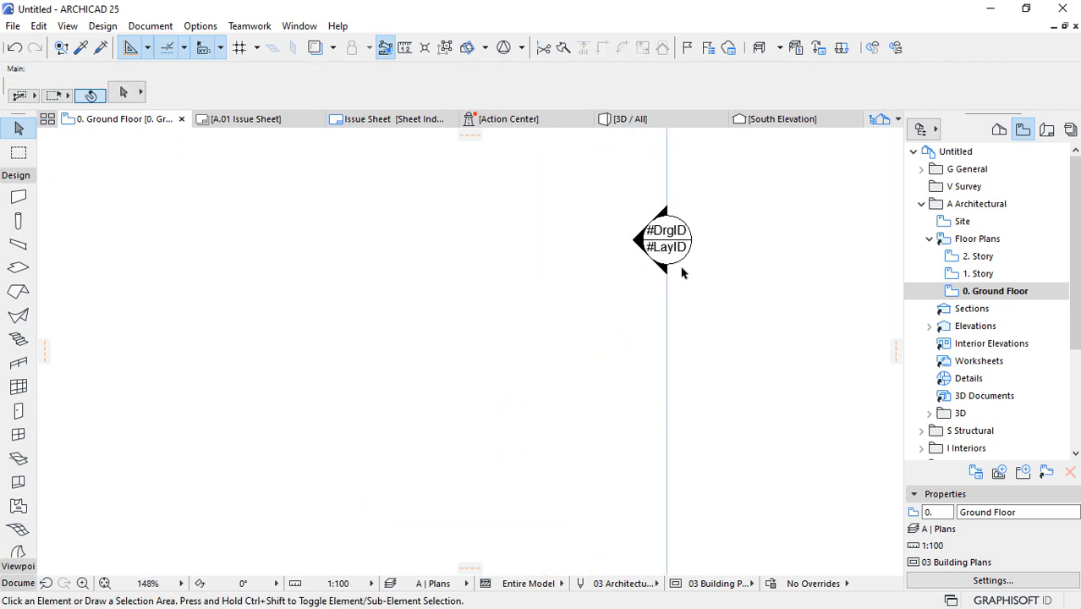
{"action": "left_click", "coordinate": [535, 394]}
{"action": "scroll", "coordinate": [639, 355], "scroll_direction": "down", "scroll_amount": 2}
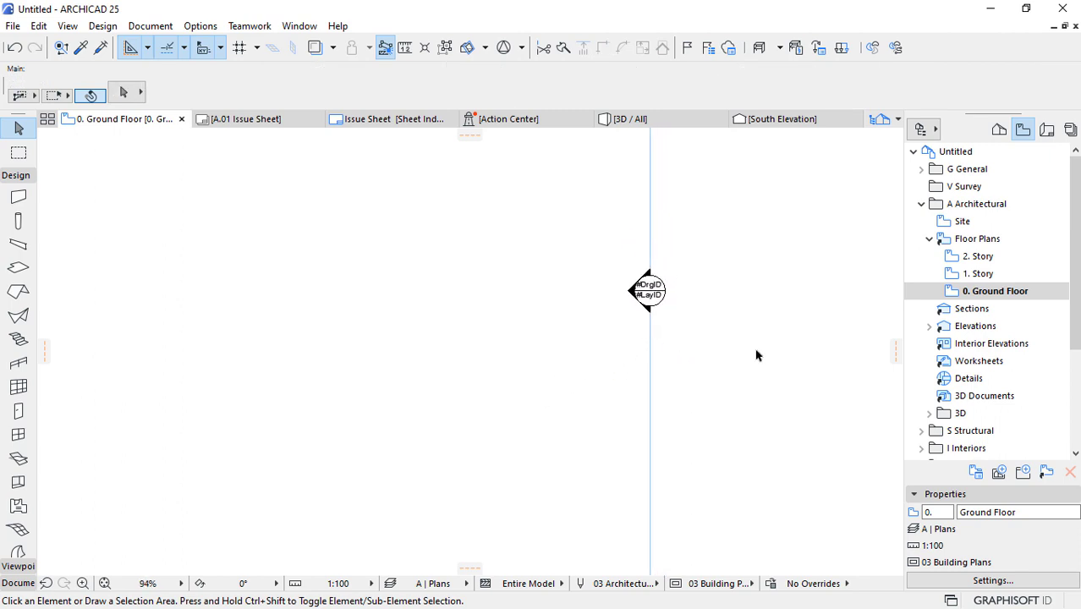
{"action": "scroll", "coordinate": [719, 356], "scroll_direction": "down", "scroll_amount": 3}
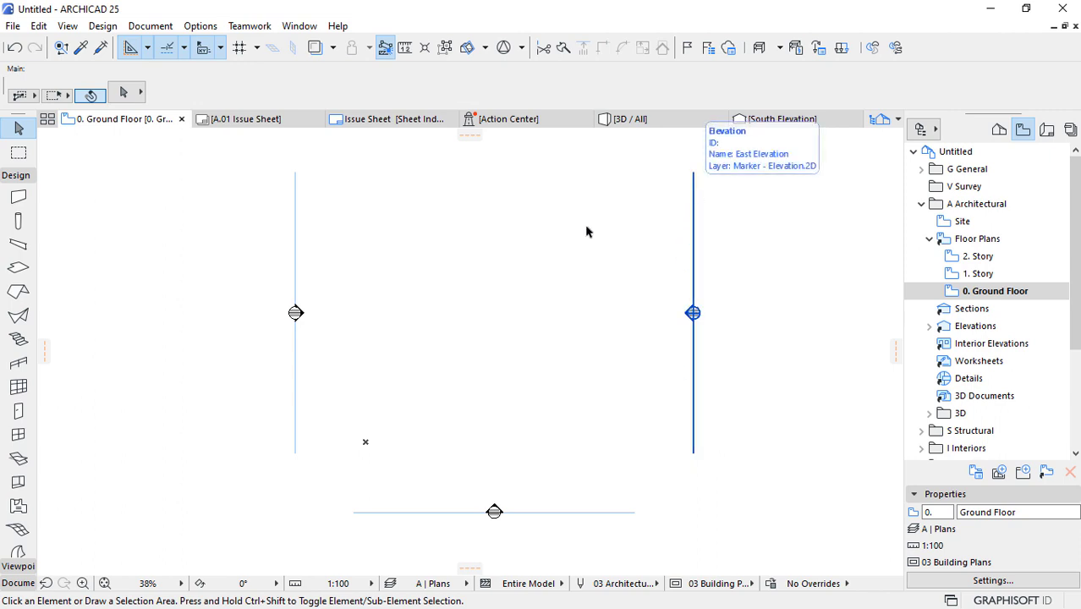
{"action": "scroll", "coordinate": [541, 406], "scroll_direction": "down", "scroll_amount": 1}
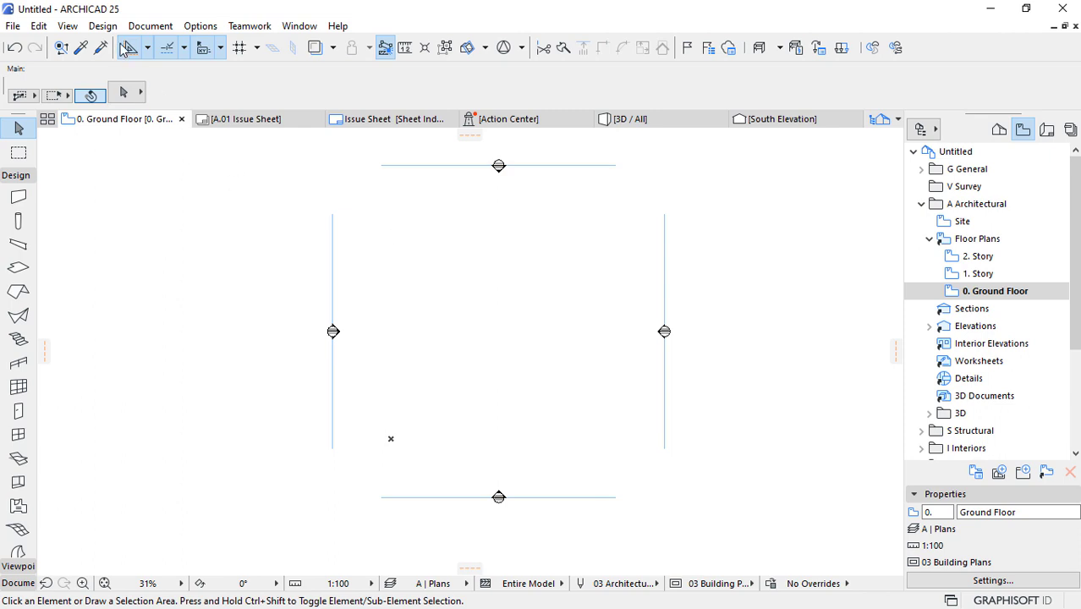
{"action": "left_click", "coordinate": [19, 584]}
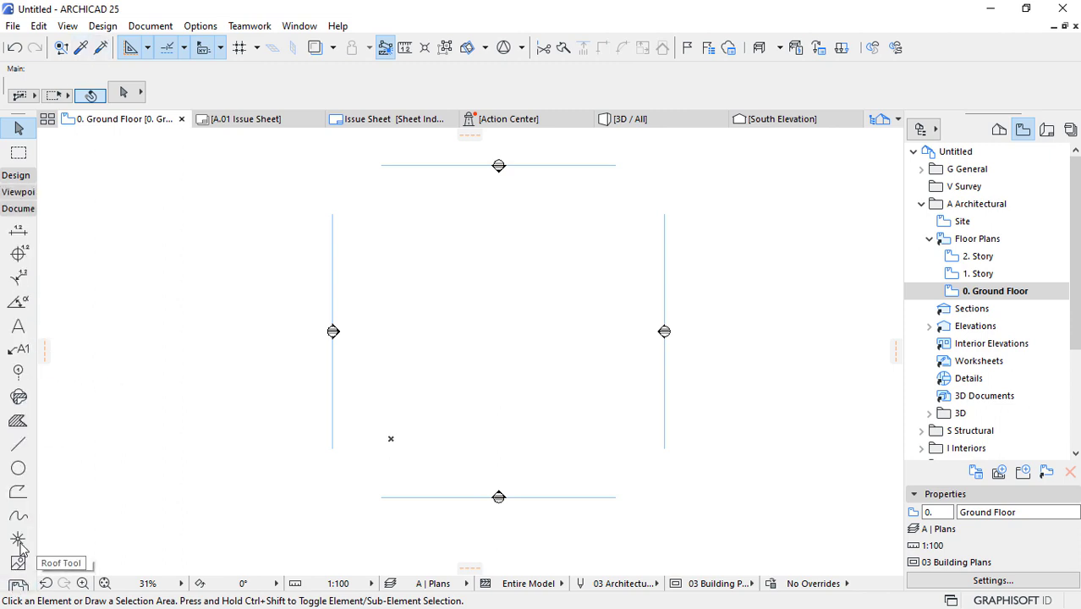
{"action": "scroll", "coordinate": [23, 311], "scroll_direction": "down", "scroll_amount": 1}
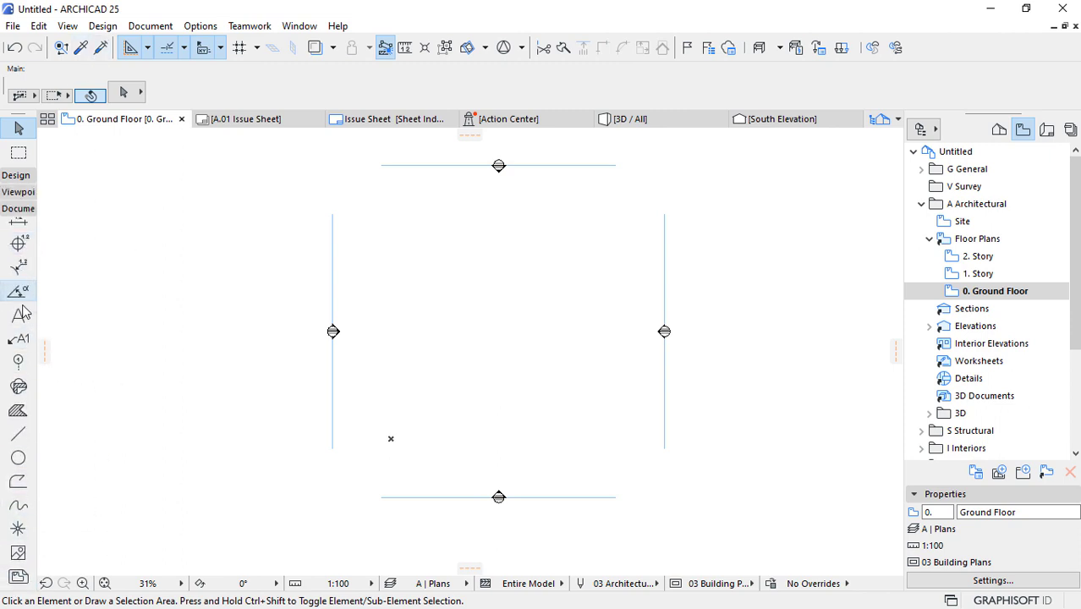
{"action": "left_click", "coordinate": [23, 195]}
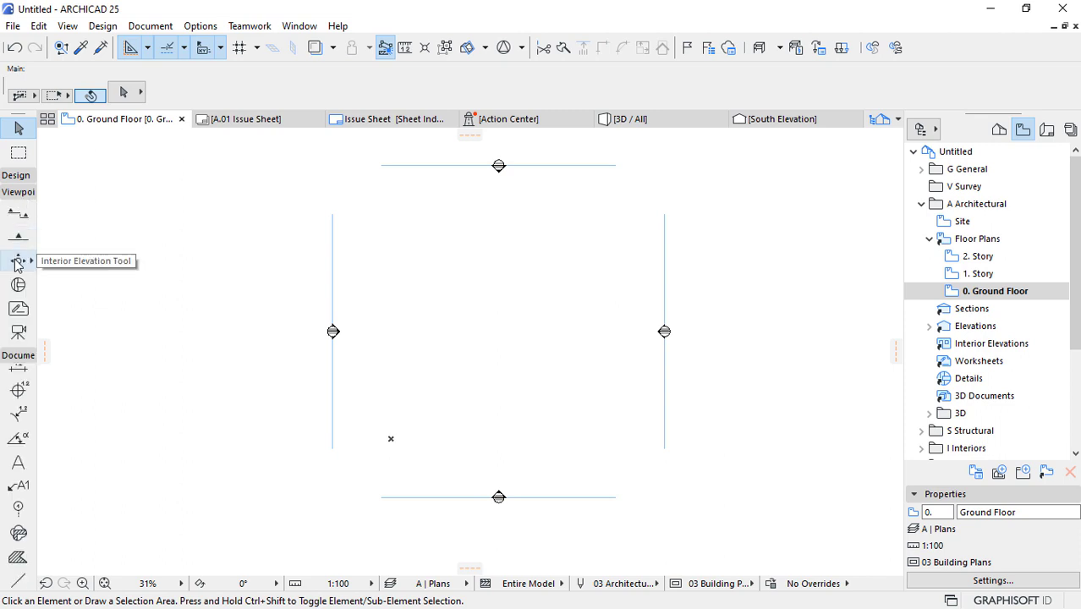
{"action": "scroll", "coordinate": [18, 486], "scroll_direction": "down", "scroll_amount": 5}
{"action": "scroll", "coordinate": [17, 490], "scroll_direction": "up", "scroll_amount": 5}
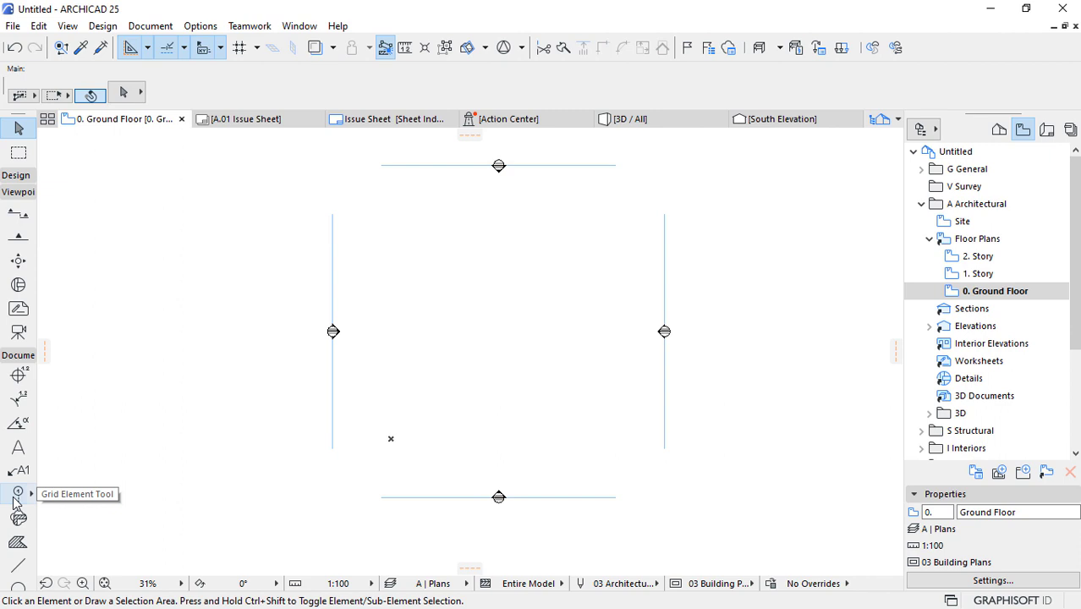
{"action": "scroll", "coordinate": [679, 196], "scroll_direction": "up", "scroll_amount": 3}
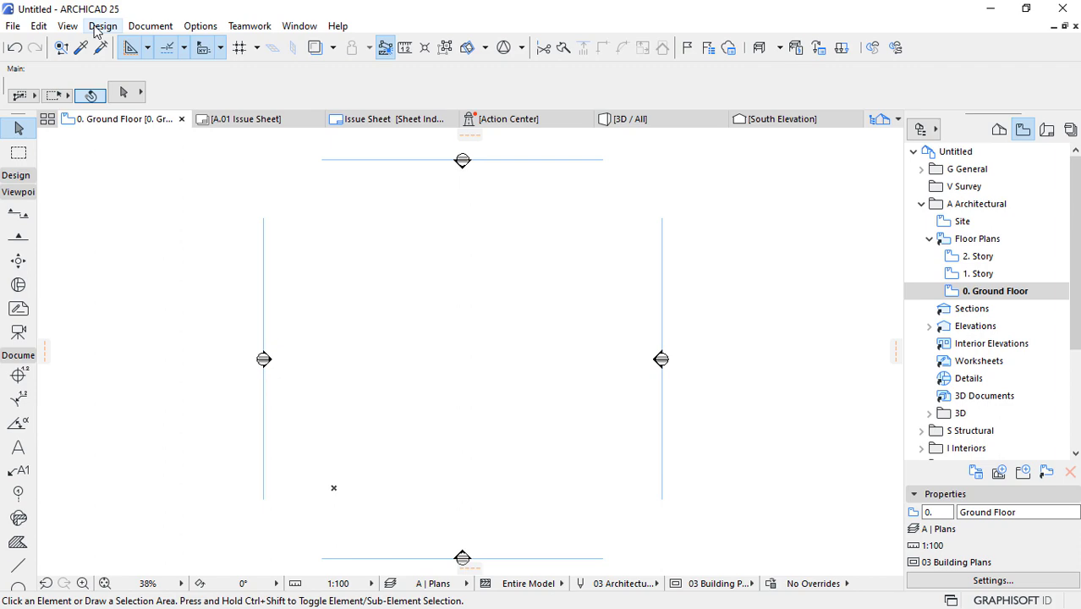
- Start a new grid system, reduce its horizontal grid lines to A and B, and set B's distance to 8500
{"action": "left_click", "coordinate": [102, 26]}
{"action": "left_click", "coordinate": [288, 419]}
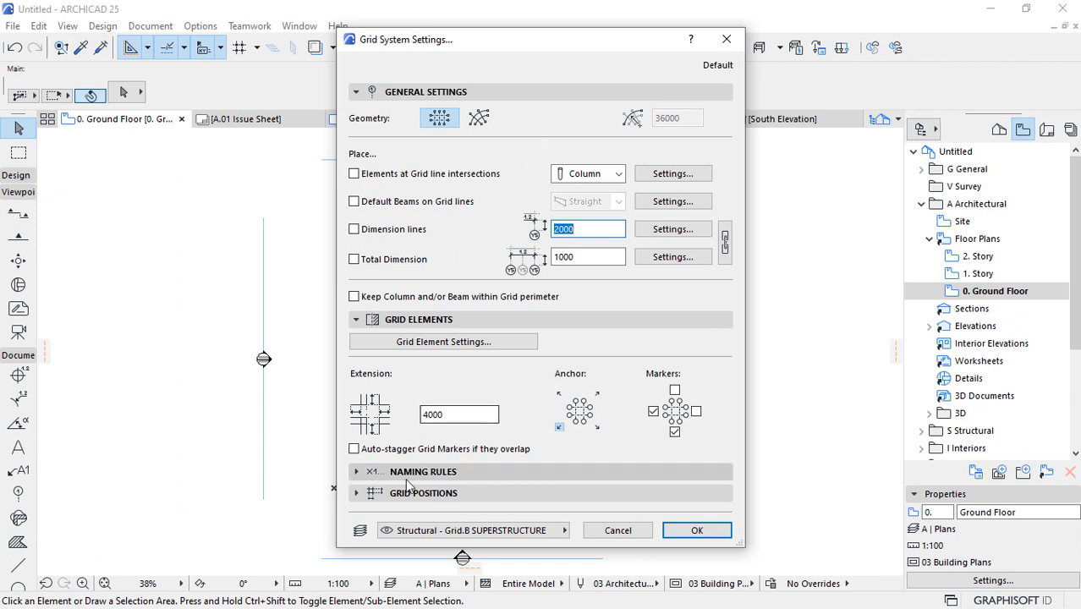
{"action": "left_click", "coordinate": [381, 493]}
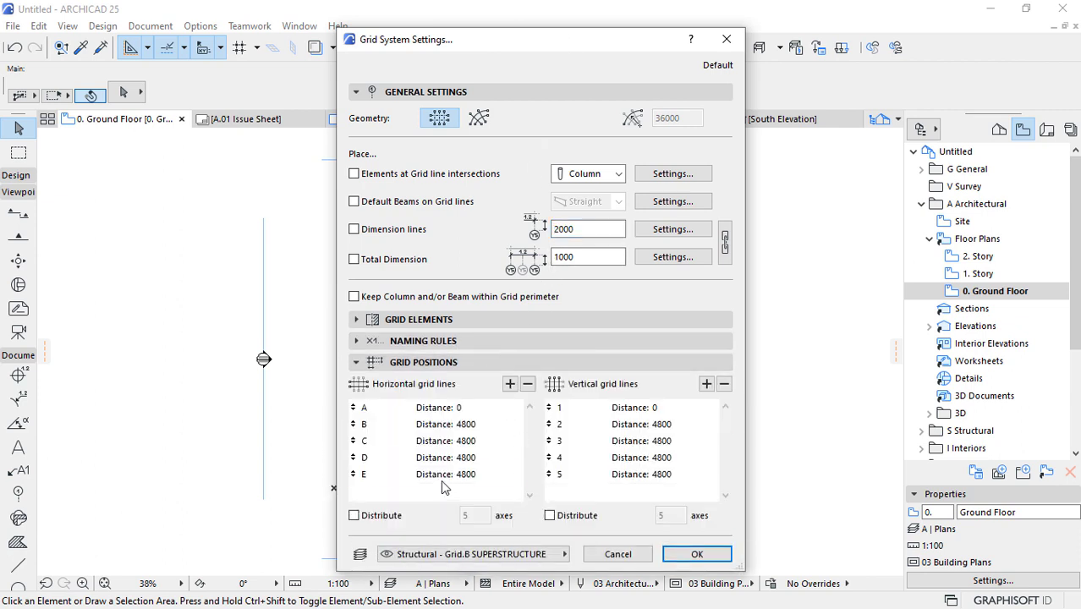
{"action": "left_click", "coordinate": [441, 476]}
{"action": "left_click", "coordinate": [526, 384]}
{"action": "left_click", "coordinate": [527, 384]}
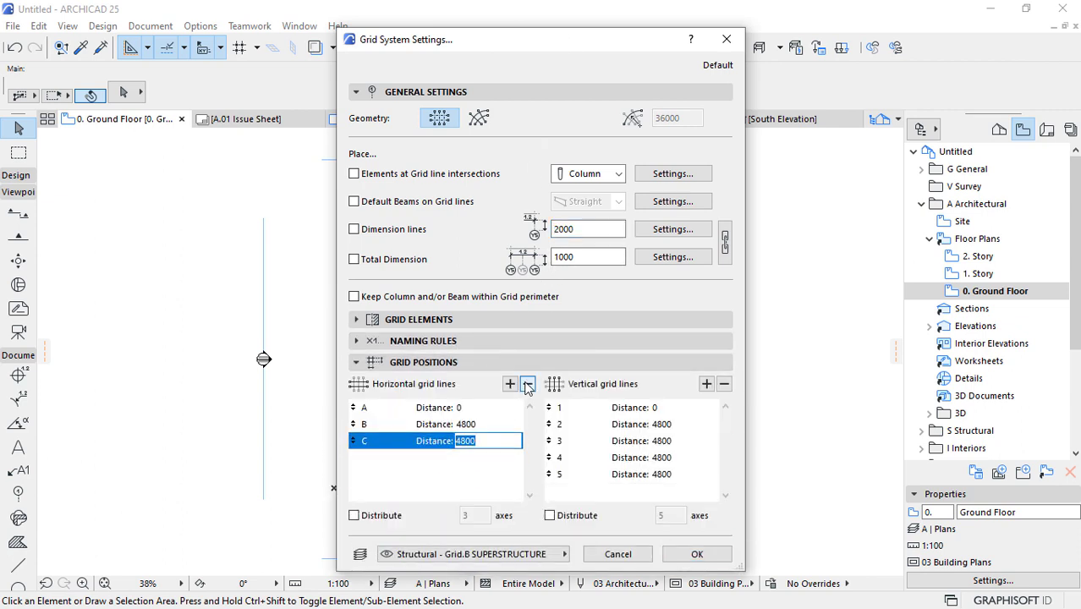
{"action": "left_click", "coordinate": [527, 384]}
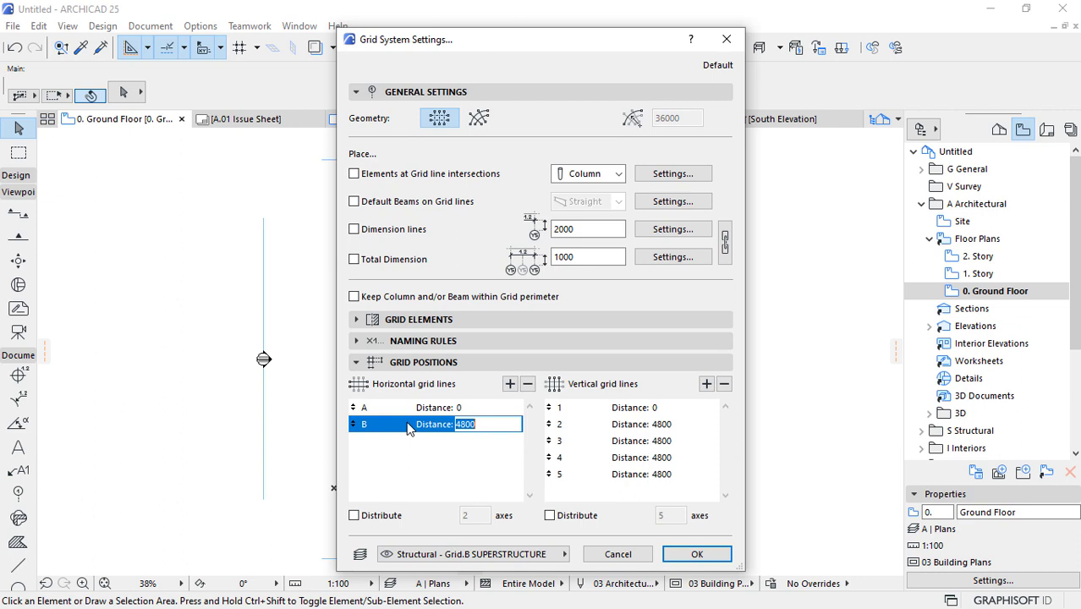
{"action": "double_click", "coordinate": [471, 424]}
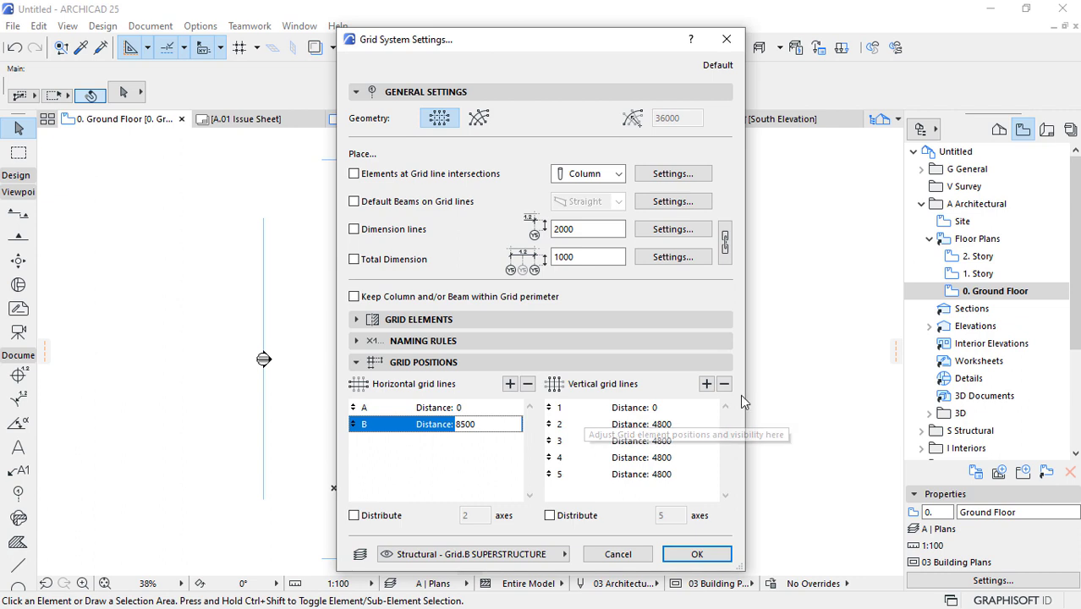
- Reduce the grid system's vertical grid lines to 1 and 2 and set line 2's distance to 10000
{"action": "left_click", "coordinate": [645, 474]}
{"action": "left_click", "coordinate": [641, 480]}
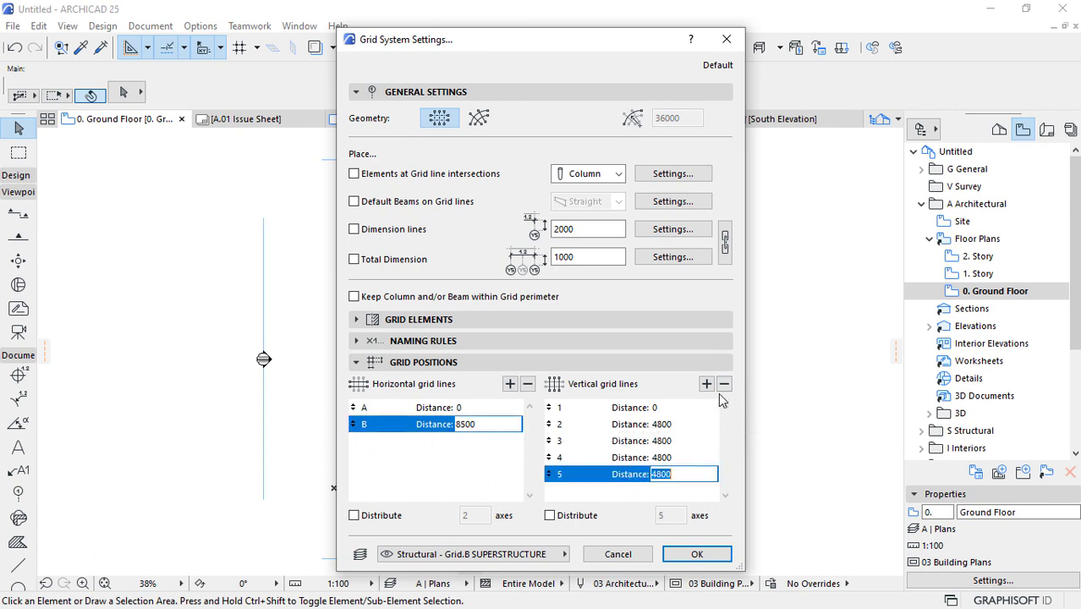
{"action": "left_click", "coordinate": [723, 383]}
{"action": "left_click", "coordinate": [723, 383]}
{"action": "left_click", "coordinate": [723, 383]}
{"action": "left_click", "coordinate": [680, 424]}
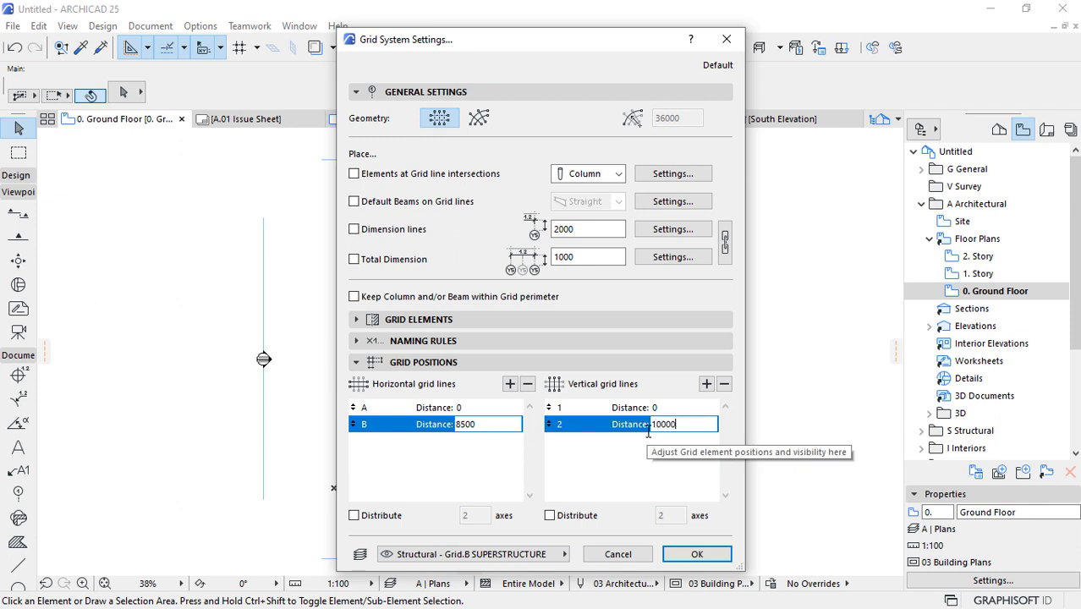
{"action": "key", "text": "Tab"}
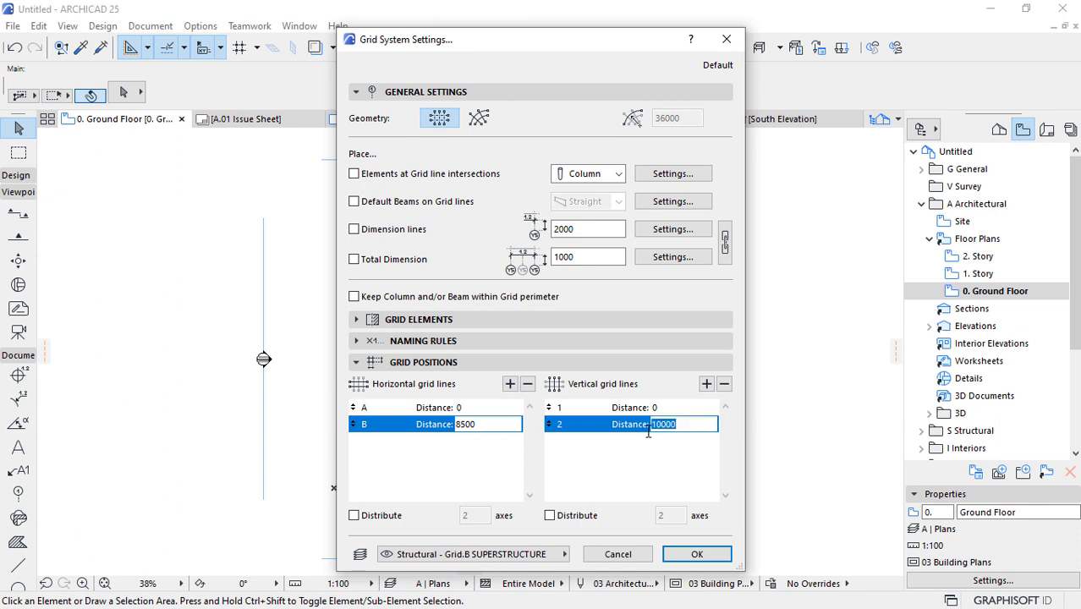
- Set the grid elements' floor plan line to black pen 1 with the Dashed Double line type
{"action": "left_click", "coordinate": [377, 324]}
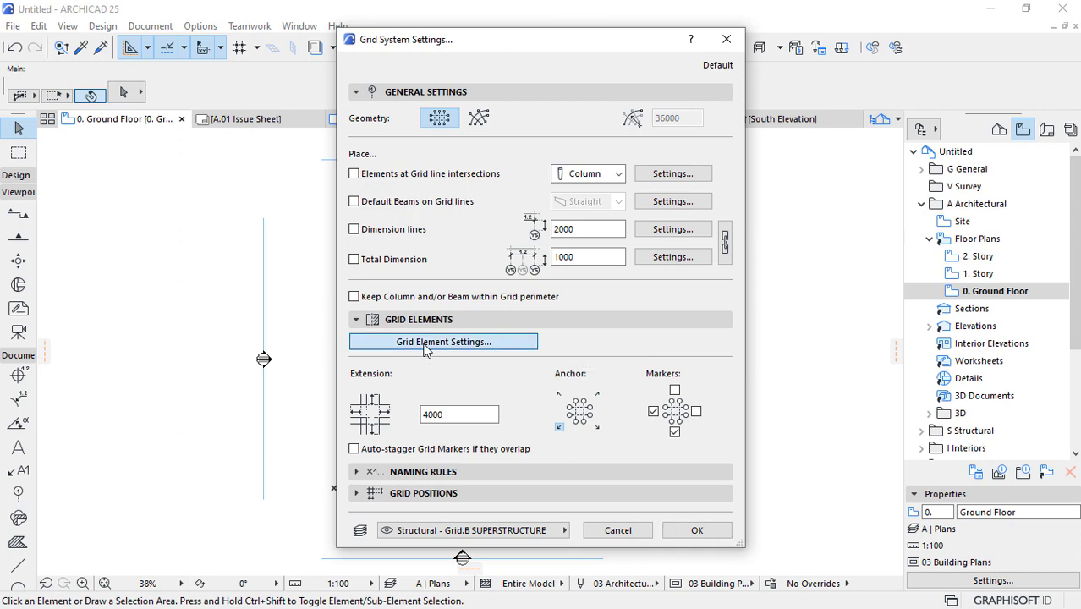
{"action": "left_click", "coordinate": [426, 348]}
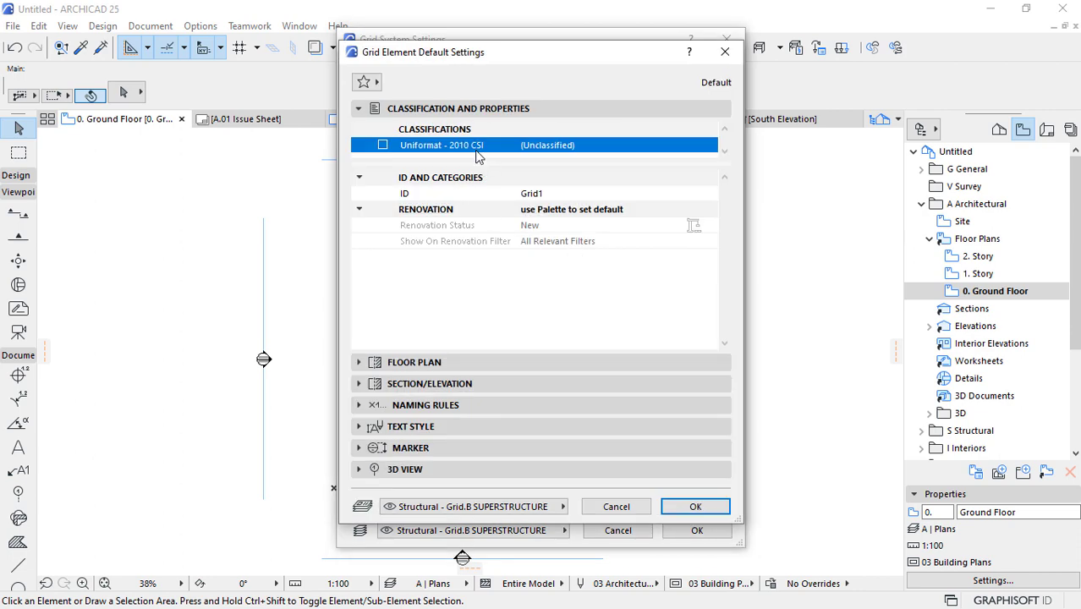
{"action": "left_click", "coordinate": [386, 359]}
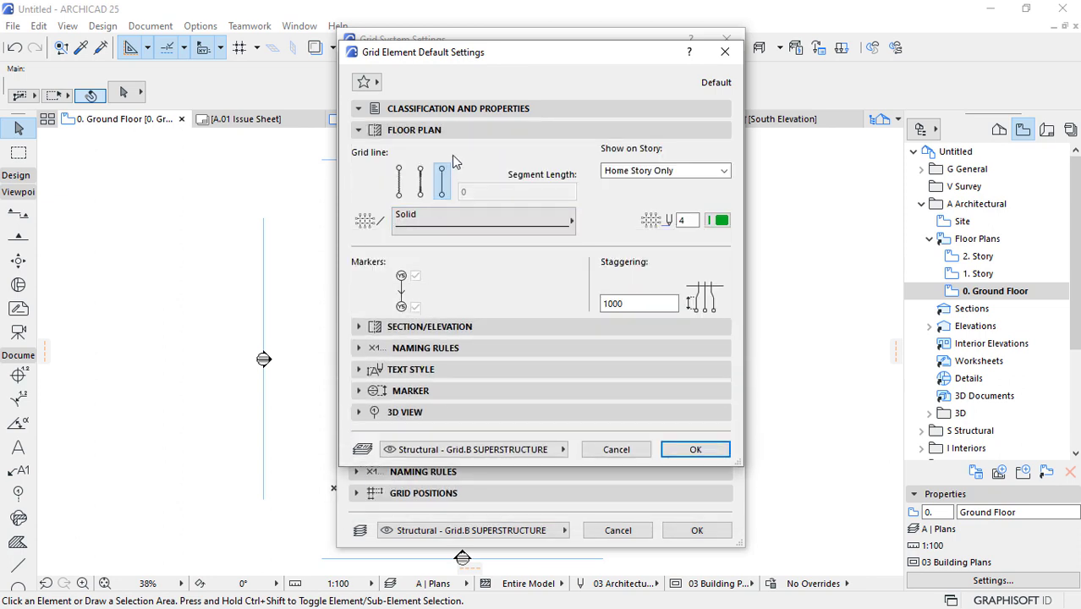
{"action": "left_click", "coordinate": [719, 220]}
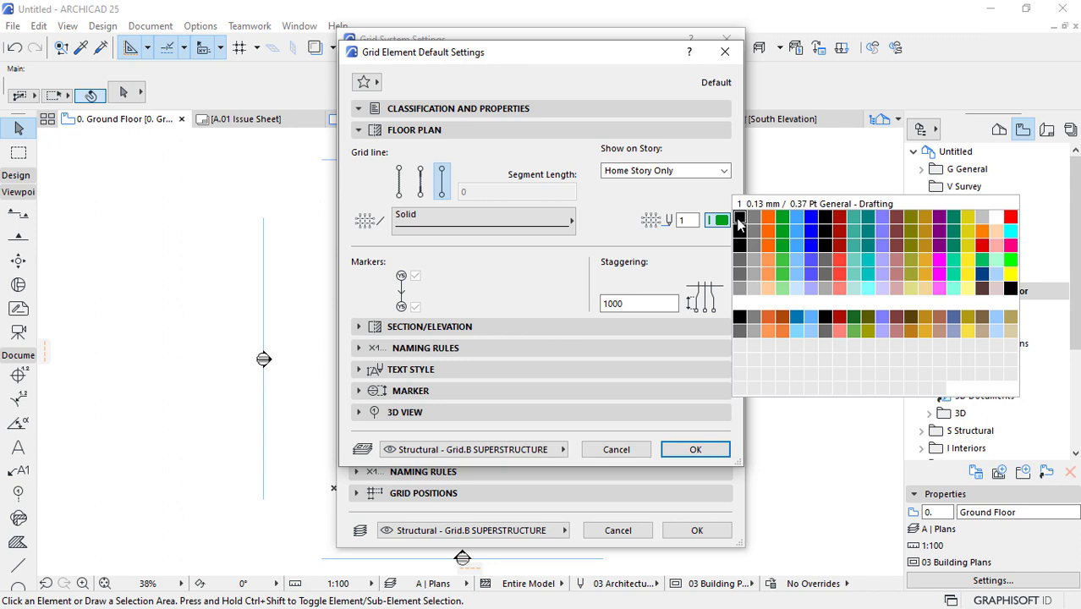
{"action": "left_click", "coordinate": [738, 221]}
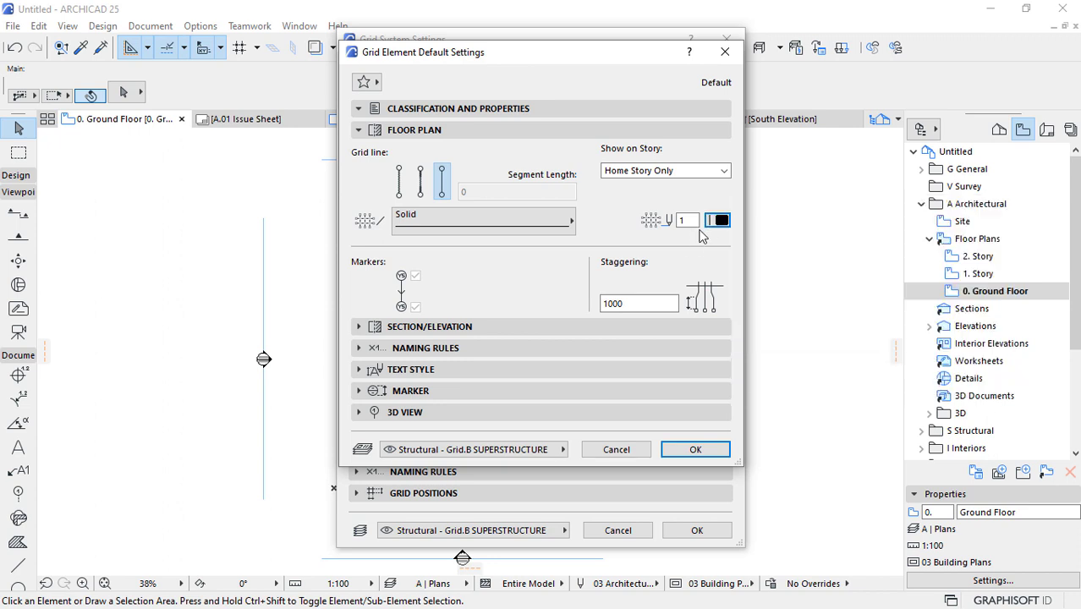
{"action": "left_click", "coordinate": [505, 224]}
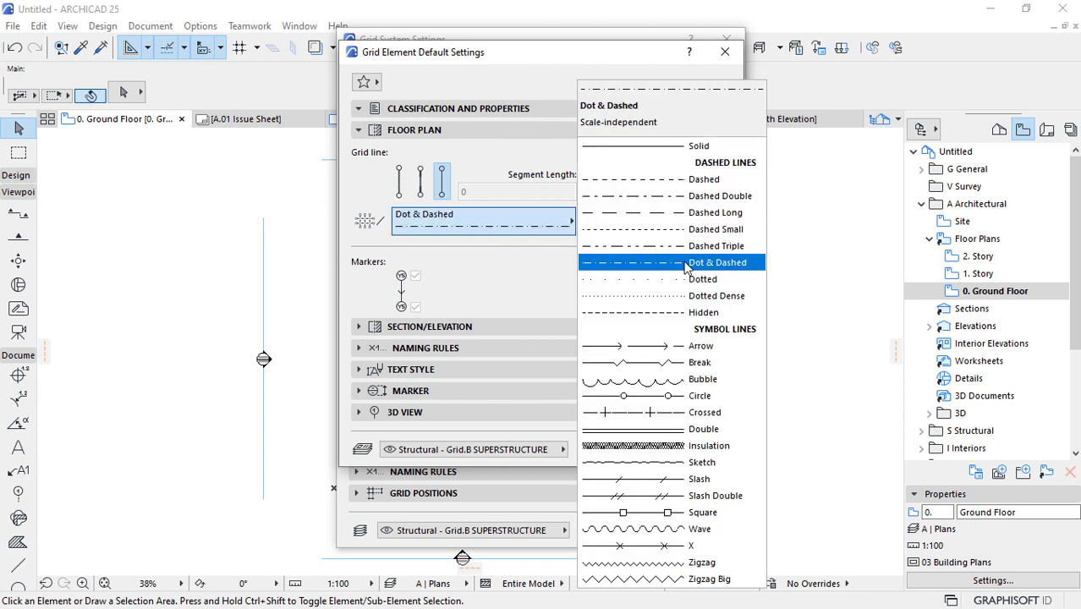
{"action": "left_click", "coordinate": [675, 198]}
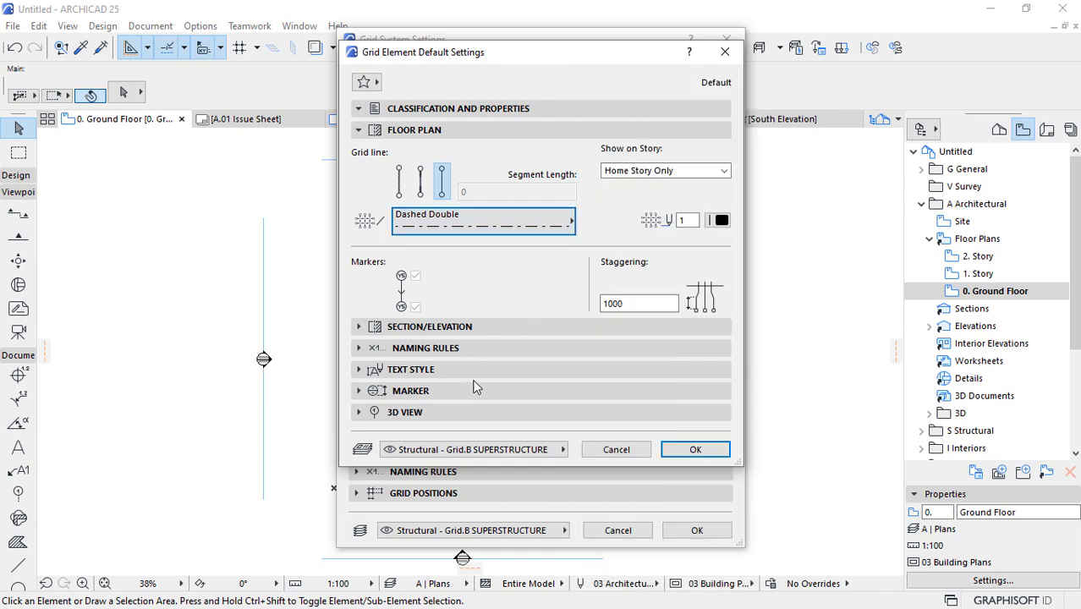
- Set the grid elements' section/elevation line to black pen 1 with the Dashed Double line type
{"action": "left_click", "coordinate": [438, 331]}
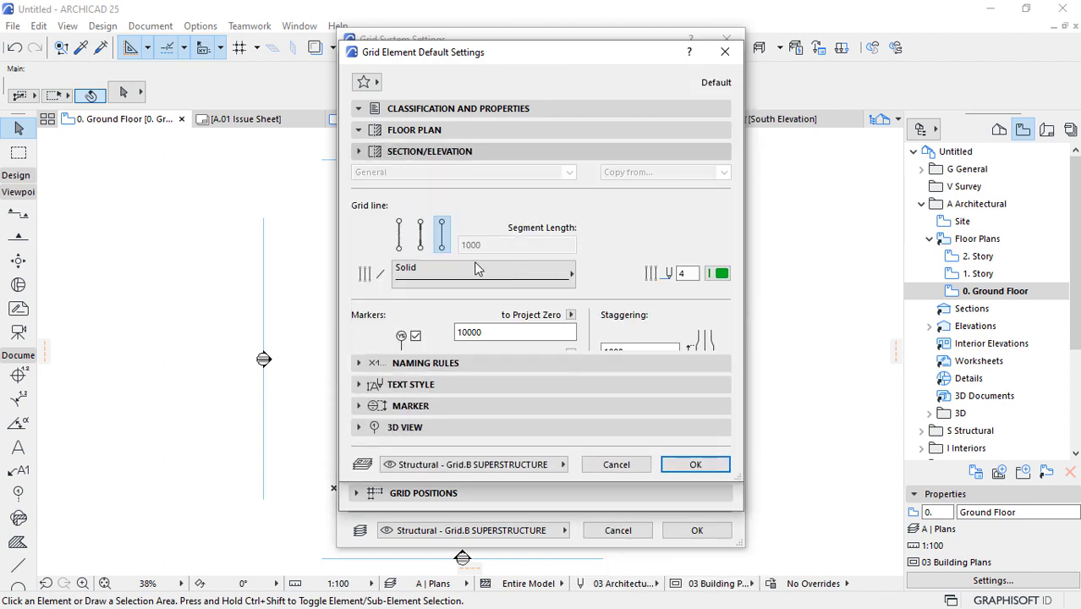
{"action": "left_click", "coordinate": [719, 273]}
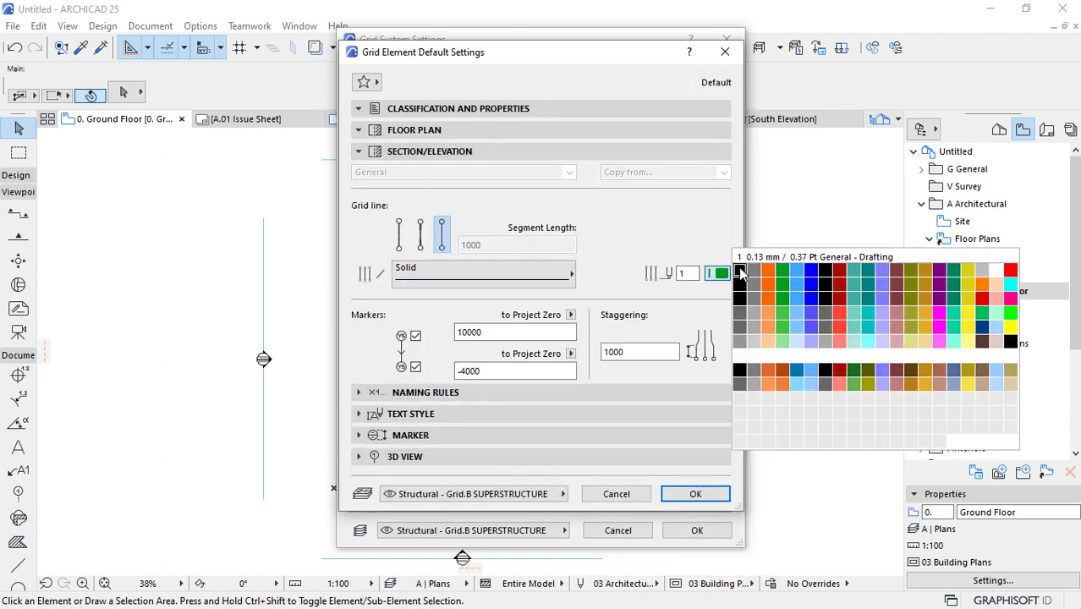
{"action": "left_click", "coordinate": [740, 271]}
{"action": "left_click", "coordinate": [484, 274]}
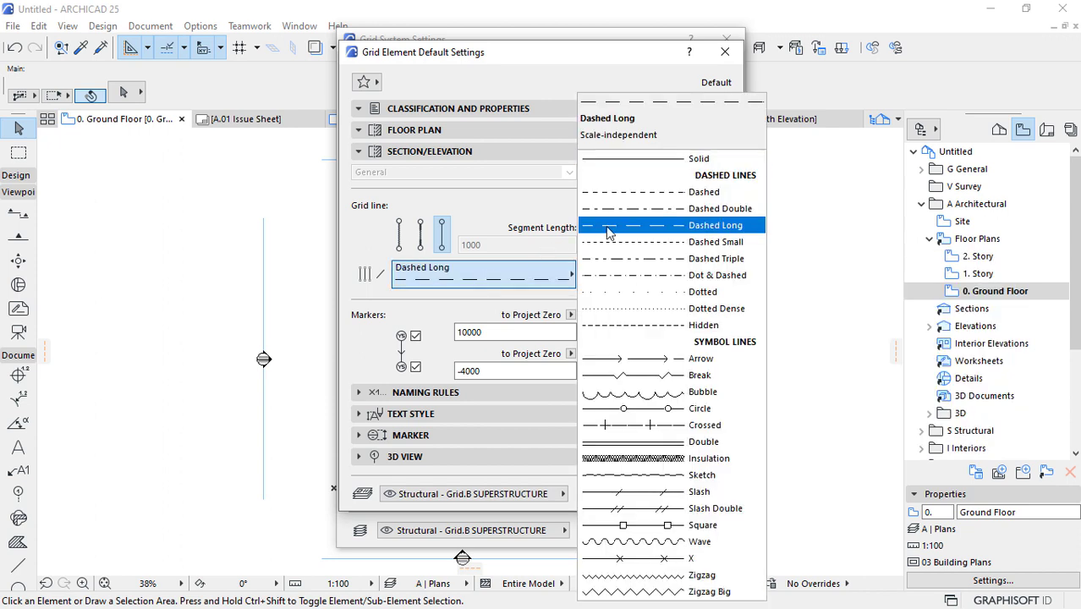
{"action": "left_click", "coordinate": [662, 209]}
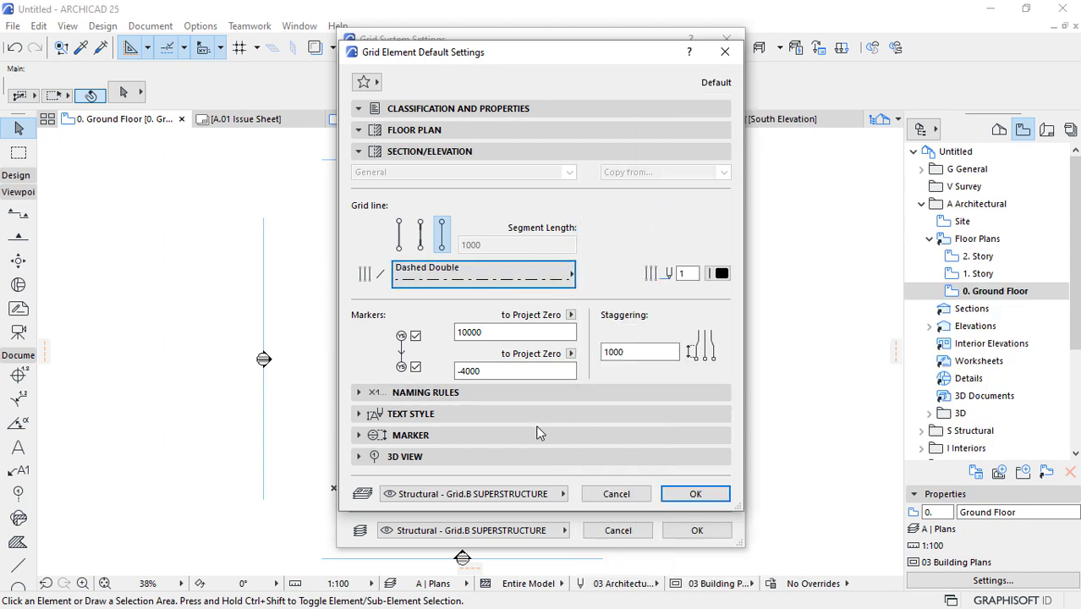
- Review the grid elements' naming rules and text style, and apply the grid element and grid system settings
{"action": "left_click", "coordinate": [422, 396]}
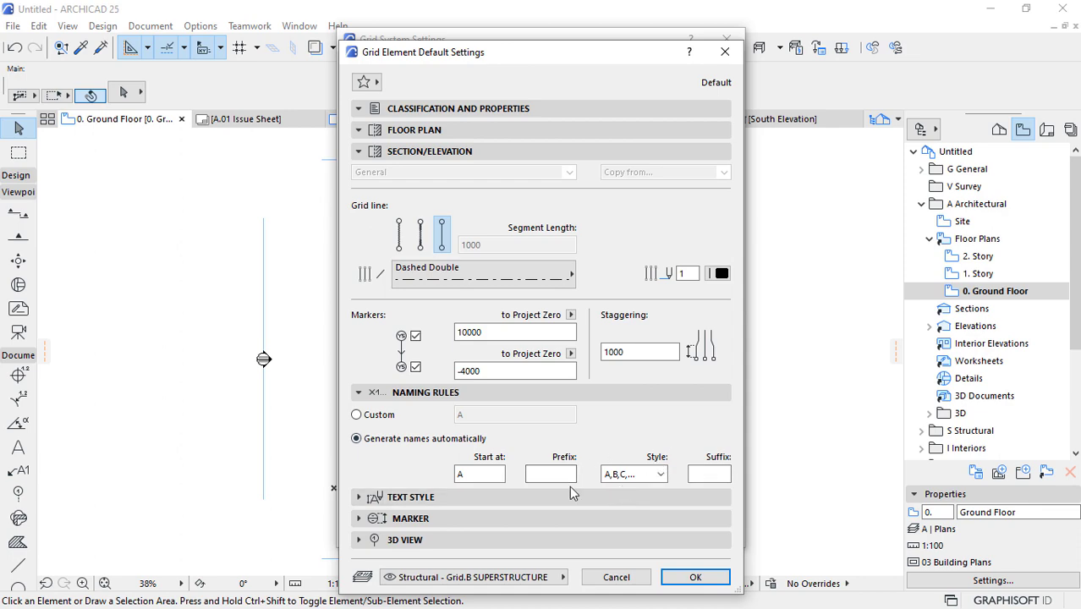
{"action": "left_click", "coordinate": [462, 497]}
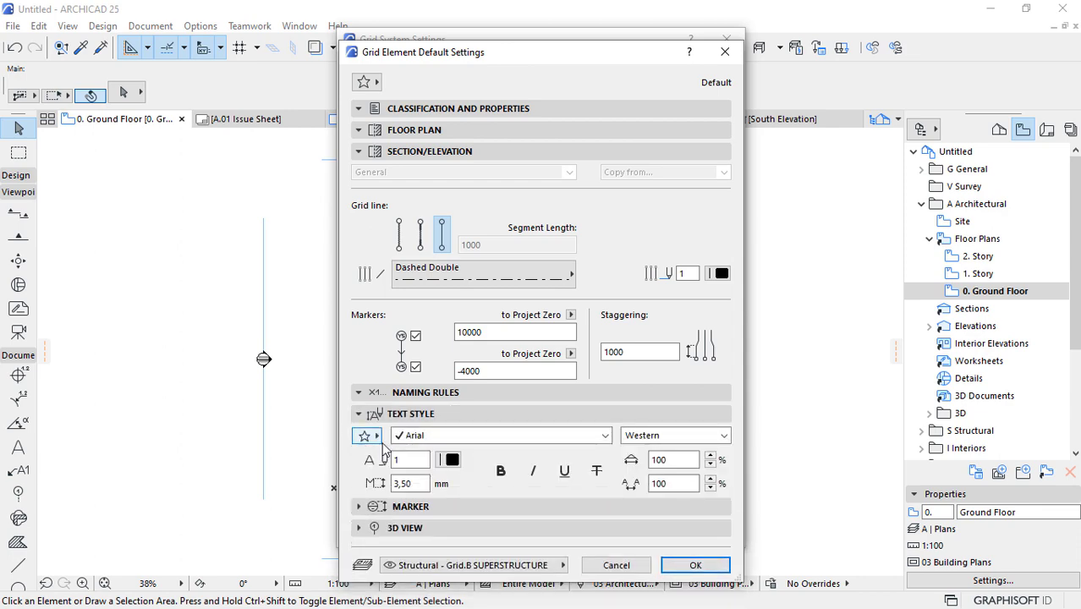
{"action": "left_click", "coordinate": [687, 565]}
{"action": "left_click", "coordinate": [677, 530]}
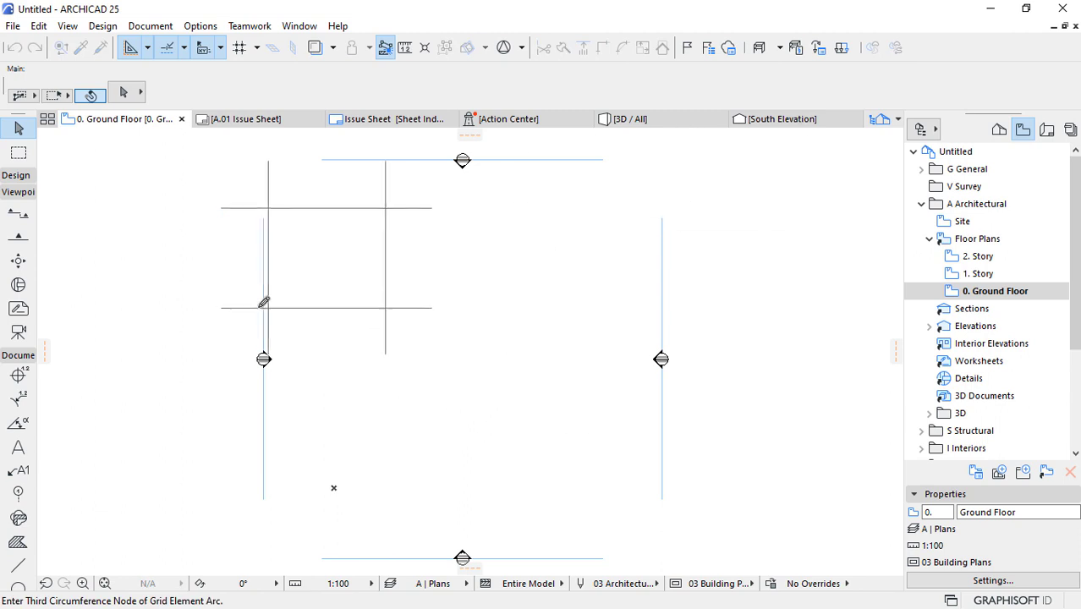
- Place the grid system without rotation, aligned horizontally and centred between the elevation markers on the ground floor plan
{"action": "scroll", "coordinate": [269, 325], "scroll_direction": "up", "scroll_amount": 2}
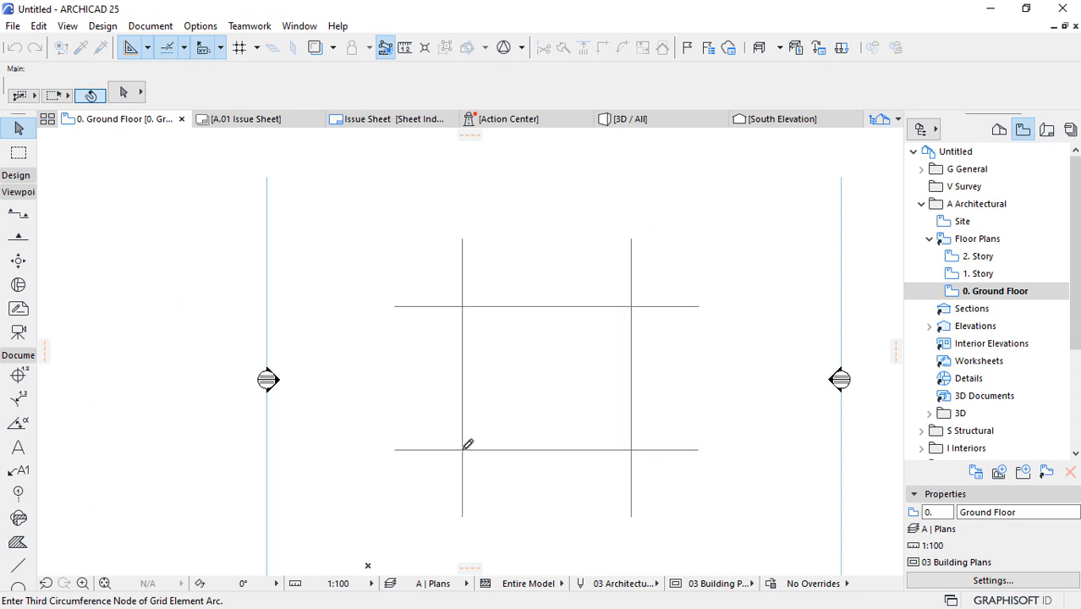
{"action": "left_click", "coordinate": [462, 450]}
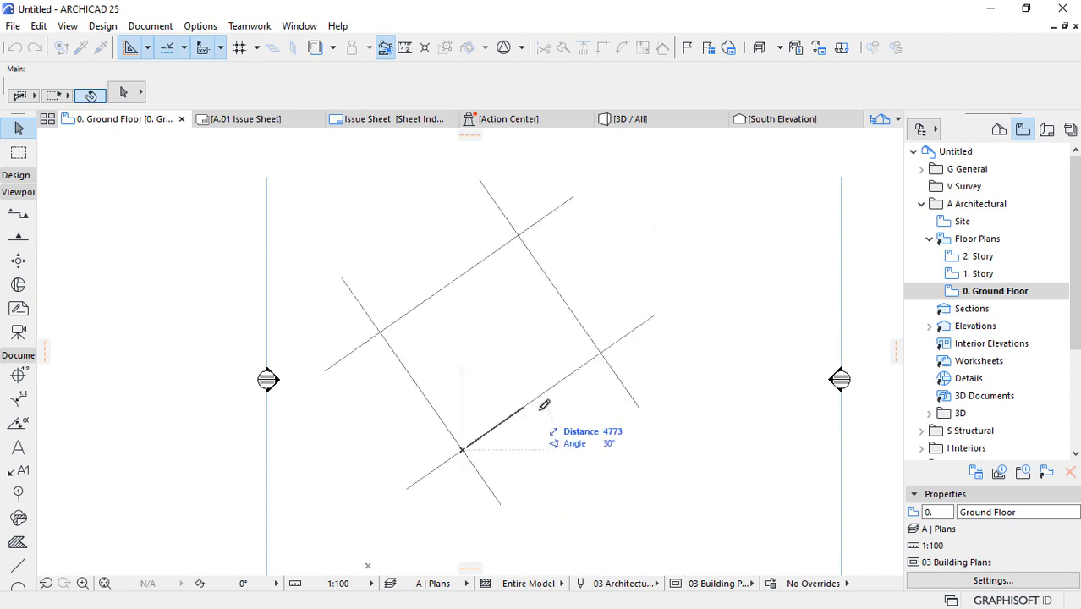
{"action": "left_click", "coordinate": [757, 446]}
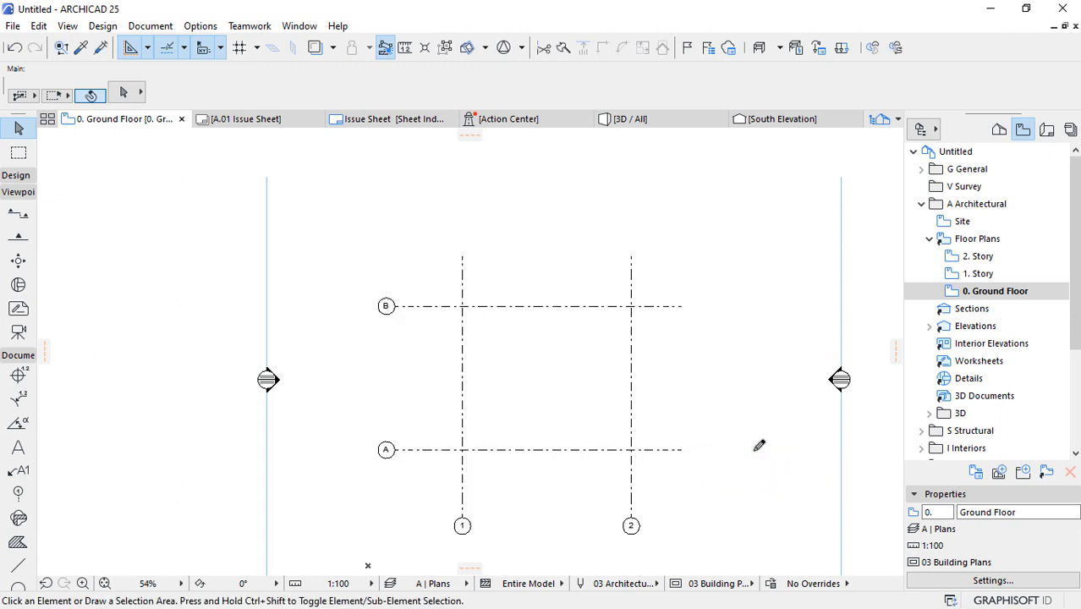
- Mirror the four grid lines about the horizontal axis through the two side elevation markers
{"action": "left_click_drag", "start_coordinate": [730, 235], "coordinate": [354, 477]}
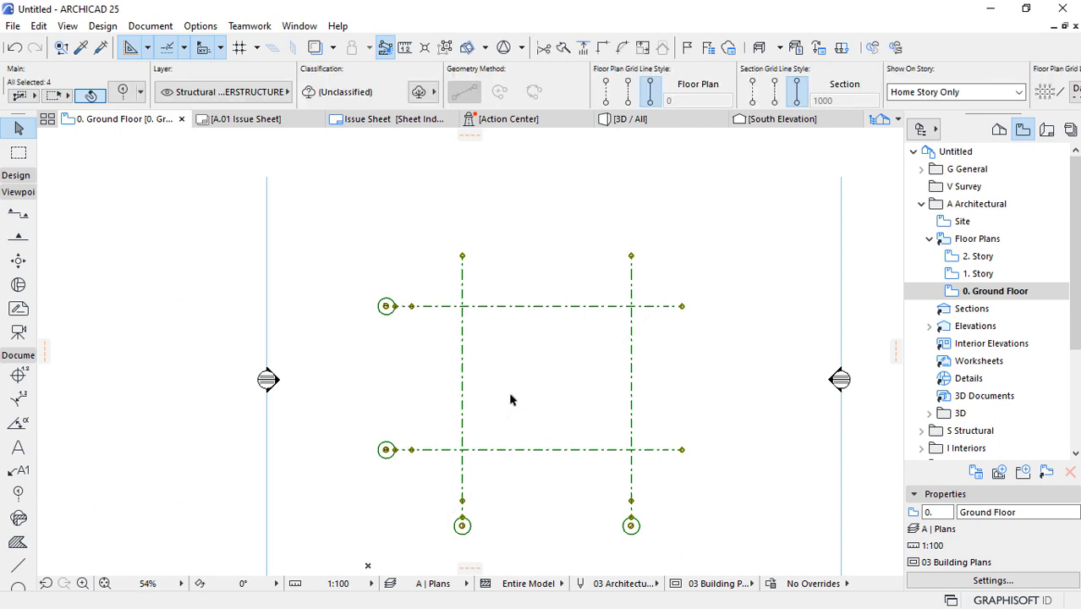
{"action": "left_click", "coordinate": [462, 375]}
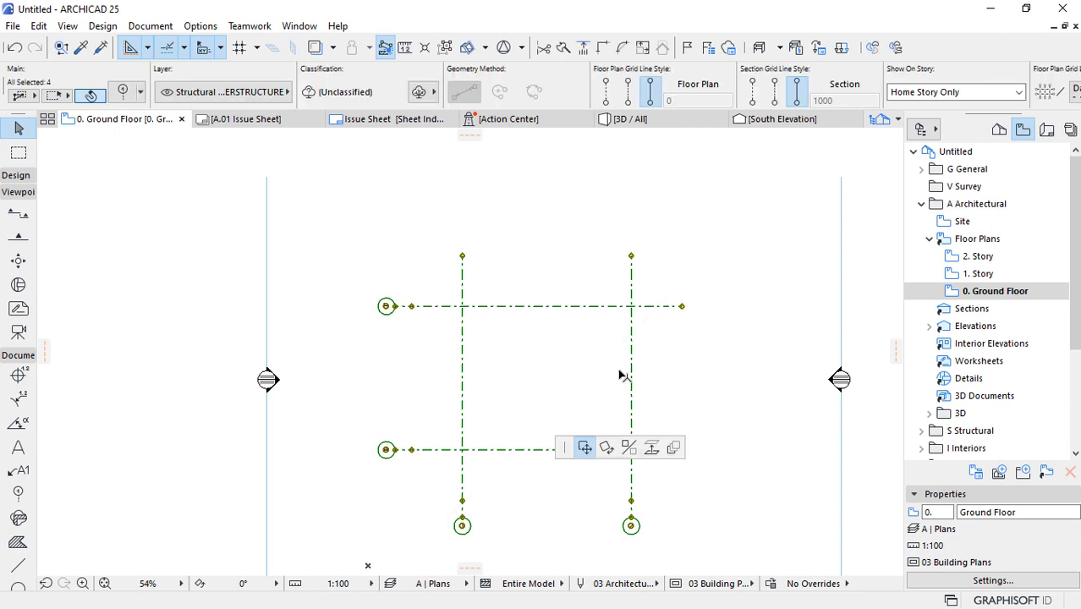
{"action": "key", "text": "Escape"}
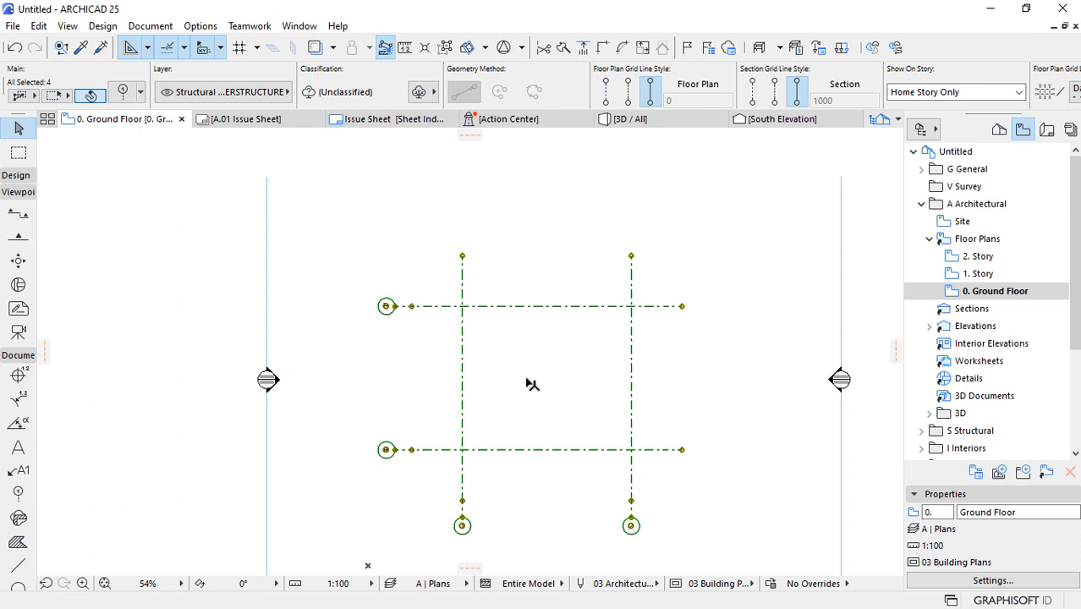
{"action": "left_click", "coordinate": [461, 379]}
{"action": "left_click", "coordinate": [740, 336]}
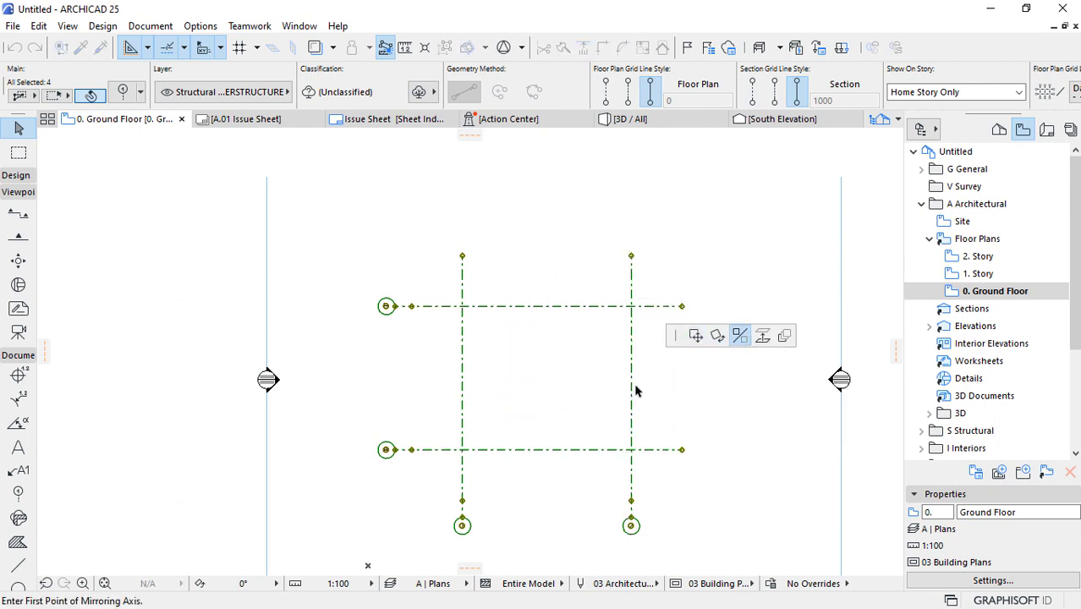
{"action": "left_click", "coordinate": [632, 380]}
{"action": "left_click", "coordinate": [348, 378]}
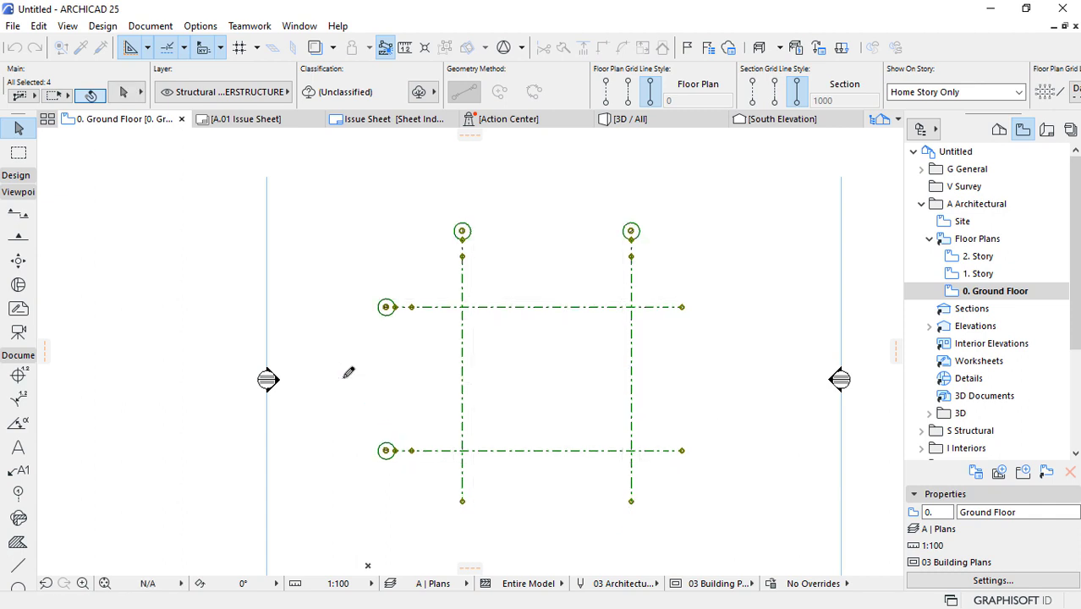
{"action": "left_click", "coordinate": [661, 222]}
- Inspect the grid system's line markers and numbering on the ground floor plan after mirroring
{"action": "scroll", "coordinate": [525, 292], "scroll_direction": "up", "scroll_amount": 3}
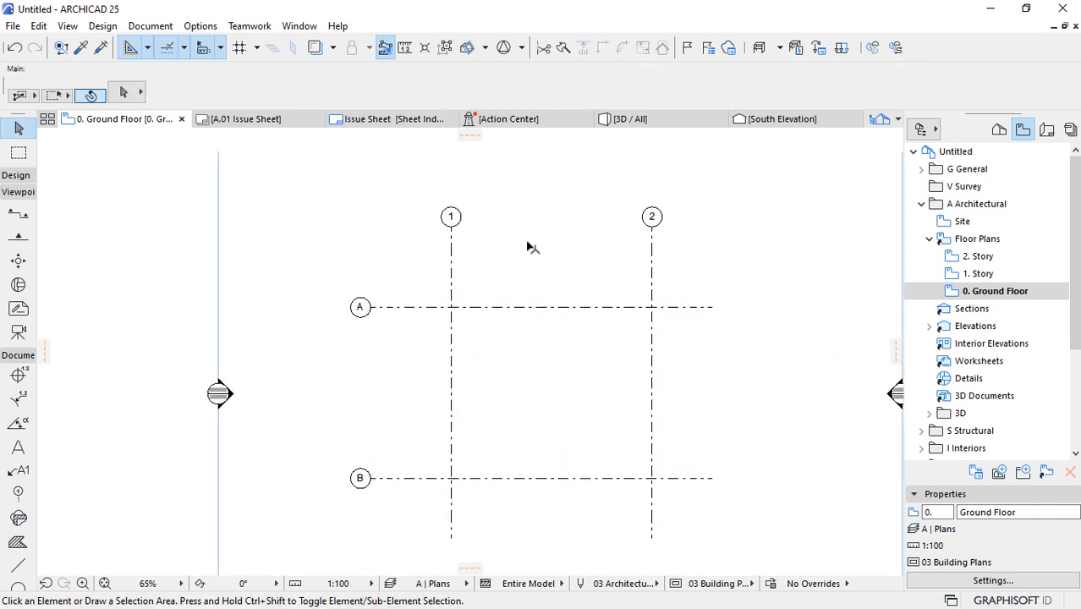
{"action": "scroll", "coordinate": [666, 197], "scroll_direction": "up", "scroll_amount": 3}
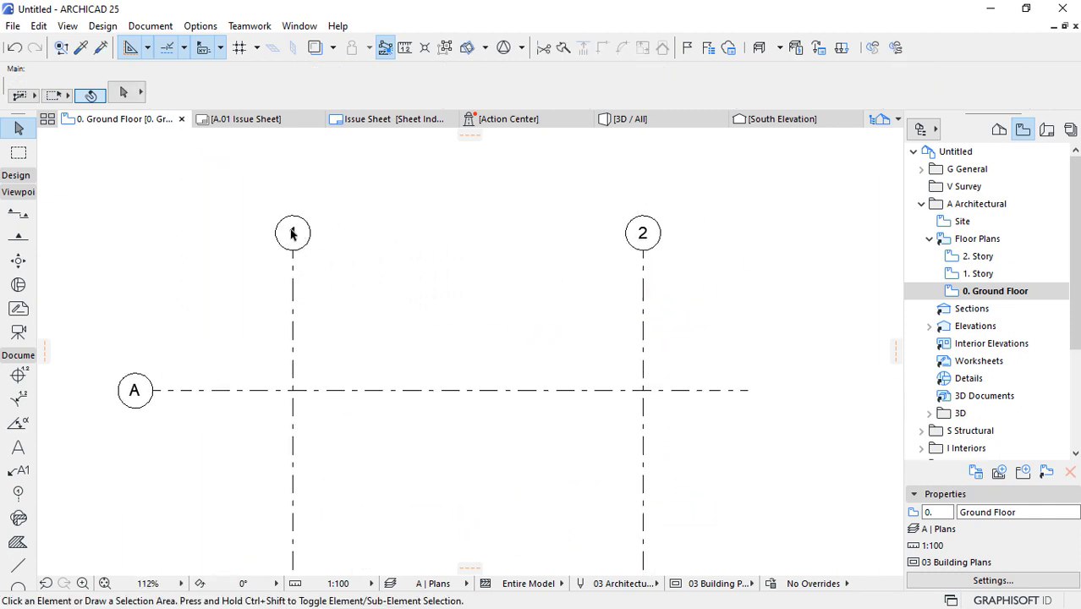
{"action": "scroll", "coordinate": [677, 211], "scroll_direction": "down", "scroll_amount": 5}
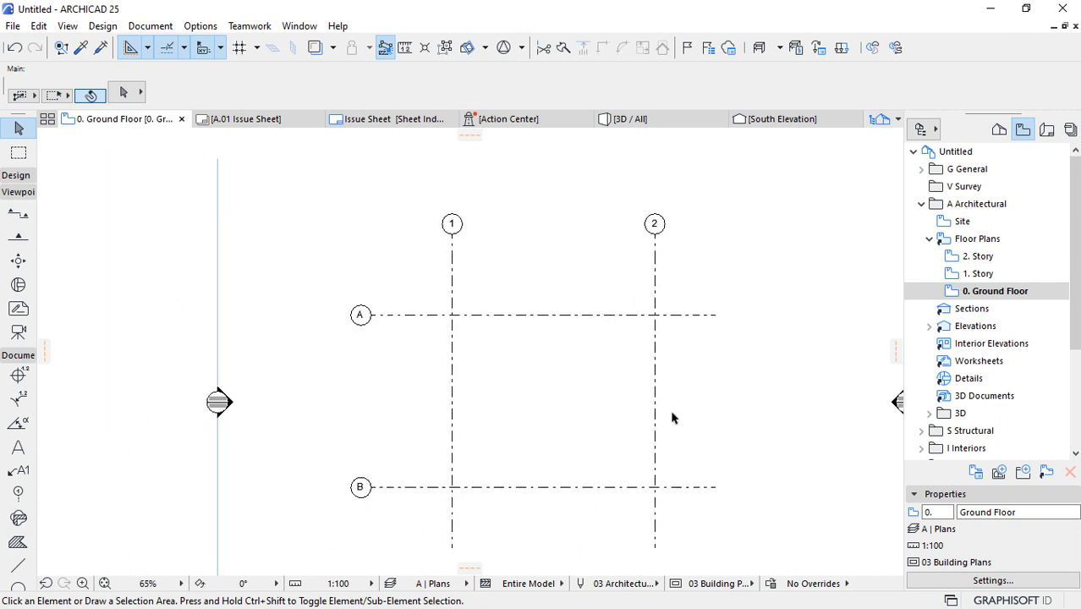
{"action": "scroll", "coordinate": [671, 419], "scroll_direction": "up", "scroll_amount": 3}
{"action": "scroll", "coordinate": [550, 380], "scroll_direction": "down", "scroll_amount": 3}
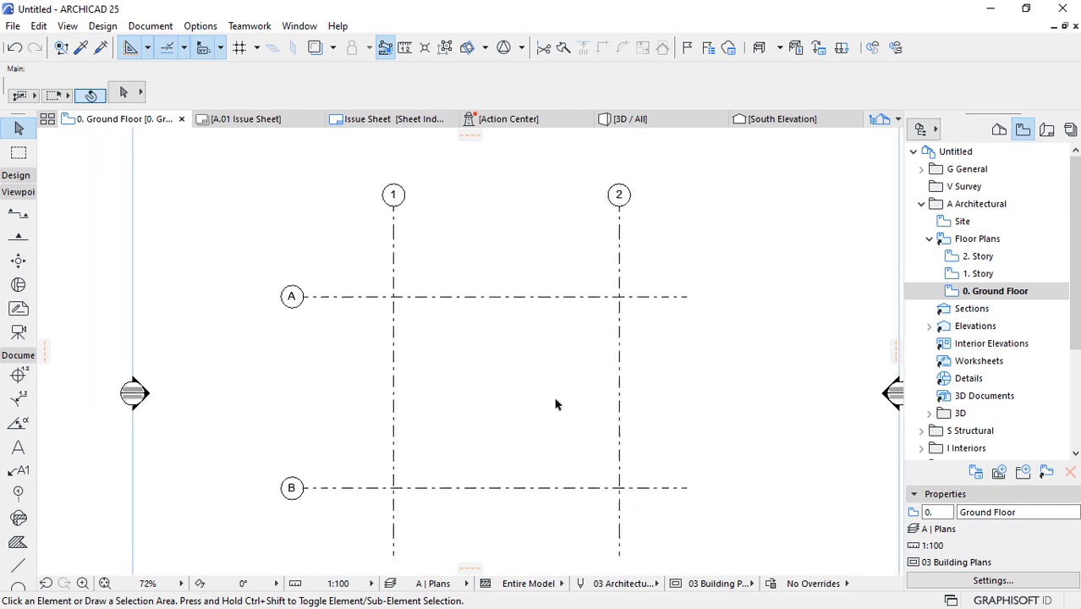
{"action": "left_click_drag", "start_coordinate": [668, 176], "coordinate": [313, 532]}
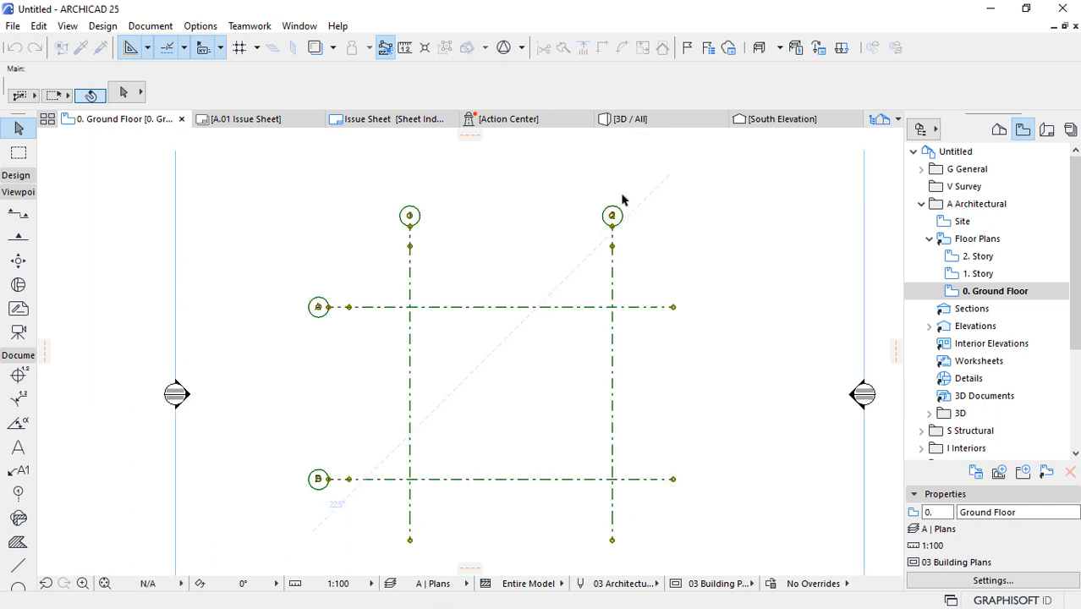
{"action": "scroll", "coordinate": [622, 199], "scroll_direction": "up", "scroll_amount": 5}
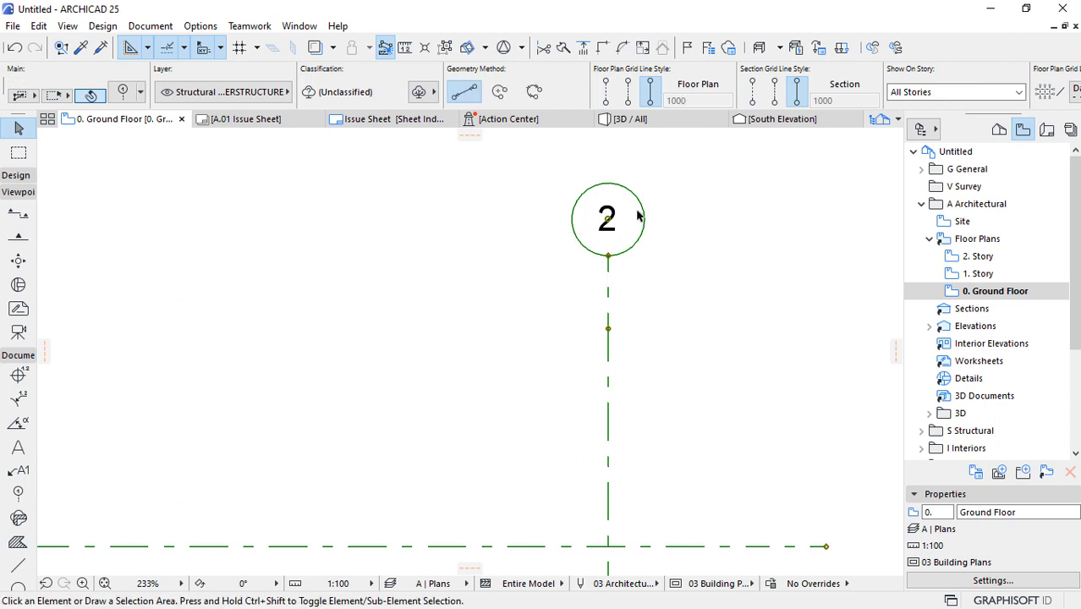
{"action": "left_click", "coordinate": [683, 229]}
{"action": "scroll", "coordinate": [645, 246], "scroll_direction": "down", "scroll_amount": 4}
{"action": "scroll", "coordinate": [643, 246], "scroll_direction": "down", "scroll_amount": 3}
{"action": "scroll", "coordinate": [634, 275], "scroll_direction": "up", "scroll_amount": 2}
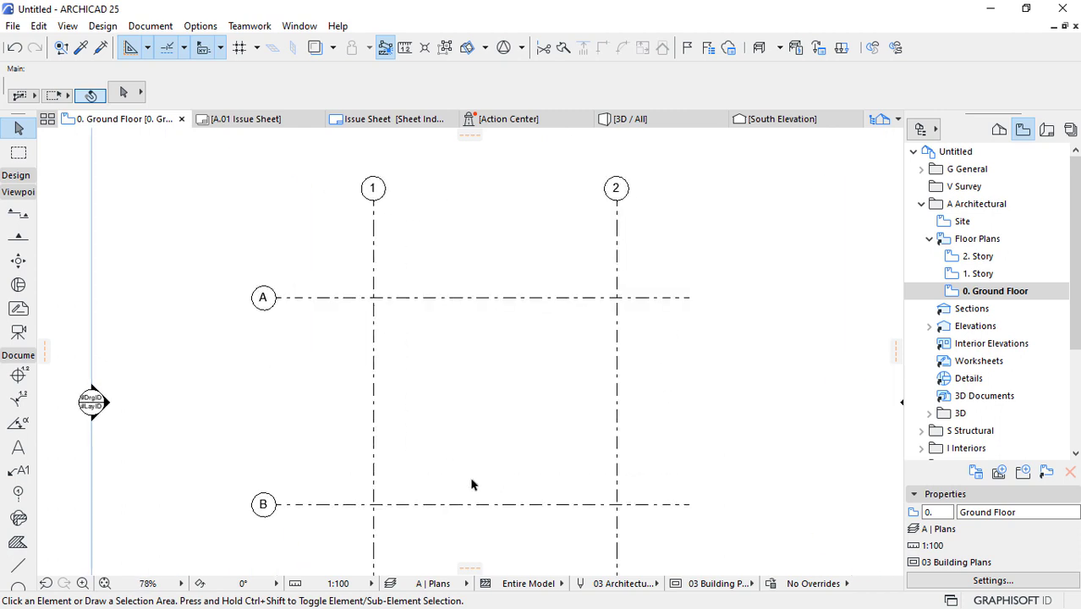
- Activate the Wall tool with the Structural - Bearing.B SUPERSTRUCTURE layer and open its default settings
{"action": "left_click", "coordinate": [20, 193]}
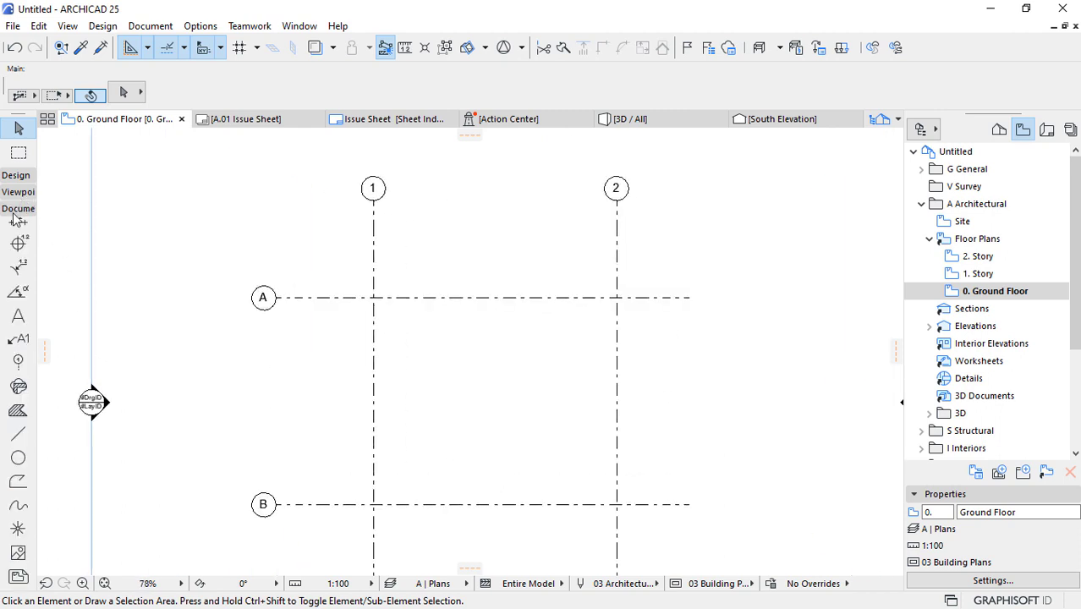
{"action": "left_click", "coordinate": [15, 209]}
{"action": "left_click", "coordinate": [17, 175]}
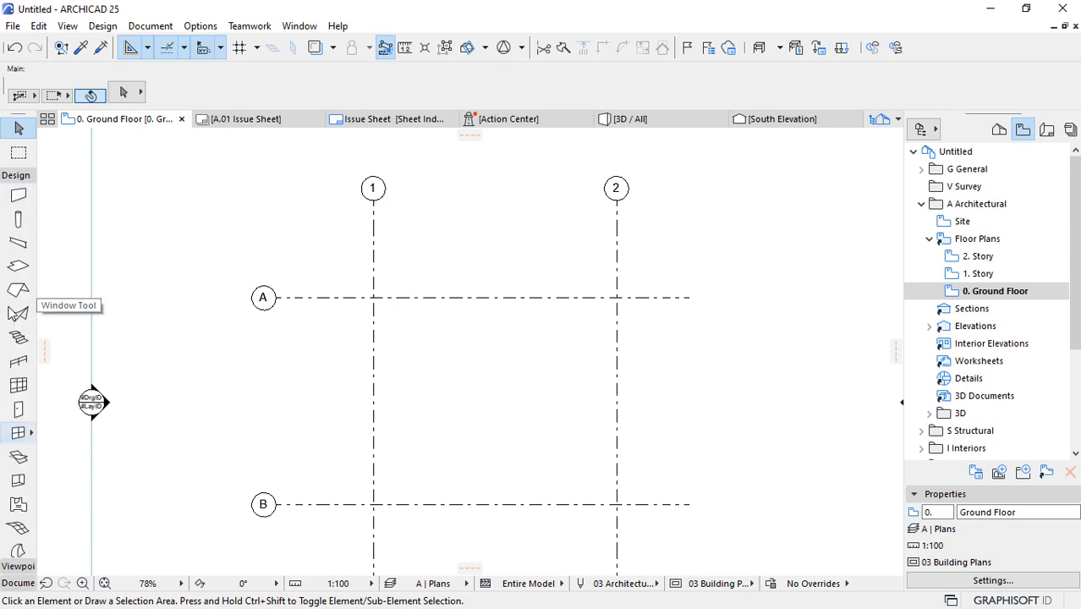
{"action": "left_click", "coordinate": [18, 197]}
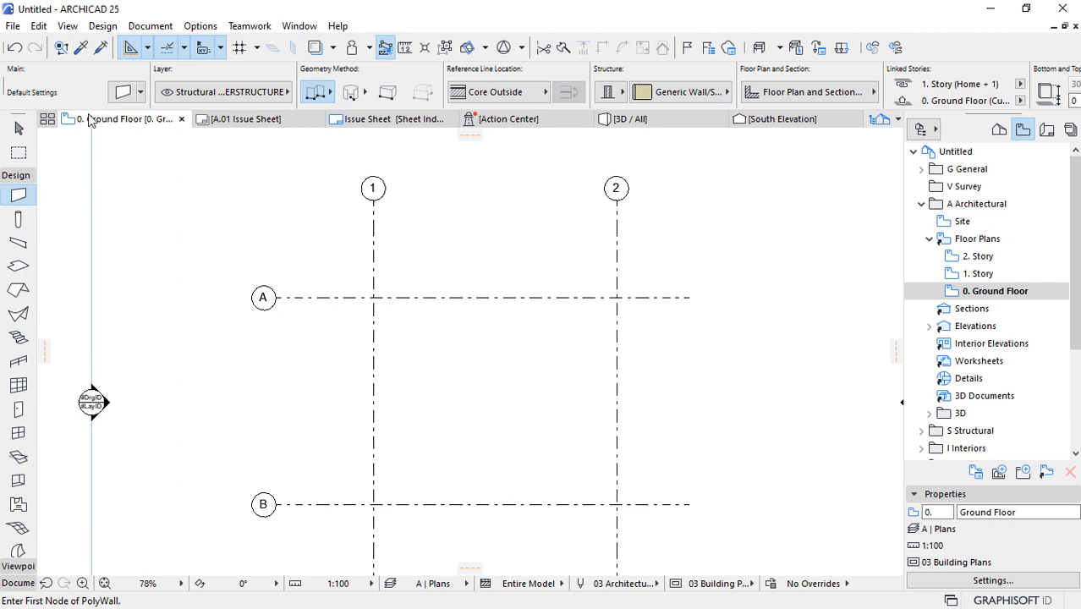
{"action": "left_click", "coordinate": [254, 93]}
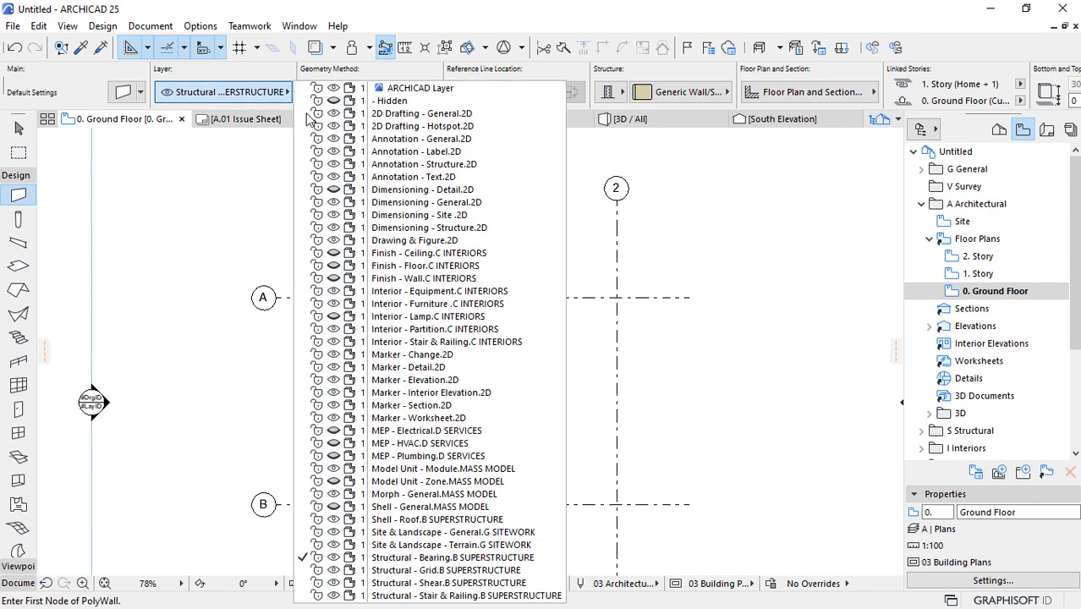
{"action": "left_click", "coordinate": [399, 556]}
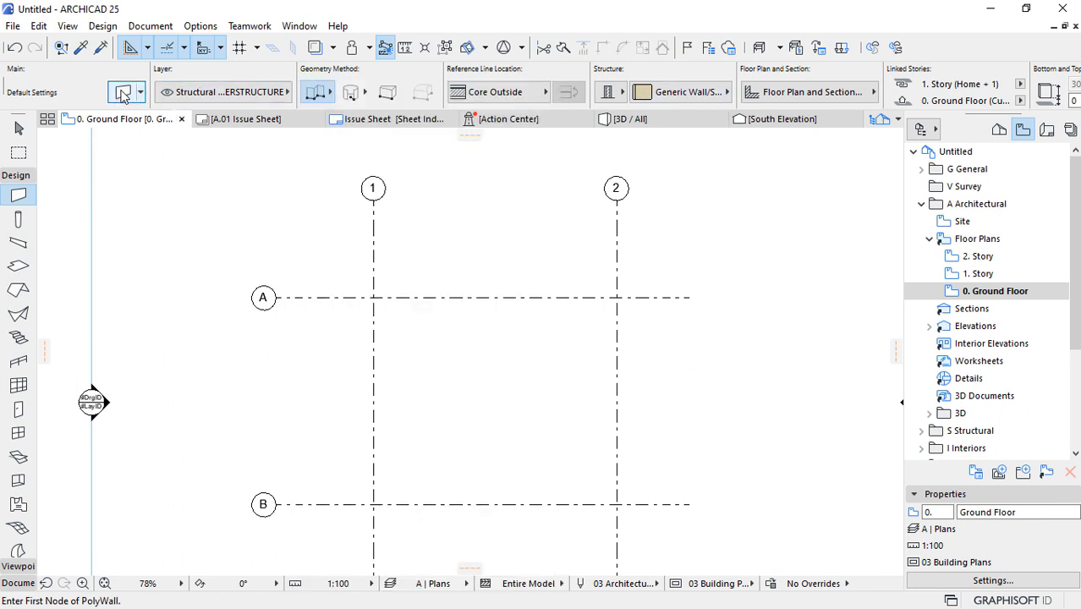
{"action": "key", "text": "ctrl+t"}
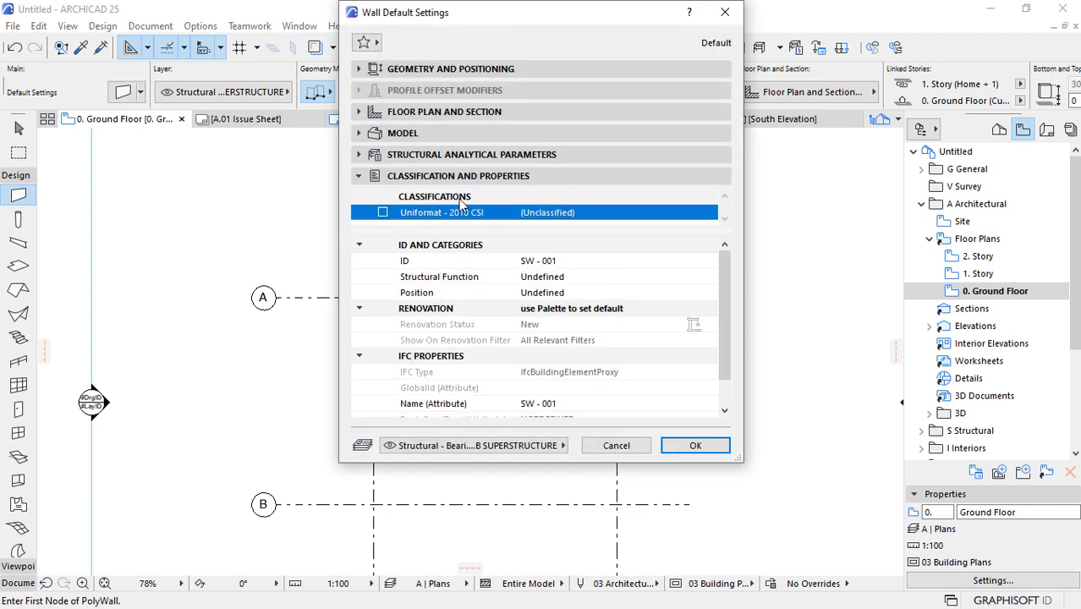
- Classify the default wall under Uniformat - 2010 CSI as B2010.20 Exterior Wall Construction
{"action": "left_click", "coordinate": [383, 213]}
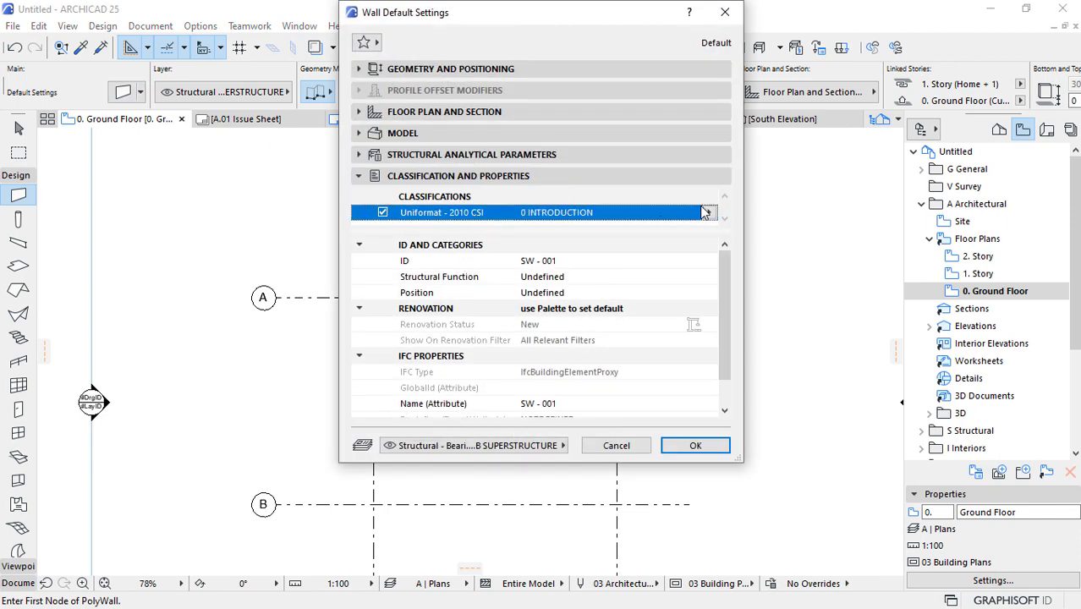
{"action": "left_click", "coordinate": [710, 214]}
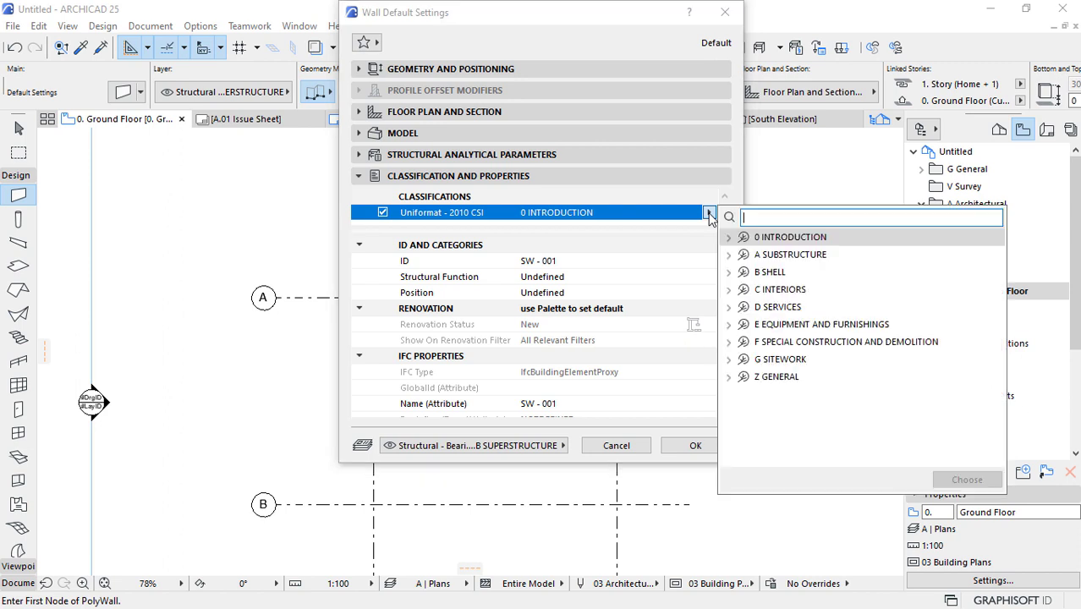
{"action": "left_click", "coordinate": [729, 272]}
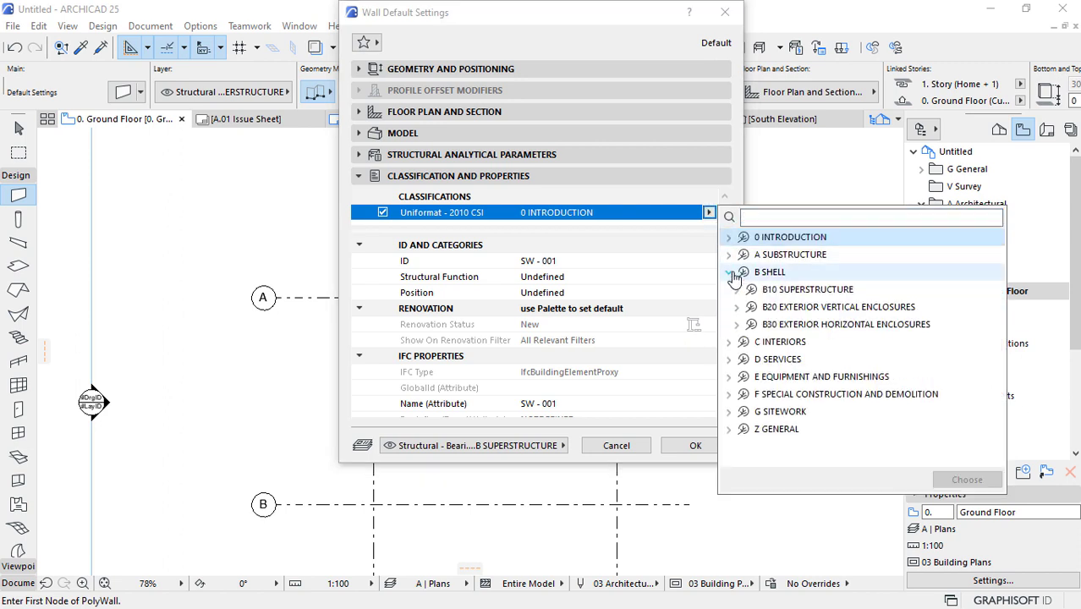
{"action": "left_click", "coordinate": [737, 289]}
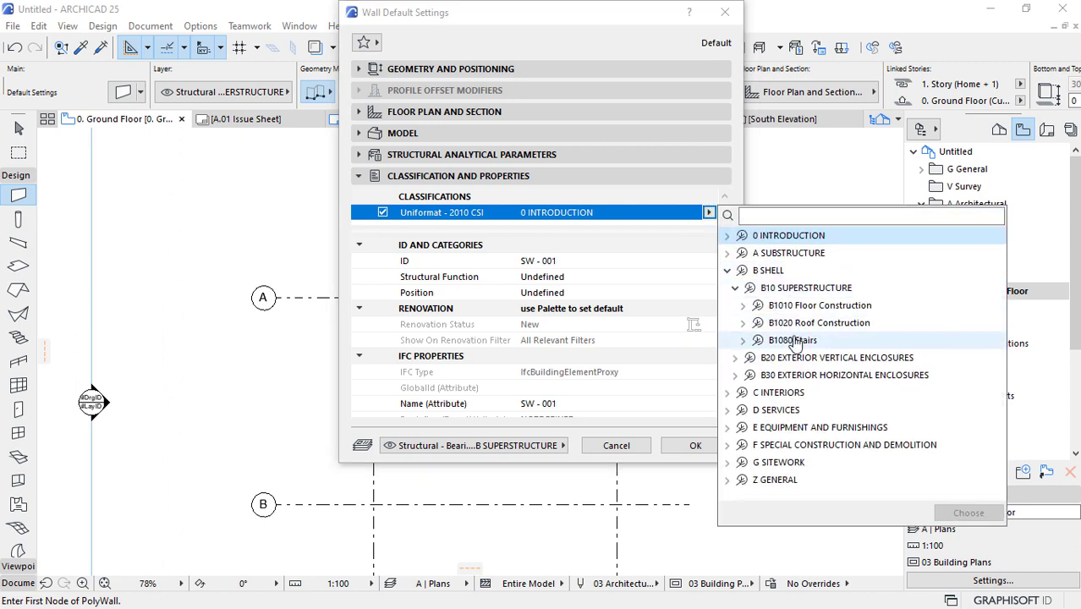
{"action": "left_click", "coordinate": [737, 359]}
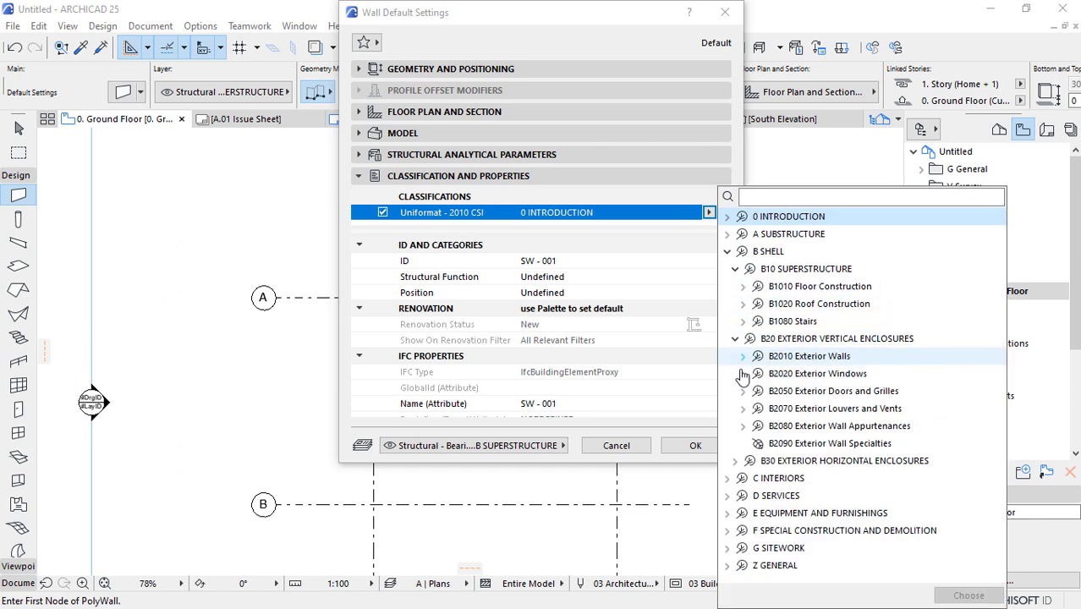
{"action": "left_click", "coordinate": [743, 357]}
{"action": "left_click", "coordinate": [808, 243]}
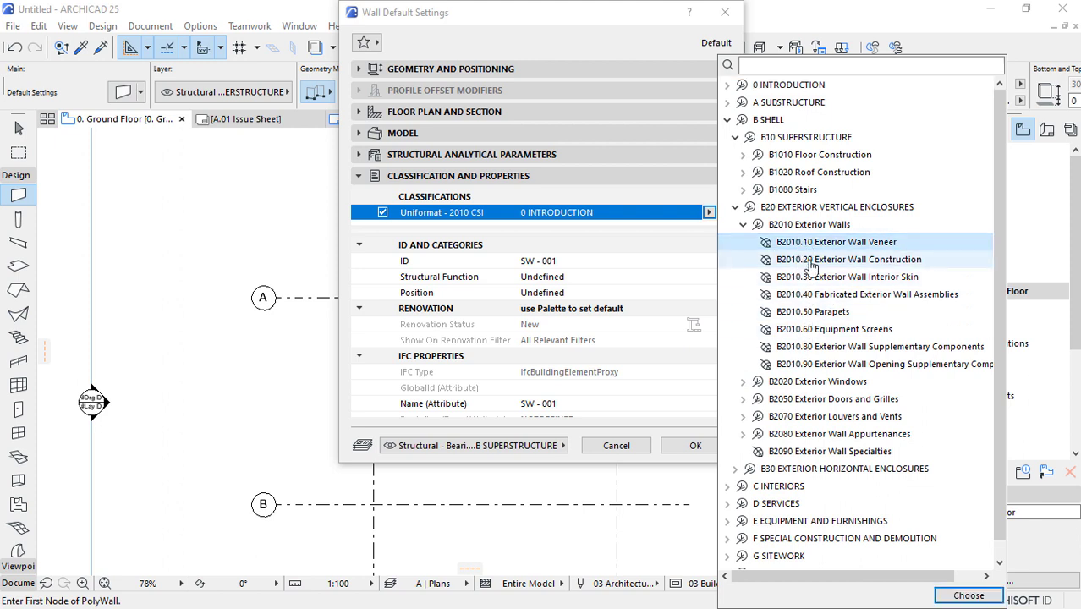
{"action": "left_click", "coordinate": [829, 259]}
{"action": "left_click", "coordinate": [968, 595]}
- Set the default wall's structural function to Load-Bearing Element in its ID and categories properties
{"action": "mouse_move", "coordinate": [723, 272]}
{"action": "left_mouse_down"}
{"action": "mouse_move", "coordinate": [718, 331]}
{"action": "mouse_move", "coordinate": [721, 269]}
{"action": "left_mouse_up"}
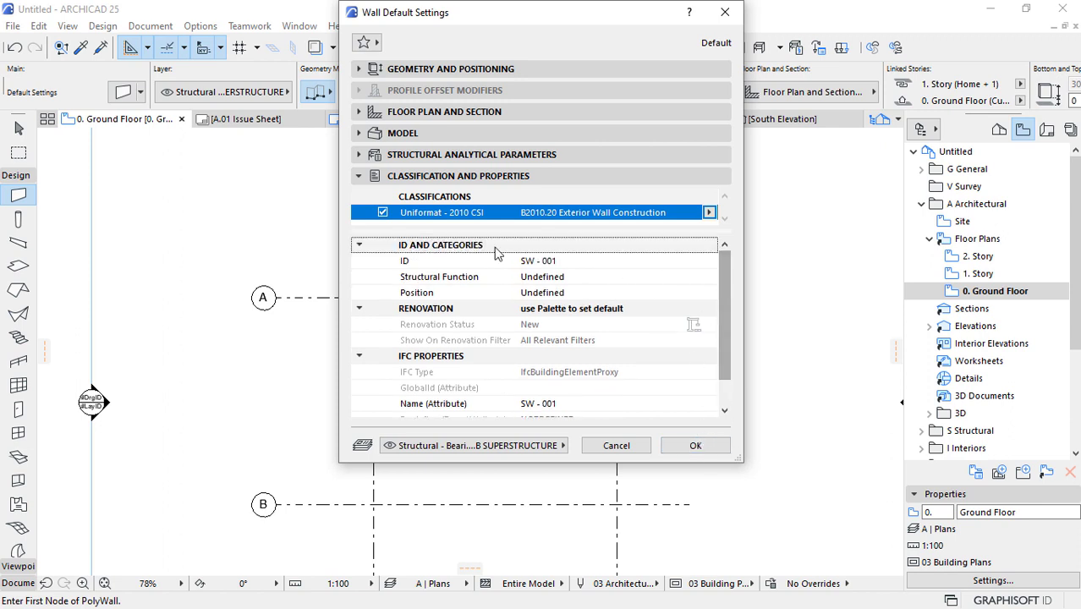
{"action": "scroll", "coordinate": [479, 293], "scroll_direction": "down", "scroll_amount": 1}
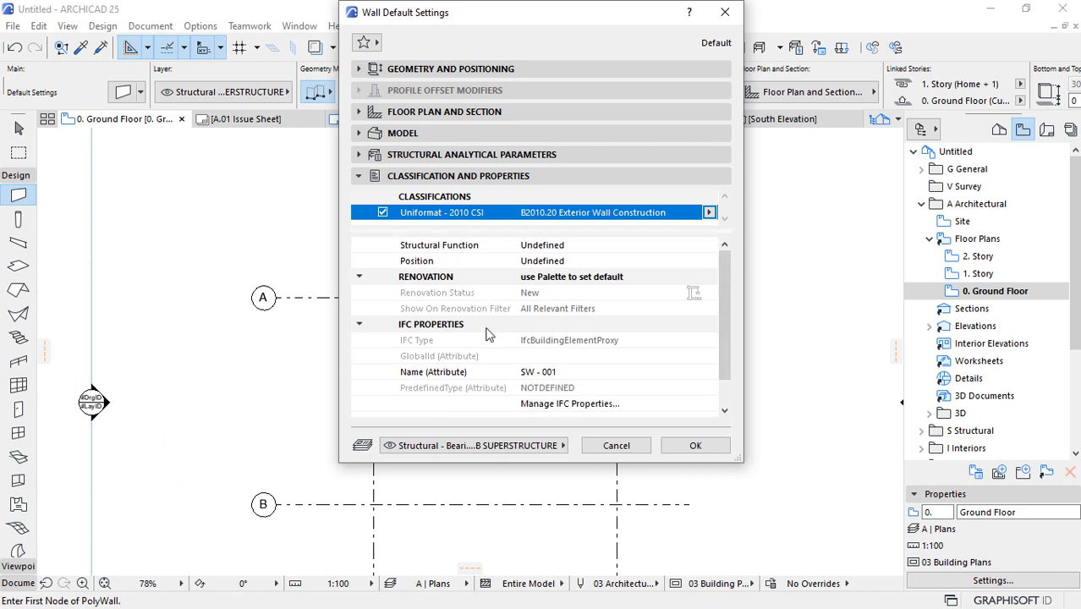
{"action": "scroll", "coordinate": [487, 334], "scroll_direction": "up", "scroll_amount": 1}
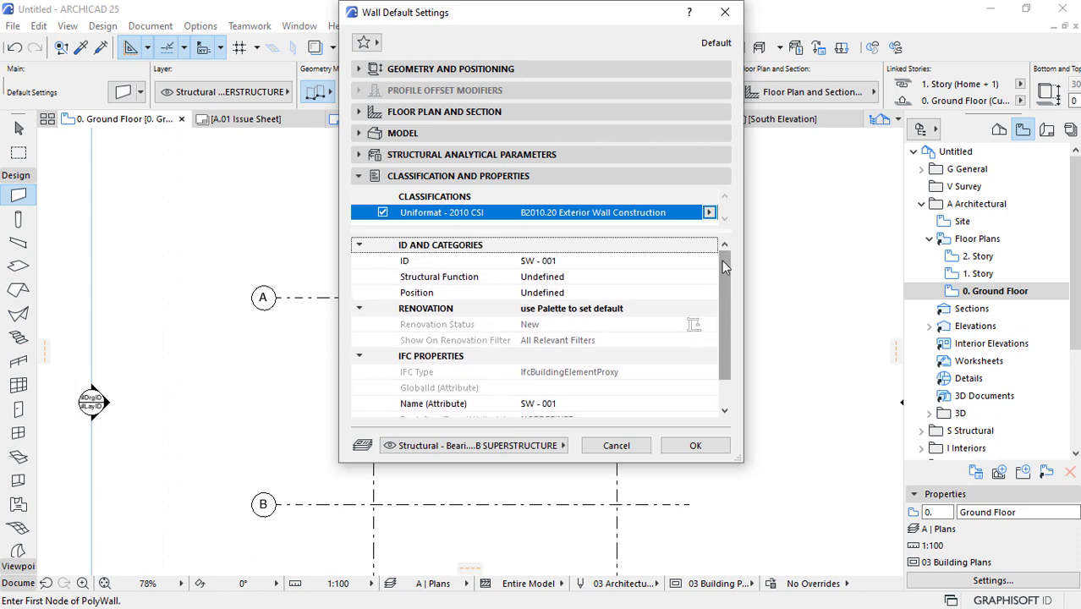
{"action": "left_click_drag", "start_coordinate": [721, 260], "coordinate": [727, 291]}
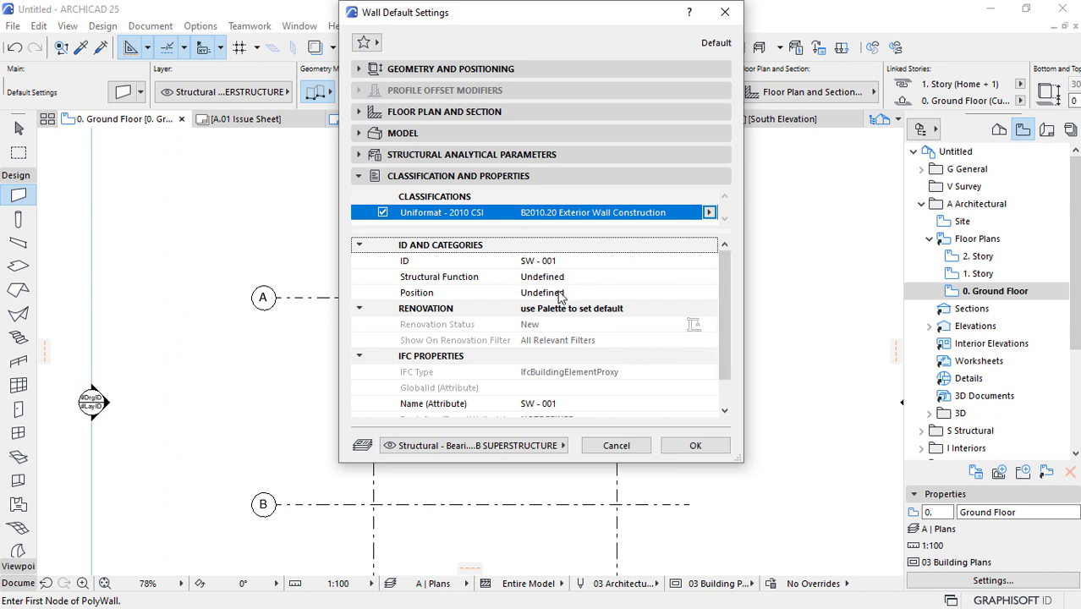
{"action": "scroll", "coordinate": [565, 362], "scroll_direction": "down", "scroll_amount": 2}
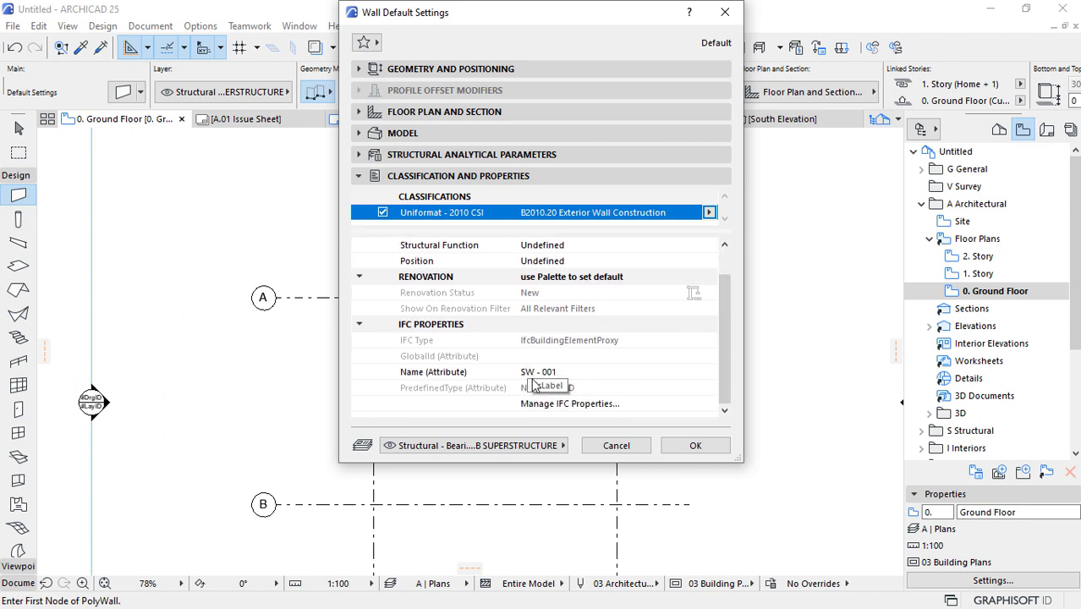
{"action": "scroll", "coordinate": [530, 372], "scroll_direction": "up", "scroll_amount": 2}
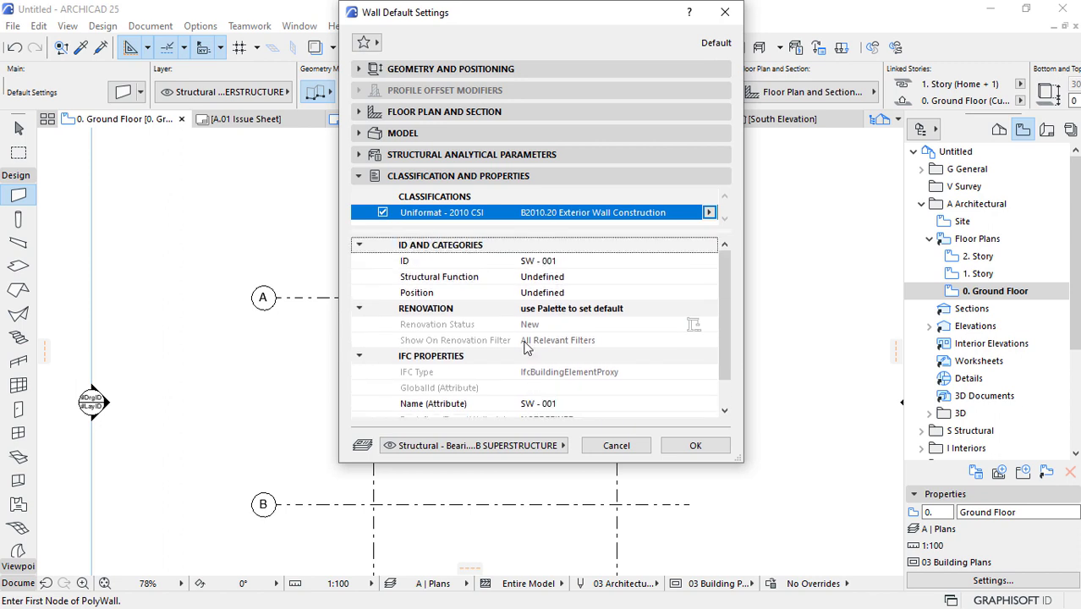
{"action": "left_click", "coordinate": [491, 280]}
{"action": "left_click", "coordinate": [709, 277]}
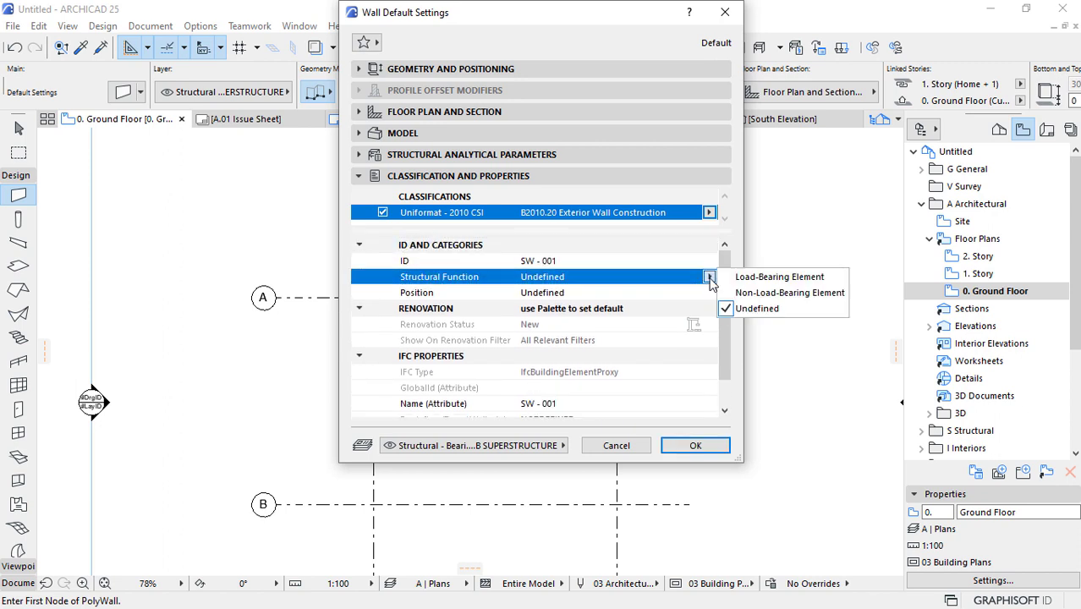
{"action": "left_click", "coordinate": [774, 279]}
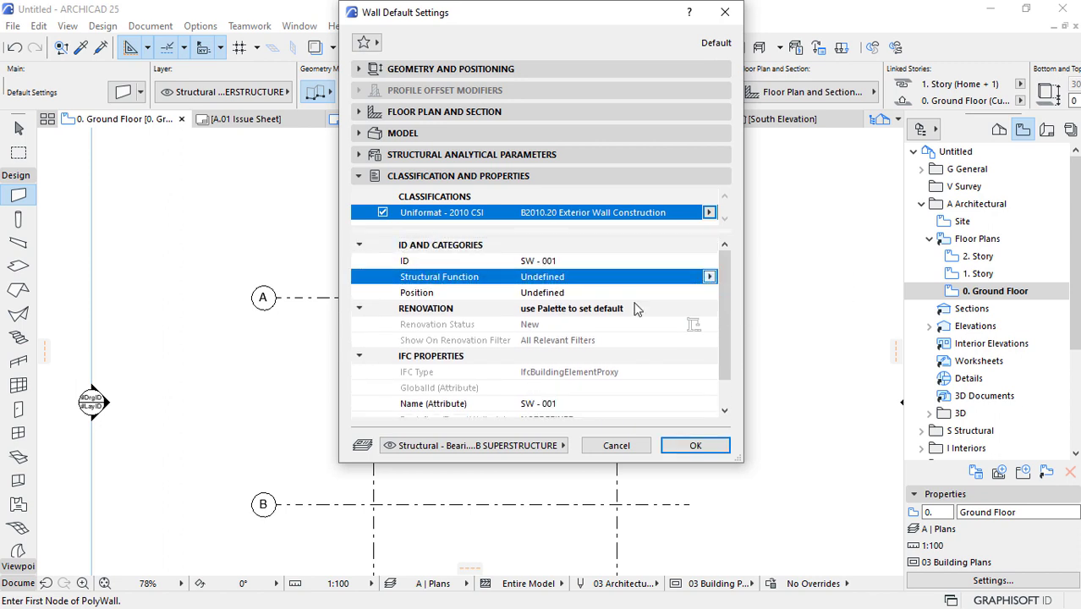
- Set the default wall's position to Exterior and accept the wall settings
{"action": "left_click", "coordinate": [556, 296]}
{"action": "left_click", "coordinate": [709, 293]}
{"action": "left_click", "coordinate": [750, 295]}
{"action": "scroll", "coordinate": [729, 369], "scroll_direction": "down", "scroll_amount": 1}
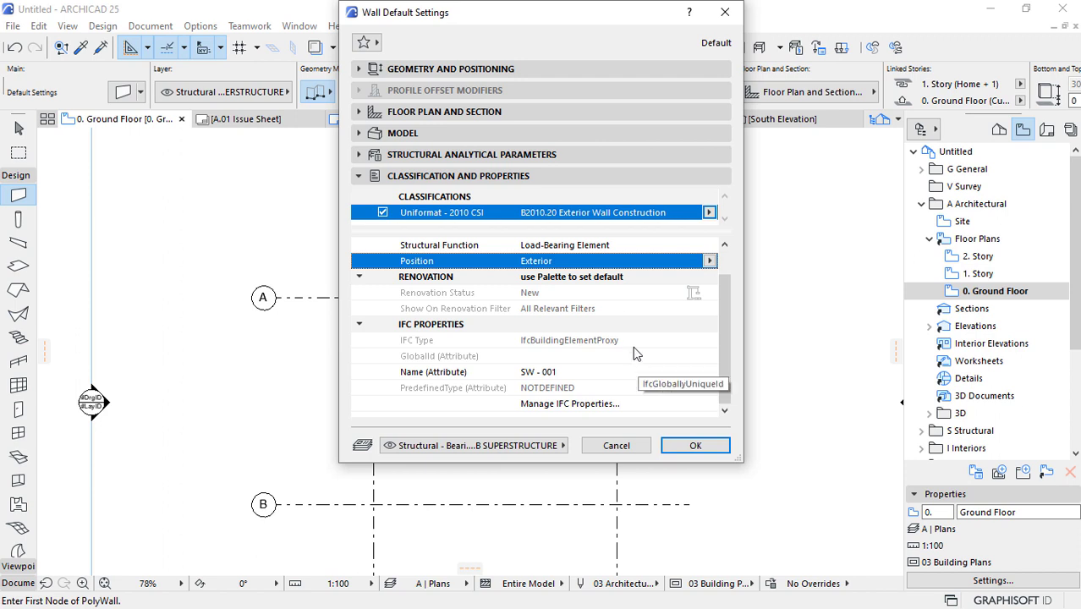
{"action": "left_click", "coordinate": [694, 445]}
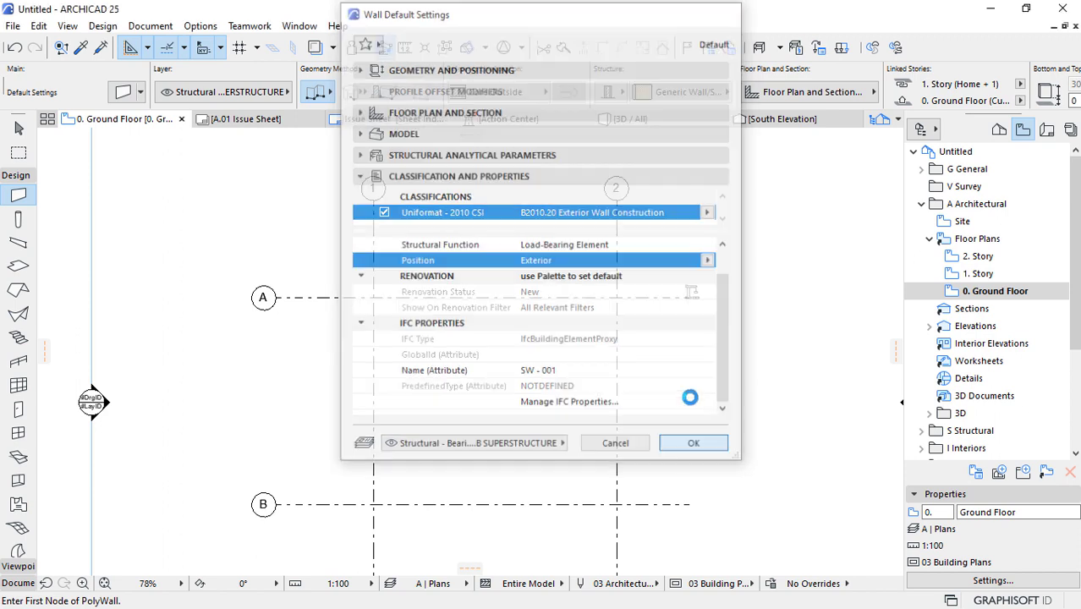
- Start a straight chained wall at the intersection of grid lines A and 1, with its reference line location set to Center
{"action": "mouse_move", "coordinate": [366, 125]}
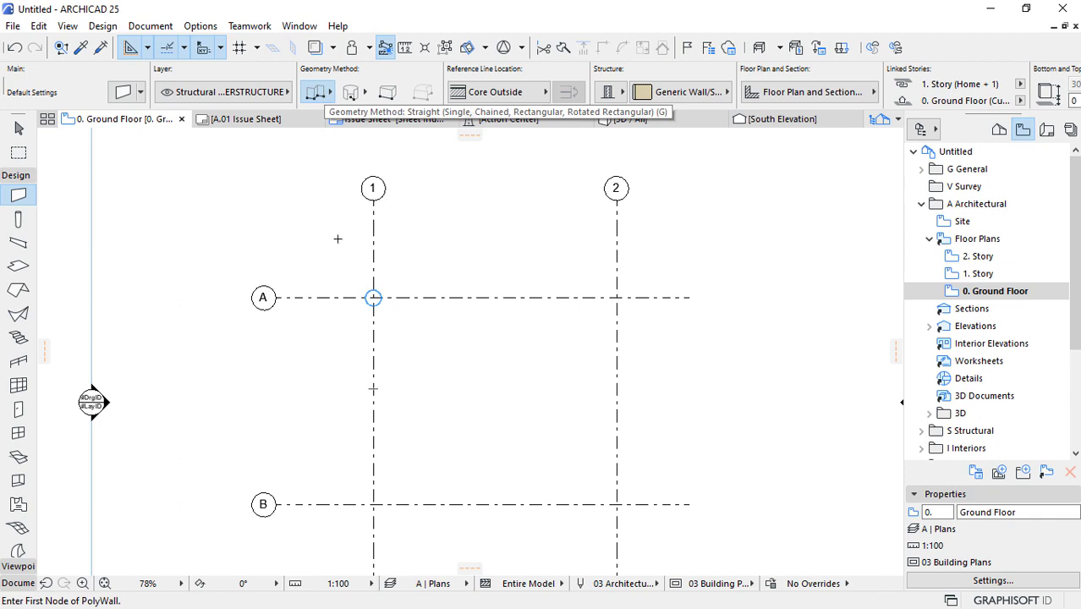
{"action": "left_click", "coordinate": [373, 297]}
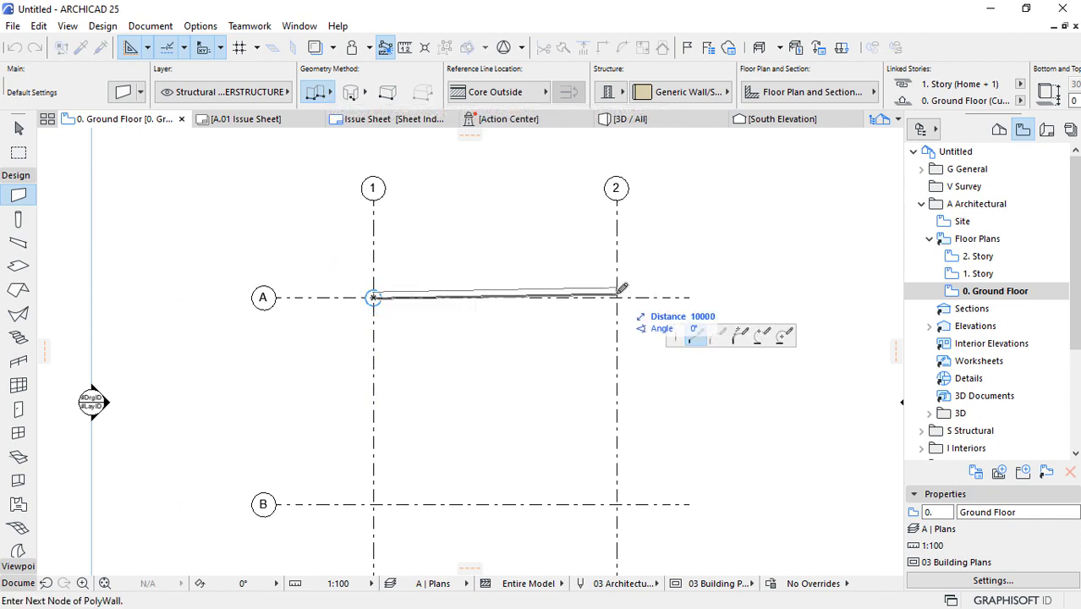
{"action": "scroll", "coordinate": [328, 233], "scroll_direction": "up", "scroll_amount": 4}
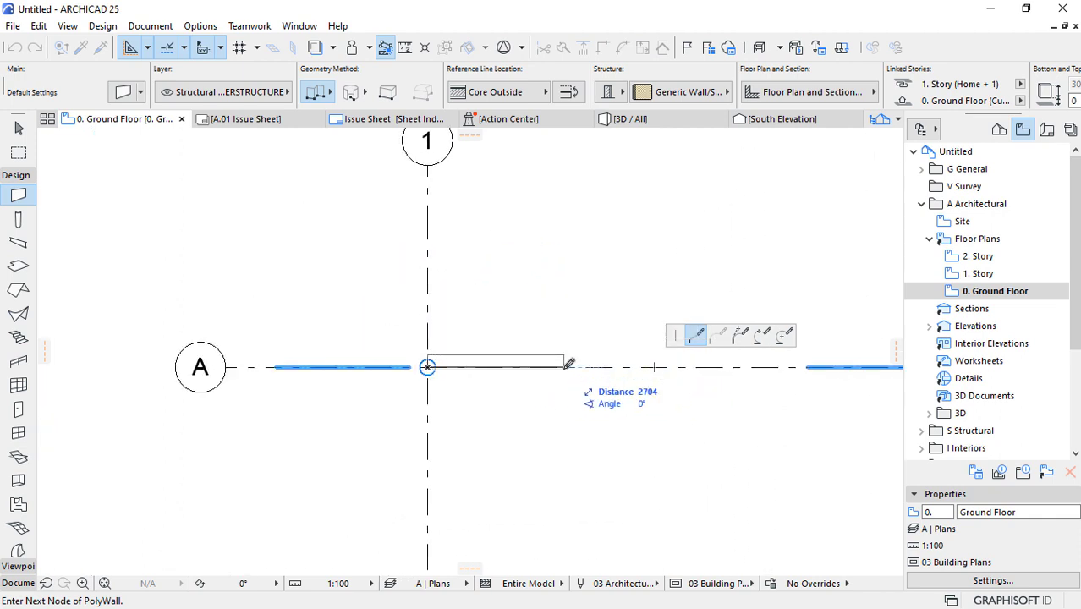
{"action": "left_click", "coordinate": [527, 100]}
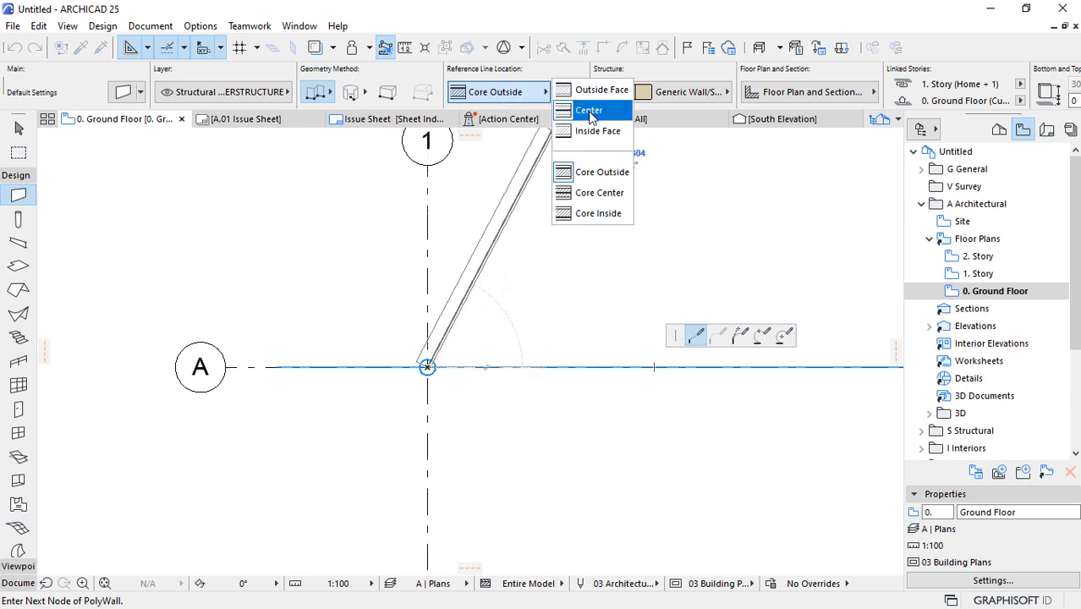
{"action": "left_click", "coordinate": [589, 111]}
{"action": "scroll", "coordinate": [309, 309], "scroll_direction": "down", "scroll_amount": 3}
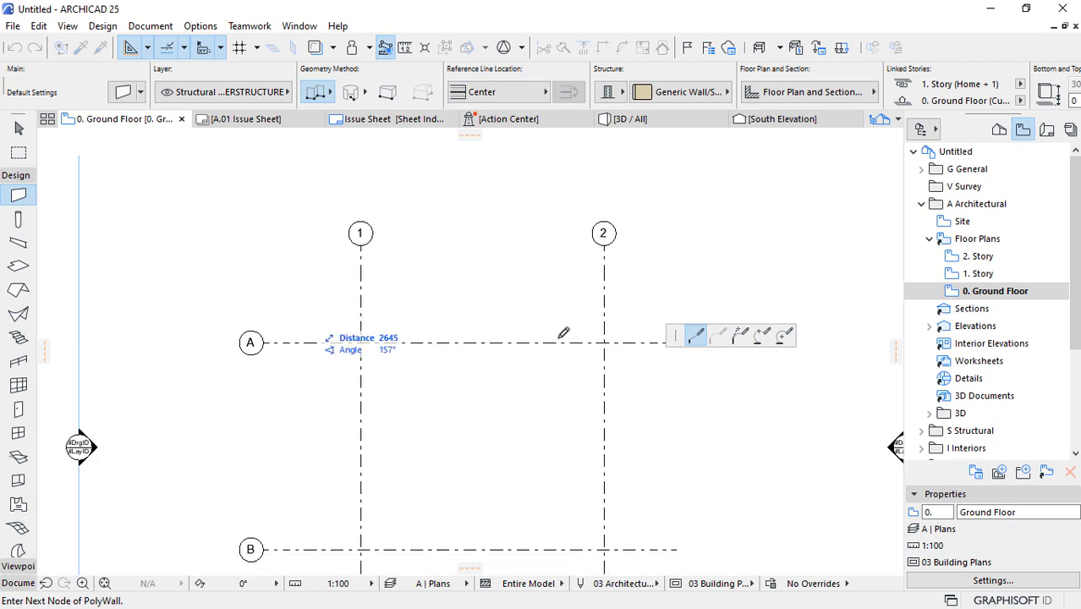
- Continue the wall chain through grid intersections A-2, B-2 and B-1, closing the rectangle at A-1
{"action": "left_click", "coordinate": [604, 342]}
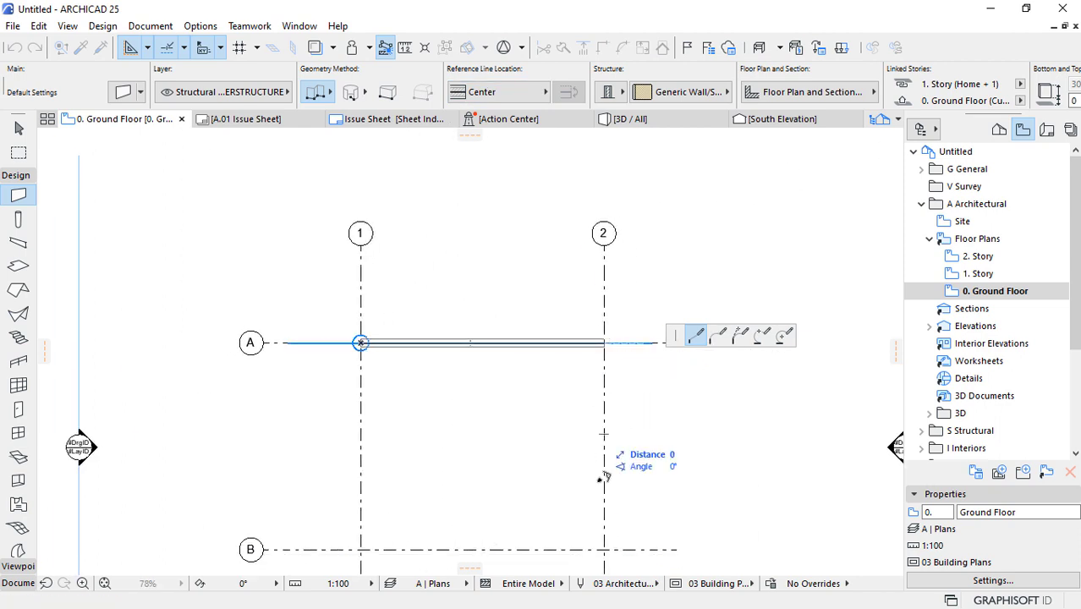
{"action": "left_click", "coordinate": [604, 550]}
{"action": "double_click", "coordinate": [362, 549]}
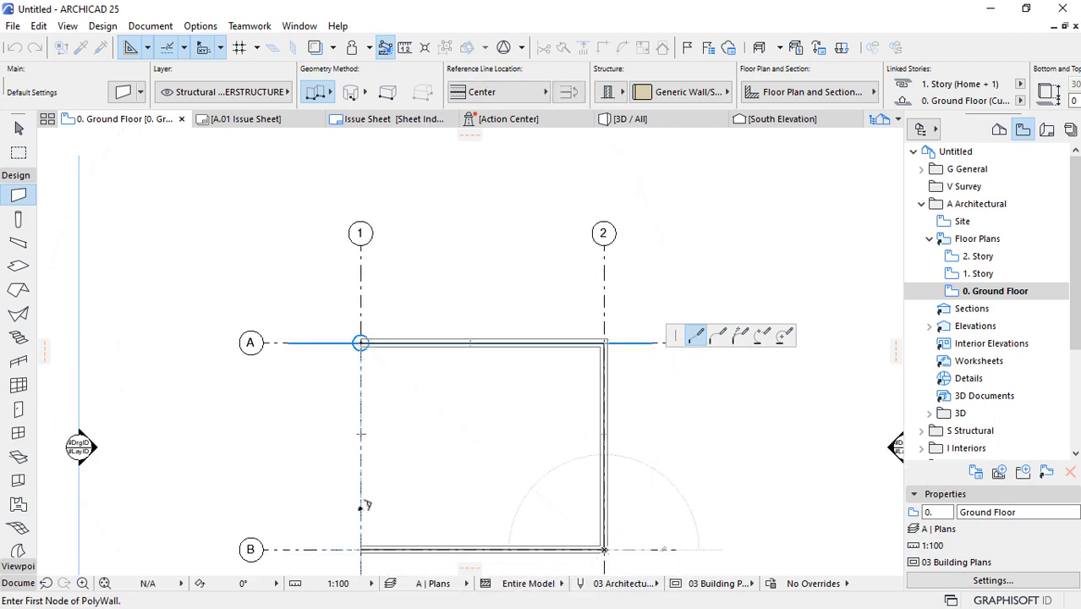
{"action": "left_click", "coordinate": [361, 342]}
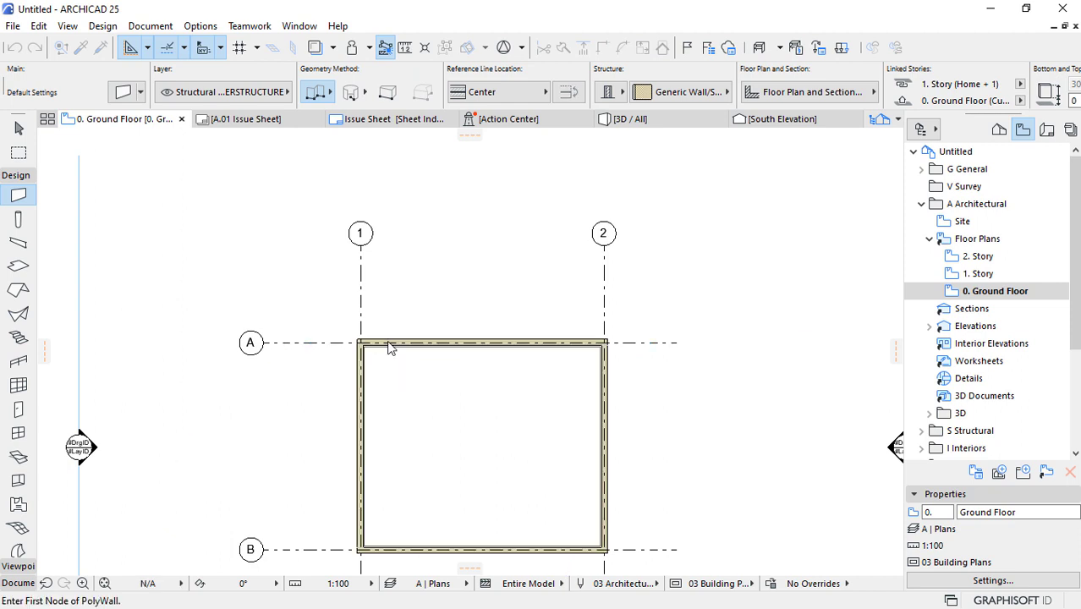
{"action": "scroll", "coordinate": [604, 343], "scroll_direction": "up", "scroll_amount": 6}
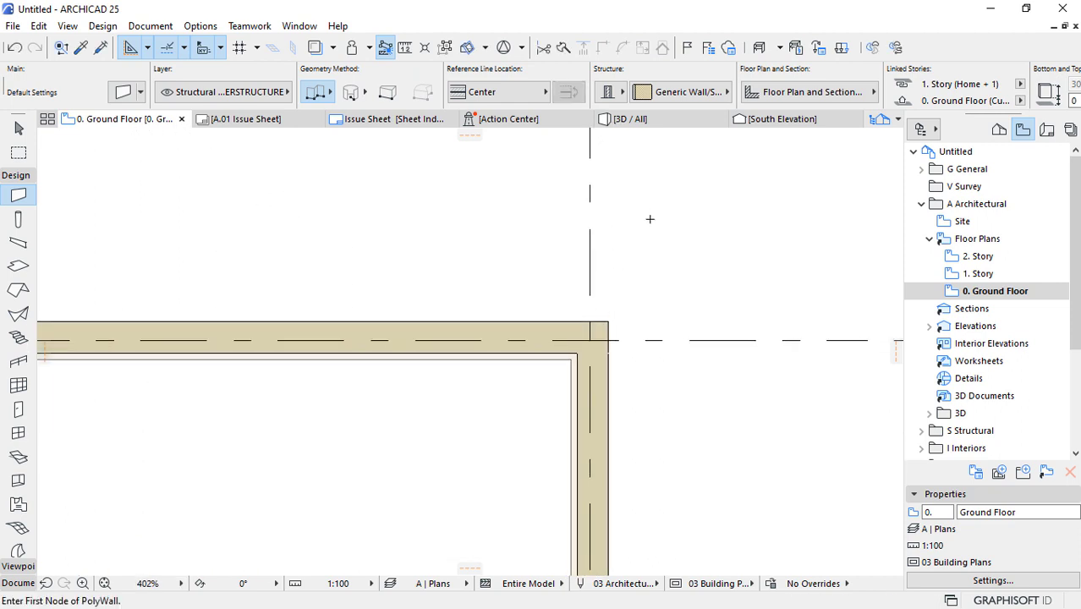
{"action": "scroll", "coordinate": [643, 220], "scroll_direction": "down", "scroll_amount": 6}
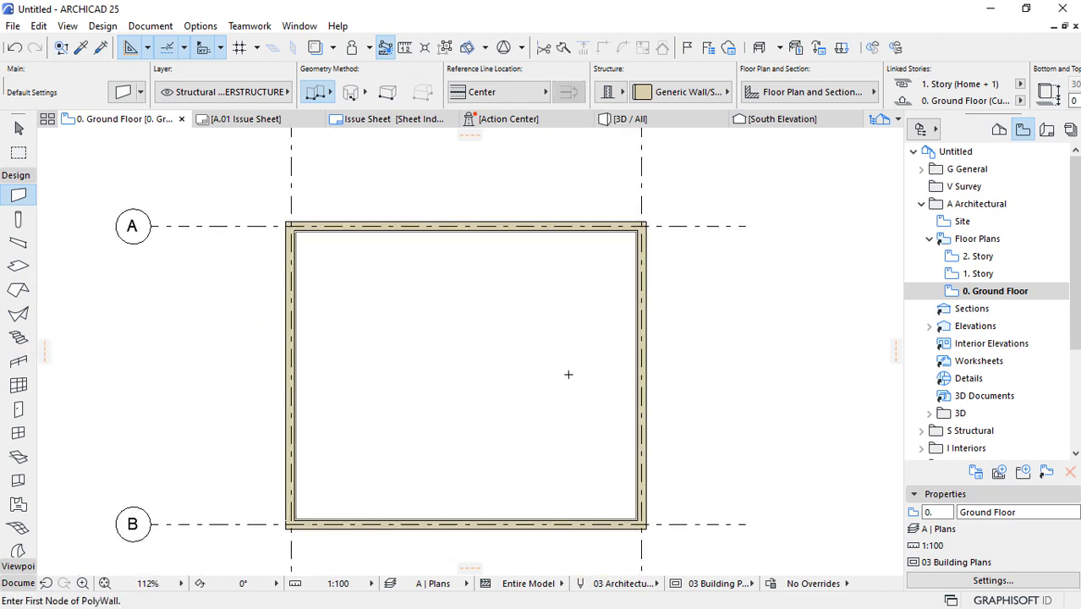
- Select all four exterior walls and review their classification, renovation and IFC properties in the selection settings
{"action": "left_click", "coordinate": [18, 127]}
{"action": "key", "text": "ctrl+a"}
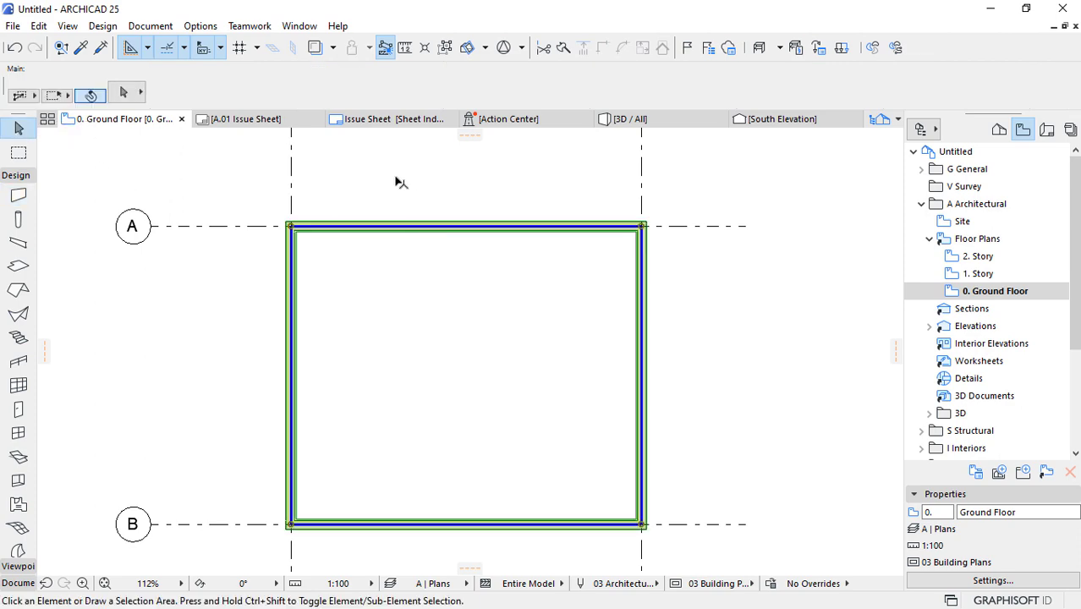
{"action": "scroll", "coordinate": [375, 170], "scroll_direction": "up", "scroll_amount": 1}
{"action": "scroll", "coordinate": [444, 146], "scroll_direction": "up", "scroll_amount": 1}
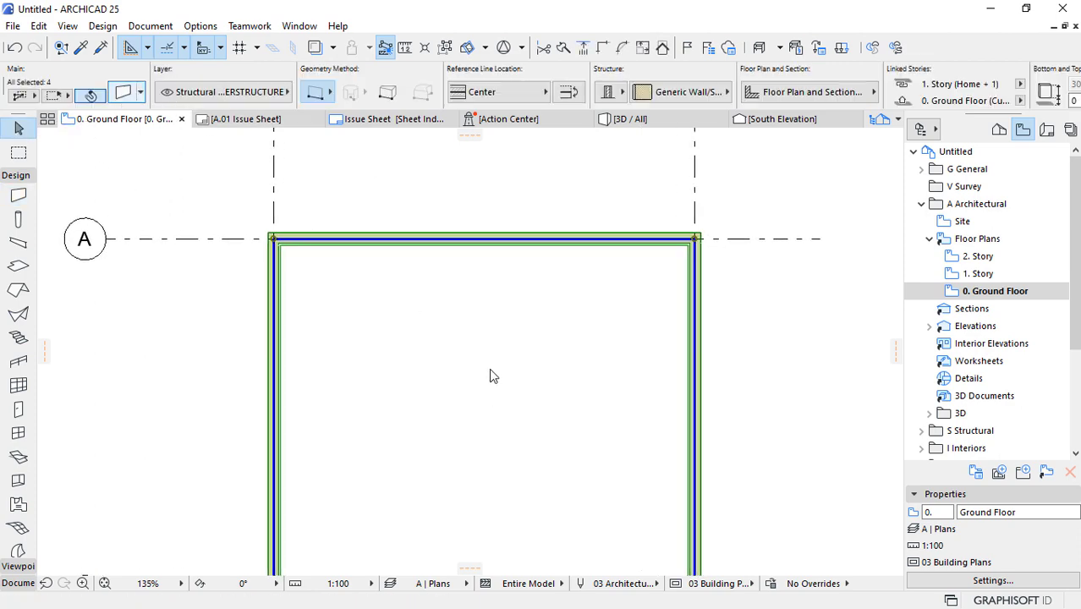
{"action": "key", "text": "ctrl+t"}
{"action": "scroll", "coordinate": [508, 346], "scroll_direction": "down", "scroll_amount": 2}
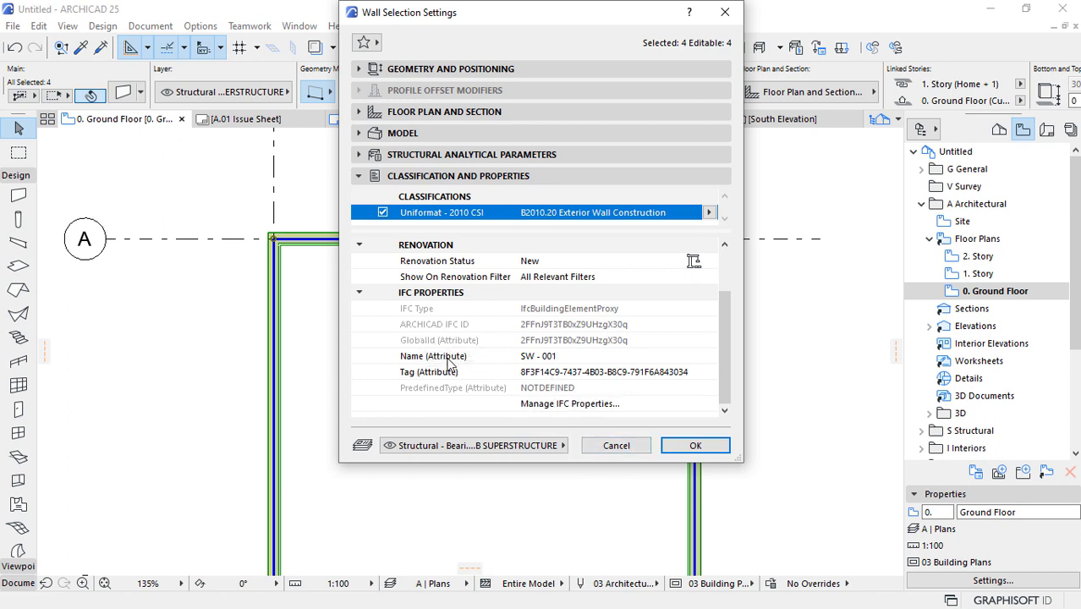
{"action": "left_click", "coordinate": [611, 445]}
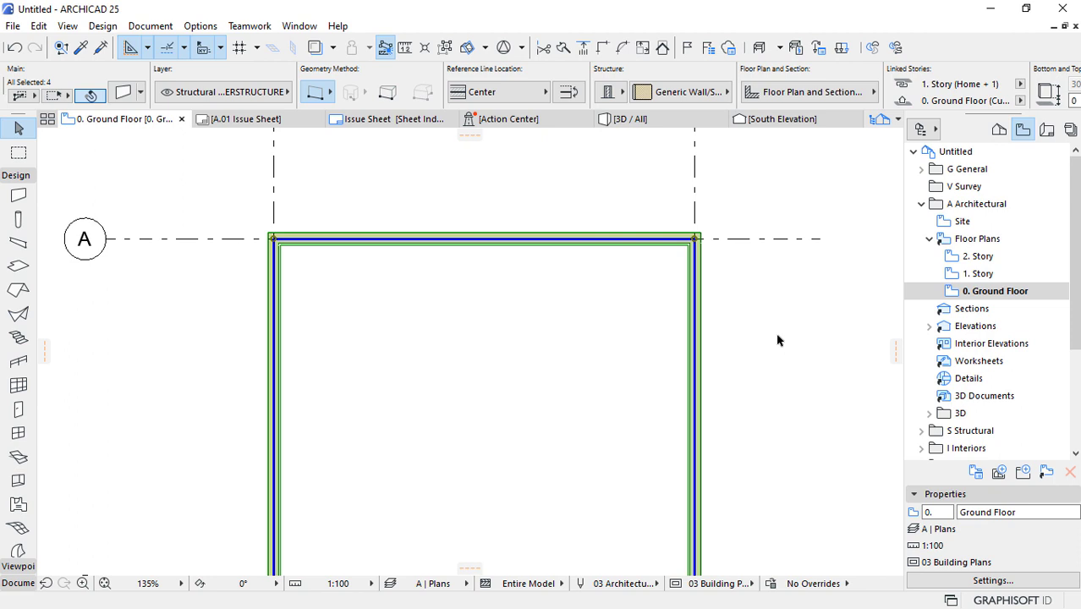
- Deselect the walls, open the Property Manager and enlarge its window to show more of the property list
{"action": "left_click", "coordinate": [847, 373]}
{"action": "left_click", "coordinate": [200, 26]}
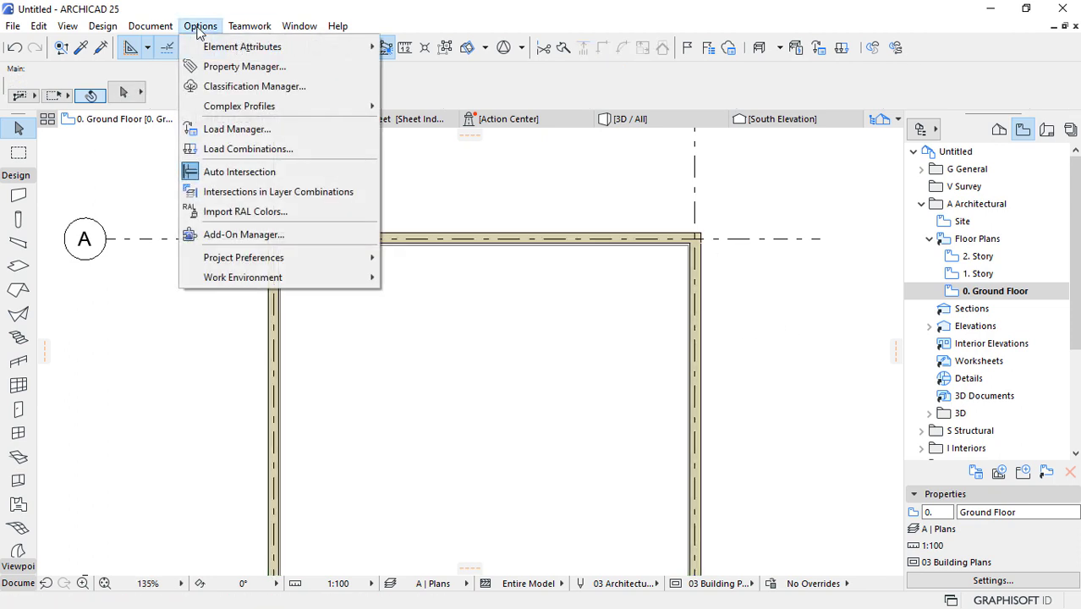
{"action": "left_click", "coordinate": [564, 147]}
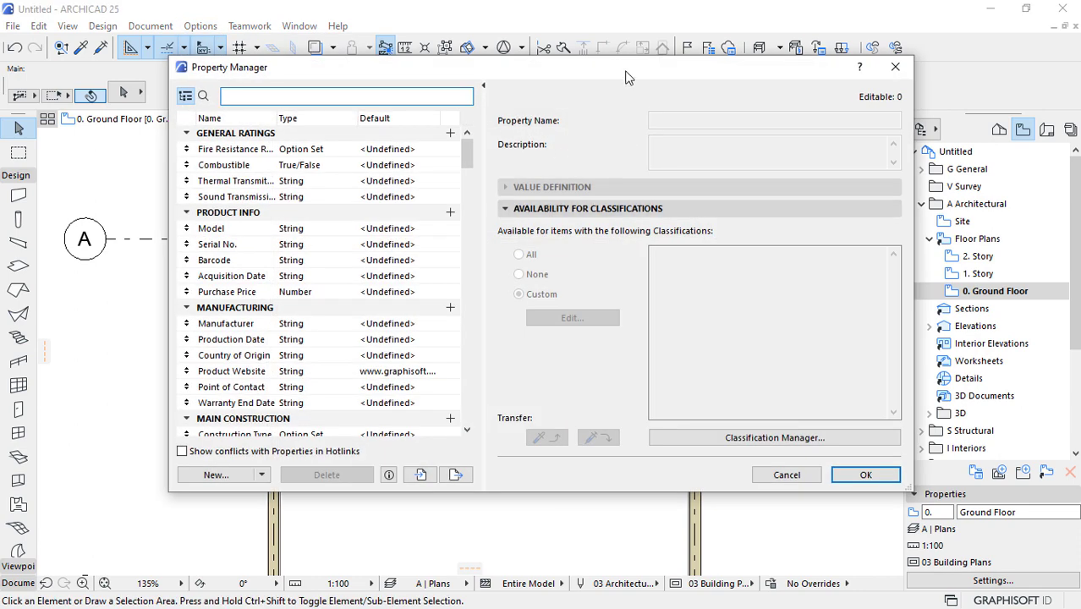
{"action": "left_click_drag", "start_coordinate": [626, 72], "coordinate": [675, 56]}
{"action": "left_click_drag", "start_coordinate": [560, 476], "coordinate": [560, 532]}
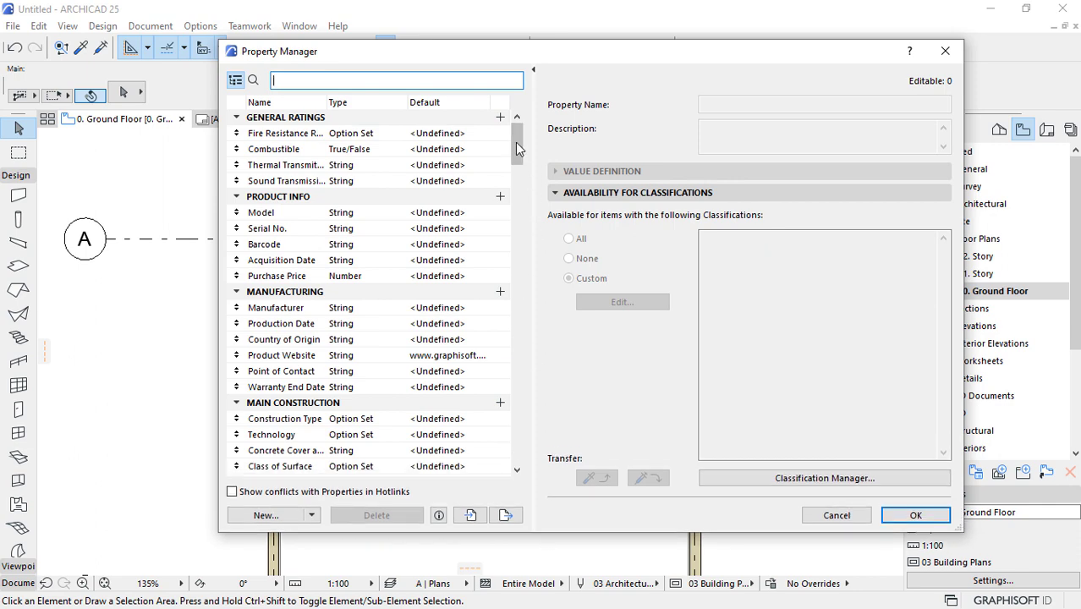
{"action": "mouse_move", "coordinate": [517, 137]}
{"action": "left_mouse_down"}
{"action": "mouse_move", "coordinate": [517, 146]}
{"action": "mouse_move", "coordinate": [522, 129]}
{"action": "mouse_move", "coordinate": [527, 444]}
{"action": "mouse_move", "coordinate": [533, 137]}
{"action": "left_mouse_up"}
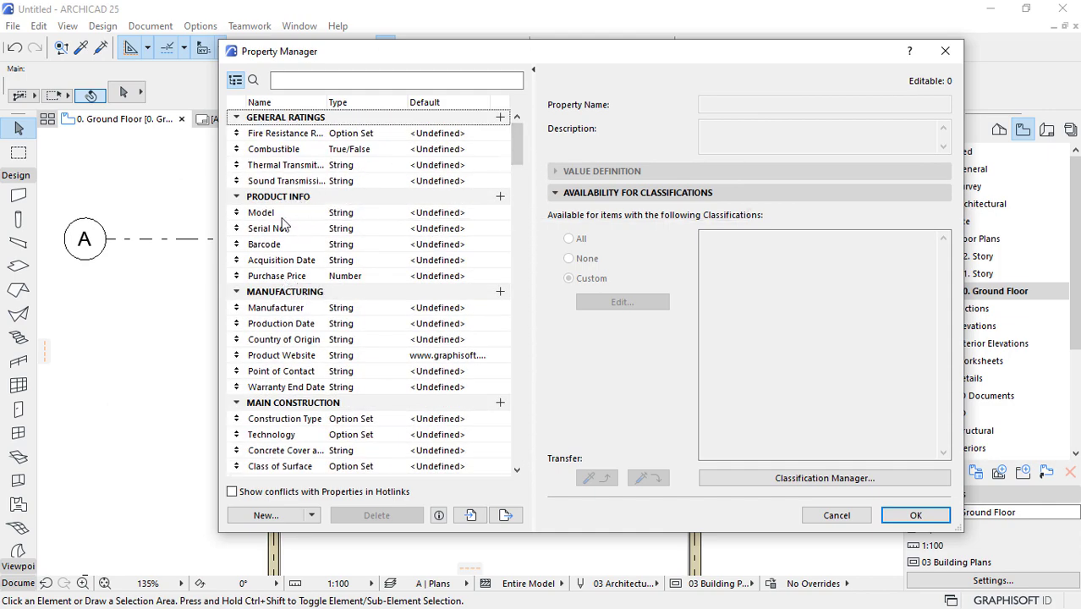
- Add a new property named Description to the PRODUCT INFO group
{"action": "left_click", "coordinate": [259, 201]}
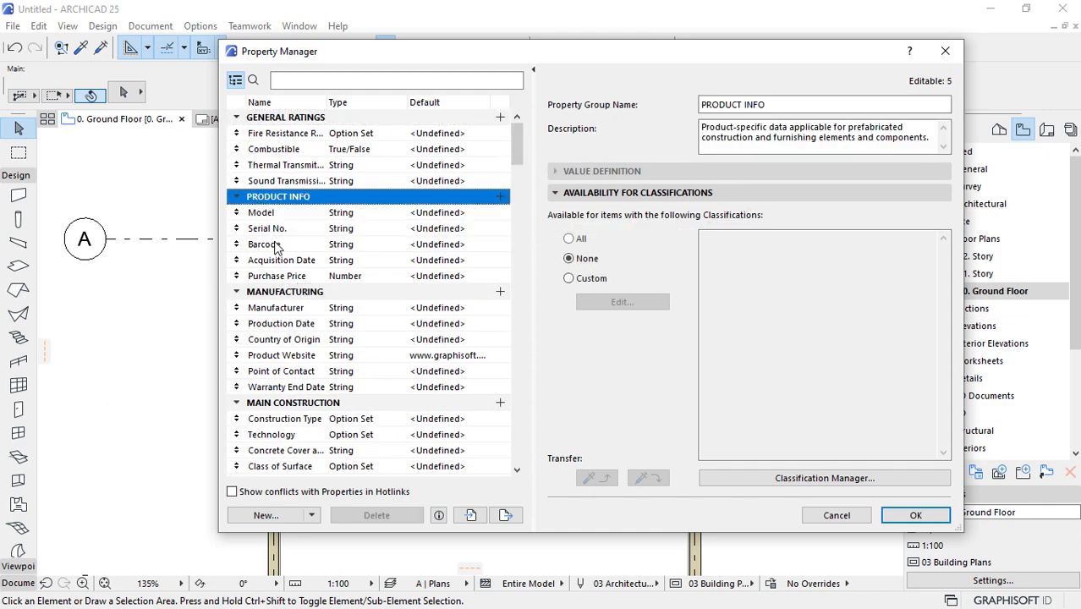
{"action": "left_click", "coordinate": [265, 516]}
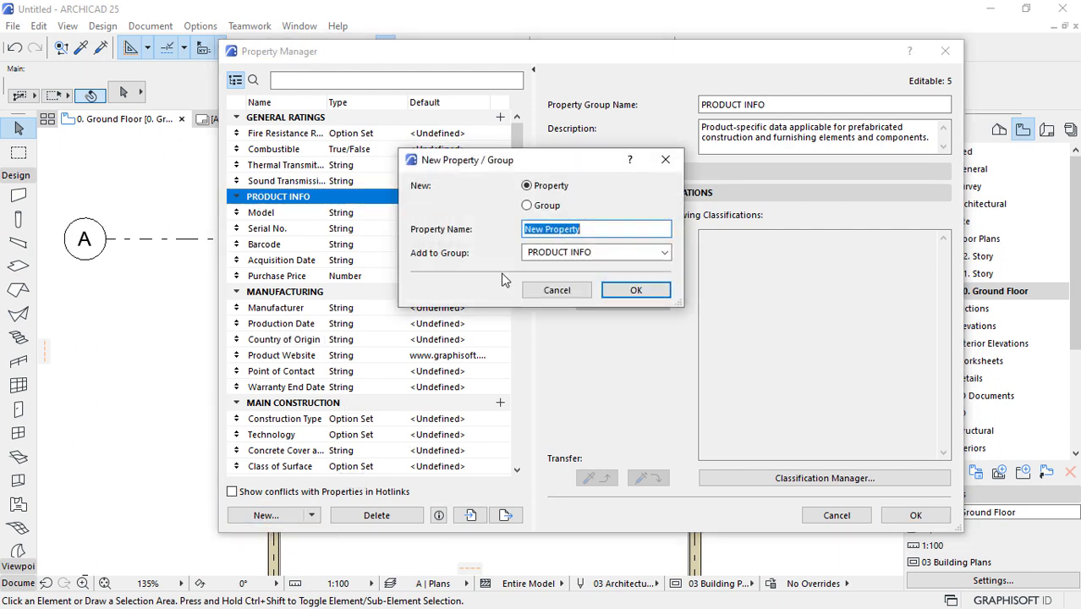
{"action": "type", "text": "Description"}
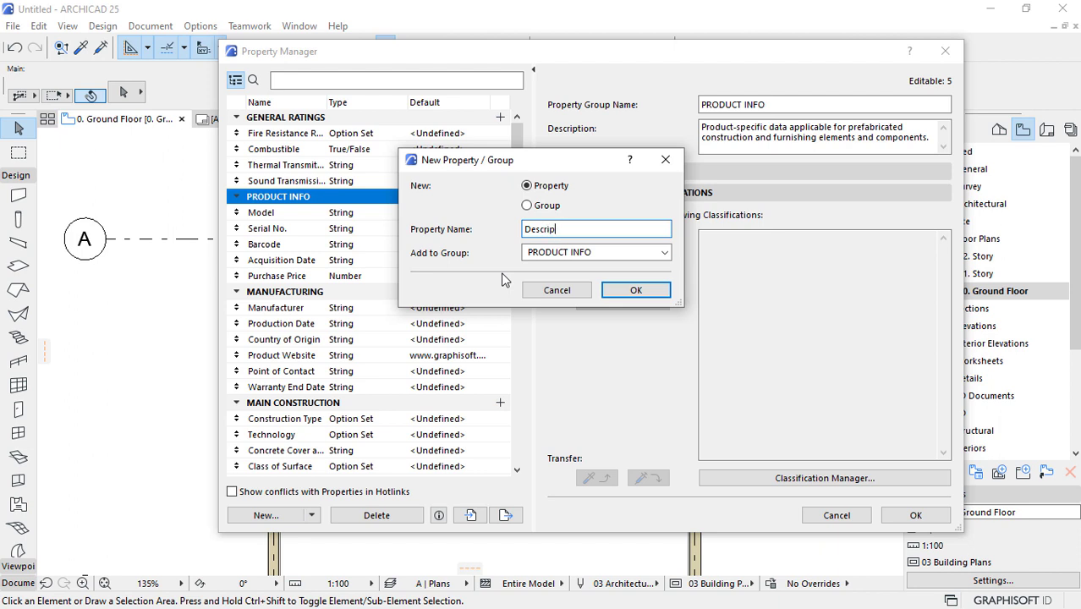
{"action": "left_click", "coordinate": [625, 296]}
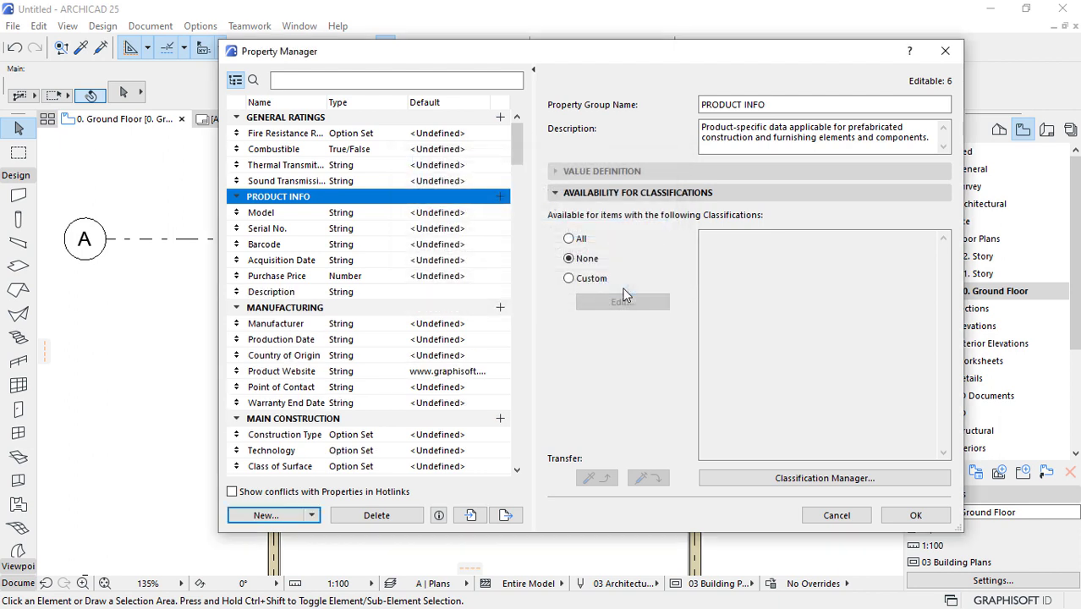
- Add a new property named Specification to the PRODUCT INFO group
{"action": "left_click", "coordinate": [266, 515]}
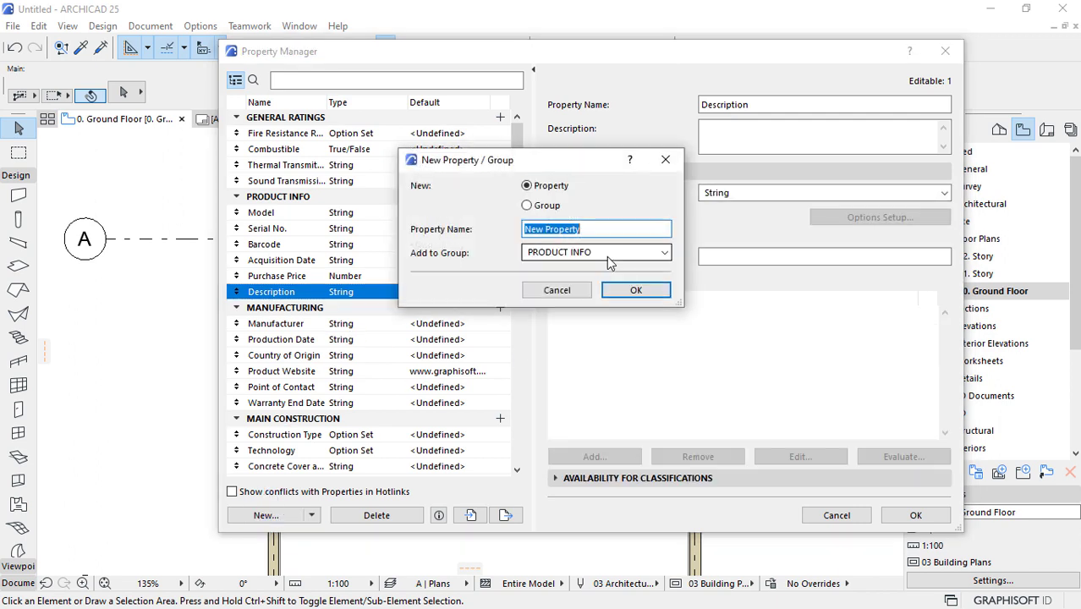
{"action": "type", "text": "Specificatio"}
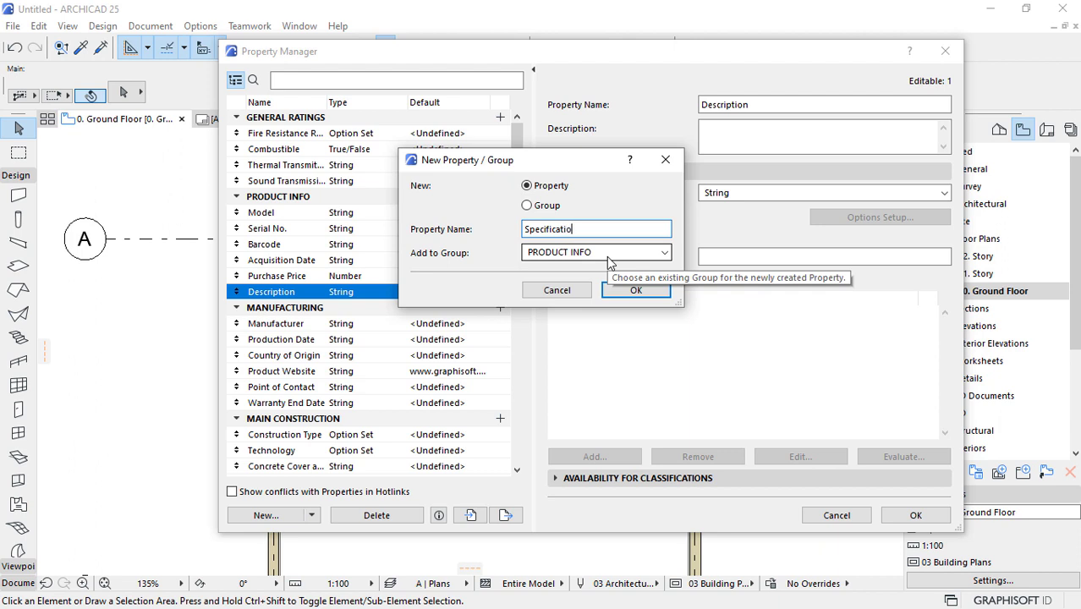
{"action": "type", "text": "n"}
{"action": "left_click", "coordinate": [634, 291]}
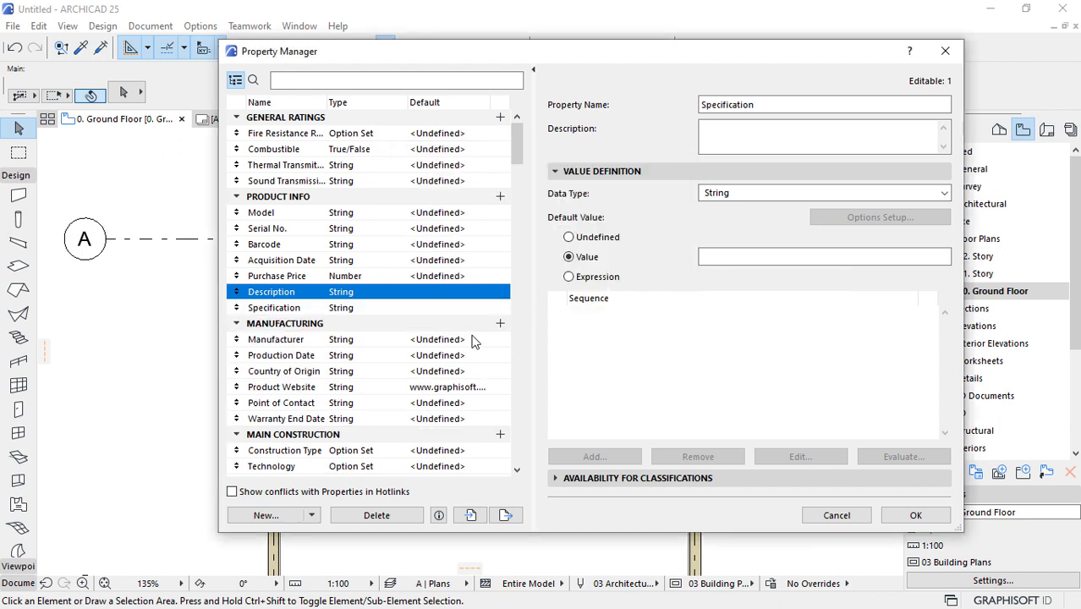
- Make the PRODUCT INFO group and all its properties available for all classifications, and save the Property Manager changes
{"action": "left_click", "coordinate": [258, 199]}
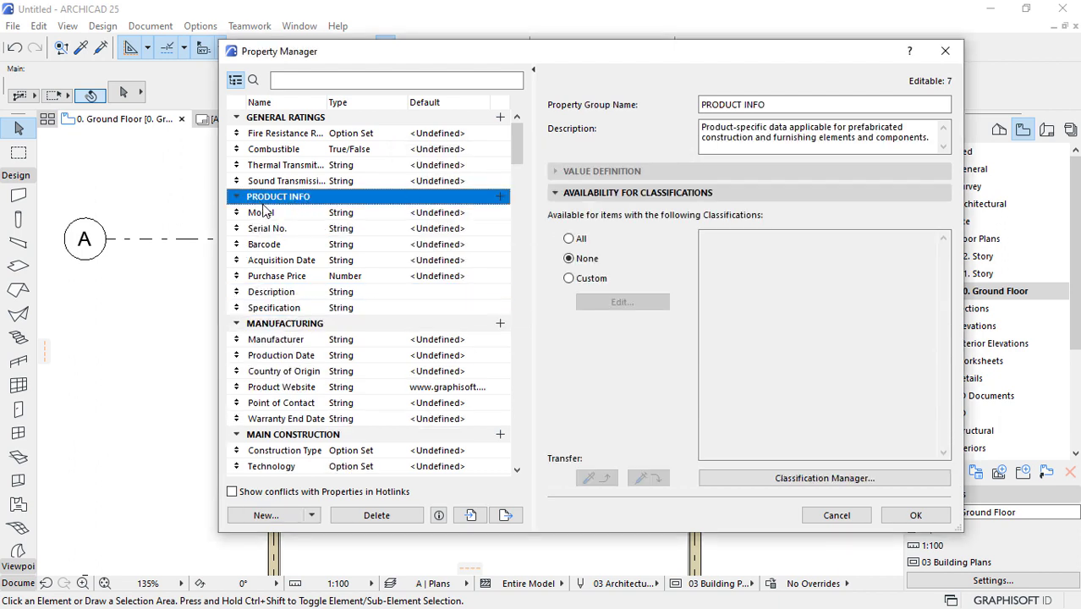
{"action": "left_click", "coordinate": [256, 308], "text": "shift"}
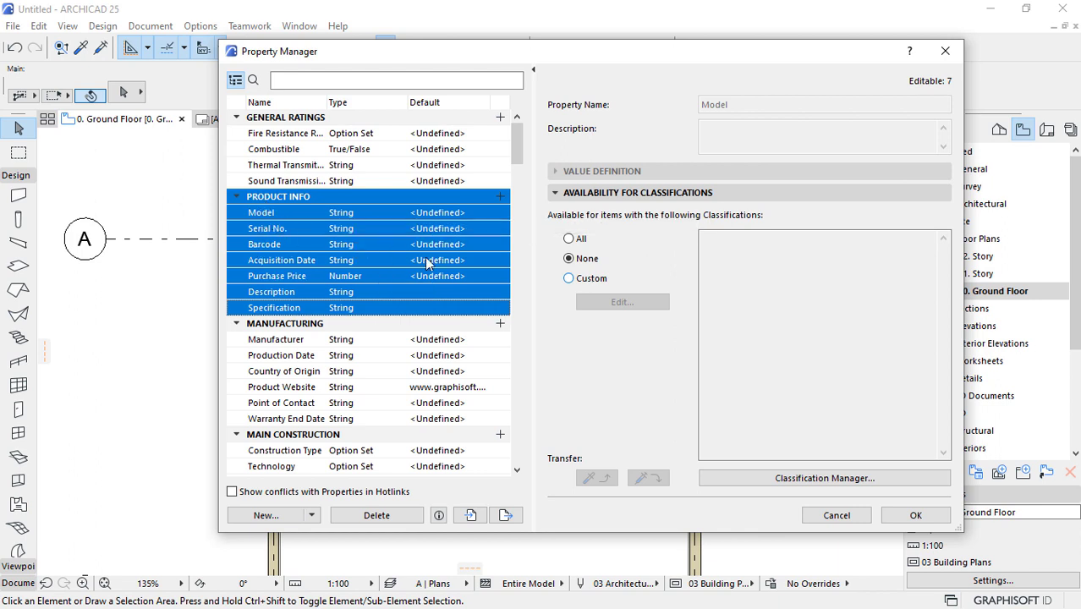
{"action": "left_click", "coordinate": [570, 241]}
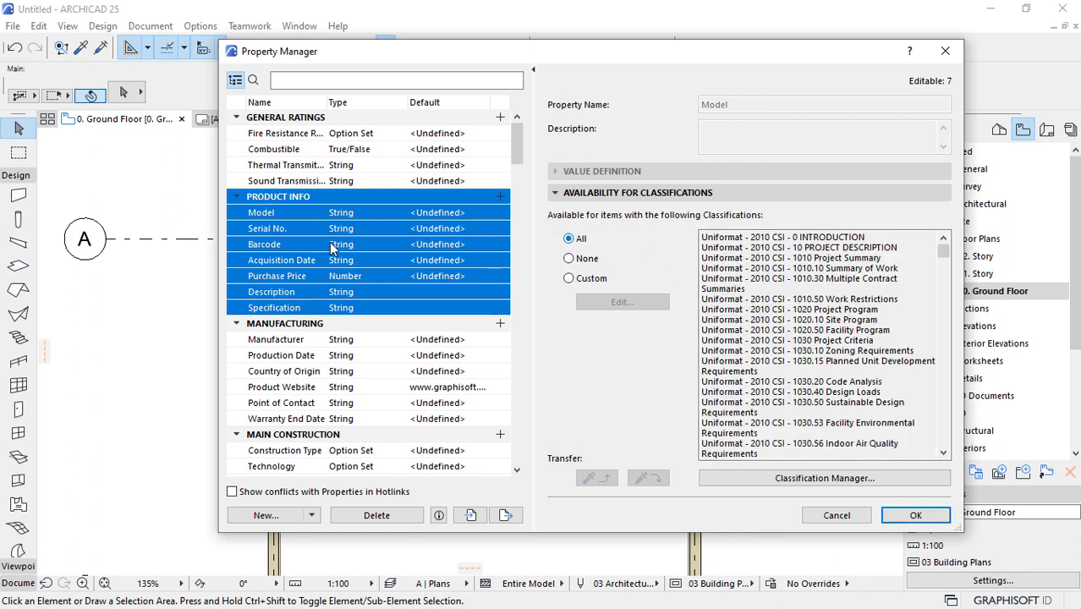
{"action": "left_click_drag", "start_coordinate": [942, 252], "coordinate": [936, 461]}
{"action": "left_click", "coordinate": [905, 517]}
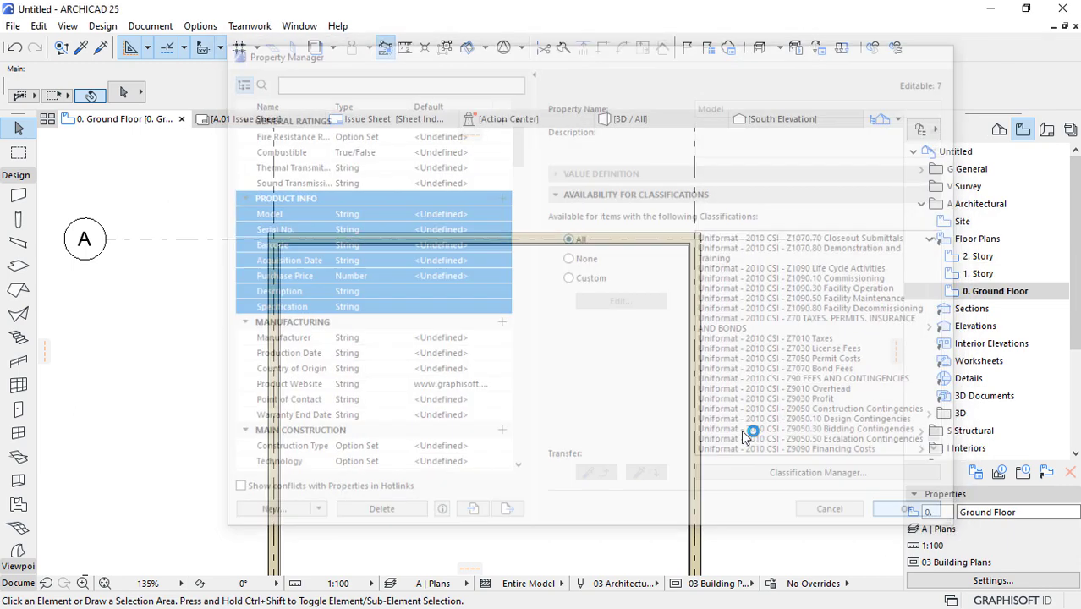
- Set the Description property of all four exterior walls to "230 mm thick brickwall" and deselect the walls
{"action": "left_click", "coordinate": [512, 239]}
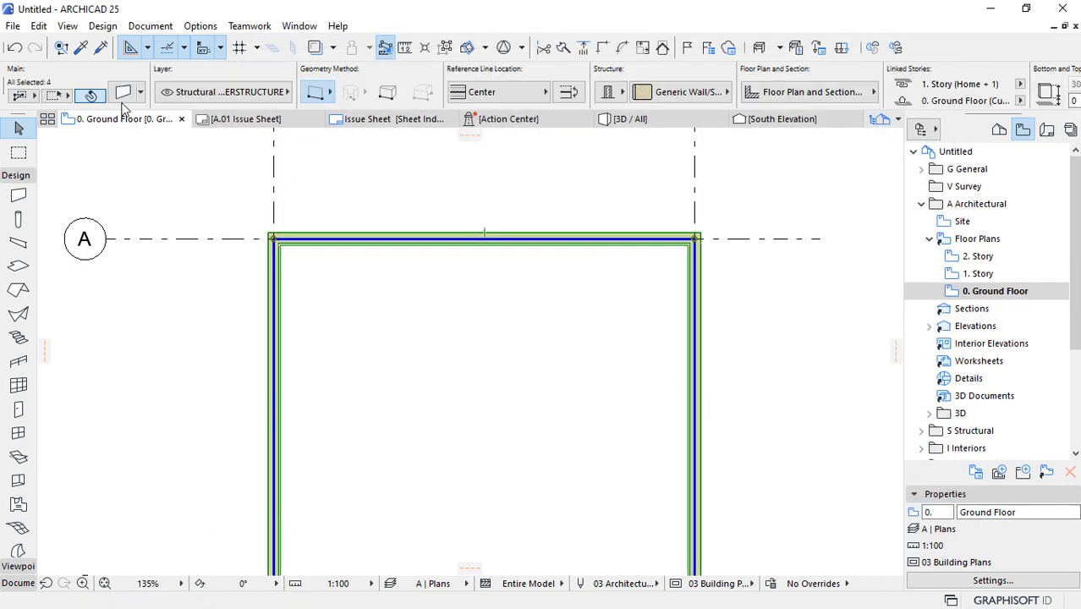
{"action": "key", "text": "ctrl+t"}
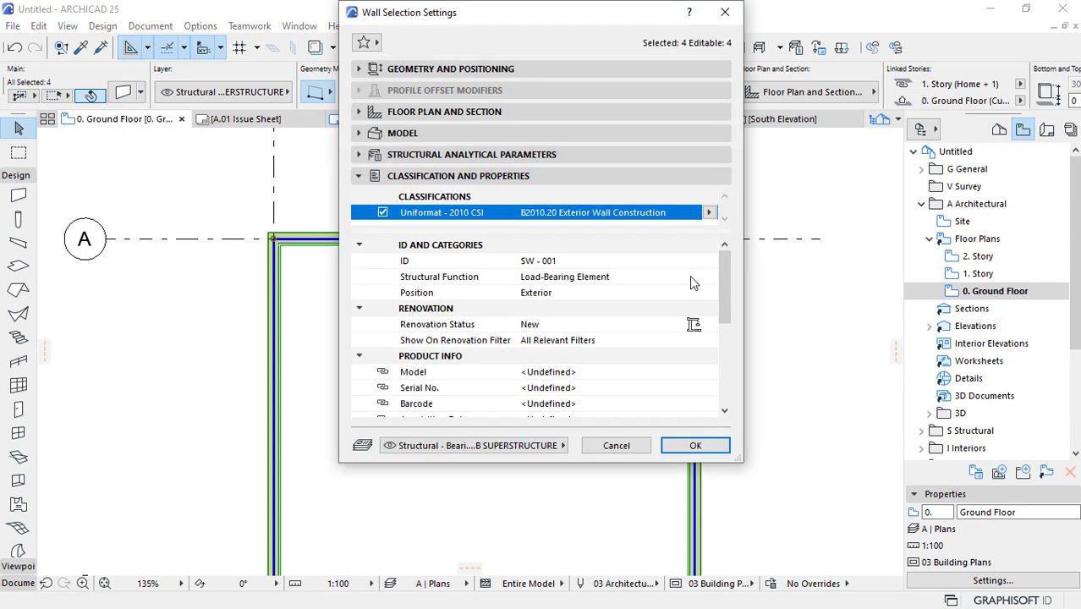
{"action": "left_click_drag", "start_coordinate": [724, 267], "coordinate": [715, 304]}
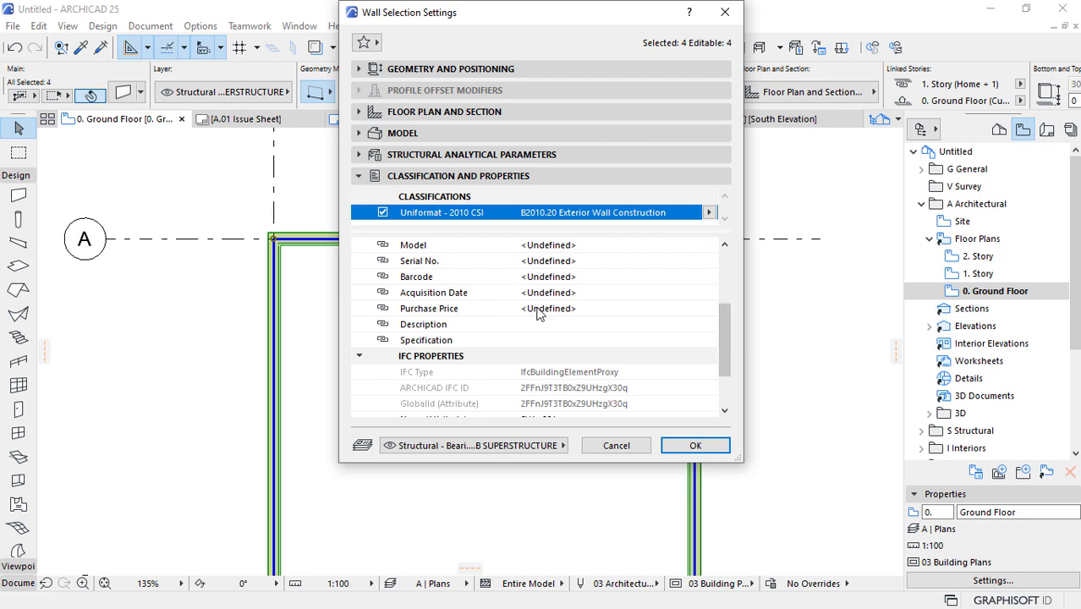
{"action": "left_click", "coordinate": [430, 325]}
{"action": "left_click", "coordinate": [561, 325]}
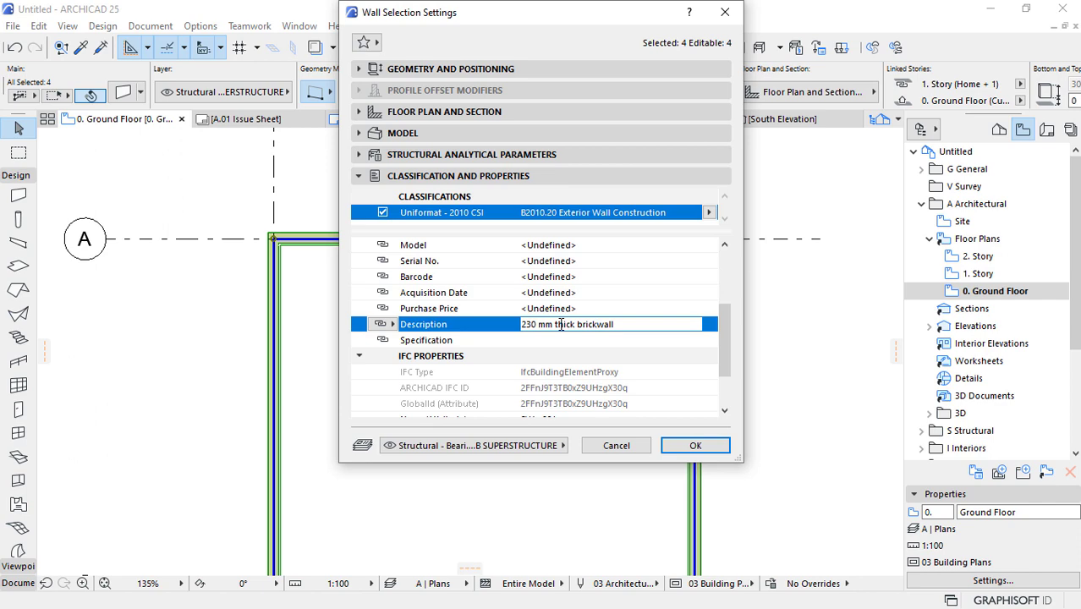
{"action": "left_click", "coordinate": [695, 446]}
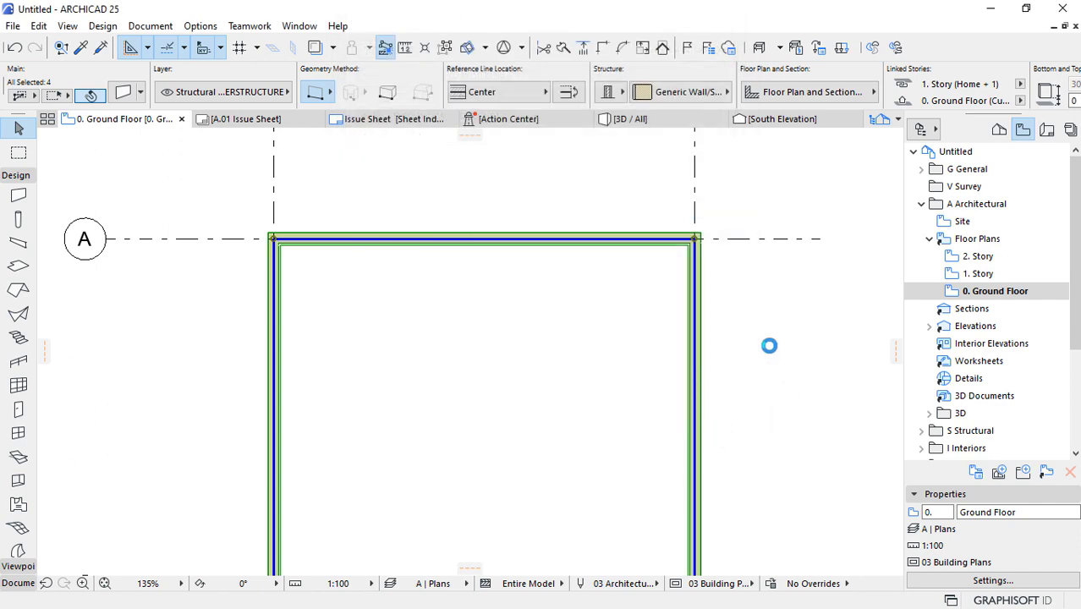
{"action": "left_click", "coordinate": [771, 331]}
- Open the A.03 Floor Plans layout and place the 0. Ground Floor view near the middle of the sheet
{"action": "scroll", "coordinate": [497, 253], "scroll_direction": "down", "scroll_amount": 5}
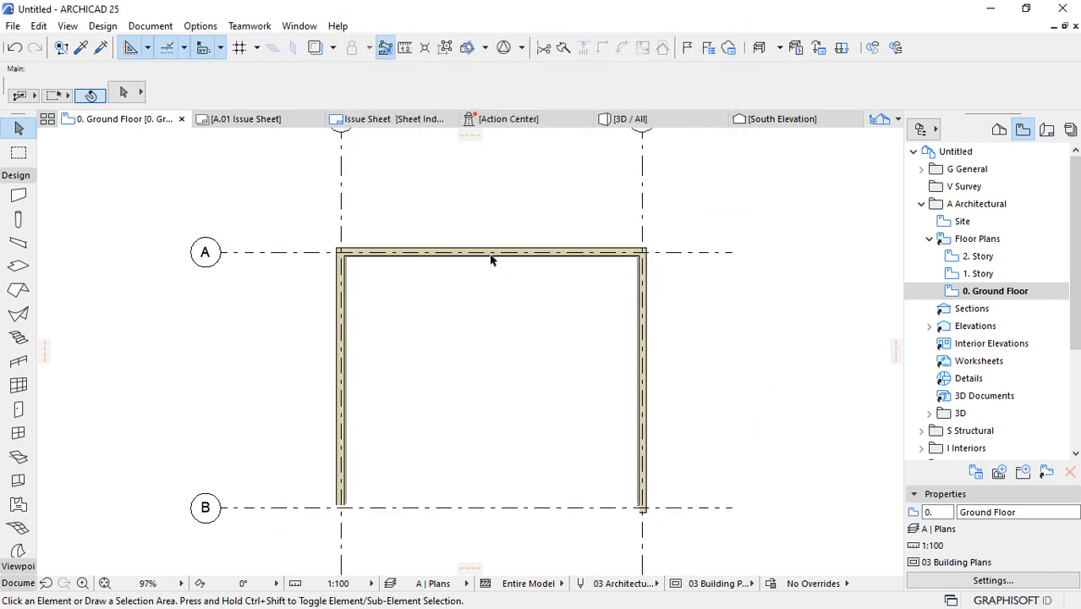
{"action": "scroll", "coordinate": [427, 265], "scroll_direction": "up", "scroll_amount": 2}
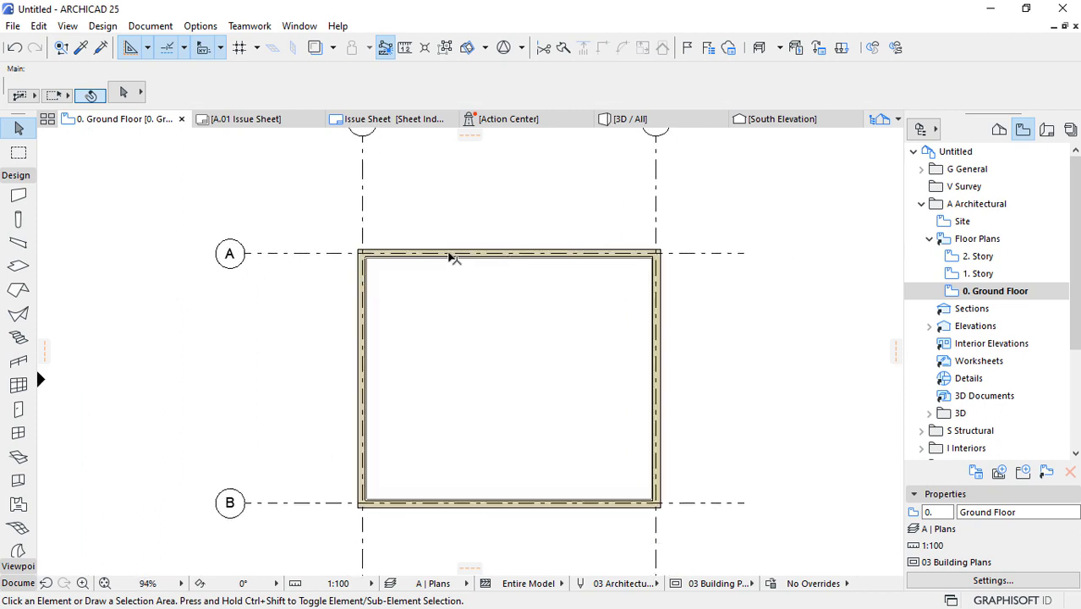
{"action": "scroll", "coordinate": [440, 427], "scroll_direction": "up", "scroll_amount": 2}
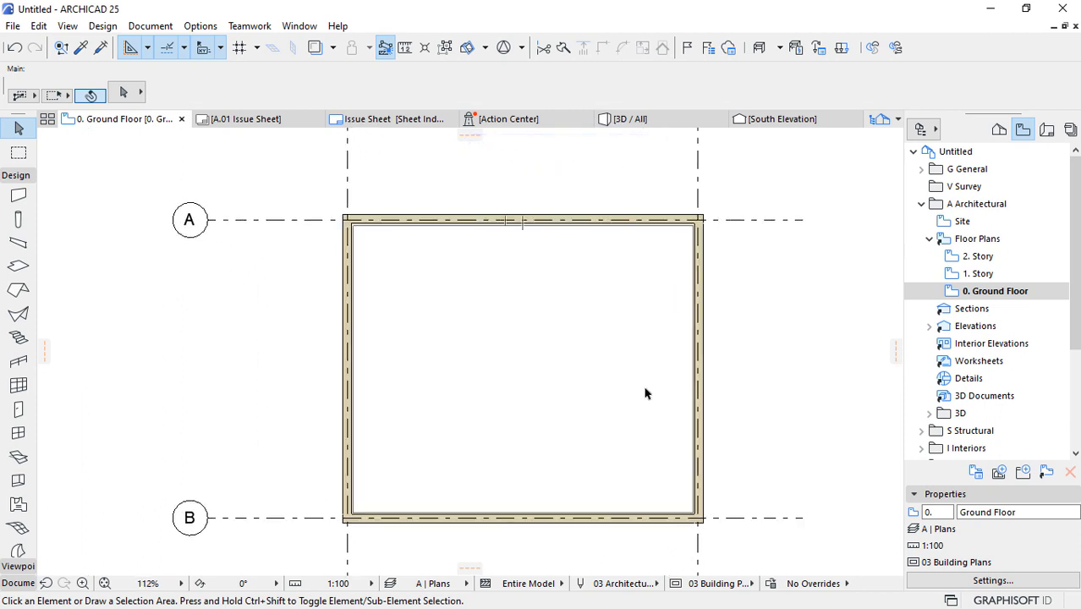
{"action": "left_click", "coordinate": [1046, 128]}
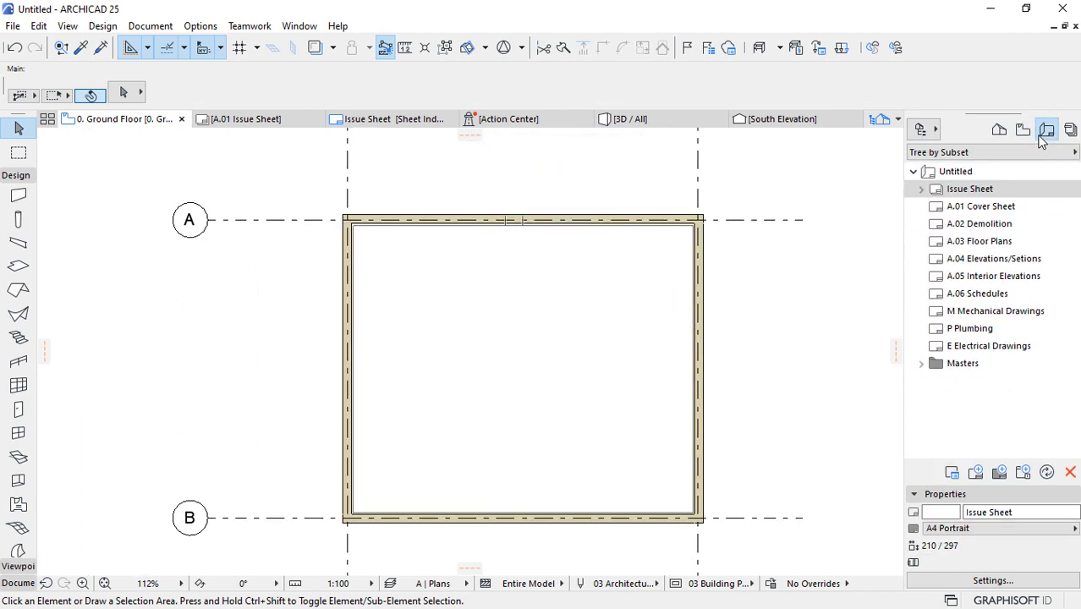
{"action": "double_click", "coordinate": [995, 244]}
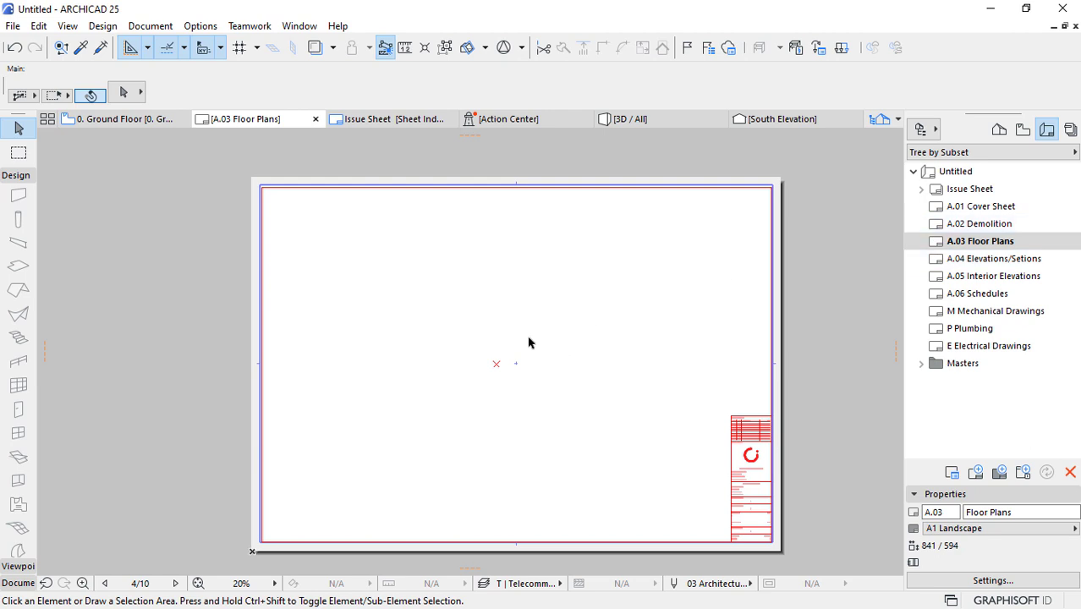
{"action": "left_click", "coordinate": [1022, 129]}
{"action": "left_click_drag", "start_coordinate": [993, 293], "coordinate": [514, 382]}
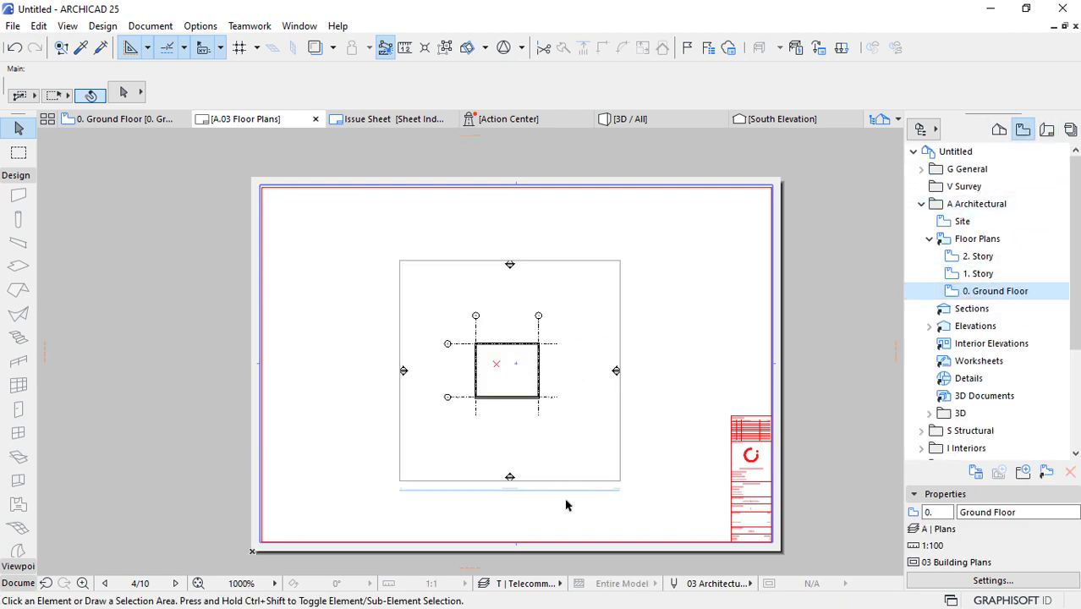
- Examine the placed drawing's title, ID, scale and elevation marker, and the title block fields on the A.03 layout
{"action": "scroll", "coordinate": [507, 466], "scroll_direction": "up", "scroll_amount": 3}
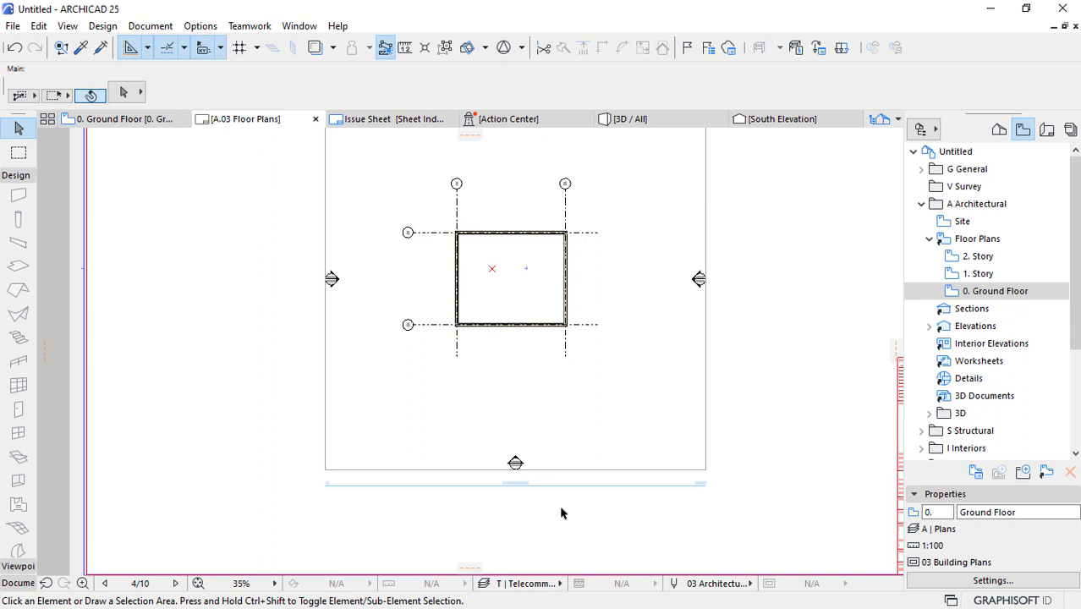
{"action": "scroll", "coordinate": [668, 513], "scroll_direction": "up", "scroll_amount": 5}
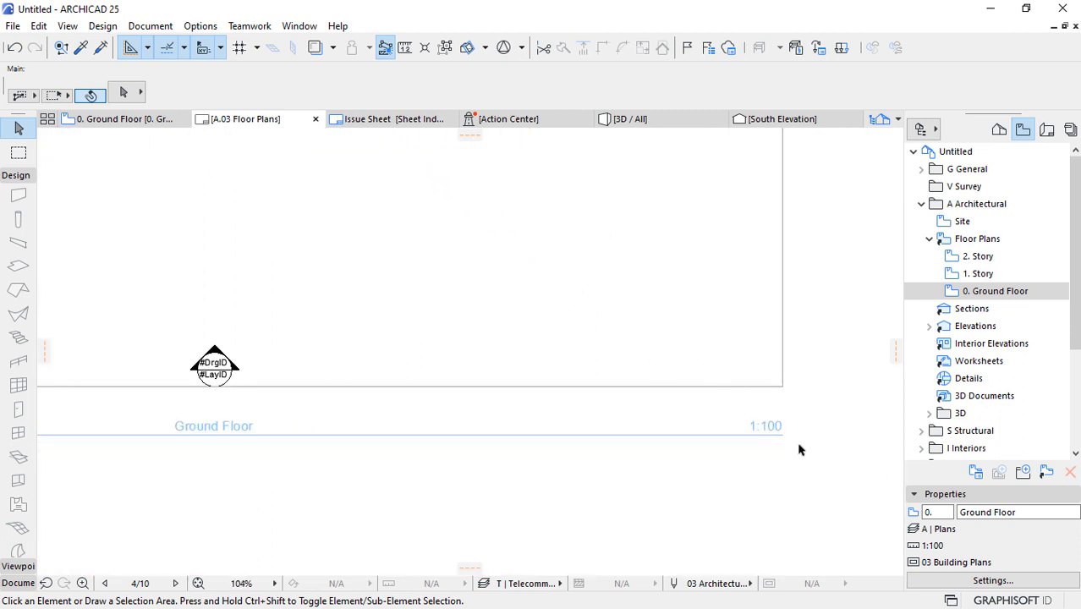
{"action": "scroll", "coordinate": [787, 419], "scroll_direction": "down", "scroll_amount": 3}
{"action": "scroll", "coordinate": [779, 423], "scroll_direction": "up", "scroll_amount": 5}
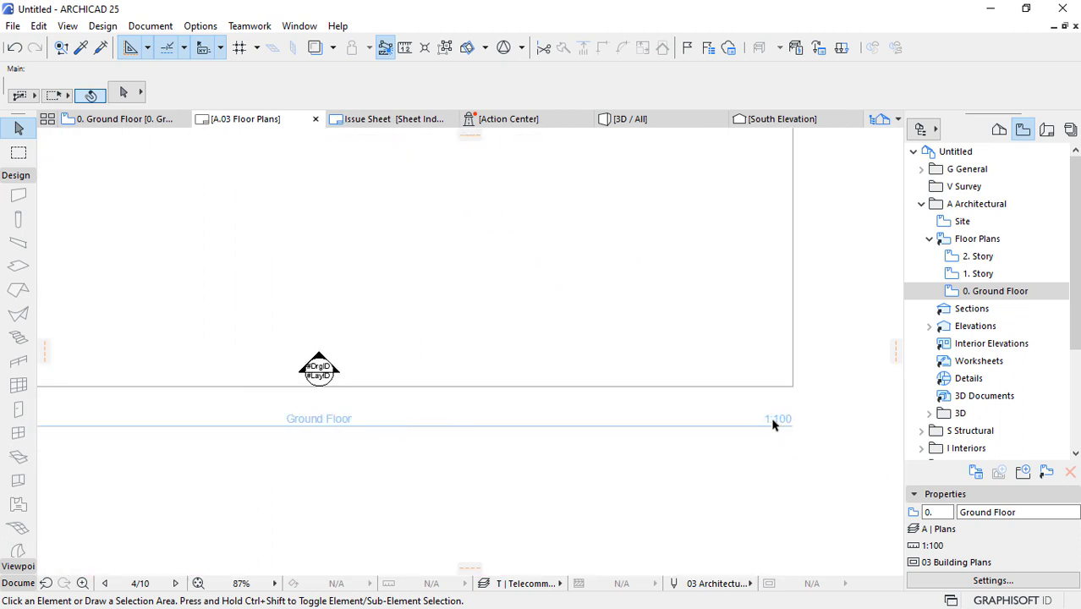
{"action": "scroll", "coordinate": [827, 357], "scroll_direction": "down", "scroll_amount": 2}
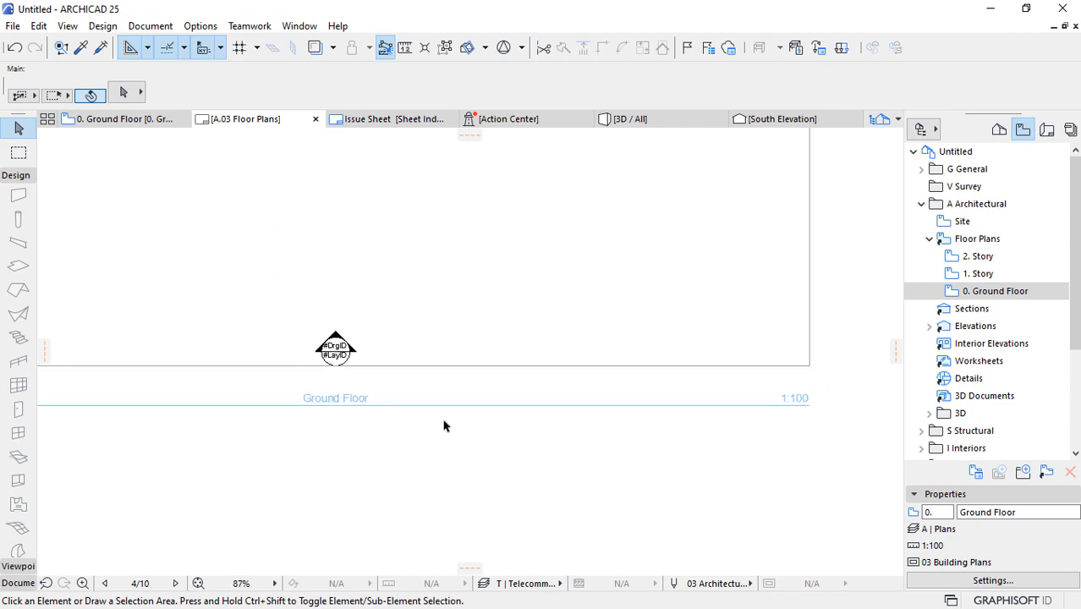
{"action": "scroll", "coordinate": [276, 416], "scroll_direction": "up", "scroll_amount": 3}
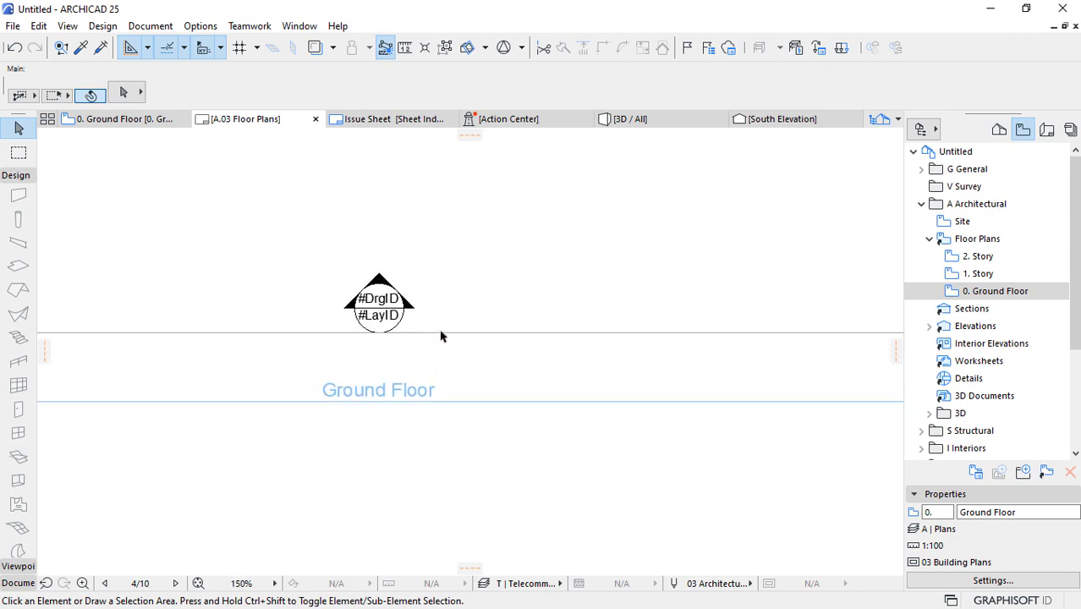
{"action": "scroll", "coordinate": [749, 340], "scroll_direction": "down", "scroll_amount": 4}
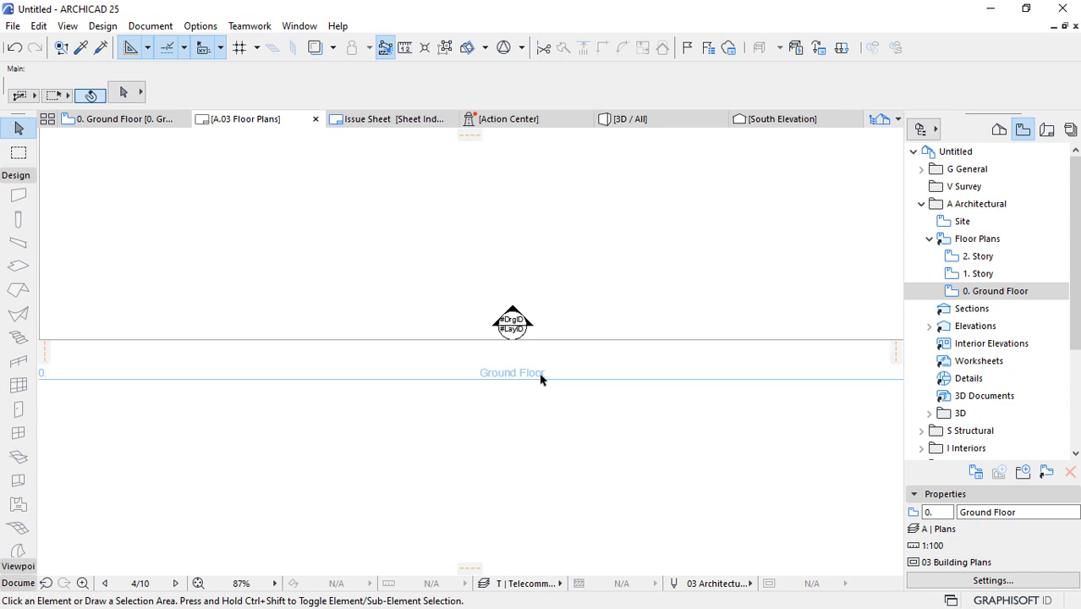
{"action": "scroll", "coordinate": [127, 398], "scroll_direction": "up", "scroll_amount": 1}
{"action": "scroll", "coordinate": [124, 359], "scroll_direction": "up", "scroll_amount": 8}
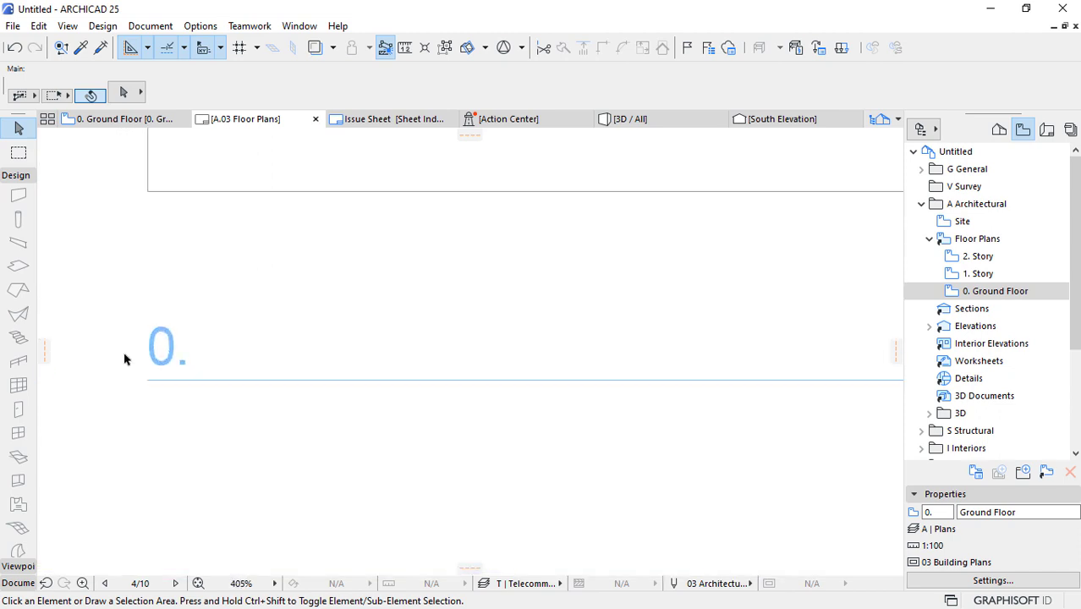
{"action": "scroll", "coordinate": [157, 372], "scroll_direction": "down", "scroll_amount": 9}
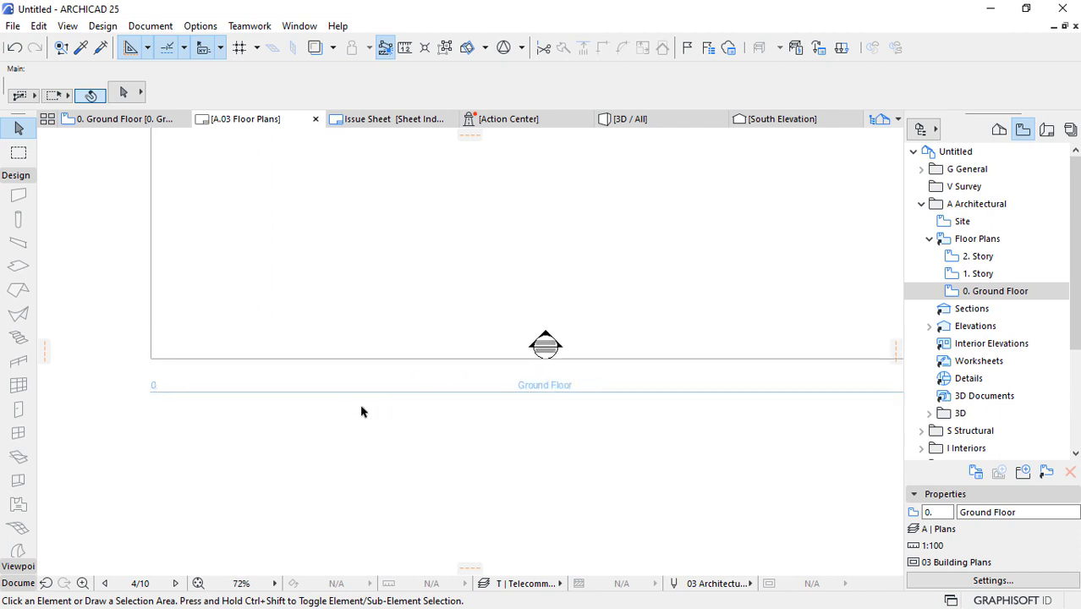
{"action": "scroll", "coordinate": [323, 436], "scroll_direction": "down", "scroll_amount": 4}
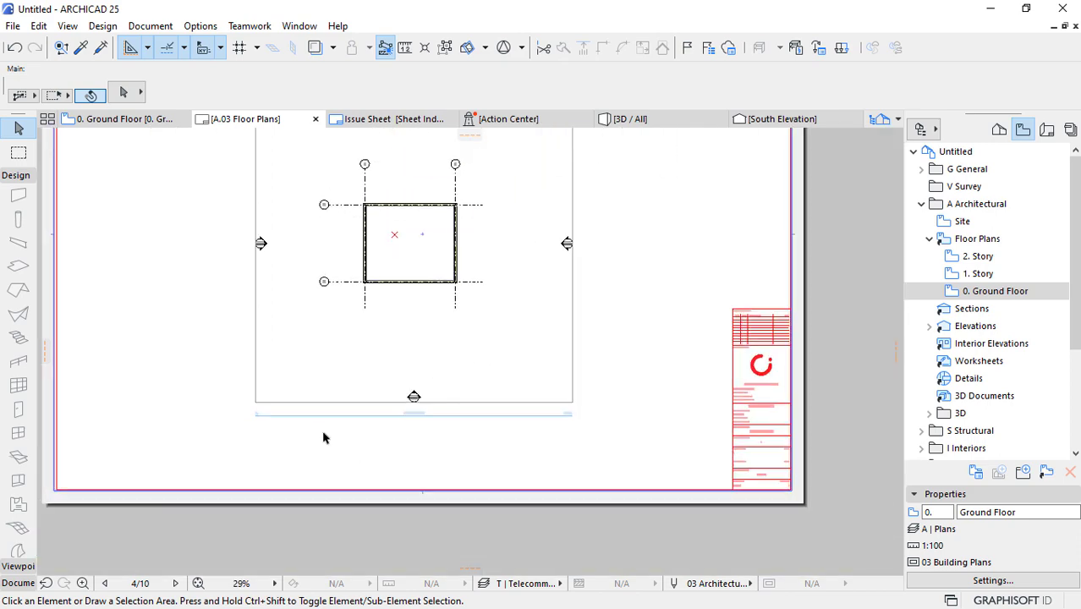
{"action": "scroll", "coordinate": [716, 436], "scroll_direction": "up", "scroll_amount": 6}
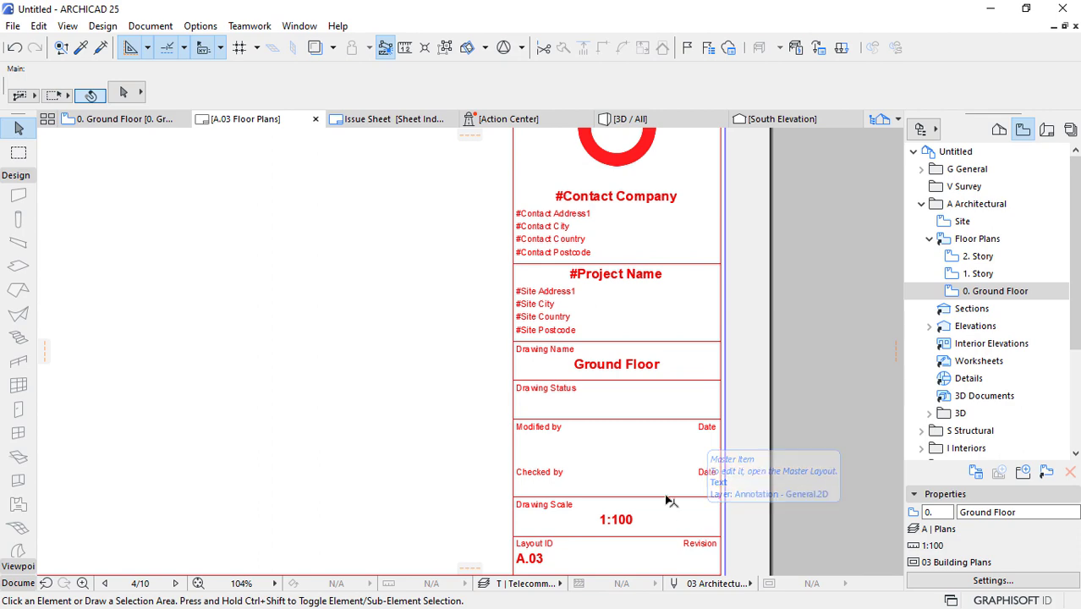
{"action": "scroll", "coordinate": [676, 523], "scroll_direction": "down", "scroll_amount": 3}
{"action": "scroll", "coordinate": [592, 423], "scroll_direction": "down", "scroll_amount": 1}
{"action": "scroll", "coordinate": [254, 253], "scroll_direction": "up", "scroll_amount": 5}
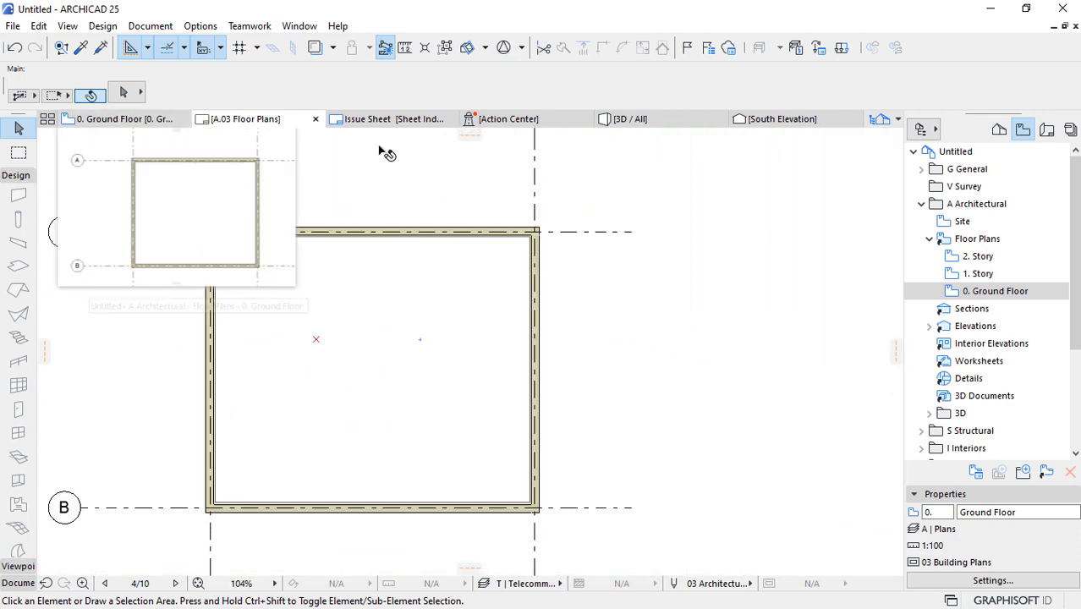
- Return to the ground floor plan and set the Door tool defaults to Arch Double Door, Sidelight, Transom 25 with Handle 2
{"action": "left_click", "coordinate": [117, 120]}
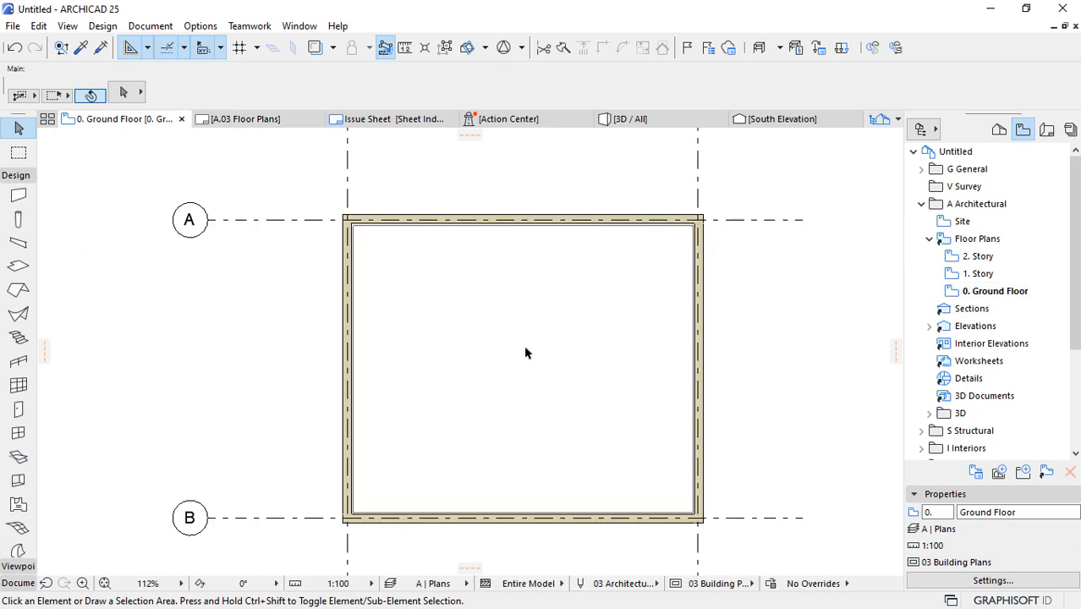
{"action": "scroll", "coordinate": [495, 337], "scroll_direction": "down", "scroll_amount": 2}
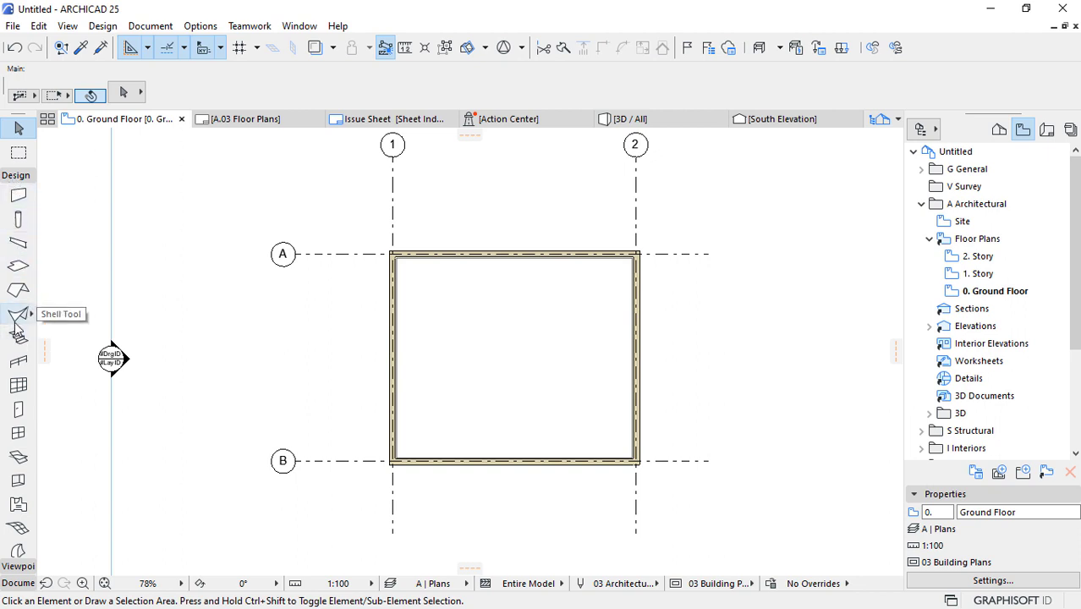
{"action": "scroll", "coordinate": [17, 210], "scroll_direction": "down", "scroll_amount": 3}
{"action": "left_click", "coordinate": [19, 282]}
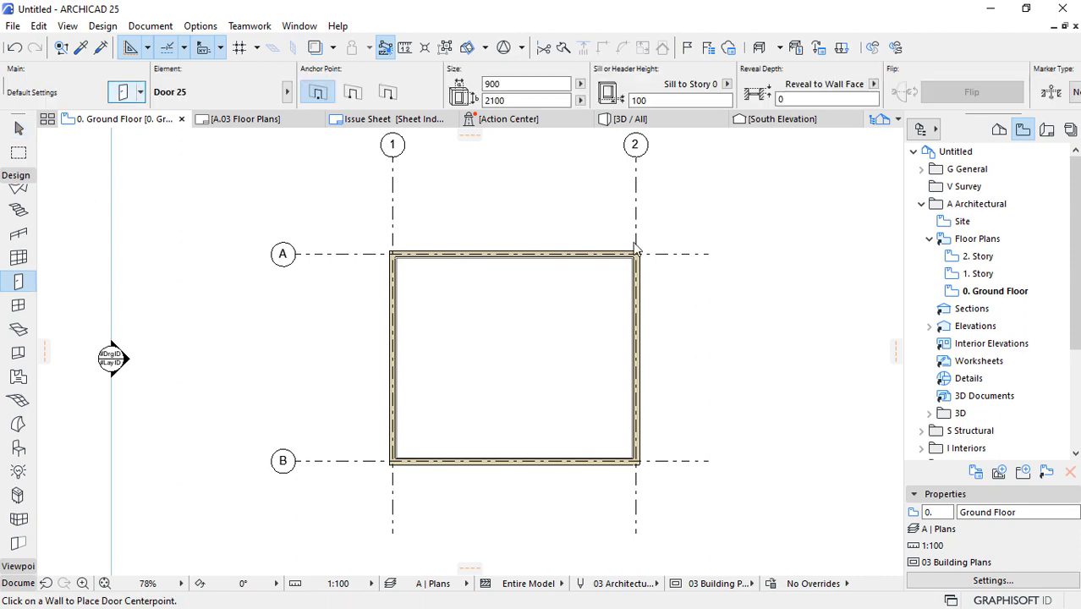
{"action": "key", "text": "ctrl+t"}
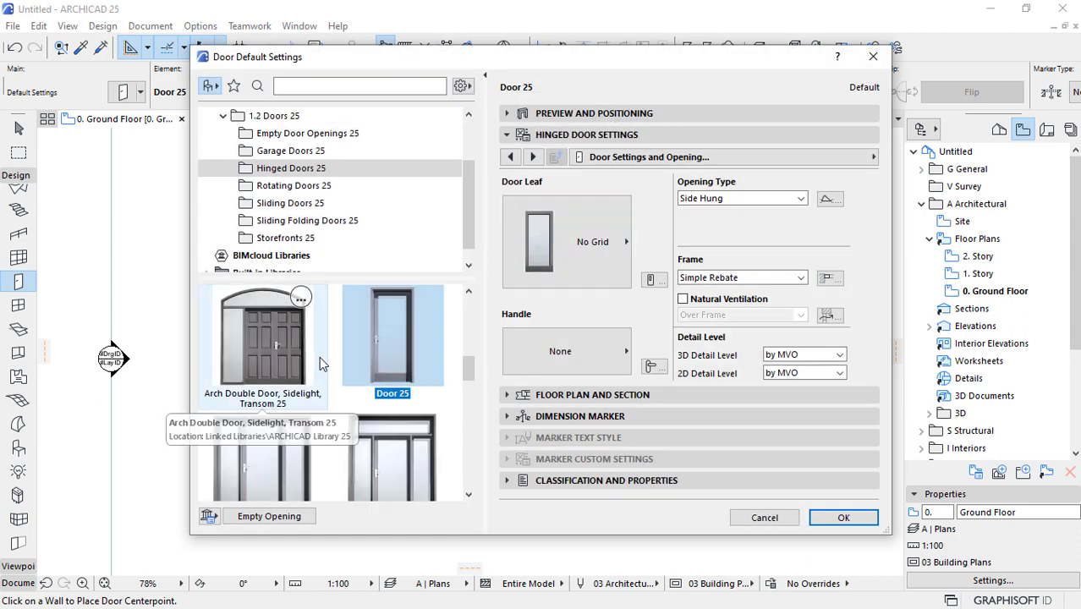
{"action": "left_click", "coordinate": [236, 348]}
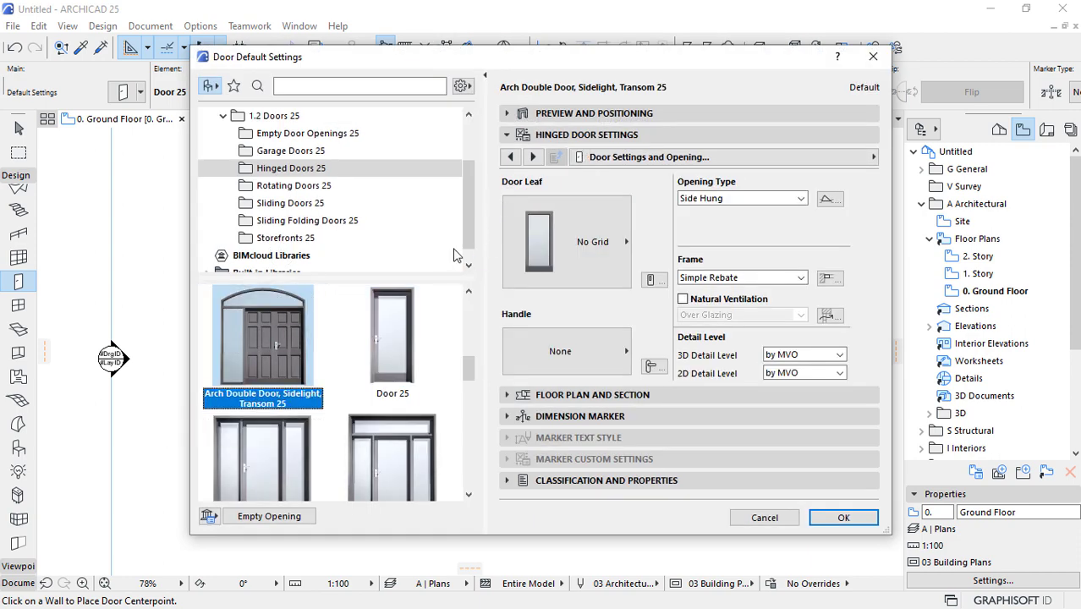
{"action": "left_click", "coordinate": [561, 362]}
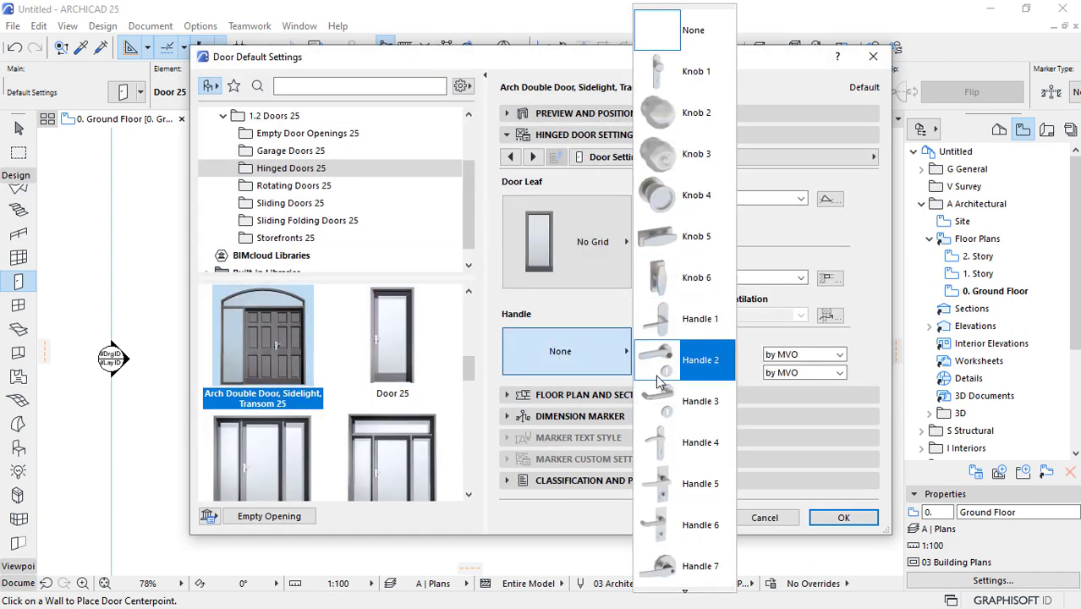
{"action": "left_click", "coordinate": [689, 362]}
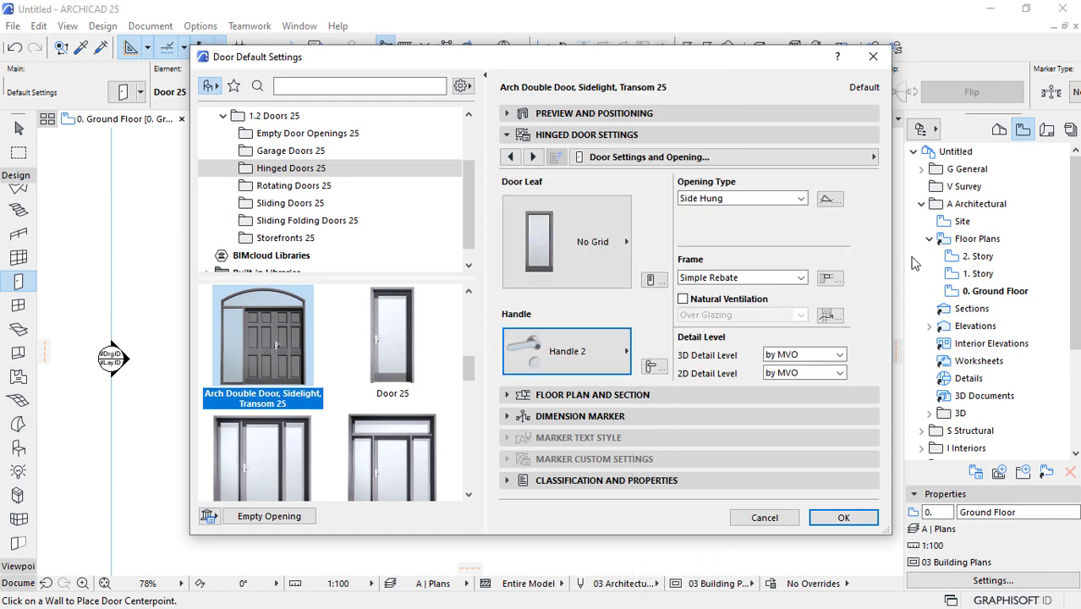
- Set the 3D Detail Level to Full in the default door's Model Attributes
{"action": "left_click", "coordinate": [873, 157]}
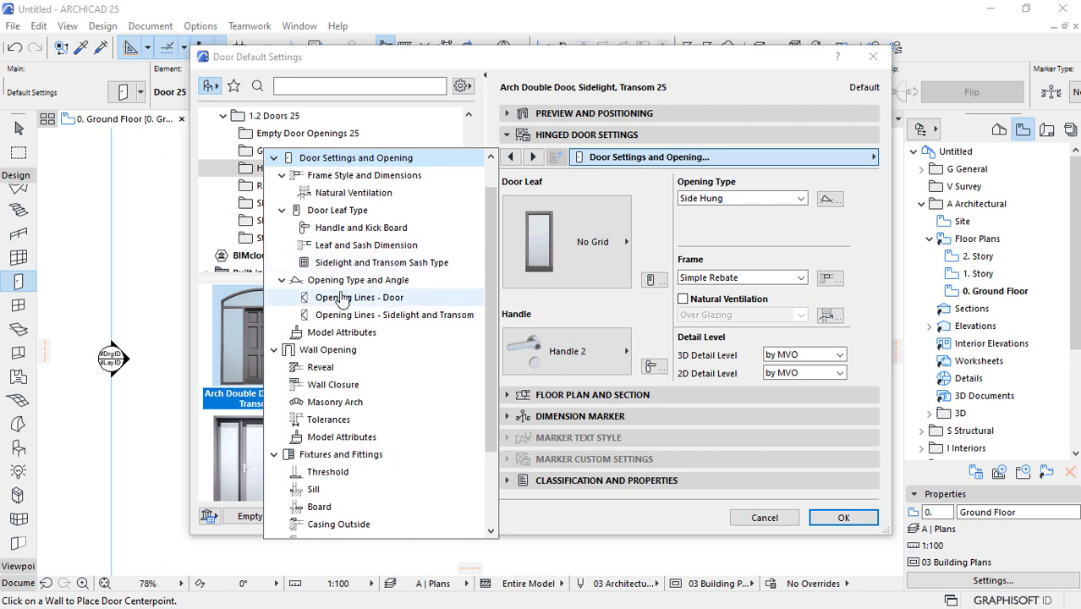
{"action": "scroll", "coordinate": [320, 221], "scroll_direction": "up", "scroll_amount": 1}
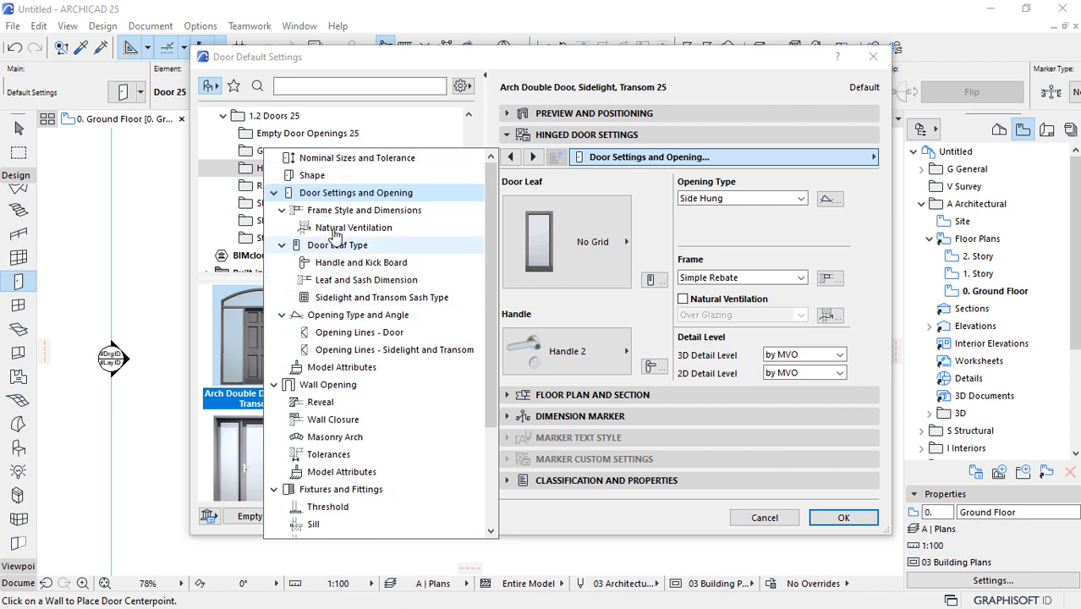
{"action": "left_click", "coordinate": [341, 368]}
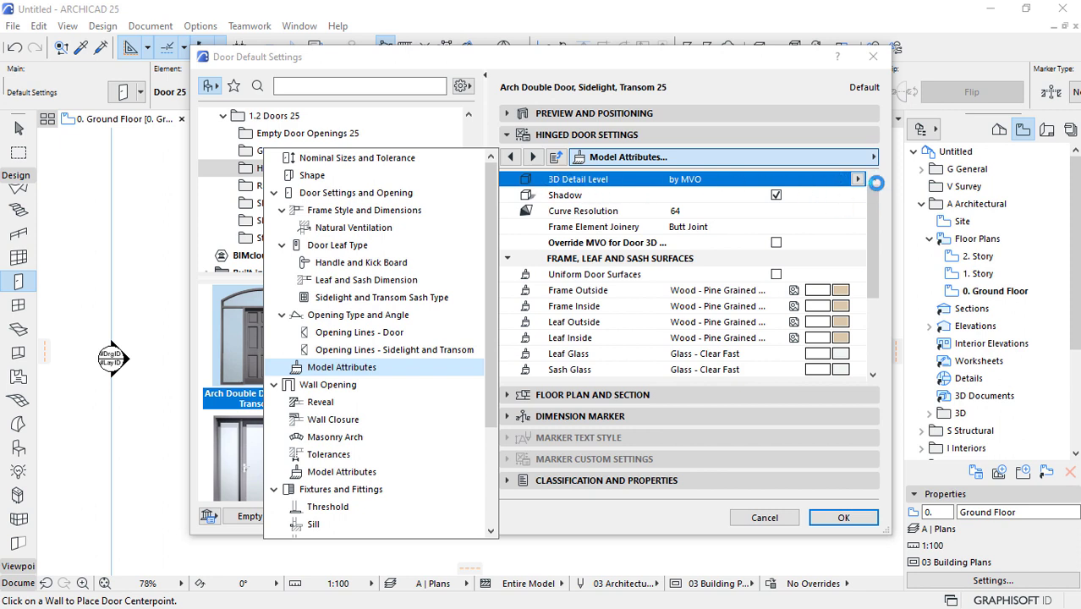
{"action": "left_click", "coordinate": [858, 178]}
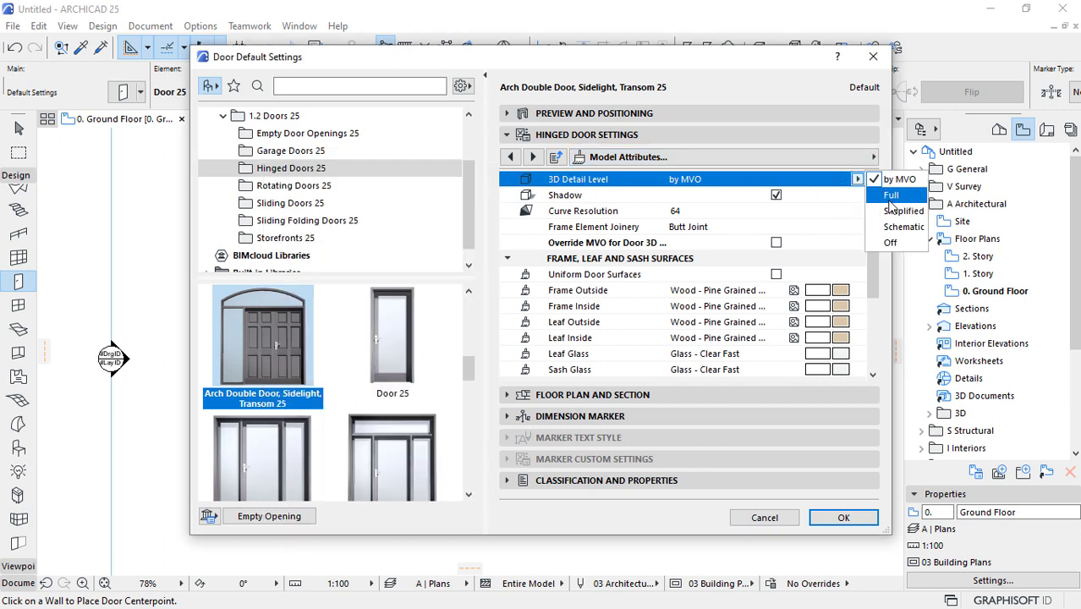
{"action": "left_click", "coordinate": [884, 194]}
- Set the default door's 3D Frame Pen and Leaf Pen to pen 2 (0.15 mm)
{"action": "left_click_drag", "start_coordinate": [876, 211], "coordinate": [876, 311]}
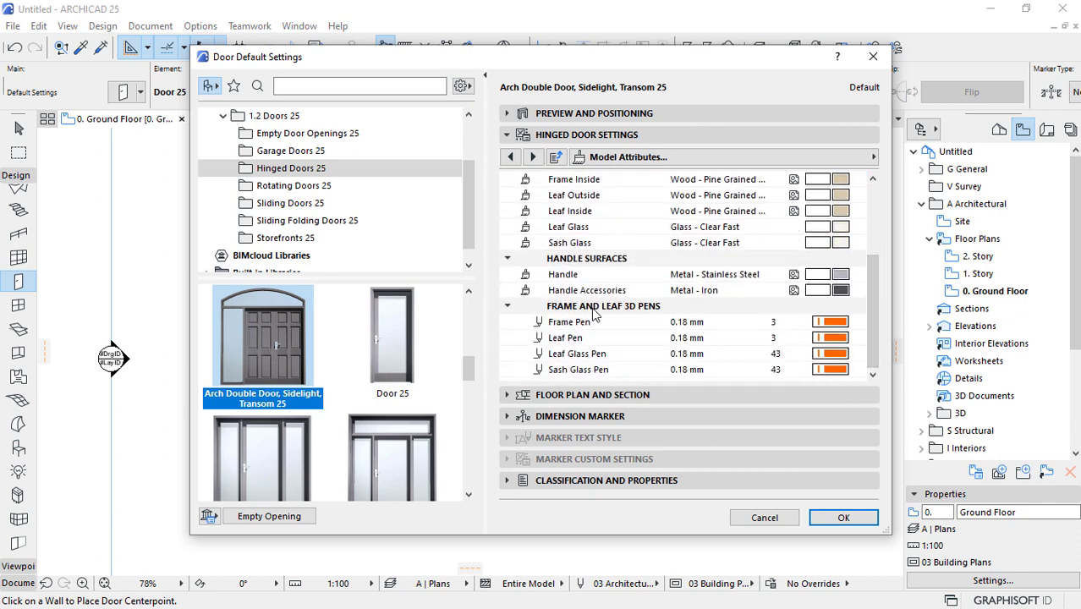
{"action": "left_click", "coordinate": [828, 324]}
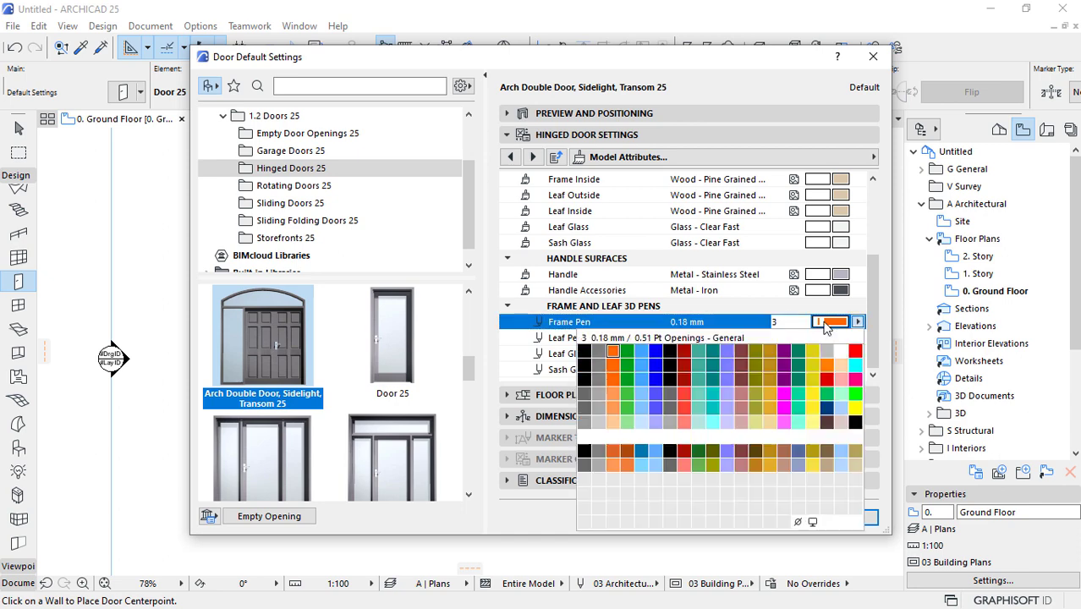
{"action": "left_click", "coordinate": [584, 352]}
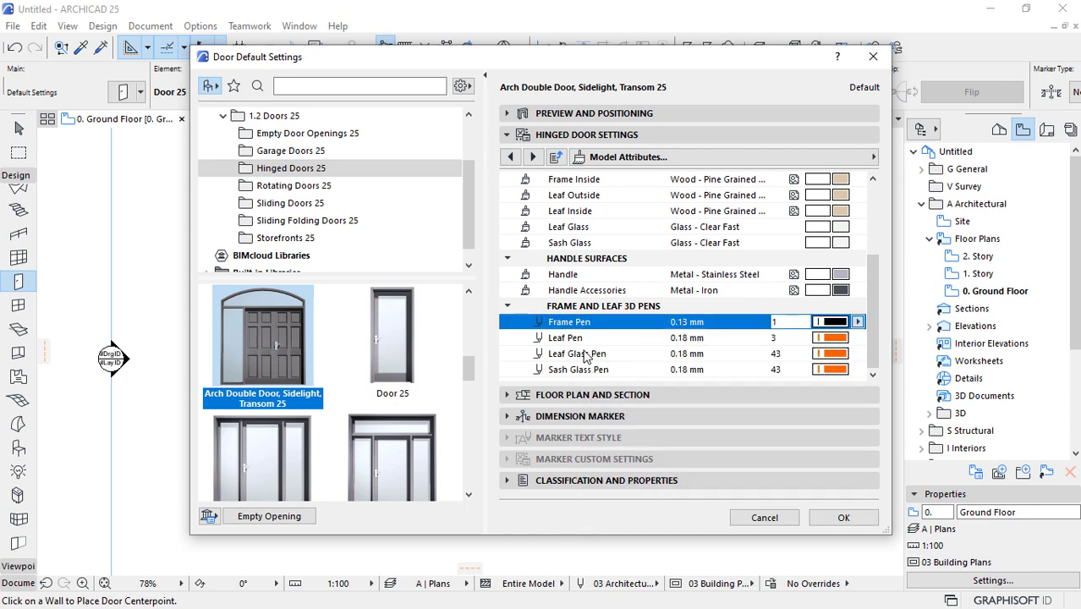
{"action": "left_click", "coordinate": [856, 323]}
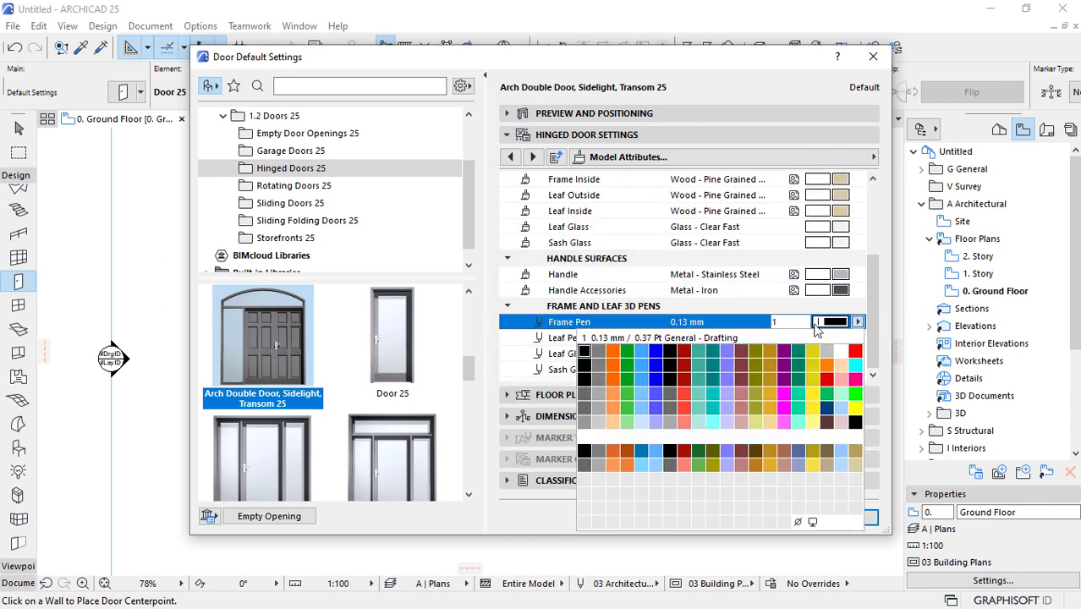
{"action": "left_click", "coordinate": [597, 355]}
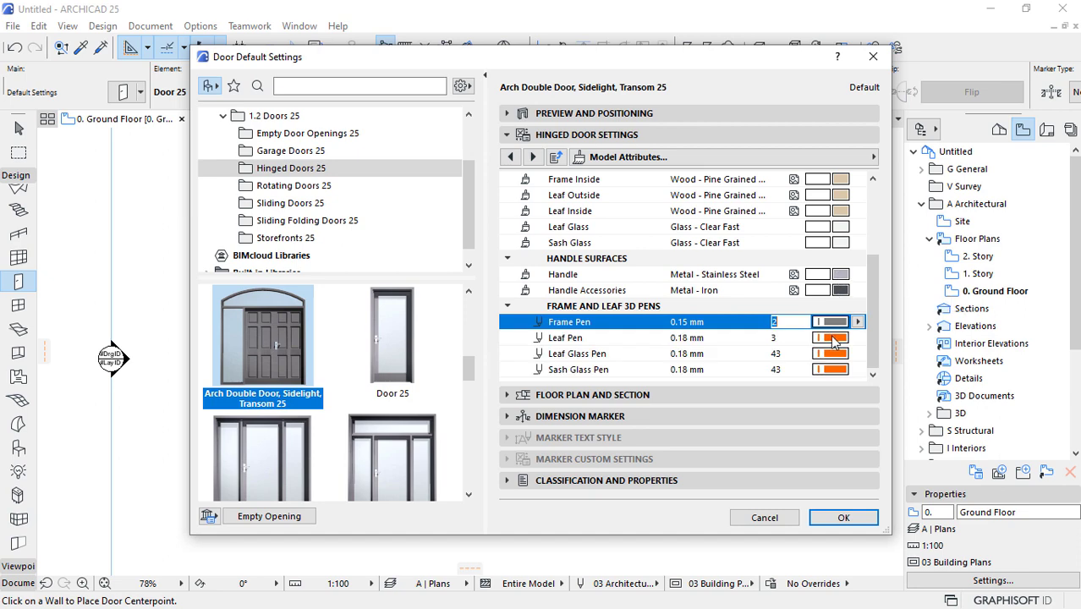
{"action": "left_click", "coordinate": [833, 338]}
{"action": "left_click", "coordinate": [797, 356]}
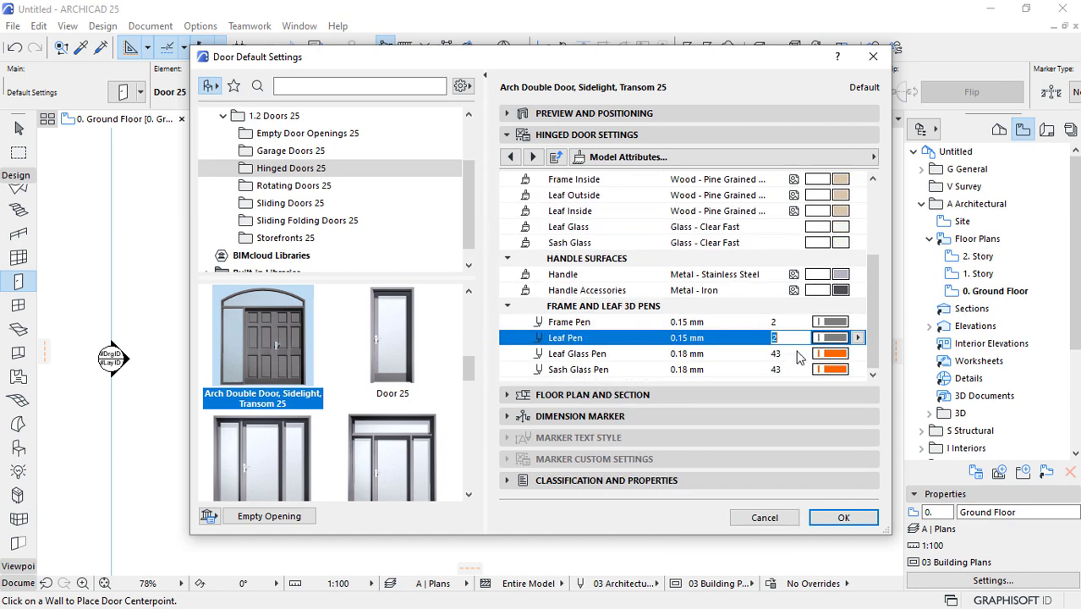
- Set the default door's 3D Leaf Glass Pen and Sash Glass Pen to pen 2
{"action": "left_click", "coordinate": [798, 354]}
{"action": "type", "text": "2"}
{"action": "key", "text": "Return"}
{"action": "left_click", "coordinate": [787, 370]}
{"action": "type", "text": "2"}
{"action": "scroll", "coordinate": [869, 249], "scroll_direction": "up", "scroll_amount": 3}
{"action": "scroll", "coordinate": [868, 249], "scroll_direction": "up", "scroll_amount": 3}
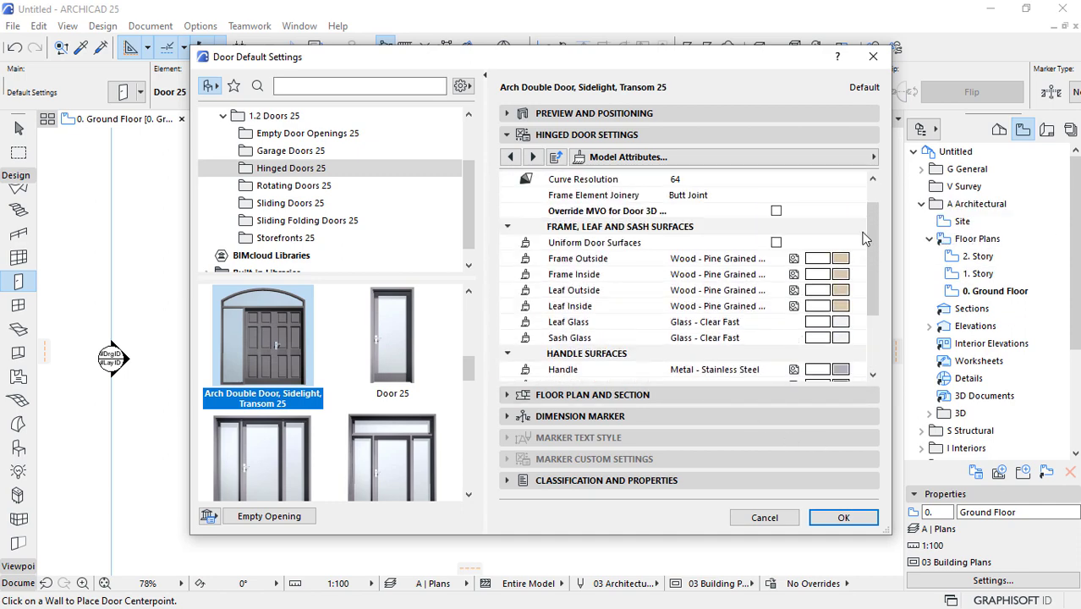
- In the hinged door's Floor Plan and Section settings, set the Frame Contour Pen and Leaf Contour Pen to pen 2
{"action": "left_click", "coordinate": [684, 160]}
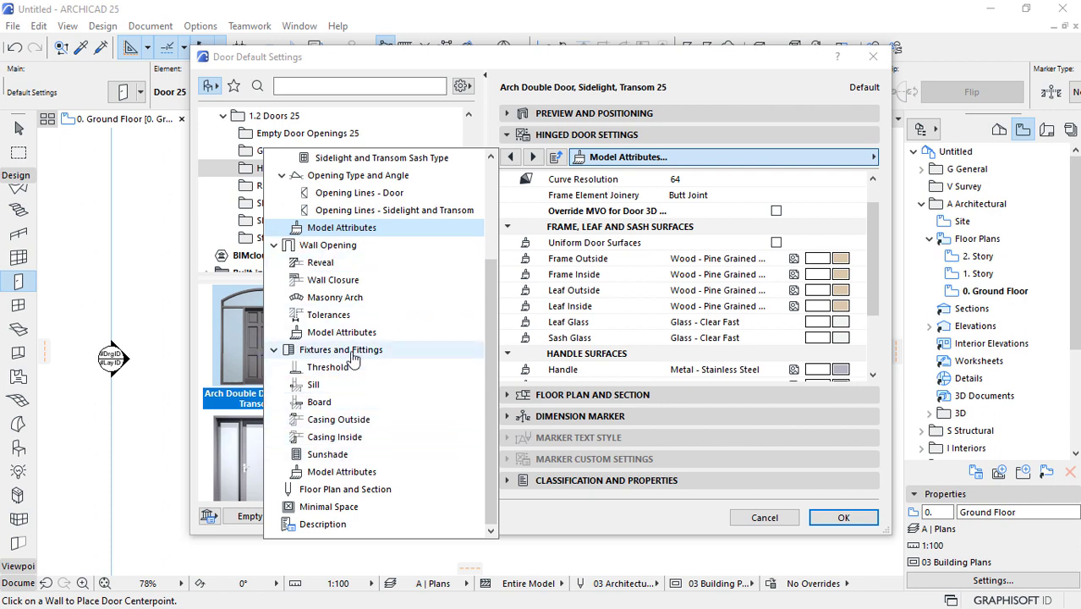
{"action": "left_click", "coordinate": [326, 491]}
{"action": "left_click", "coordinate": [830, 309]}
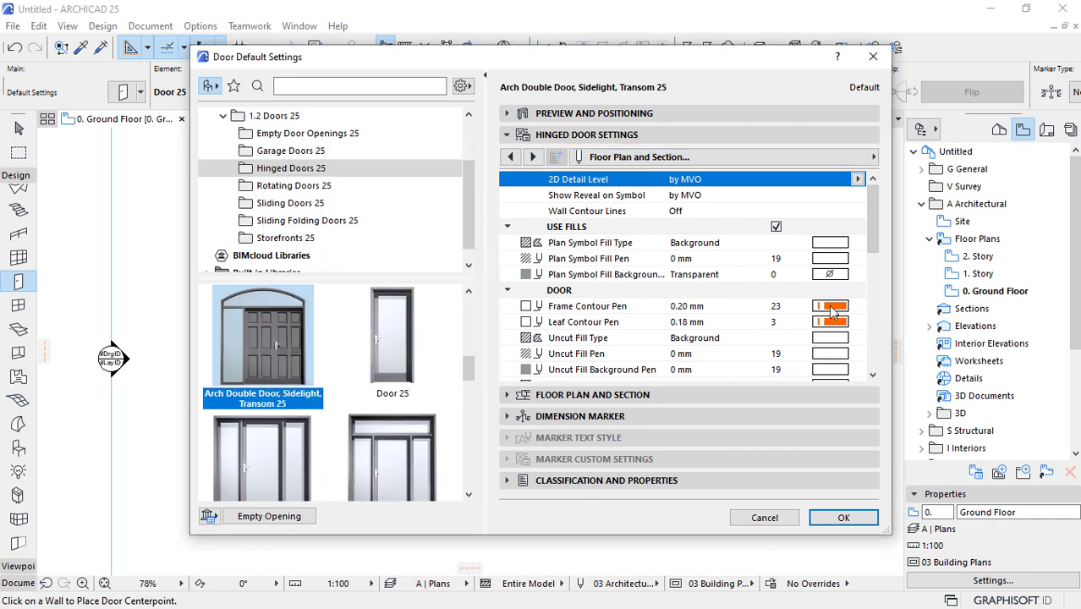
{"action": "left_click", "coordinate": [831, 309]}
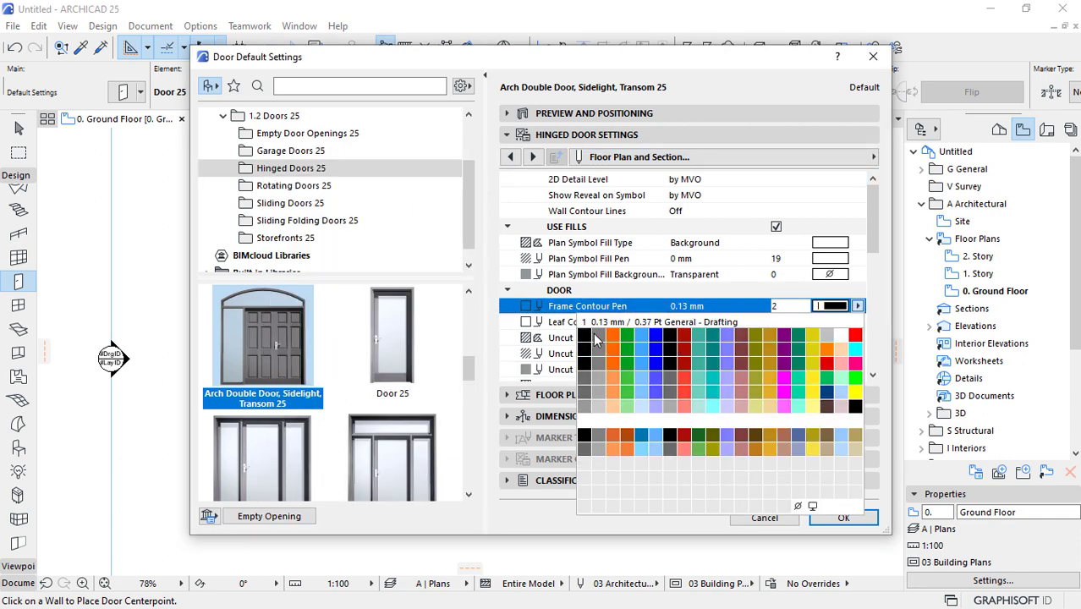
{"action": "left_click", "coordinate": [597, 336]}
{"action": "left_click", "coordinate": [790, 323]}
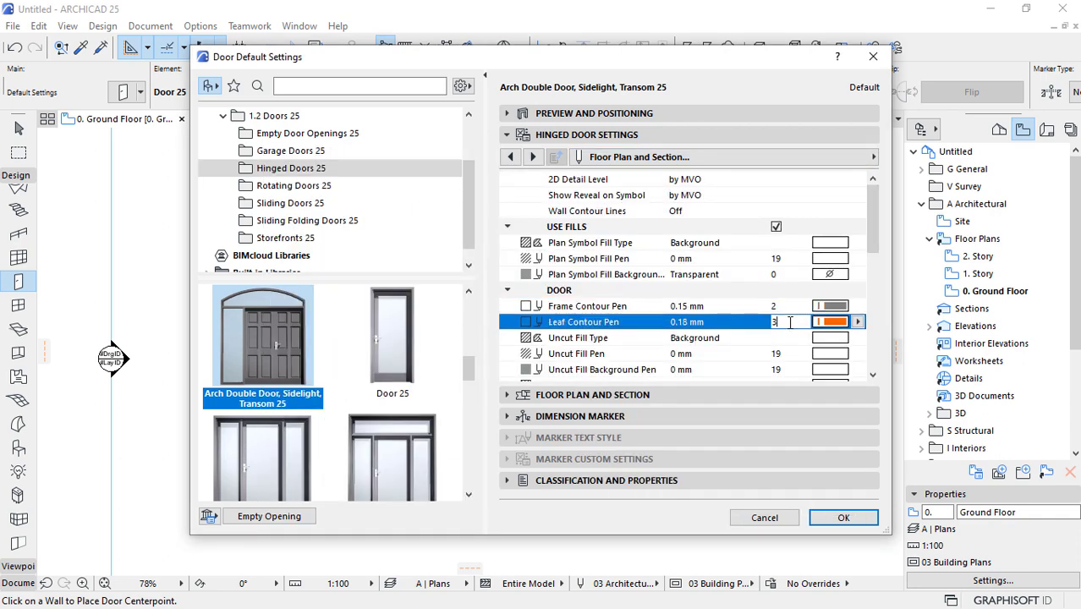
{"action": "type", "text": "2"}
- Set the casing's Cut Line Pen on Both Sides to pen 2 in the door's Floor Plan and Section settings
{"action": "left_click_drag", "start_coordinate": [873, 251], "coordinate": [874, 279]}
{"action": "scroll", "coordinate": [874, 318], "scroll_direction": "down", "scroll_amount": 3}
{"action": "scroll", "coordinate": [865, 313], "scroll_direction": "up", "scroll_amount": 4}
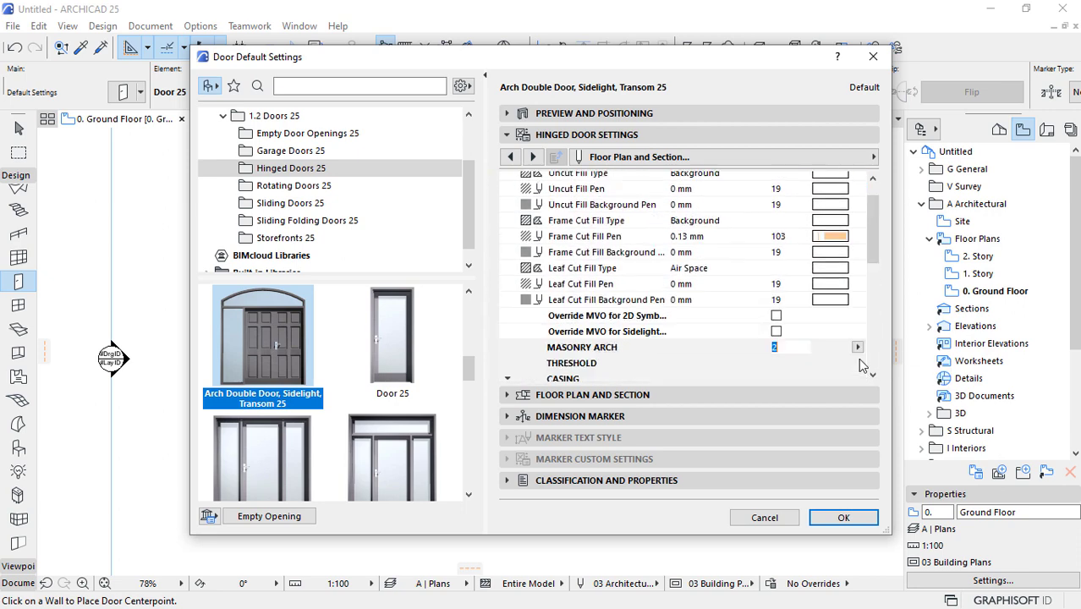
{"action": "scroll", "coordinate": [866, 305], "scroll_direction": "down", "scroll_amount": 2}
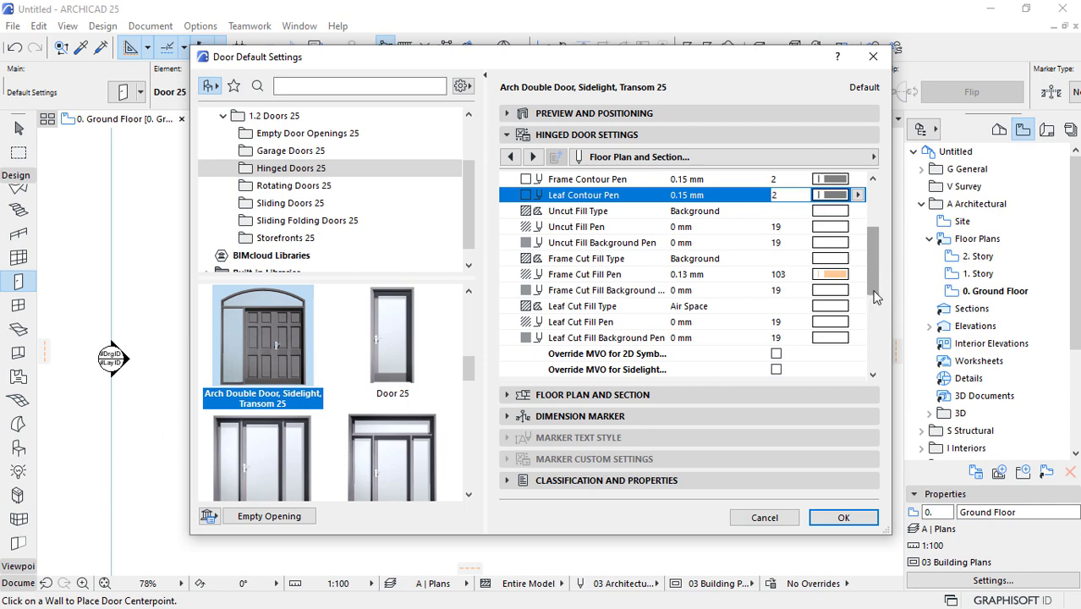
{"action": "scroll", "coordinate": [876, 372], "scroll_direction": "down", "scroll_amount": 4}
{"action": "scroll", "coordinate": [804, 263], "scroll_direction": "up", "scroll_amount": 3}
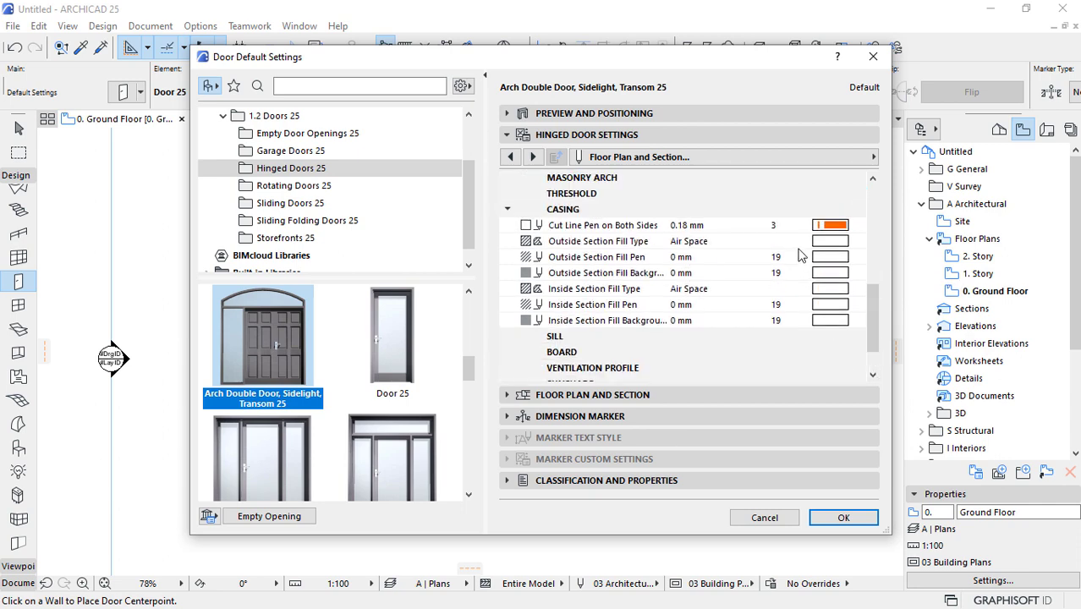
{"action": "left_click", "coordinate": [832, 259]}
{"action": "left_click", "coordinate": [599, 289]}
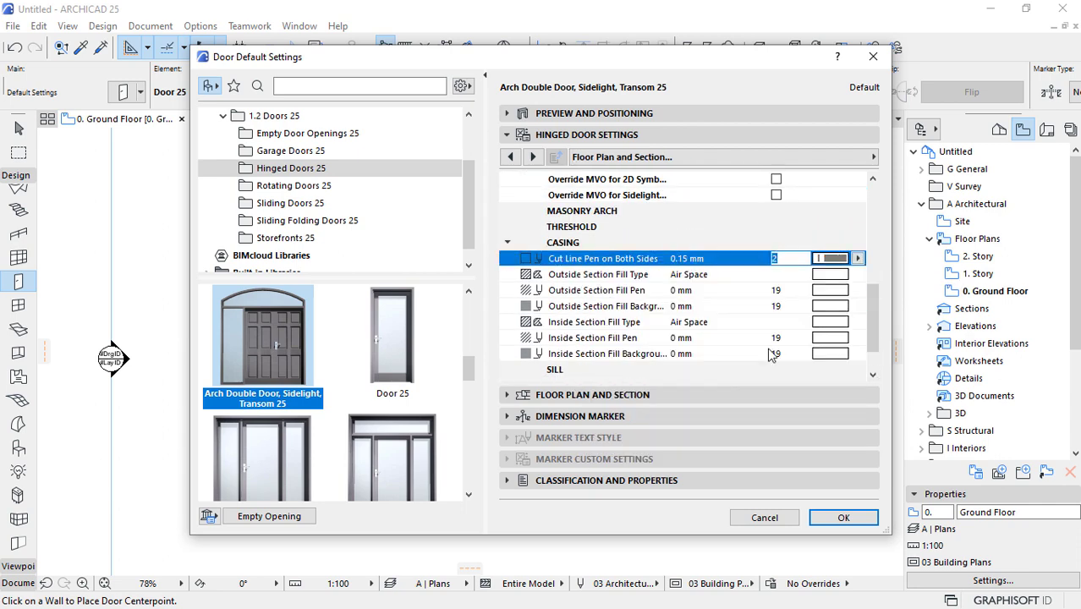
- Set the 2D Detail Level to Scale Sensitive and Show Reveal on Symbol to Up to 1:50, and apply the door defaults
{"action": "left_click_drag", "start_coordinate": [875, 313], "coordinate": [875, 193]}
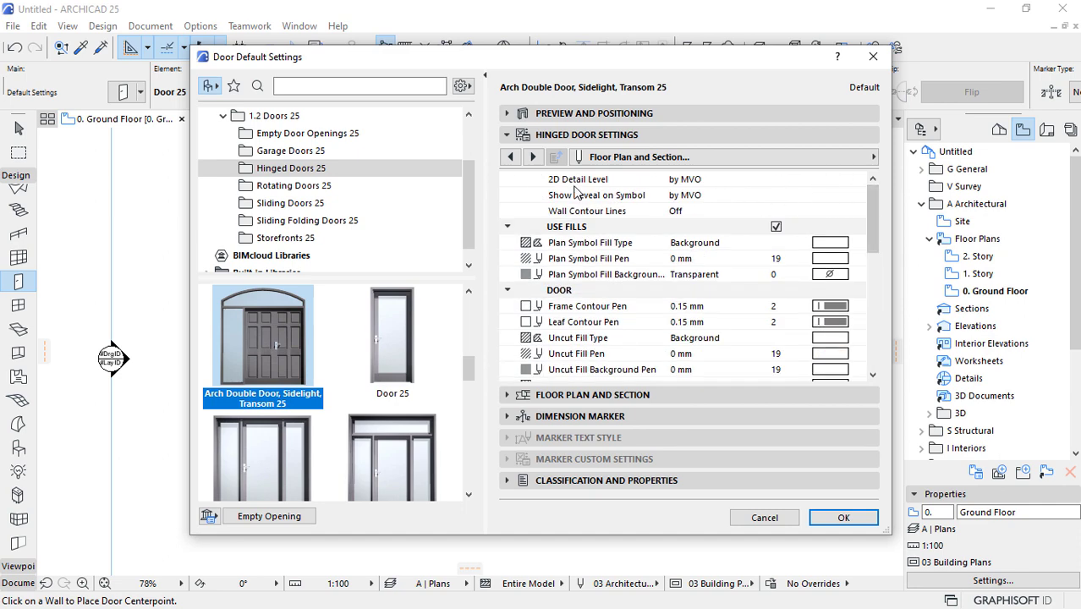
{"action": "left_click", "coordinate": [812, 181]}
{"action": "left_click", "coordinate": [857, 179]}
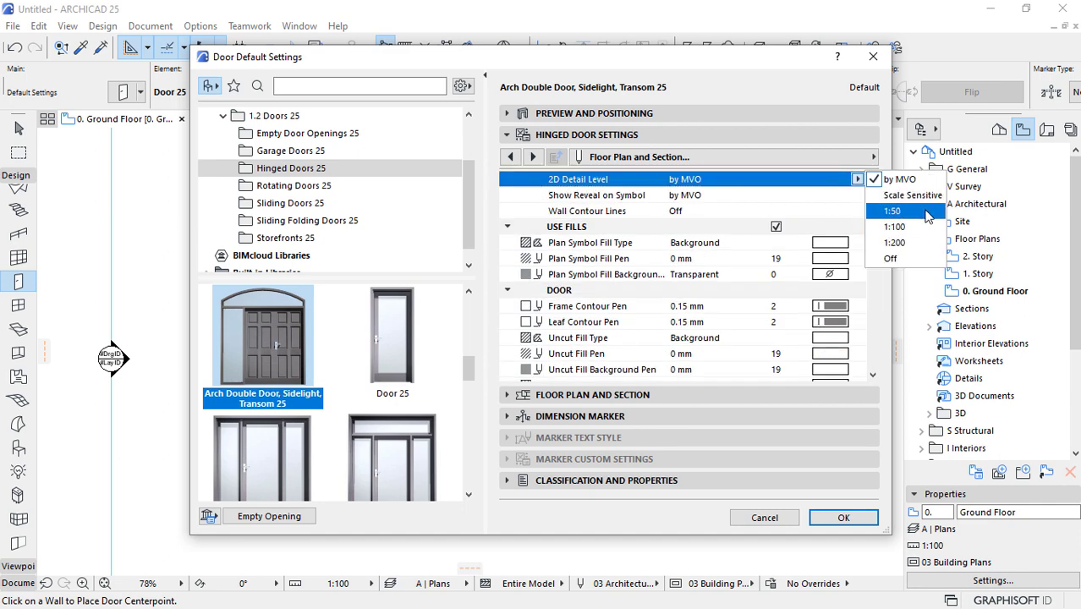
{"action": "left_click", "coordinate": [912, 194]}
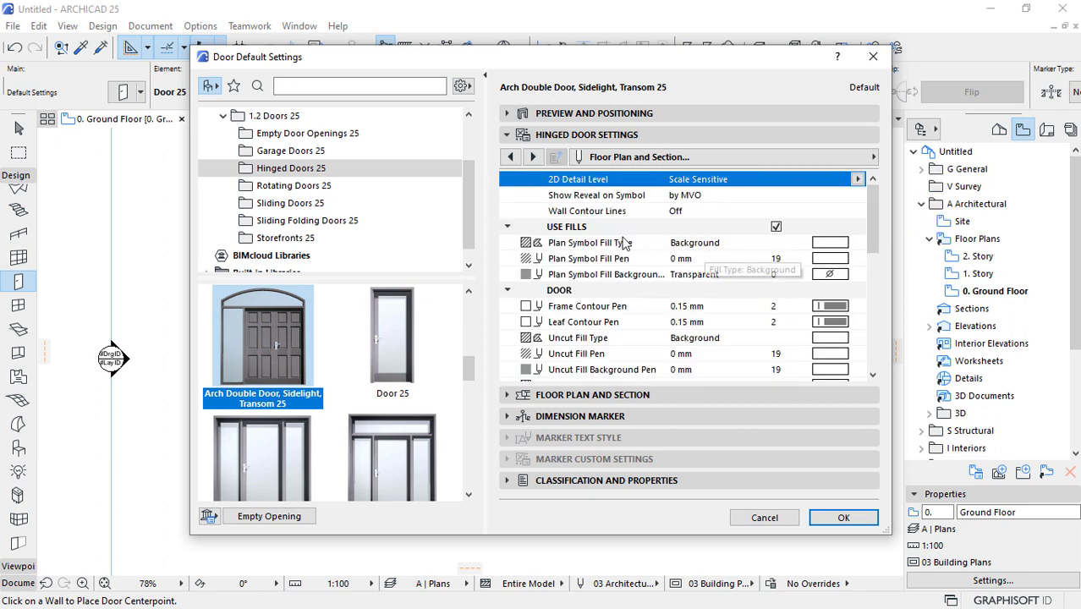
{"action": "left_click", "coordinate": [574, 200]}
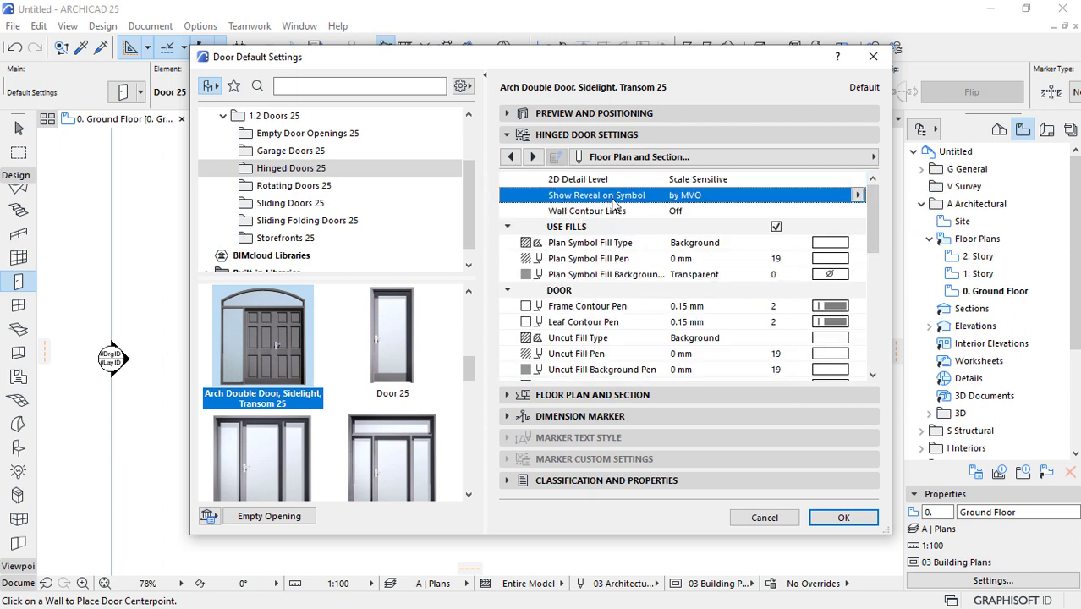
{"action": "left_click", "coordinate": [858, 195]}
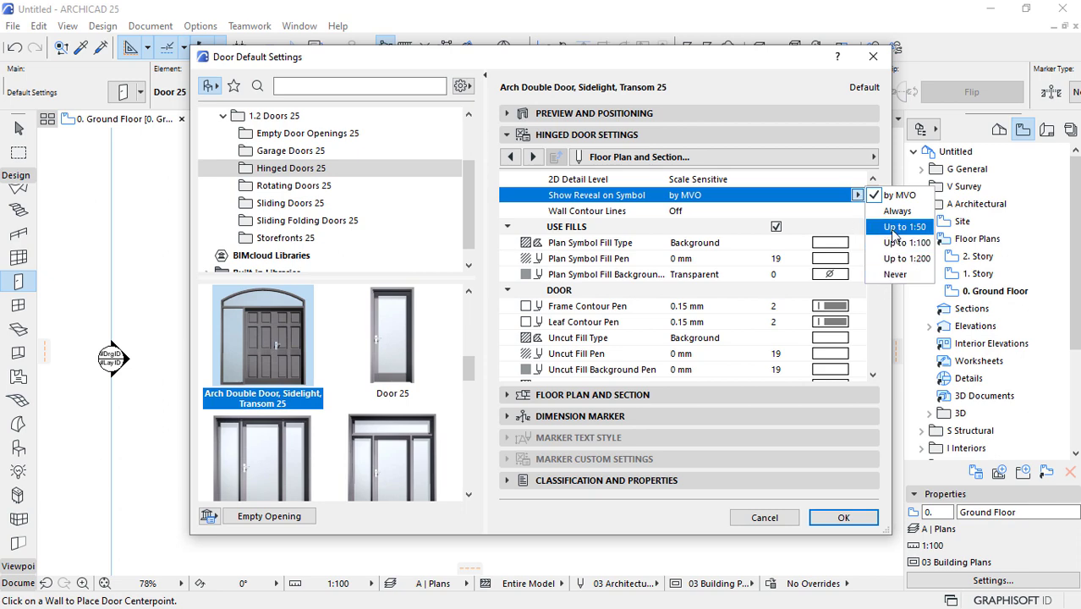
{"action": "left_click", "coordinate": [853, 240]}
{"action": "left_click", "coordinate": [843, 517]}
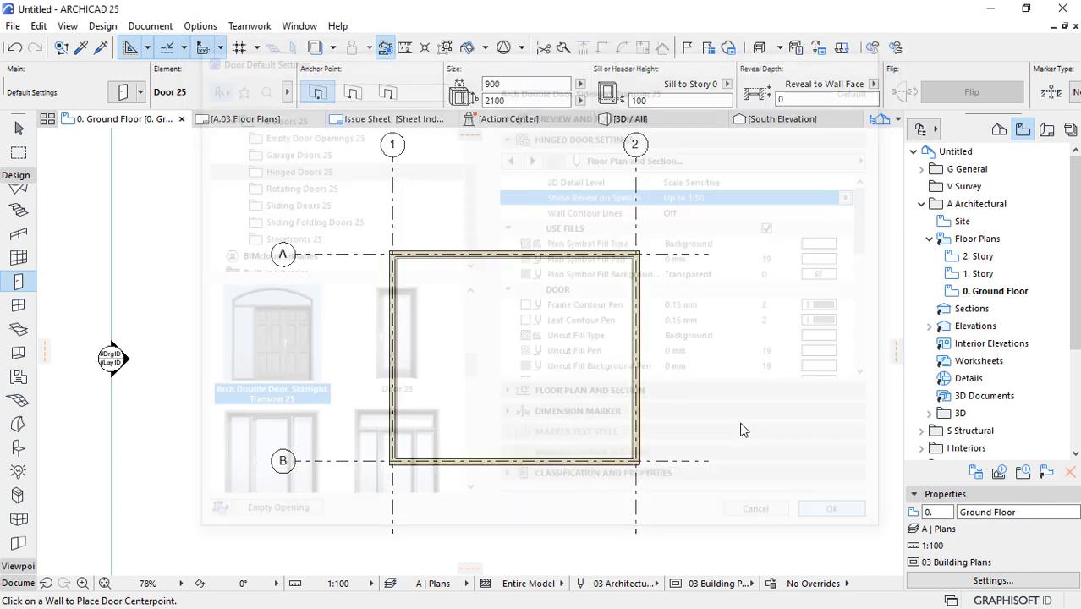
- Place the arched double door in the wall along grid line B, right of centre, with its leaves opening inward
{"action": "scroll", "coordinate": [533, 479], "scroll_direction": "up", "scroll_amount": 3}
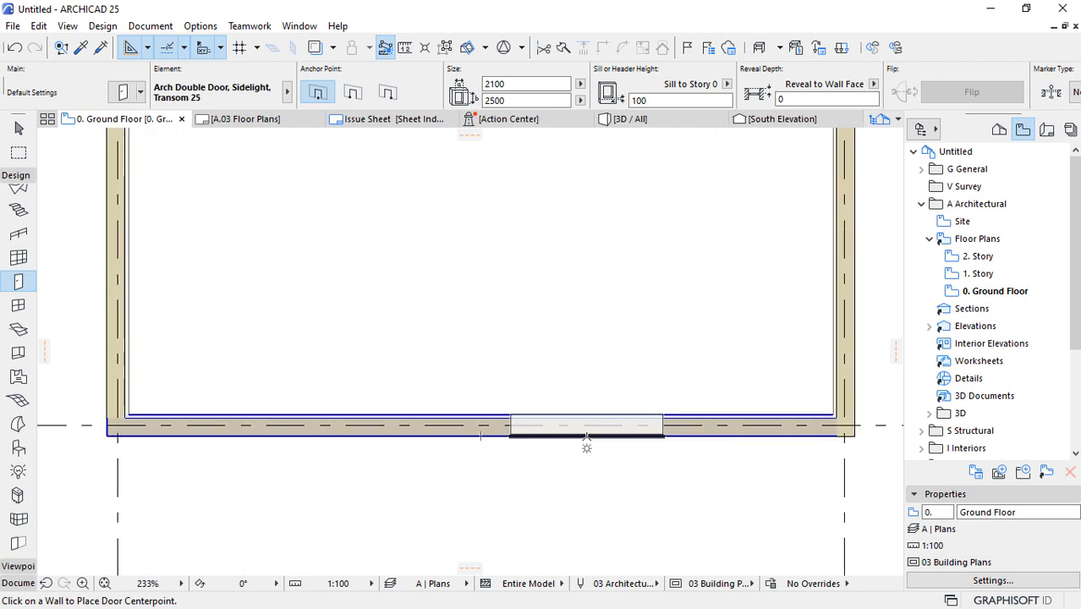
{"action": "left_click", "coordinate": [586, 440]}
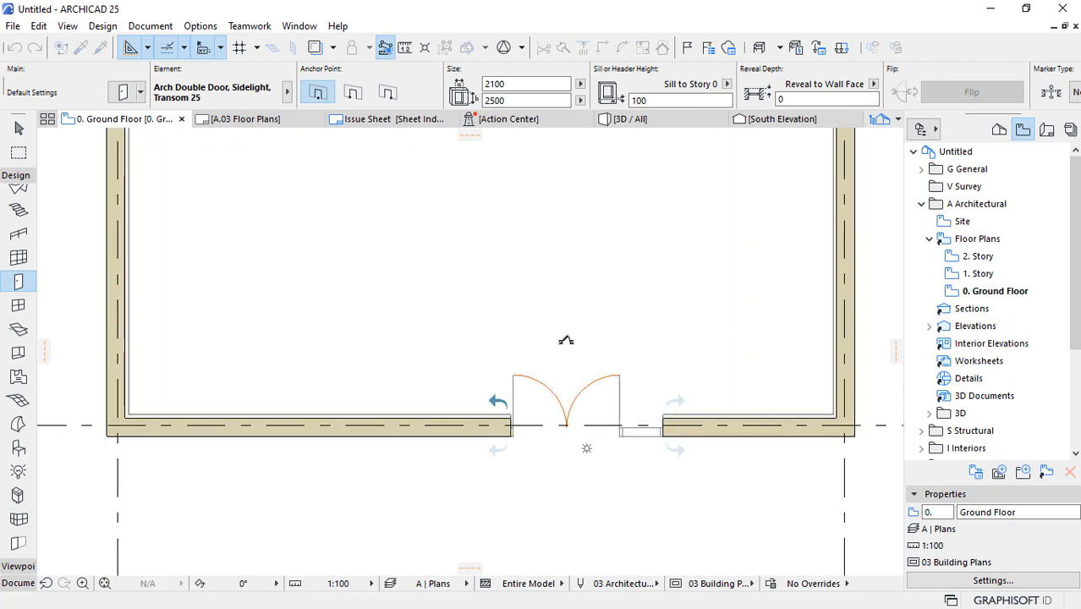
{"action": "left_click", "coordinate": [562, 330]}
{"action": "scroll", "coordinate": [652, 469], "scroll_direction": "up", "scroll_amount": 5}
{"action": "key", "text": "Escape"}
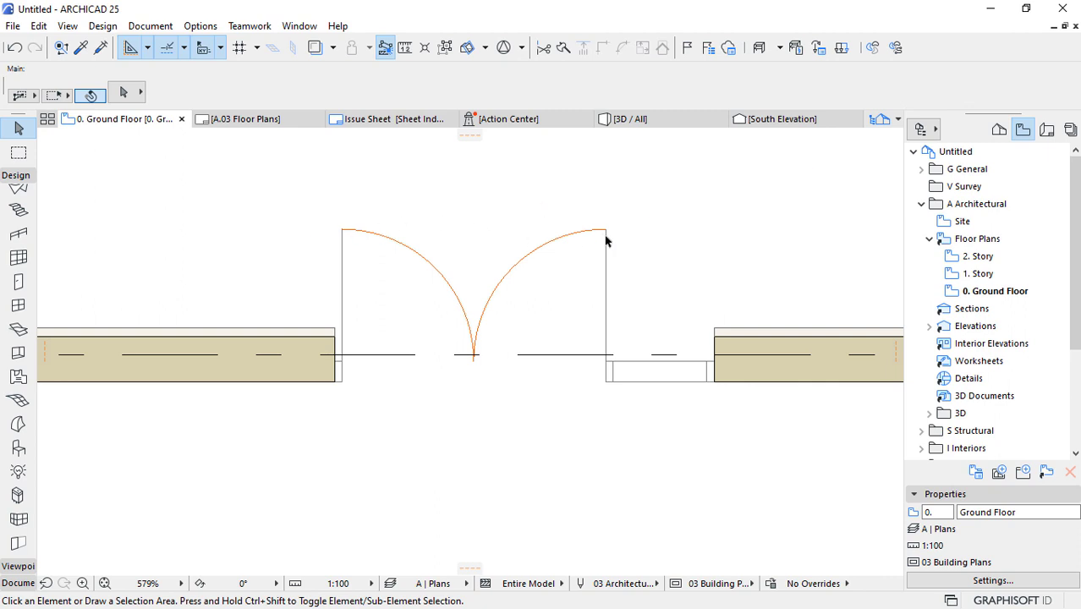
- Examine the placed door's 2D detail level and reveal display options in its selection settings
{"action": "left_click", "coordinate": [606, 237]}
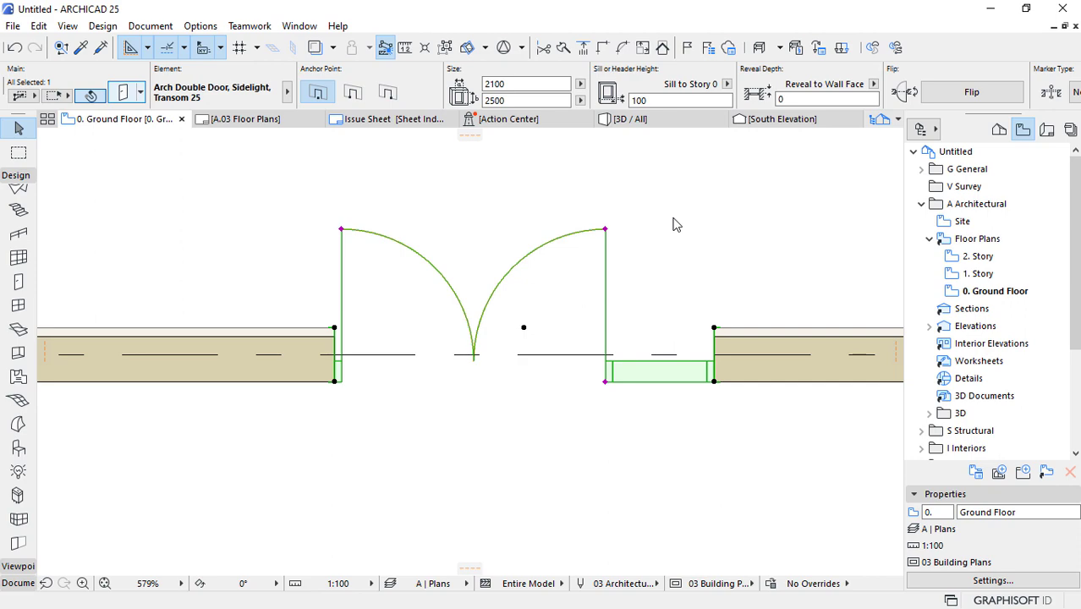
{"action": "key", "text": "ctrl+t"}
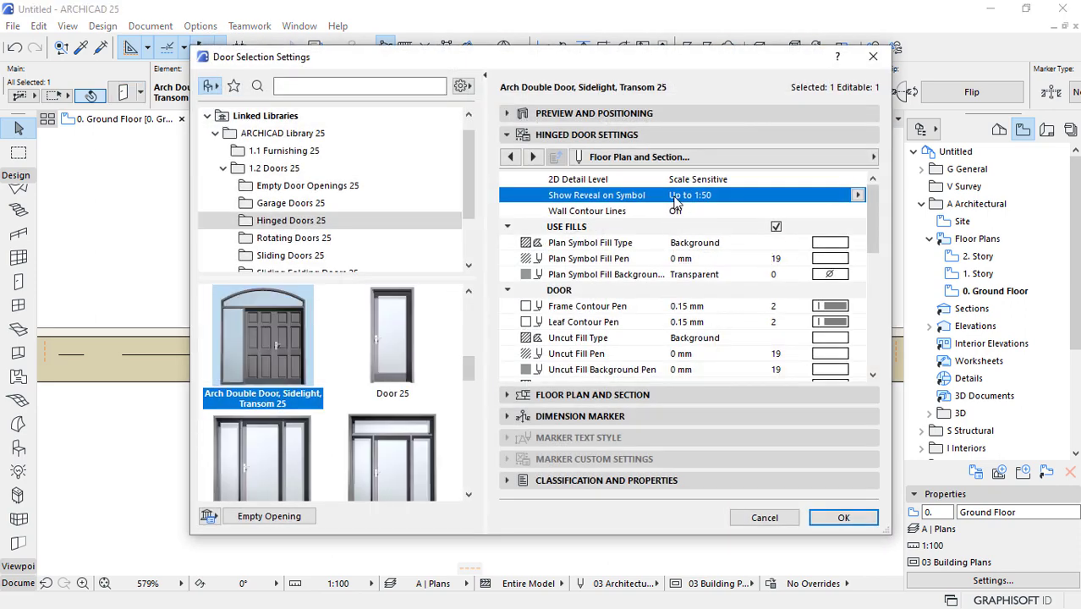
{"action": "left_click", "coordinate": [834, 181]}
{"action": "left_click", "coordinate": [858, 180]}
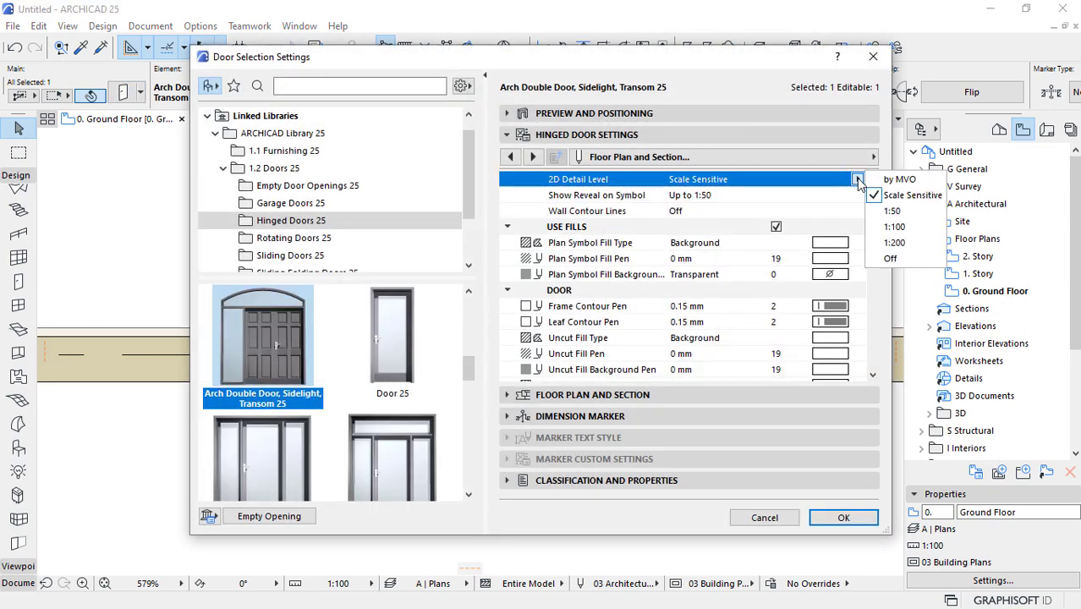
{"action": "left_click", "coordinate": [726, 198]}
{"action": "left_click", "coordinate": [680, 200]}
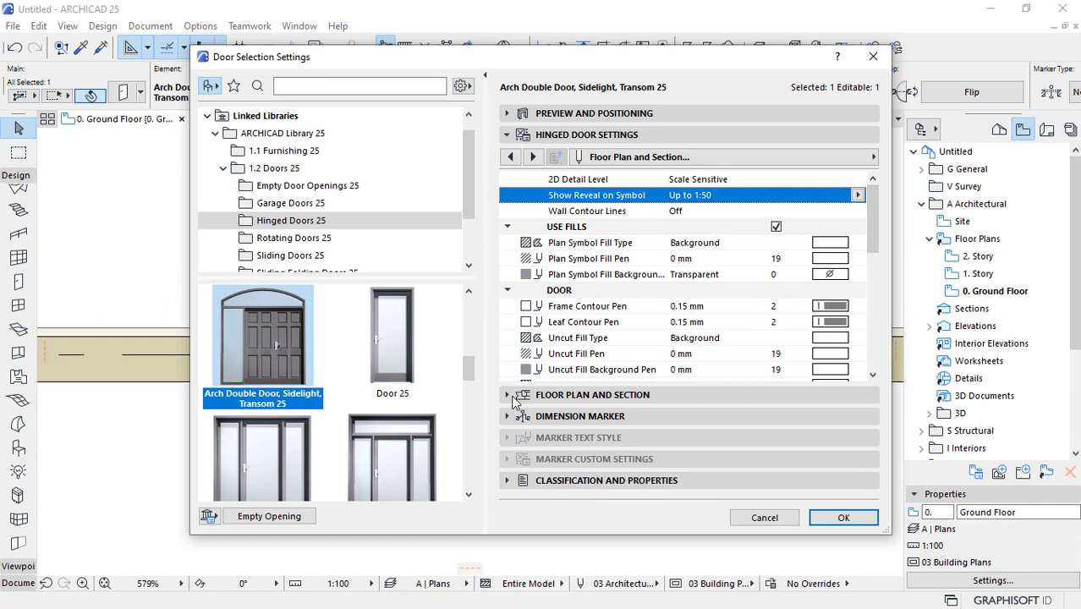
{"action": "left_click_drag", "start_coordinate": [875, 245], "coordinate": [875, 220]}
- Review the selected door's opening lines, model attributes and floor plan and section settings, and close its settings
{"action": "left_click", "coordinate": [869, 159]}
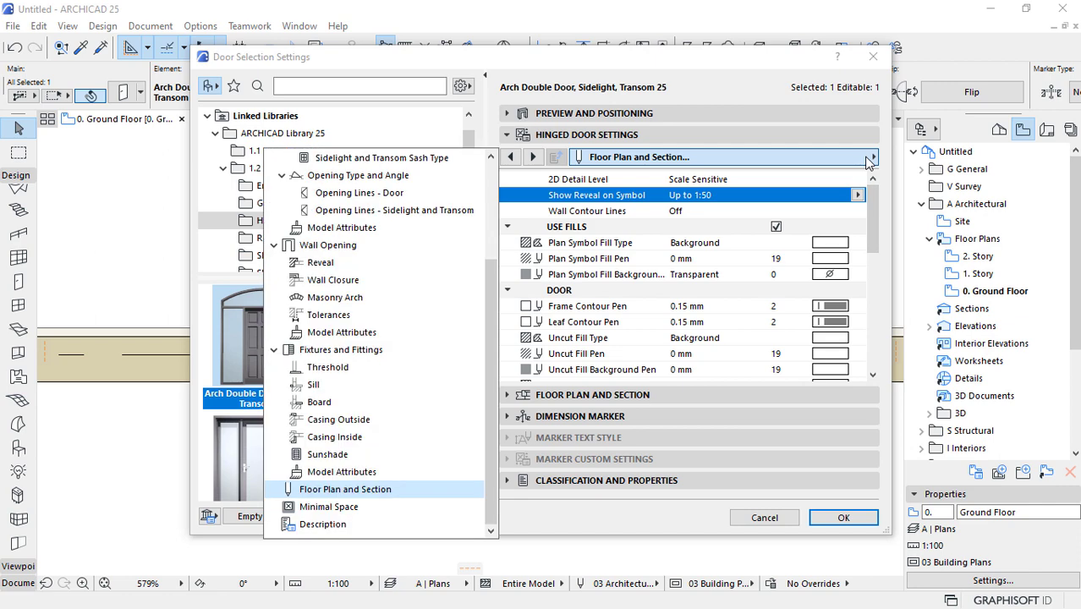
{"action": "left_click", "coordinate": [355, 331]}
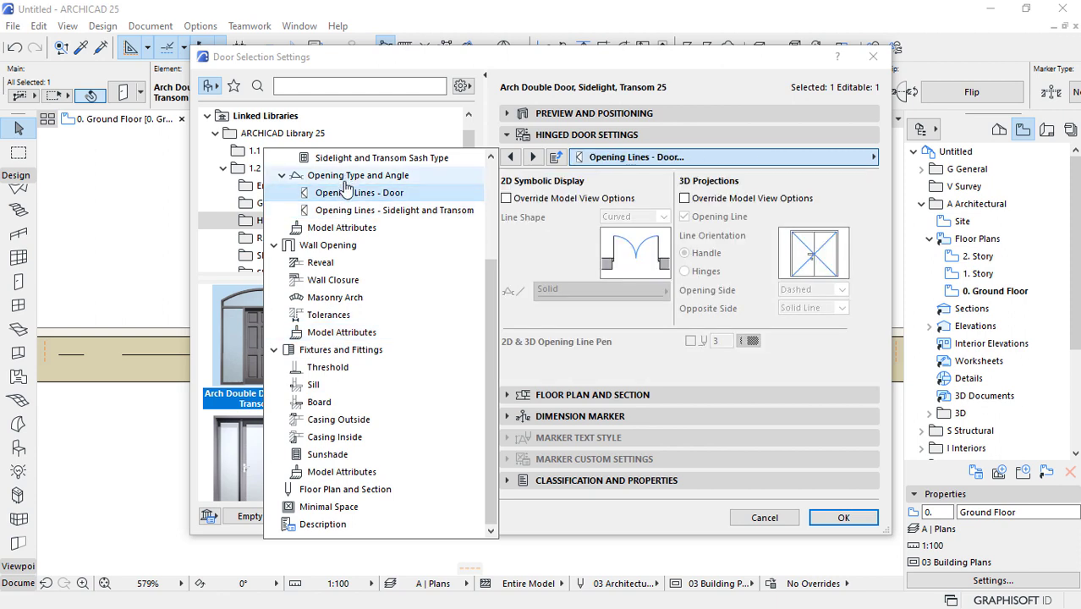
{"action": "scroll", "coordinate": [336, 212], "scroll_direction": "up", "scroll_amount": 2}
{"action": "scroll", "coordinate": [334, 222], "scroll_direction": "up", "scroll_amount": 2}
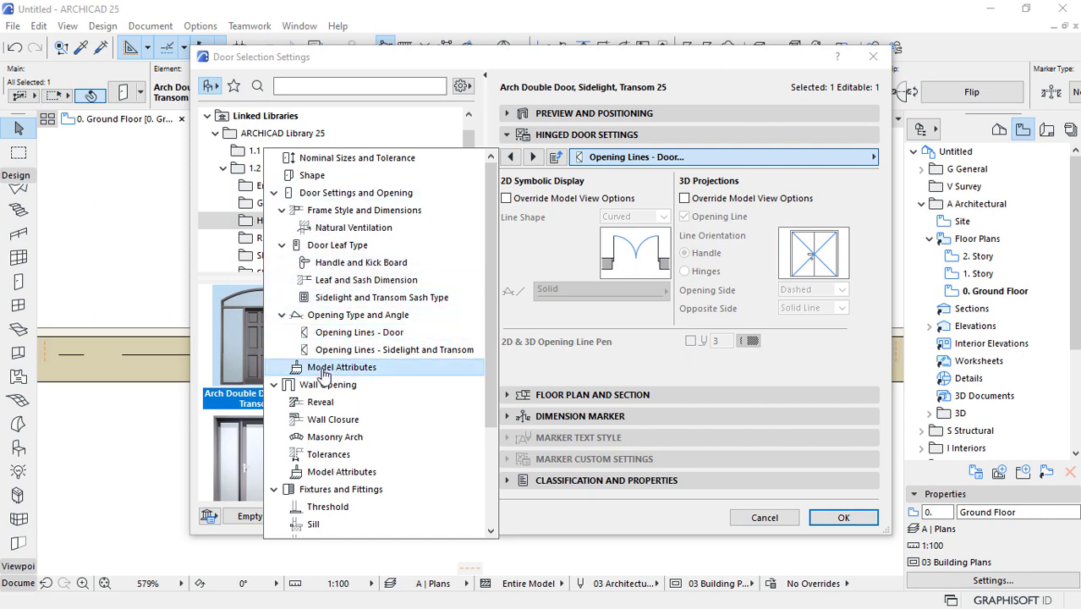
{"action": "left_click_drag", "start_coordinate": [873, 296], "coordinate": [532, 427]}
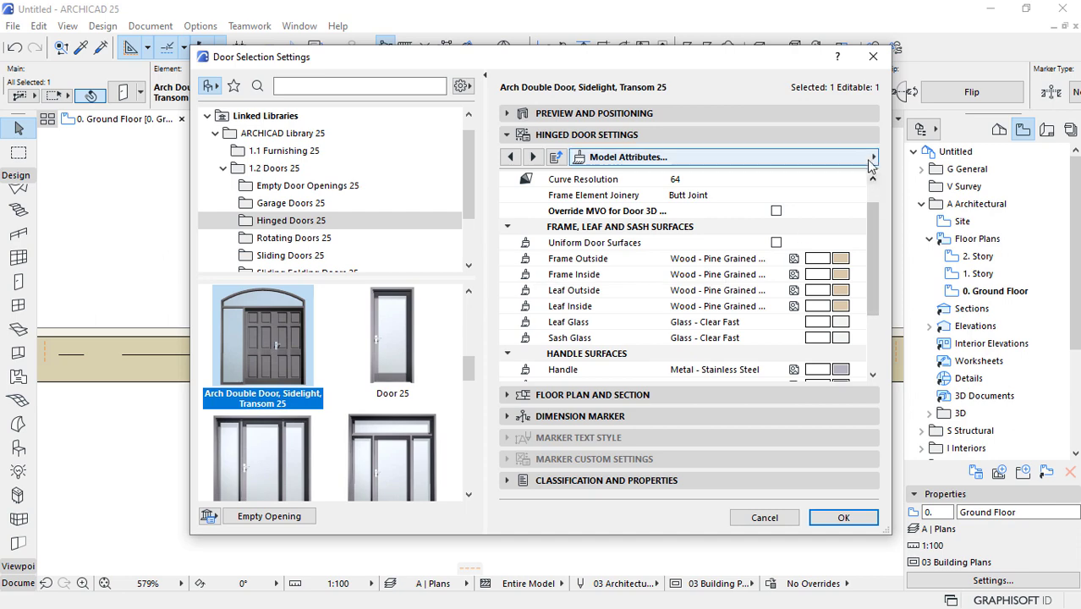
{"action": "left_click", "coordinate": [628, 156]}
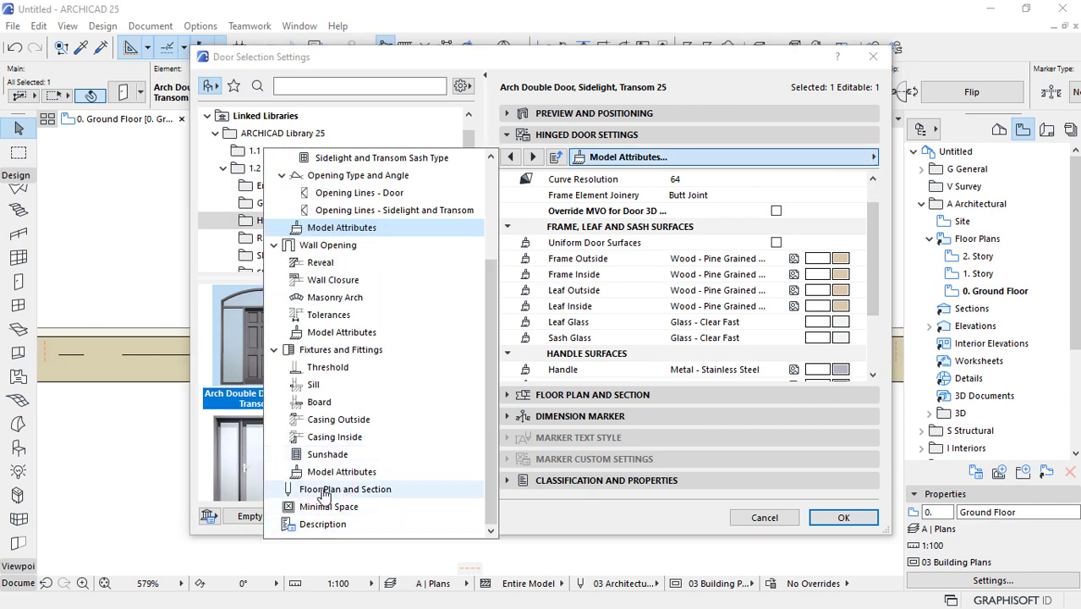
{"action": "left_click", "coordinate": [314, 489]}
{"action": "scroll", "coordinate": [871, 224], "scroll_direction": "down", "scroll_amount": 5}
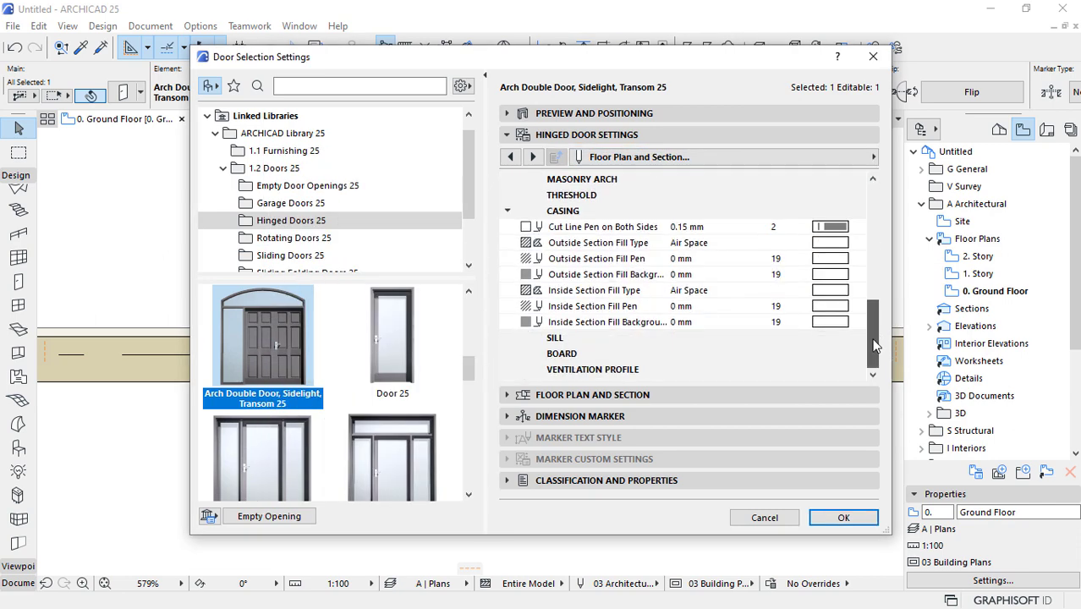
{"action": "scroll", "coordinate": [858, 211], "scroll_direction": "up", "scroll_amount": 6}
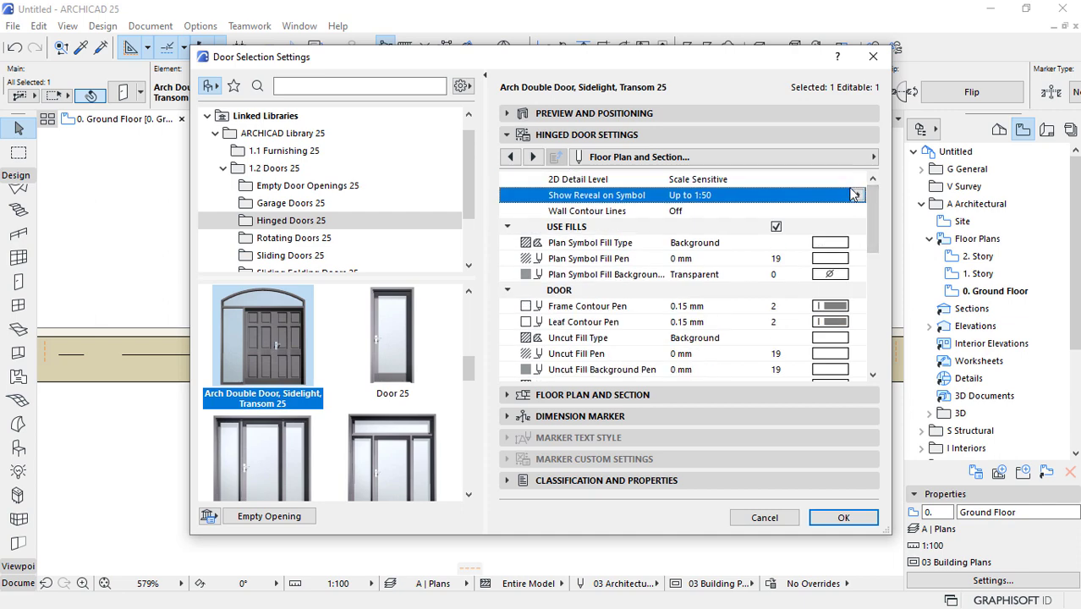
{"action": "left_click", "coordinate": [844, 517]}
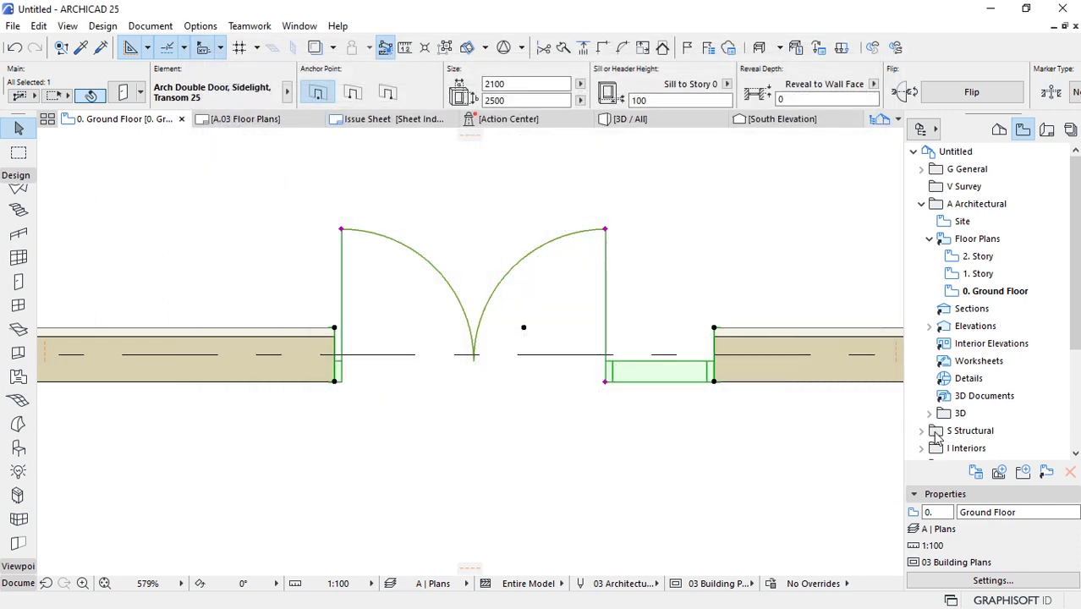
- Set the Ground Floor view's scale to 1:50 and inspect the door's reveal and casing detail on the plan
{"action": "left_click", "coordinate": [1007, 291]}
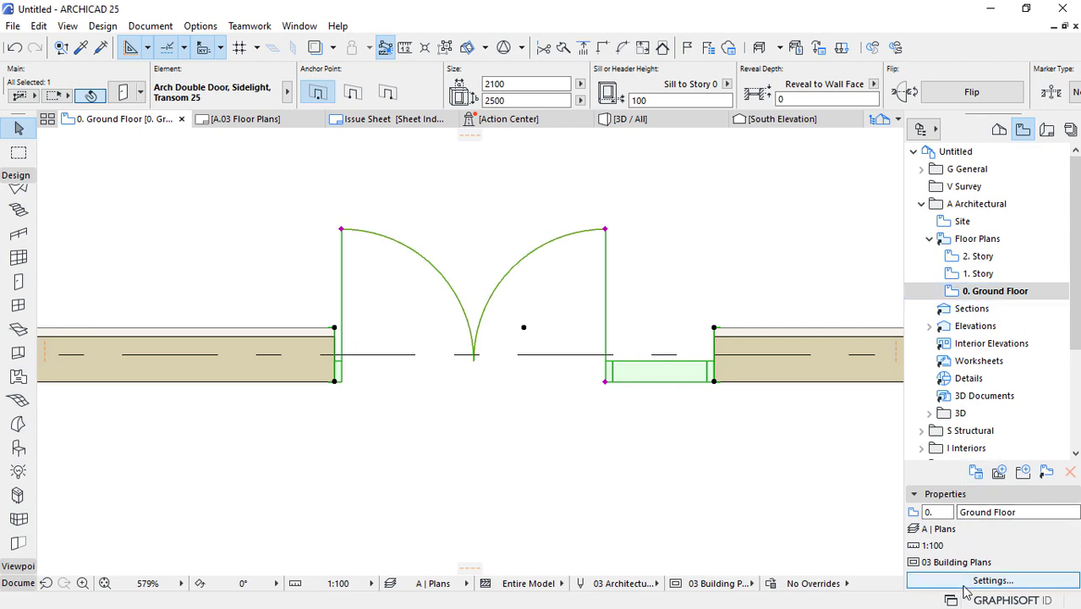
{"action": "left_click", "coordinate": [973, 581]}
{"action": "left_click", "coordinate": [584, 212]}
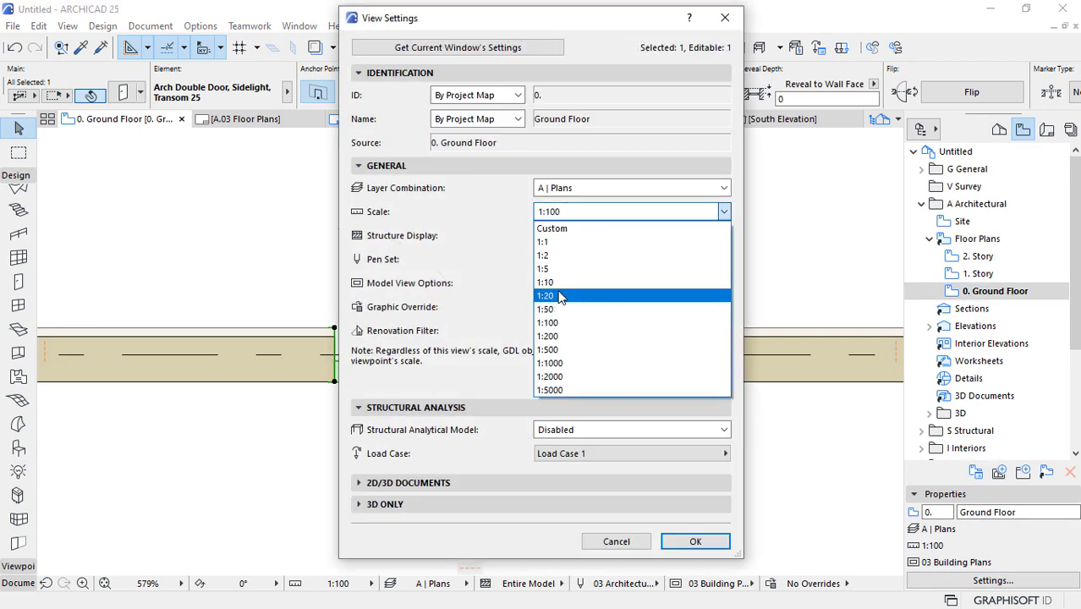
{"action": "left_click", "coordinate": [557, 310]}
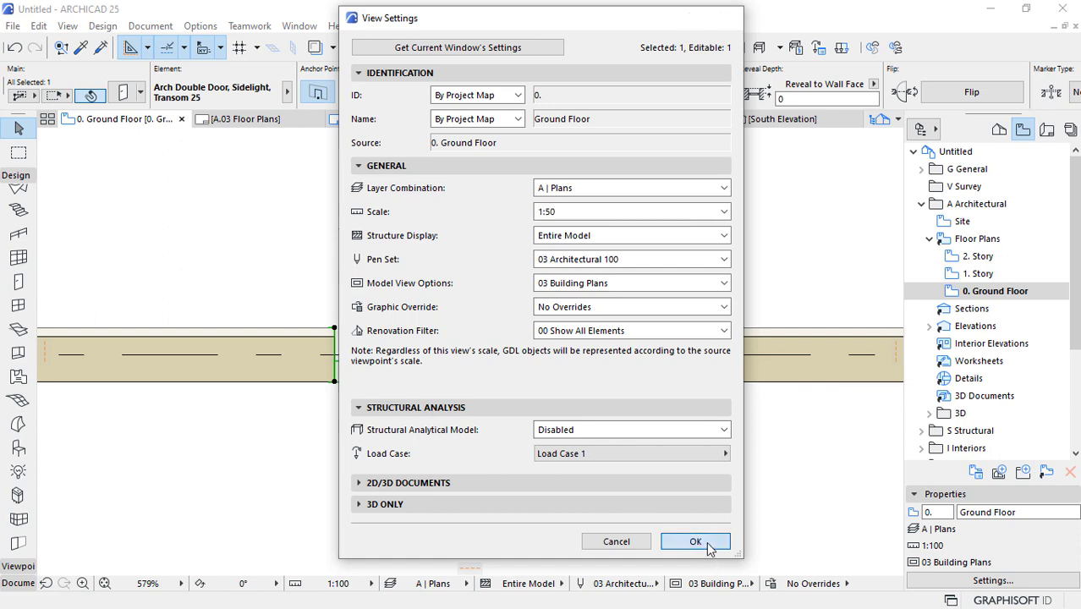
{"action": "left_click", "coordinate": [695, 541]}
{"action": "left_click", "coordinate": [611, 492]}
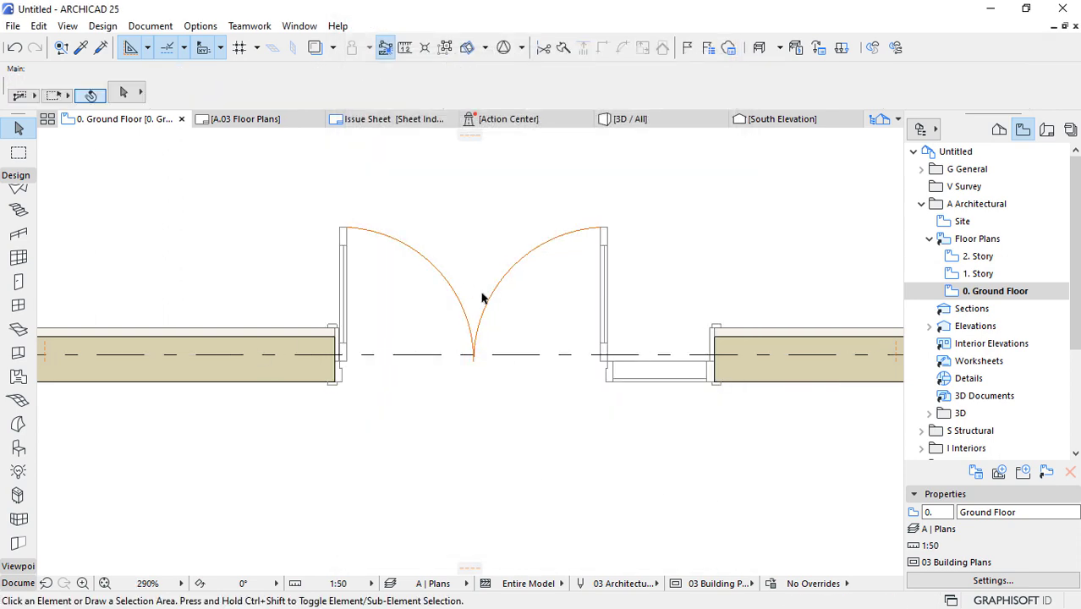
{"action": "scroll", "coordinate": [754, 346], "scroll_direction": "up", "scroll_amount": 4}
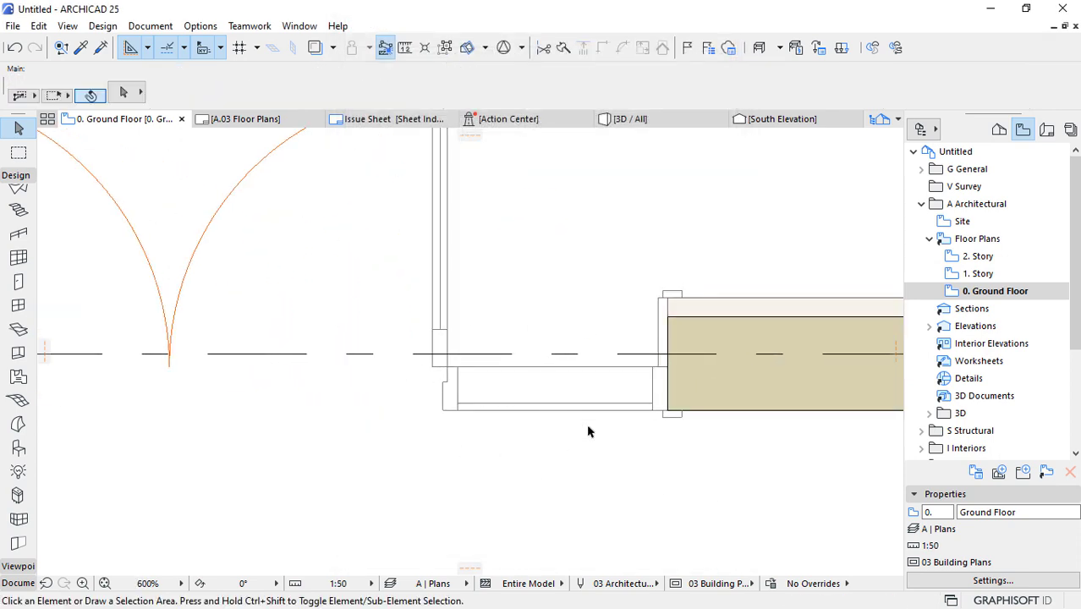
{"action": "scroll", "coordinate": [674, 505], "scroll_direction": "down", "scroll_amount": 10}
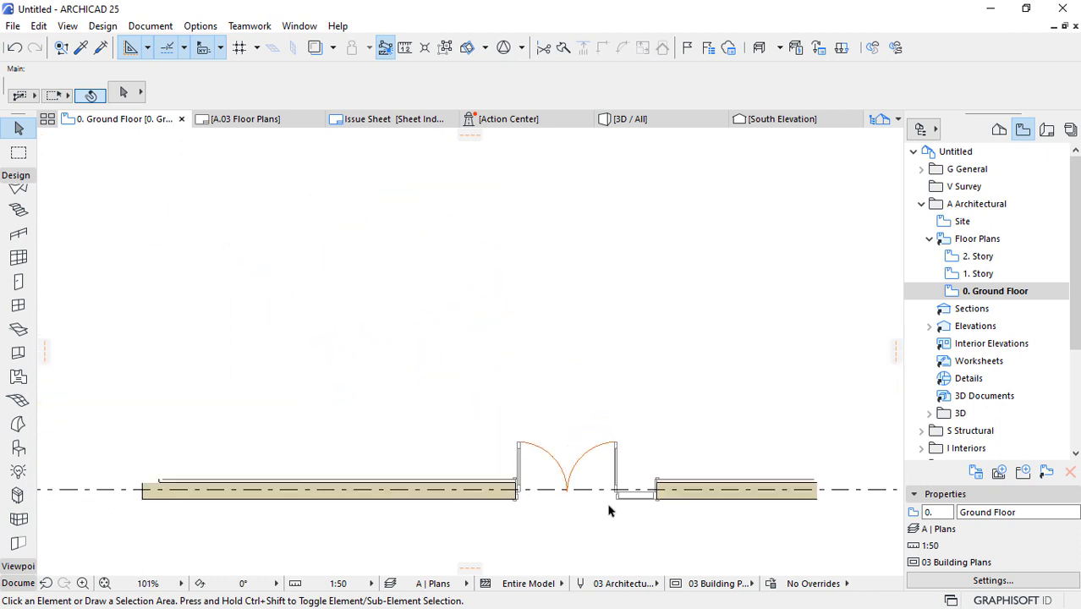
{"action": "scroll", "coordinate": [562, 499], "scroll_direction": "down", "scroll_amount": 2}
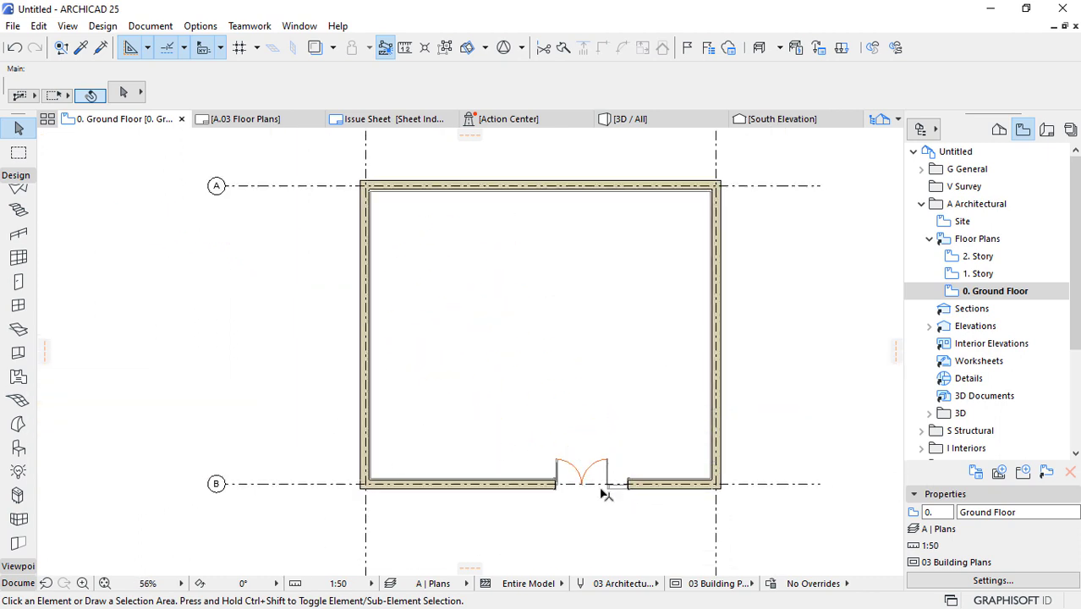
- Examine the arched double door and the exterior walls in the 3D view from several angles
{"action": "left_click", "coordinate": [628, 119]}
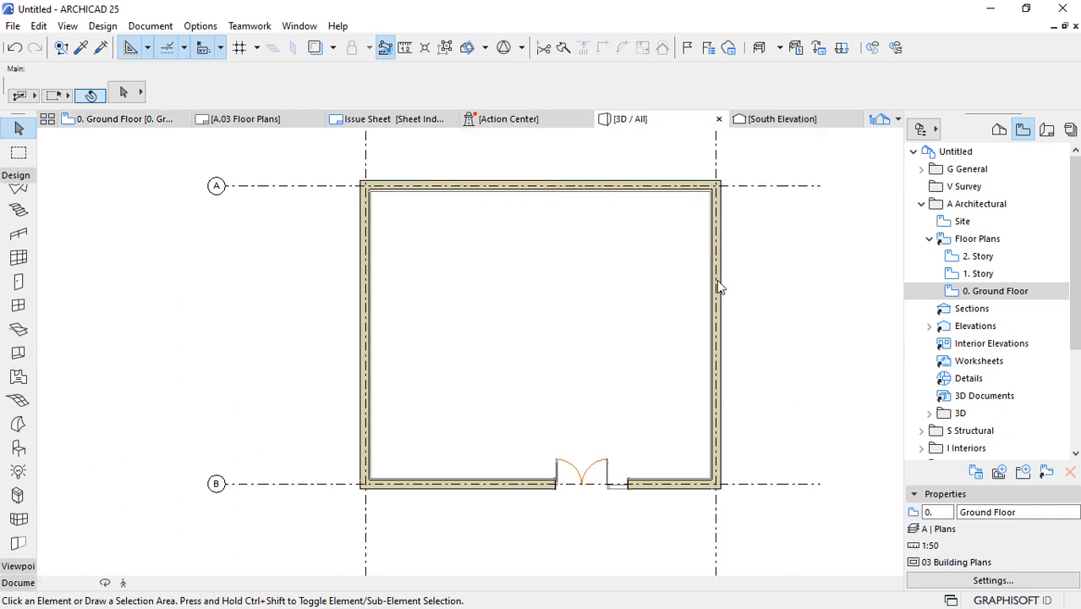
{"action": "scroll", "coordinate": [505, 433], "scroll_direction": "up", "scroll_amount": 5}
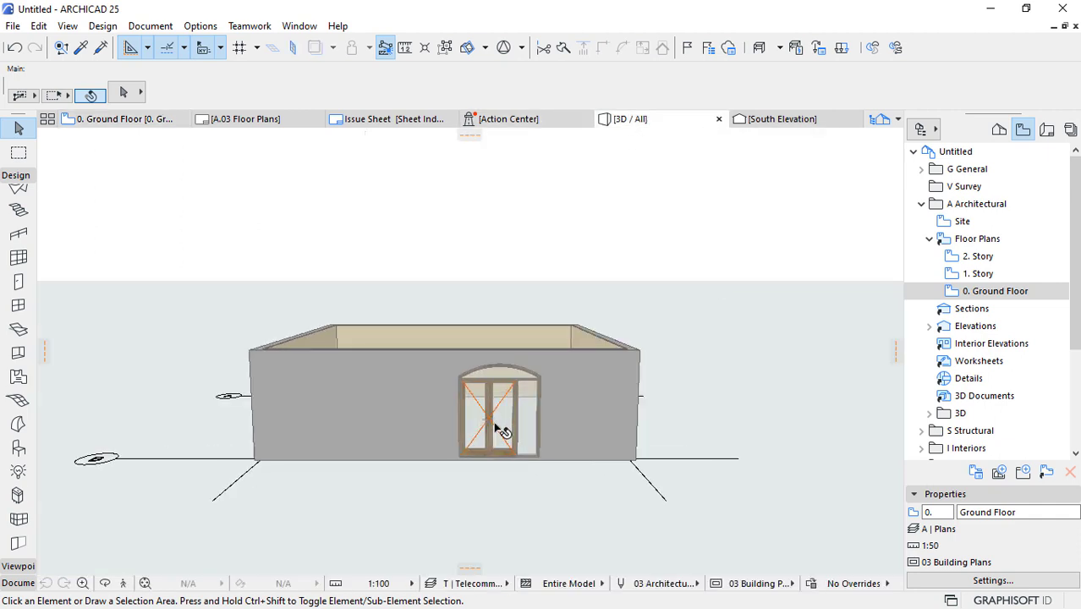
{"action": "scroll", "coordinate": [499, 423], "scroll_direction": "up", "scroll_amount": 3}
{"action": "middle_click_drag", "start_coordinate": [550, 457], "coordinate": [627, 459], "text": "shift"}
{"action": "scroll", "coordinate": [483, 314], "scroll_direction": "up", "scroll_amount": 6}
{"action": "middle_click_drag", "start_coordinate": [427, 332], "coordinate": [535, 326], "text": "shift"}
{"action": "scroll", "coordinate": [548, 274], "scroll_direction": "down", "scroll_amount": 5}
{"action": "middle_click_drag", "start_coordinate": [612, 344], "coordinate": [696, 592], "text": "shift"}
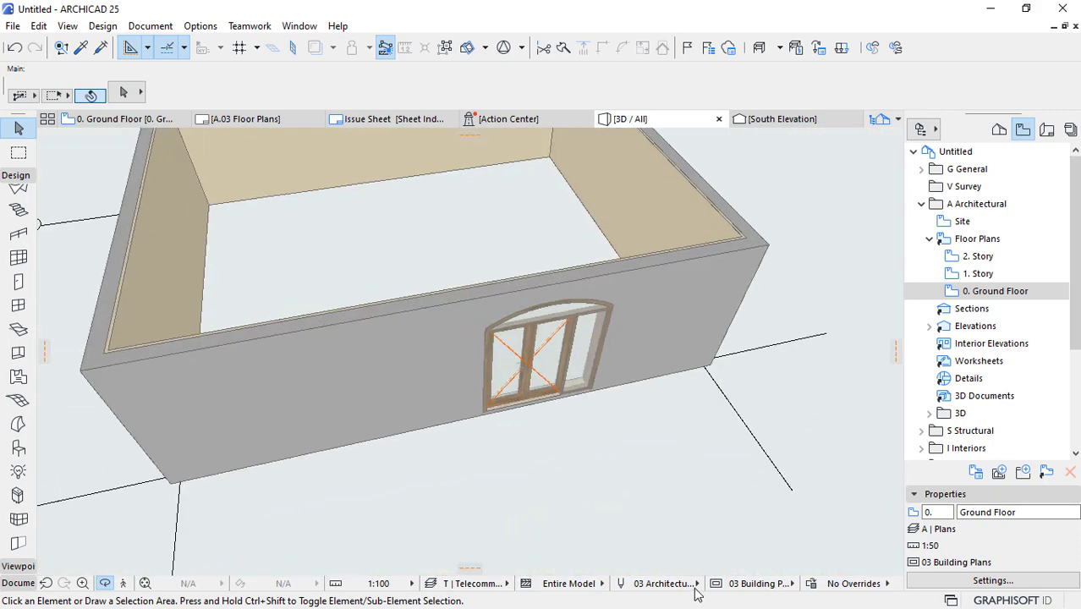
{"action": "middle_click_drag", "start_coordinate": [532, 463], "coordinate": [482, 349], "text": "shift"}
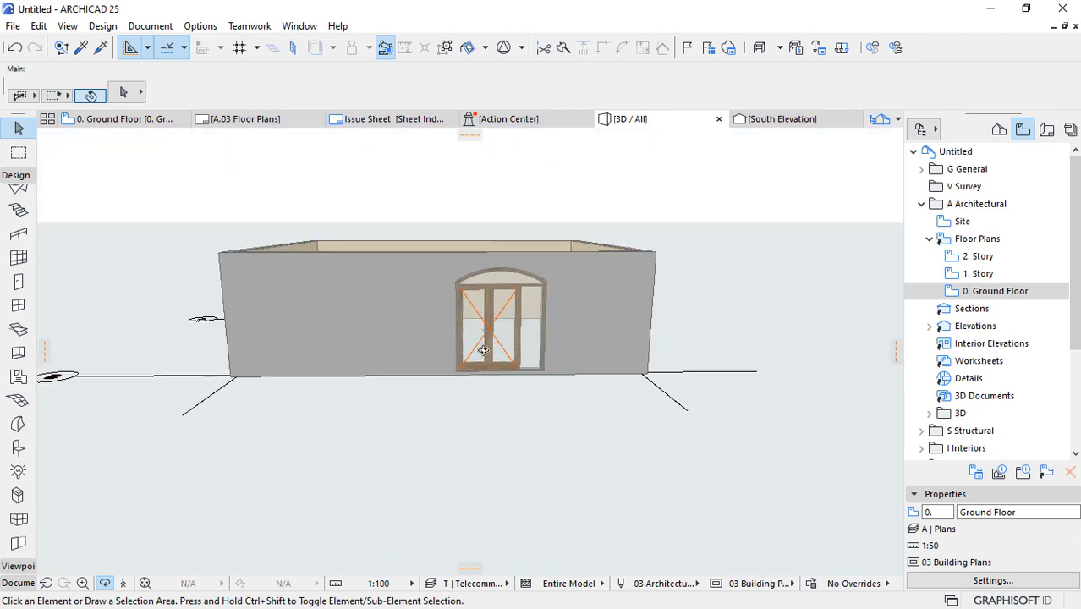
- Place a multi-plane gabled roof on the ground floor plan using a rectangular pivot polygon around the outer wall corners
{"action": "left_click", "coordinate": [110, 120]}
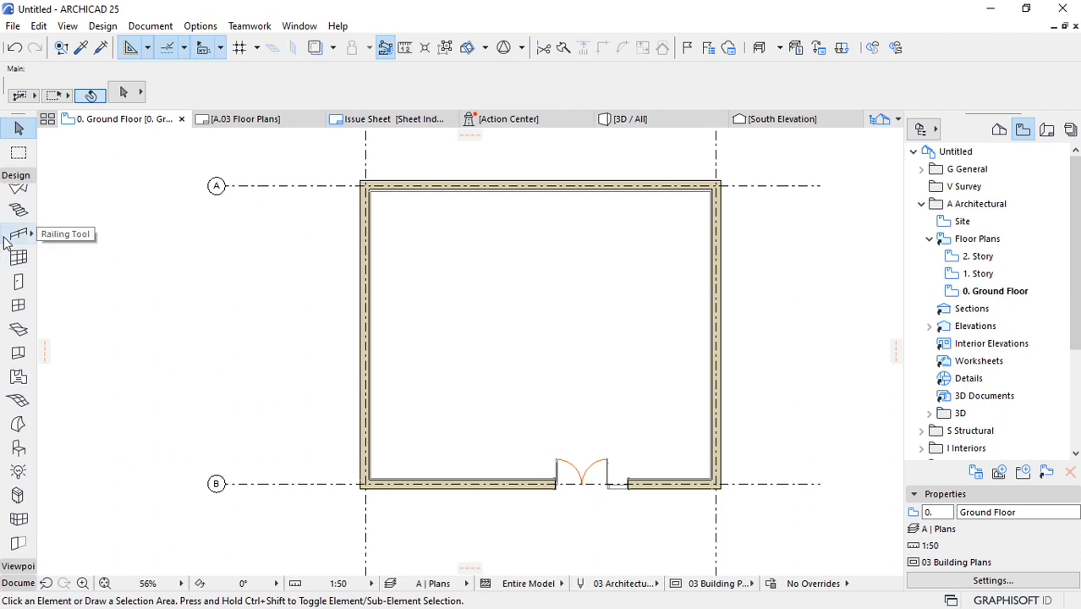
{"action": "scroll", "coordinate": [5, 263], "scroll_direction": "up", "scroll_amount": 3}
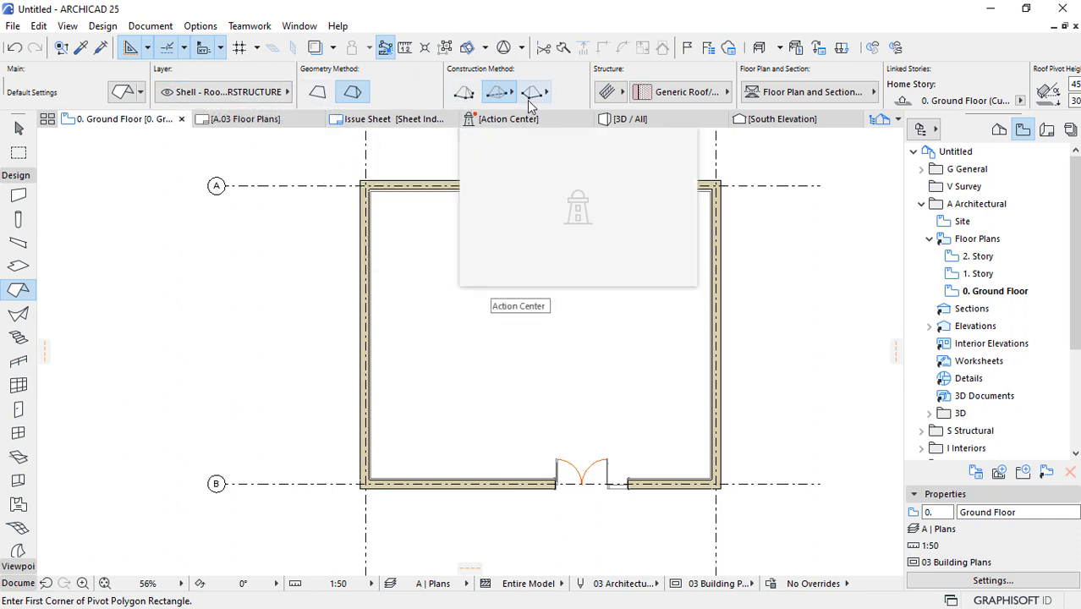
{"action": "left_click", "coordinate": [317, 91]}
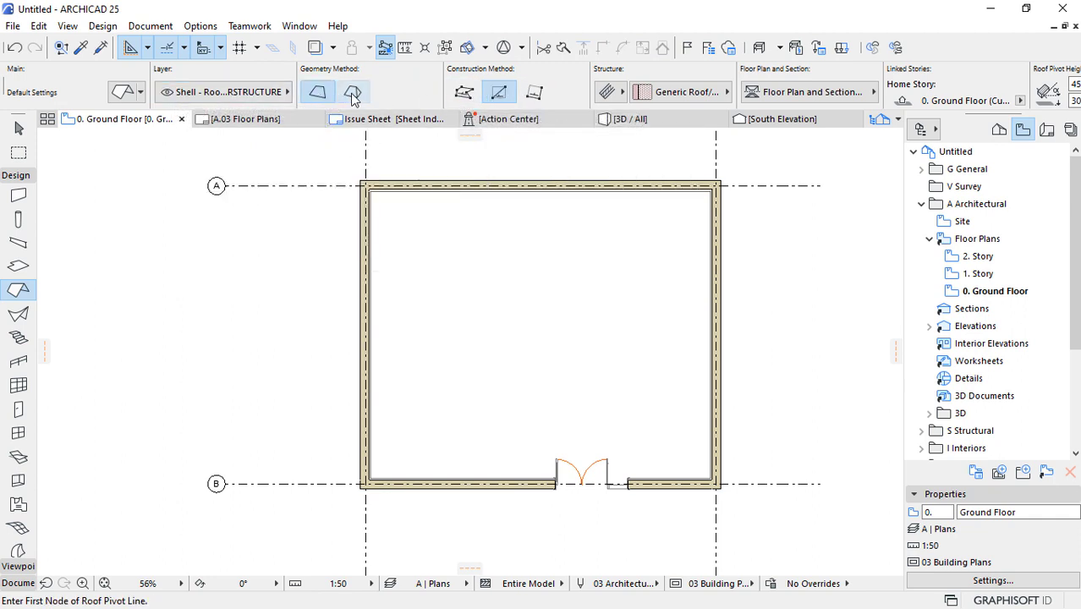
{"action": "left_click", "coordinate": [352, 93]}
{"action": "left_click", "coordinate": [498, 97]}
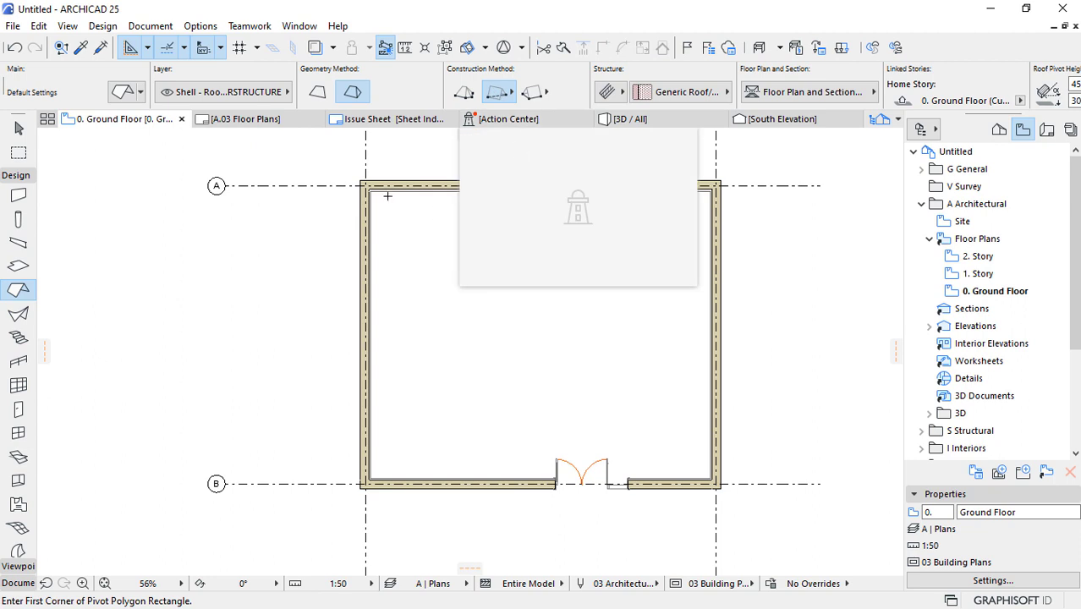
{"action": "left_click", "coordinate": [361, 180]}
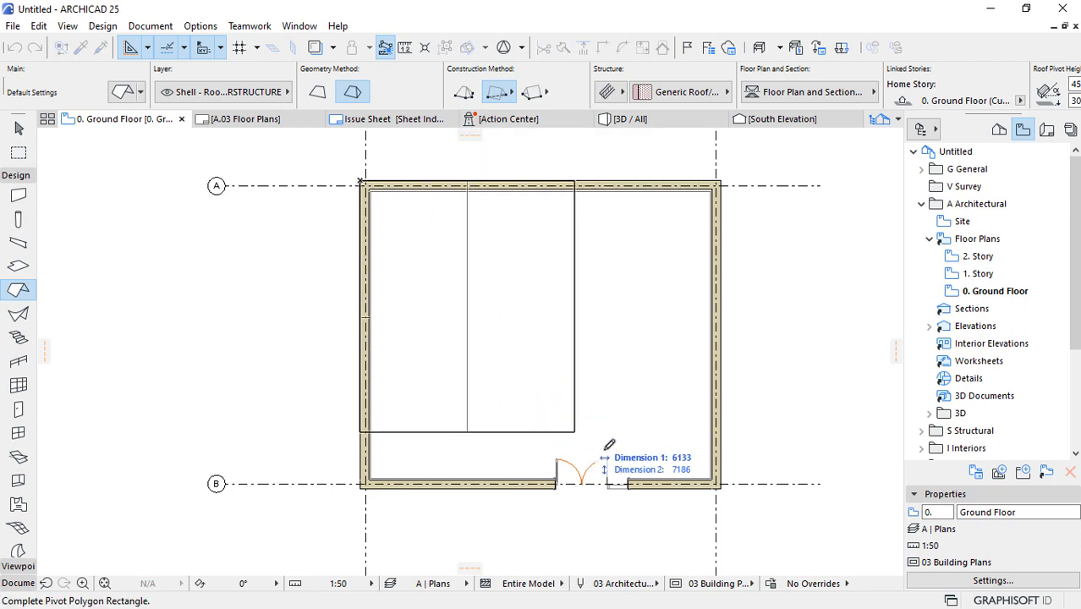
{"action": "left_click", "coordinate": [731, 302]}
{"action": "key", "text": "Escape"}
{"action": "left_click", "coordinate": [561, 228]}
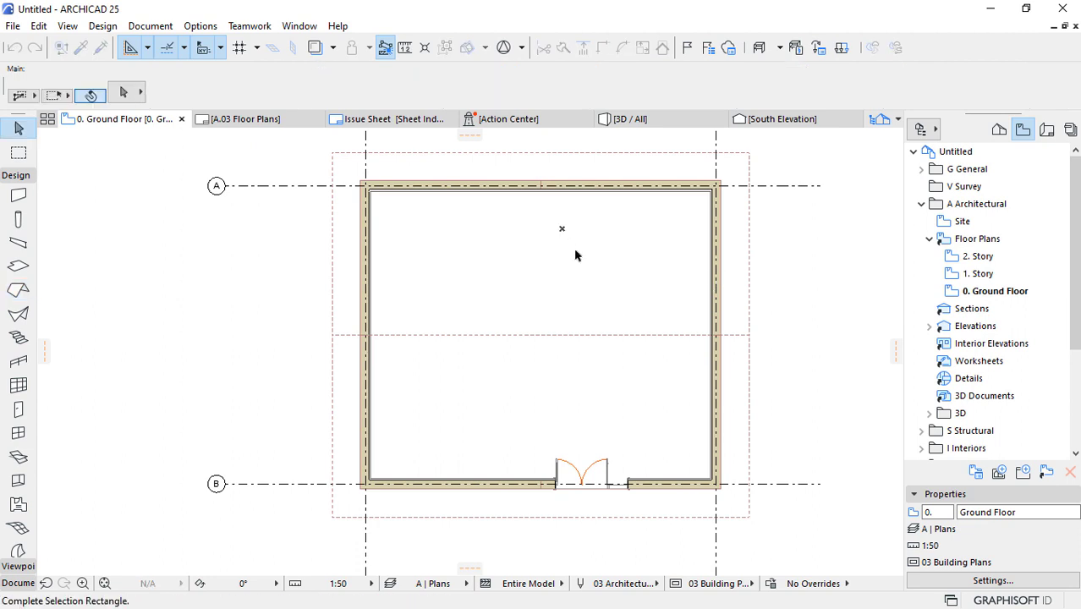
{"action": "left_click", "coordinate": [566, 239]}
- Select the gabled roof in the 3D view and set its pitch to 19°
{"action": "left_click", "coordinate": [630, 119]}
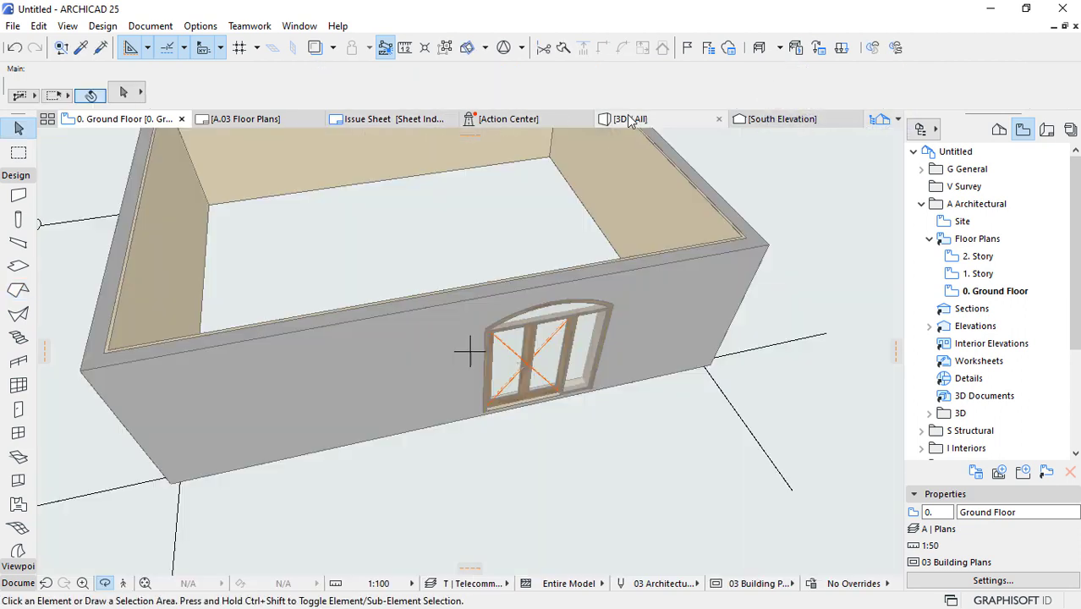
{"action": "middle_click_drag", "start_coordinate": [665, 348], "coordinate": [605, 231], "text": "shift"}
{"action": "left_click", "coordinate": [604, 227]}
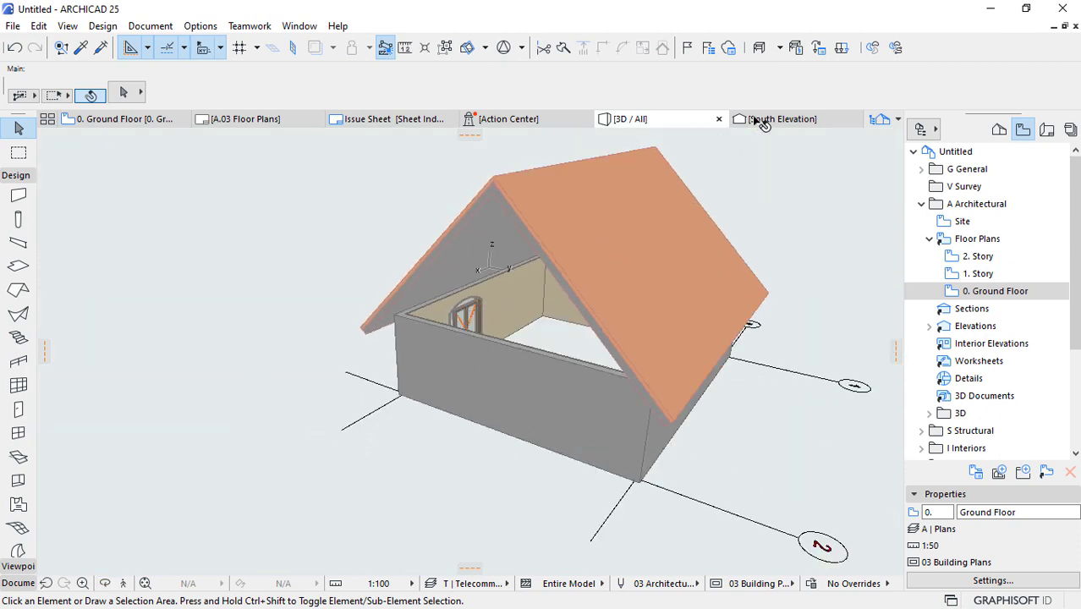
{"action": "scroll", "coordinate": [785, 95], "scroll_direction": "down", "scroll_amount": 5}
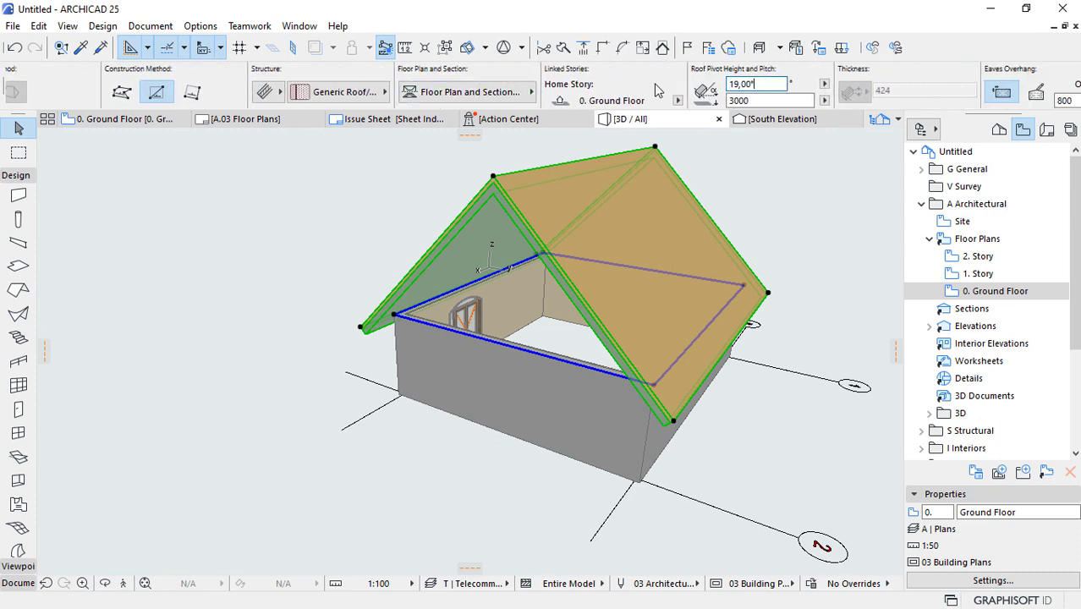
{"action": "key", "text": "Return"}
{"action": "double_click", "coordinate": [639, 294]}
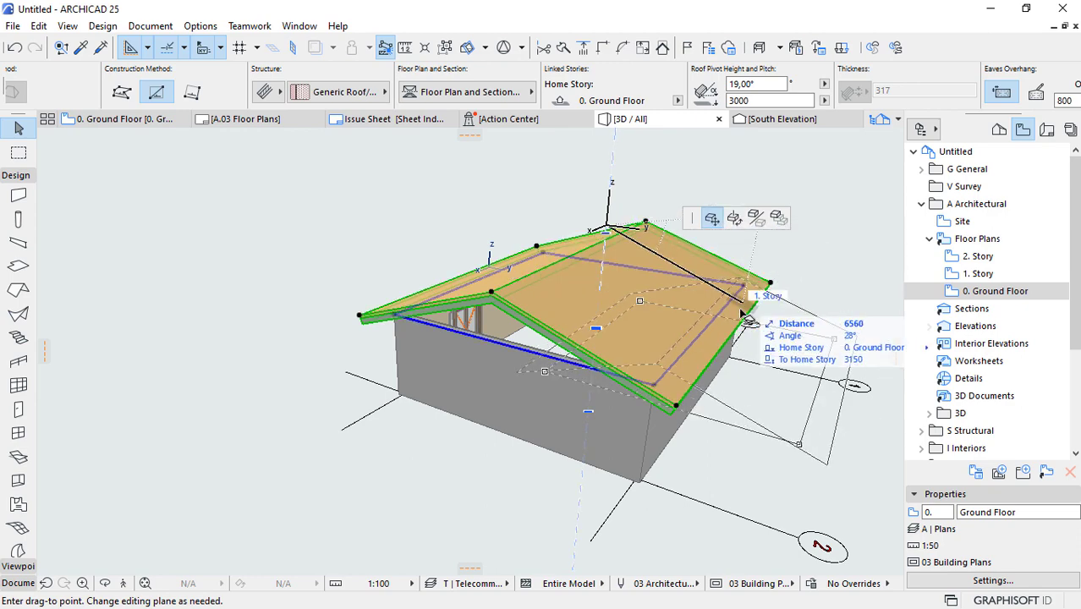
{"action": "key", "text": "Escape"}
{"action": "key", "text": "Escape"}
- Suspend wall grouping, select the two opposite gable-end walls and stretch their height up to the roof ridge
{"action": "middle_click_drag", "start_coordinate": [524, 484], "coordinate": [515, 429], "text": "shift"}
{"action": "left_click_drag", "start_coordinate": [516, 429], "coordinate": [603, 413], "text": "shift"}
{"action": "scroll", "coordinate": [603, 412], "scroll_direction": "up", "scroll_amount": 2}
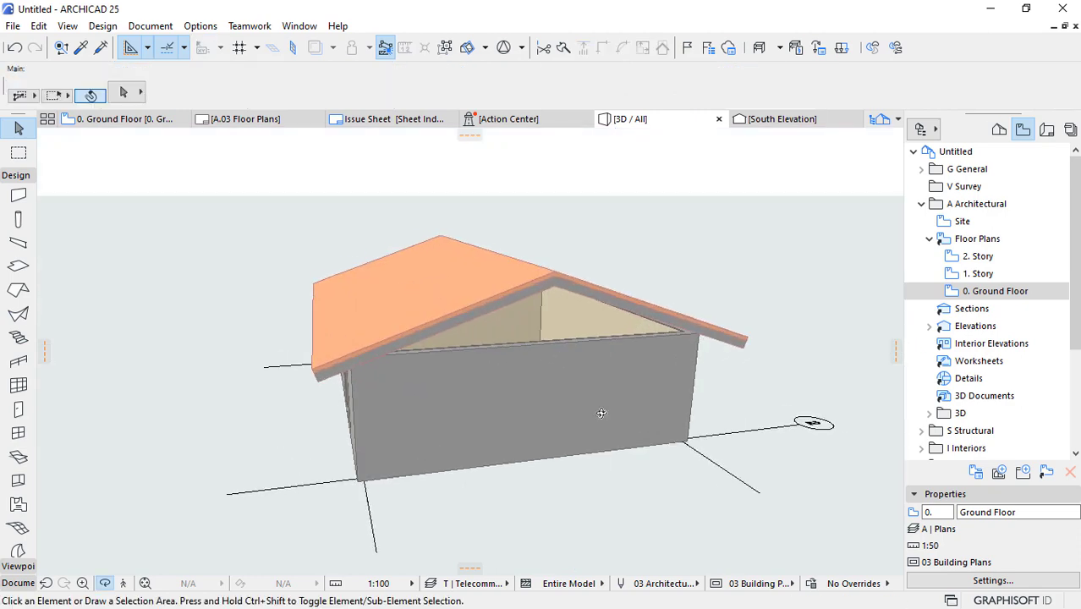
{"action": "left_click", "coordinate": [509, 321]}
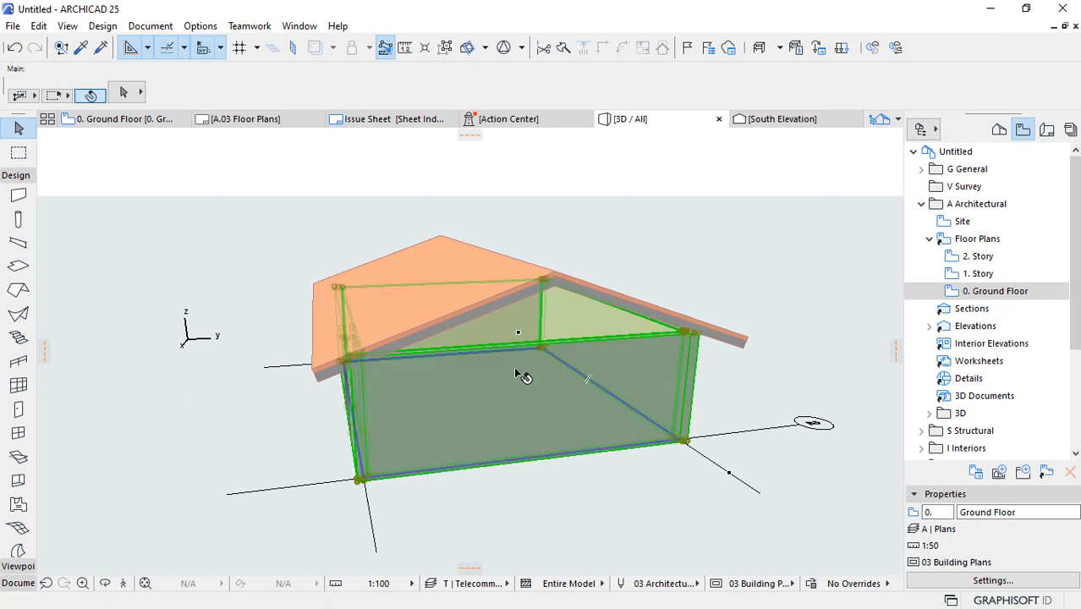
{"action": "left_click", "coordinate": [502, 316]}
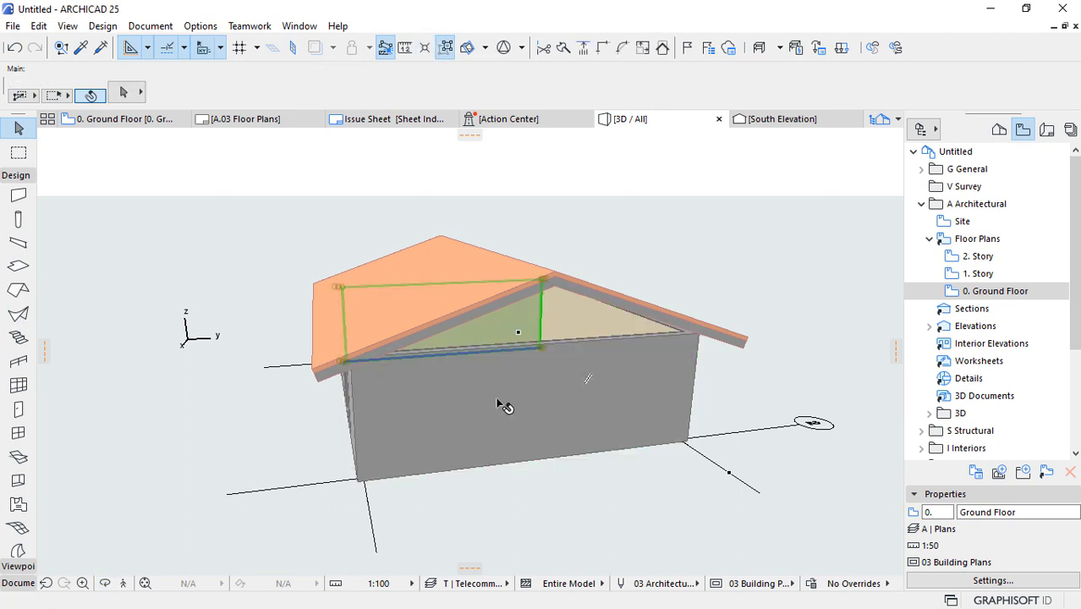
{"action": "left_click", "coordinate": [687, 336], "text": "shift"}
{"action": "left_click", "coordinate": [694, 334]}
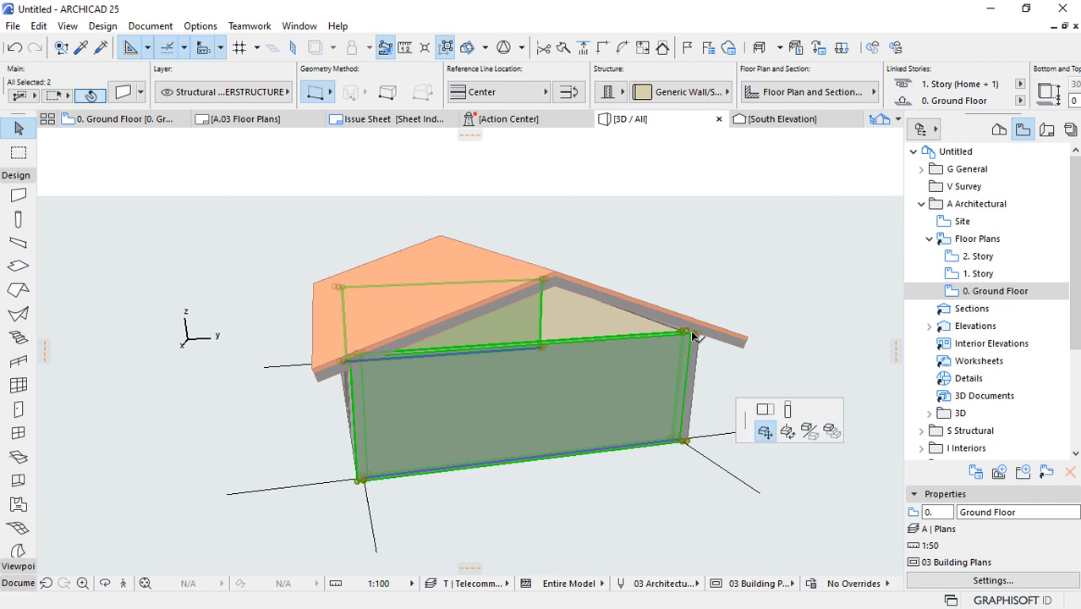
{"action": "left_click", "coordinate": [719, 337]}
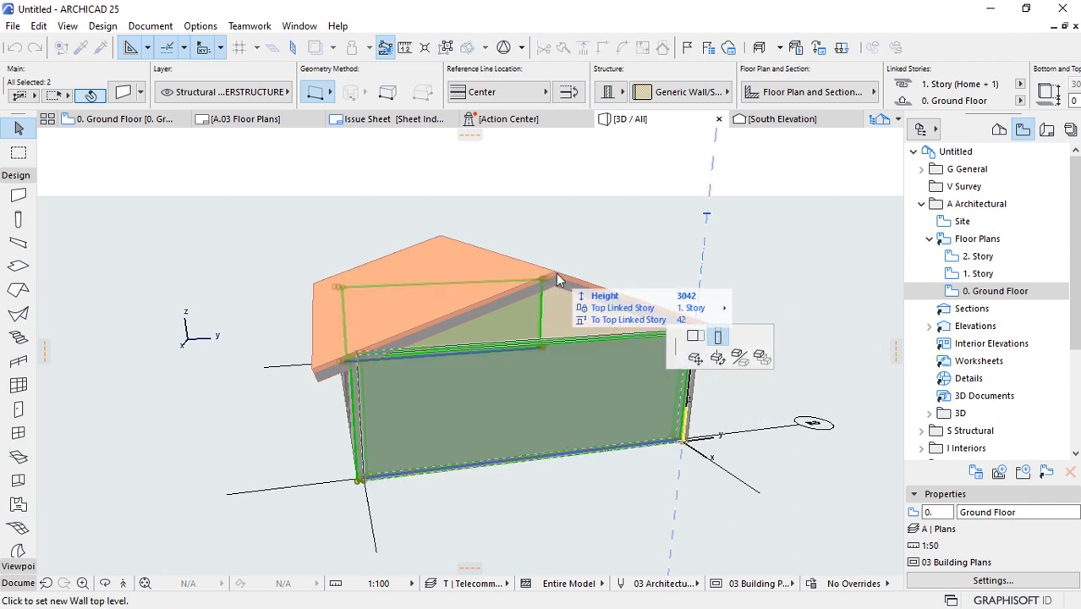
{"action": "left_click", "coordinate": [557, 273]}
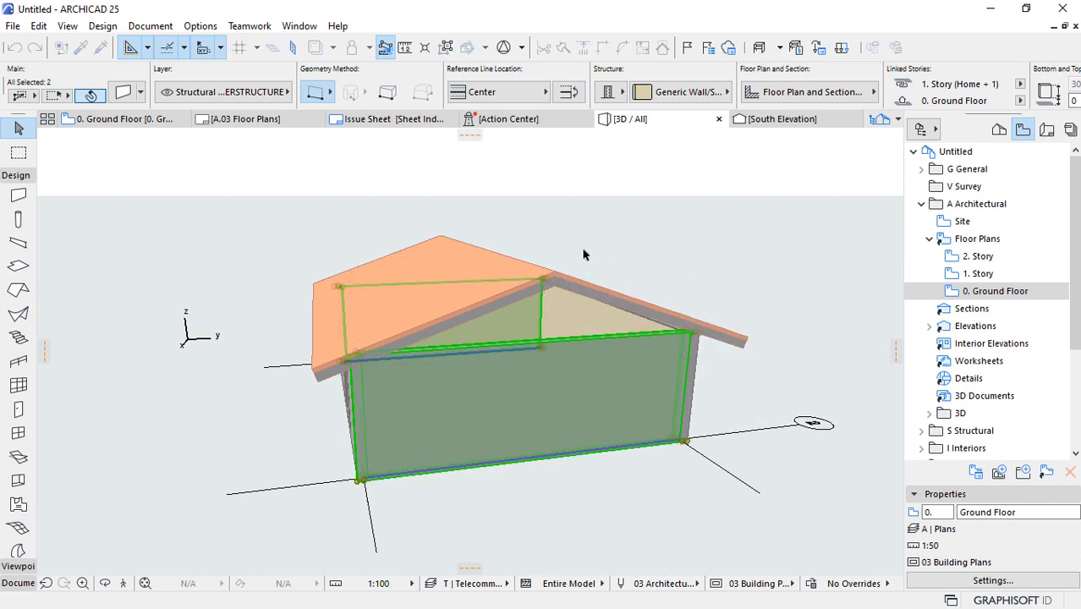
- Stretch the tops of the two selected gable-end walls upward to just above the roof ridge, then clear the selection
{"action": "left_click", "coordinate": [694, 335]}
{"action": "left_click", "coordinate": [718, 336]}
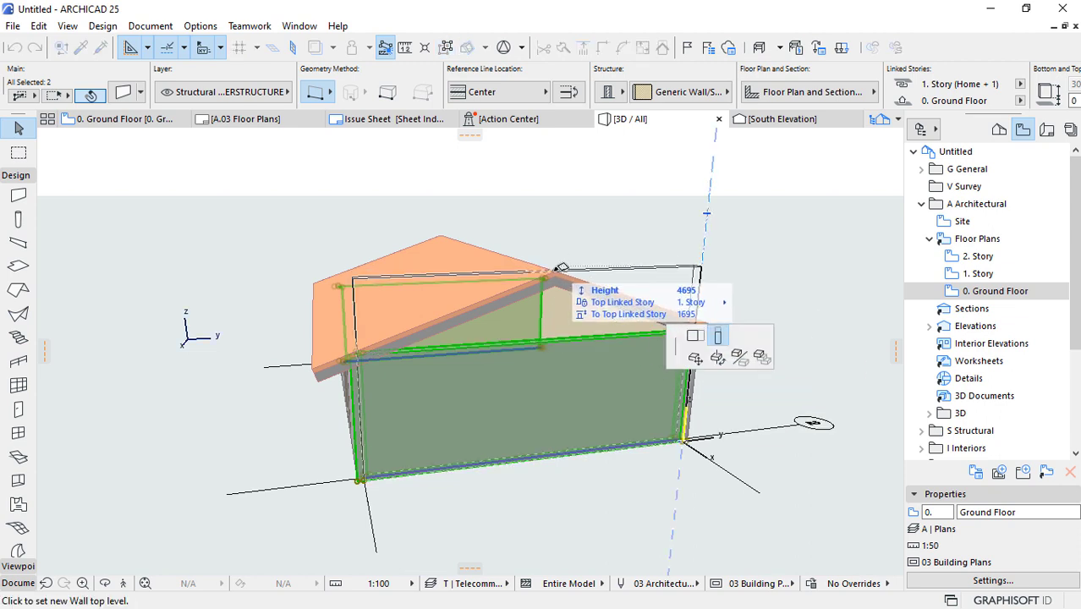
{"action": "left_click", "coordinate": [562, 267]}
{"action": "scroll", "coordinate": [543, 236], "scroll_direction": "up", "scroll_amount": 3}
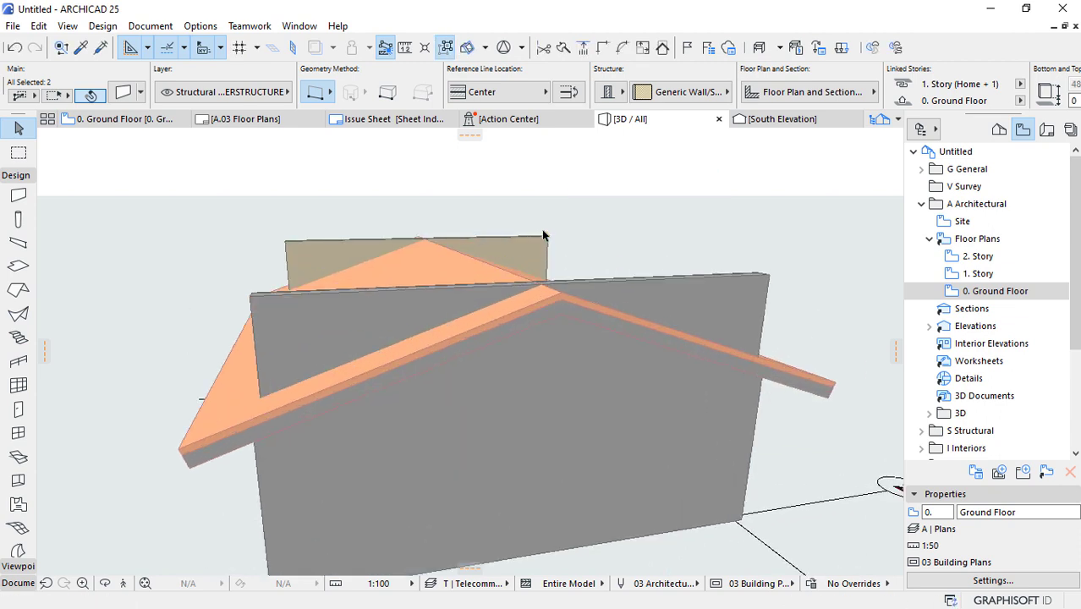
{"action": "scroll", "coordinate": [543, 236], "scroll_direction": "up", "scroll_amount": 2}
{"action": "left_click", "coordinate": [687, 269]}
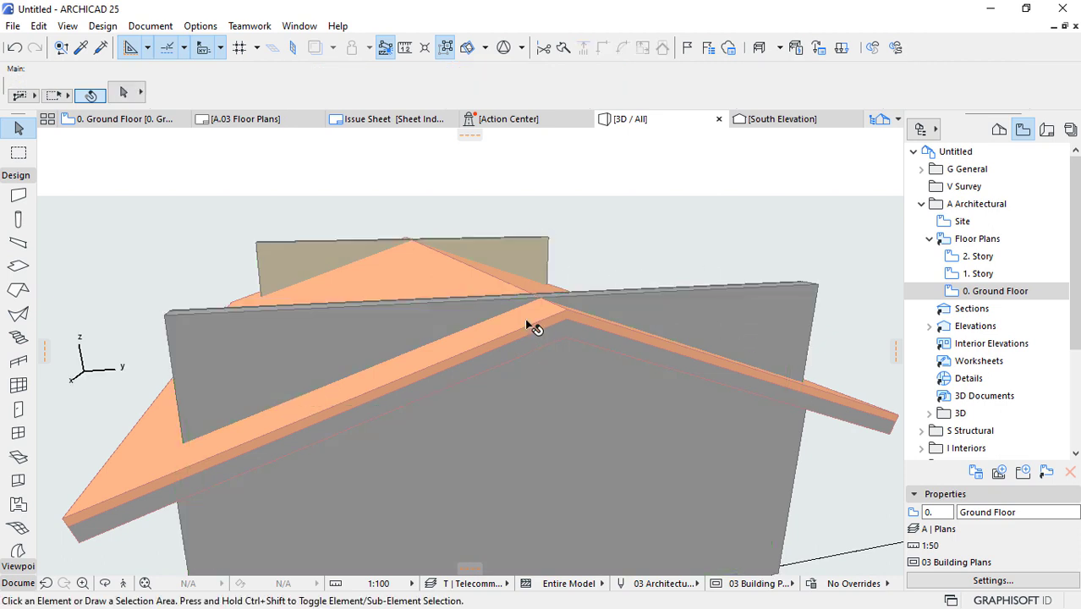
- Select both raised gable-end walls and set them as the targets of a Solid Element Operation
{"action": "left_click", "coordinate": [372, 308]}
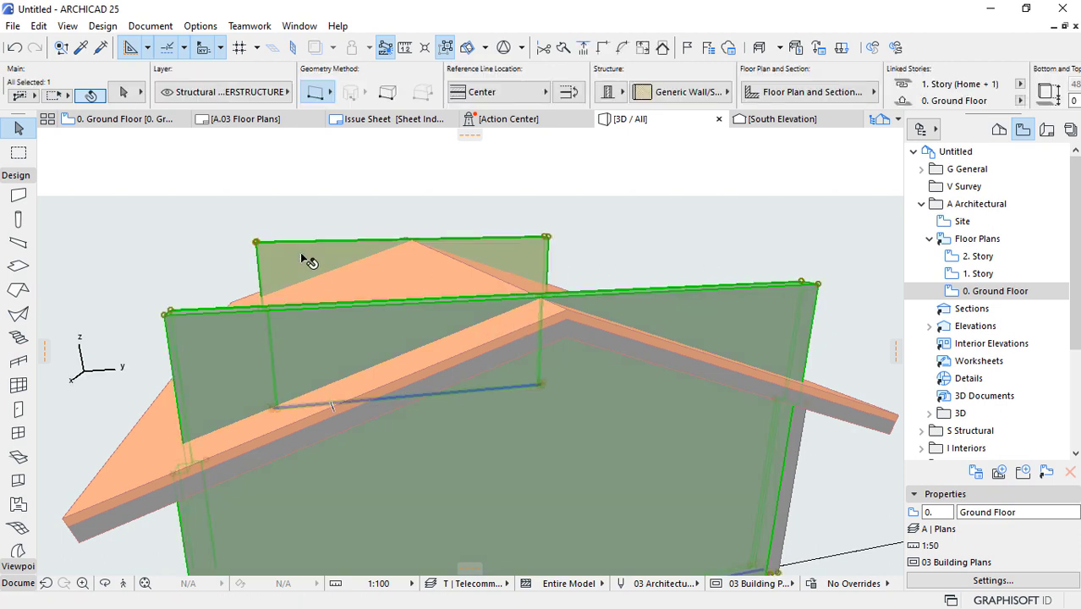
{"action": "right_click", "coordinate": [653, 231]}
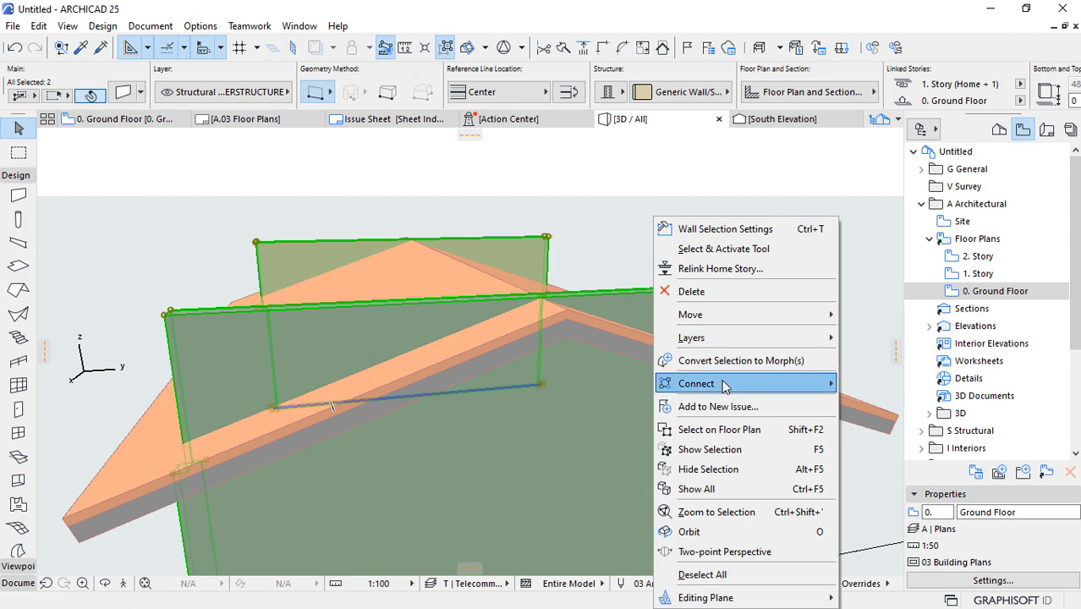
{"action": "mouse_move", "coordinate": [724, 385]}
{"action": "left_click", "coordinate": [916, 426]}
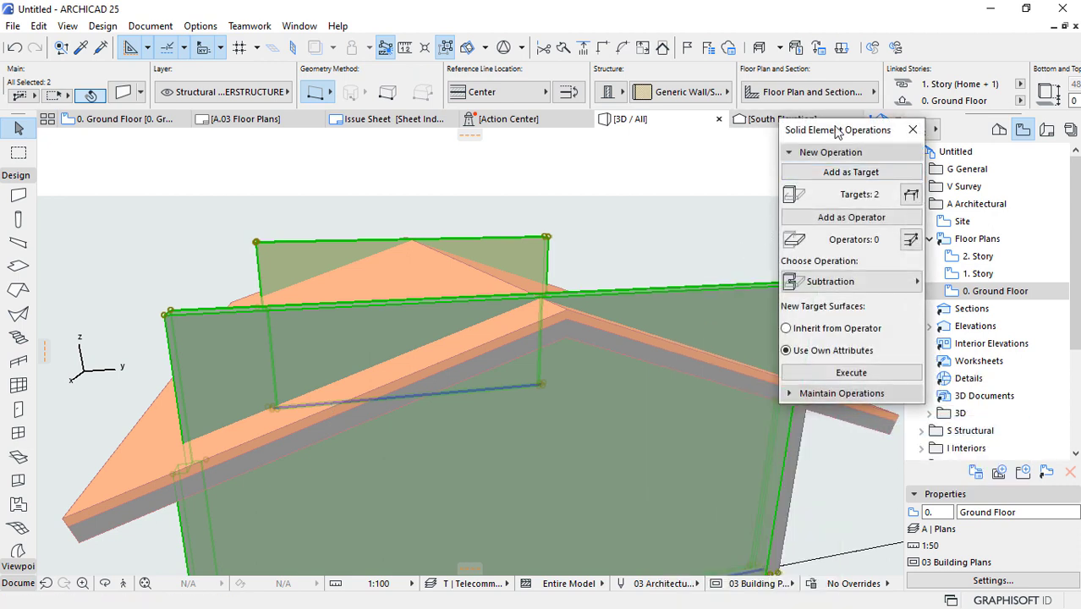
{"action": "left_click_drag", "start_coordinate": [810, 123], "coordinate": [782, 89]}
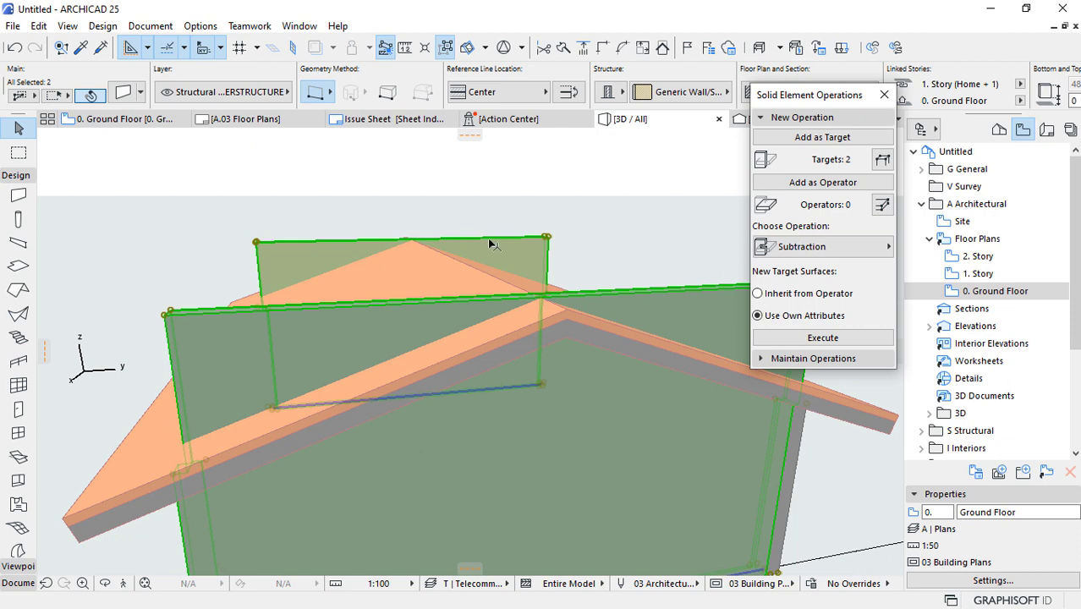
- Add the gabled roof as operator and trim the target walls using Subtraction with upward extrusion
{"action": "left_click", "coordinate": [148, 452]}
{"action": "left_click", "coordinate": [799, 182]}
{"action": "left_click", "coordinate": [844, 249]}
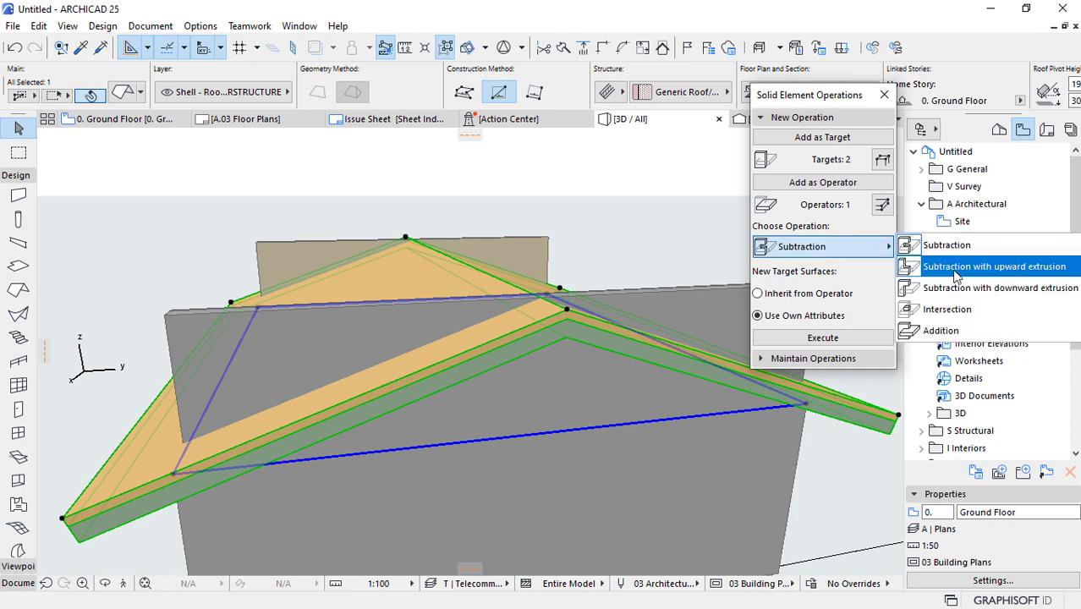
{"action": "left_click", "coordinate": [955, 268]}
{"action": "left_click", "coordinate": [797, 336]}
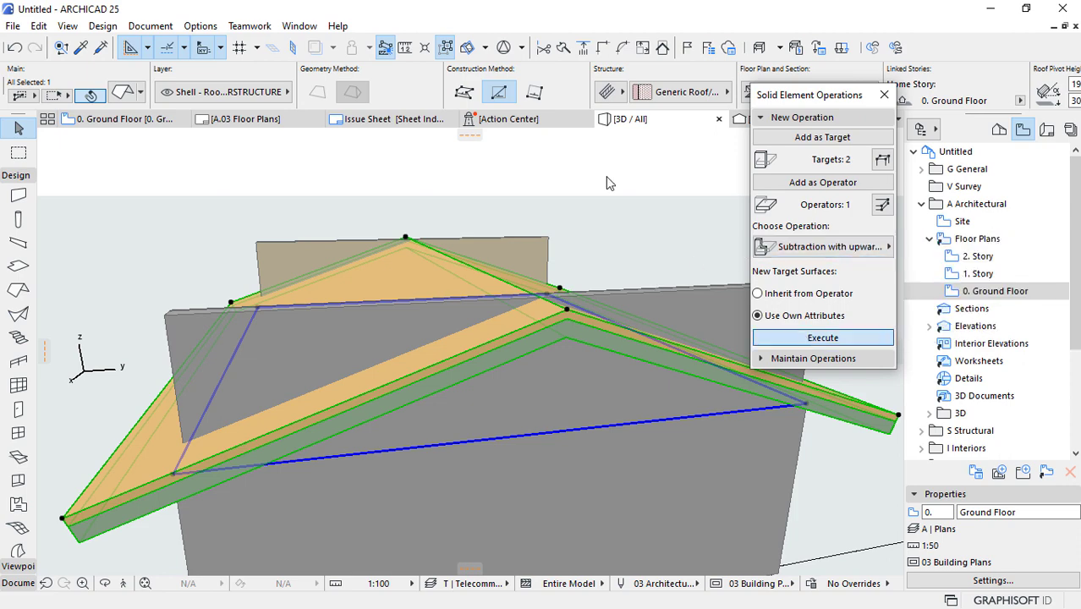
{"action": "left_click", "coordinate": [644, 197]}
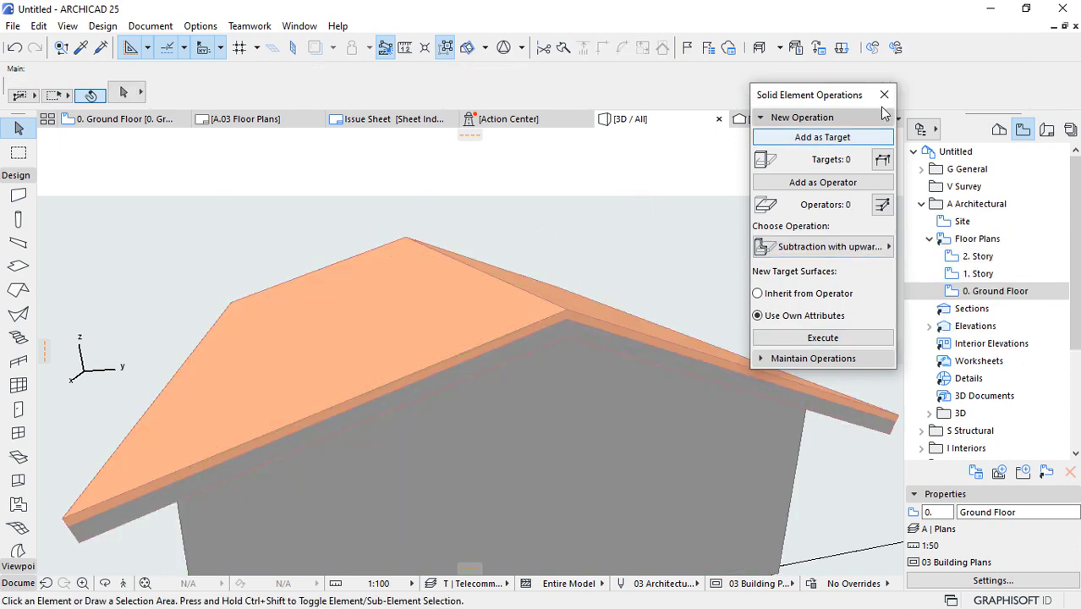
- Close the Solid Element Operations palette and open the East Elevation
{"action": "scroll", "coordinate": [544, 240], "scroll_direction": "down", "scroll_amount": 5}
{"action": "middle_click_drag", "start_coordinate": [530, 391], "coordinate": [887, 372], "text": "shift"}
{"action": "left_click", "coordinate": [929, 325]}
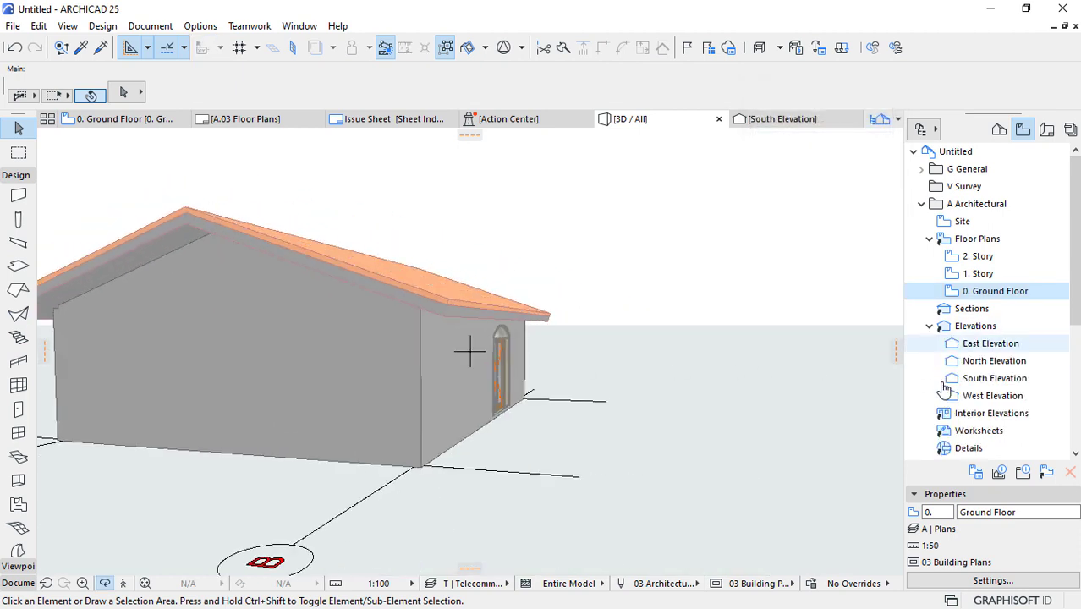
{"action": "double_click", "coordinate": [991, 345]}
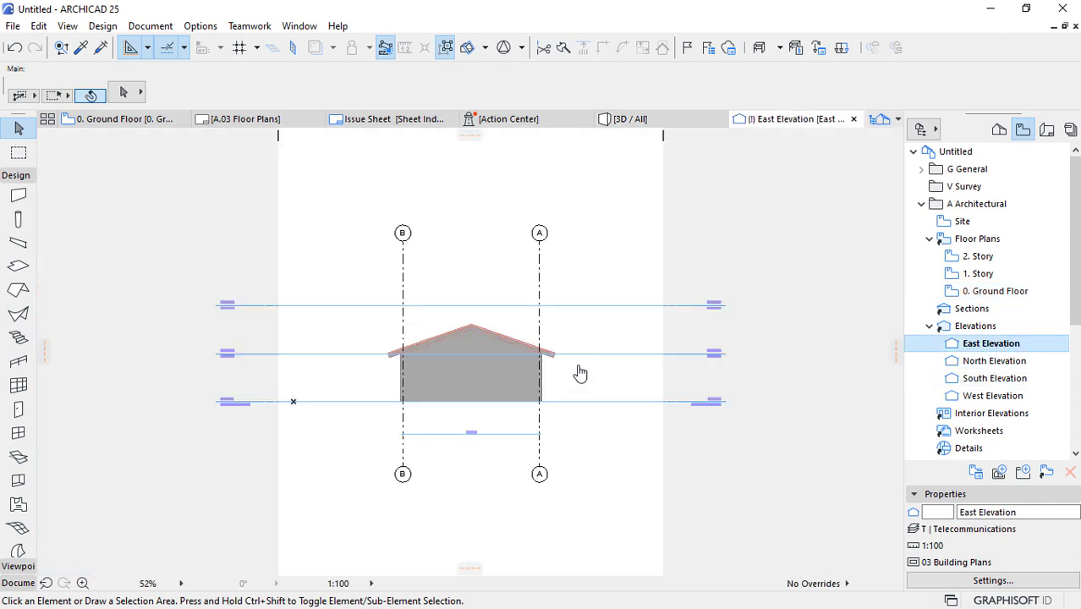
- Move both side limits of the East Elevation inward until they sit just outside the roof eaves
{"action": "scroll", "coordinate": [508, 385], "scroll_direction": "up", "scroll_amount": 2}
{"action": "left_click_drag", "start_coordinate": [735, 220], "coordinate": [611, 251]}
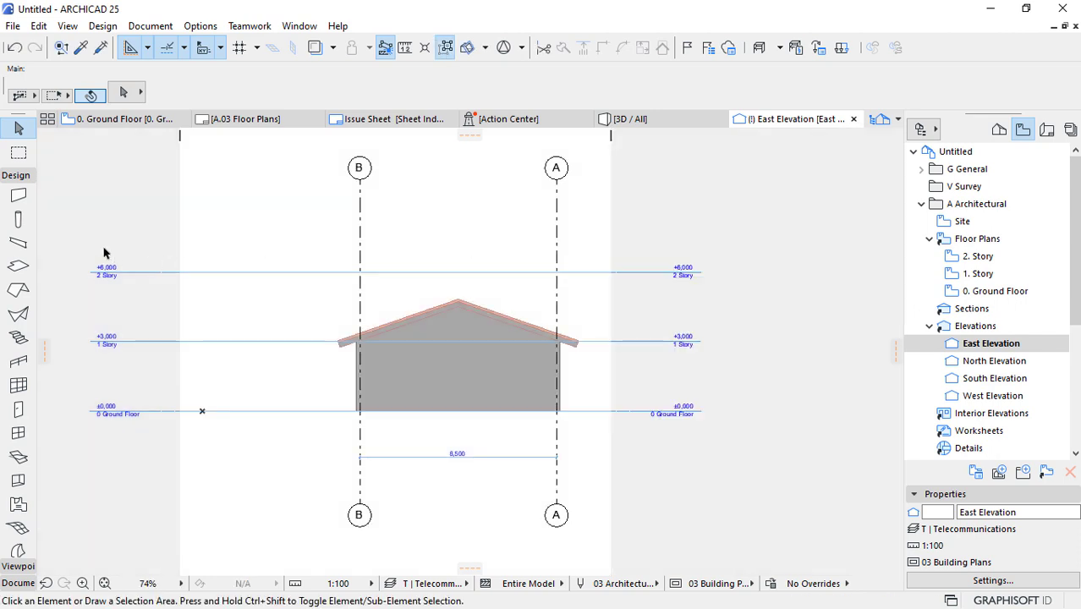
{"action": "left_click_drag", "start_coordinate": [178, 213], "coordinate": [318, 234]}
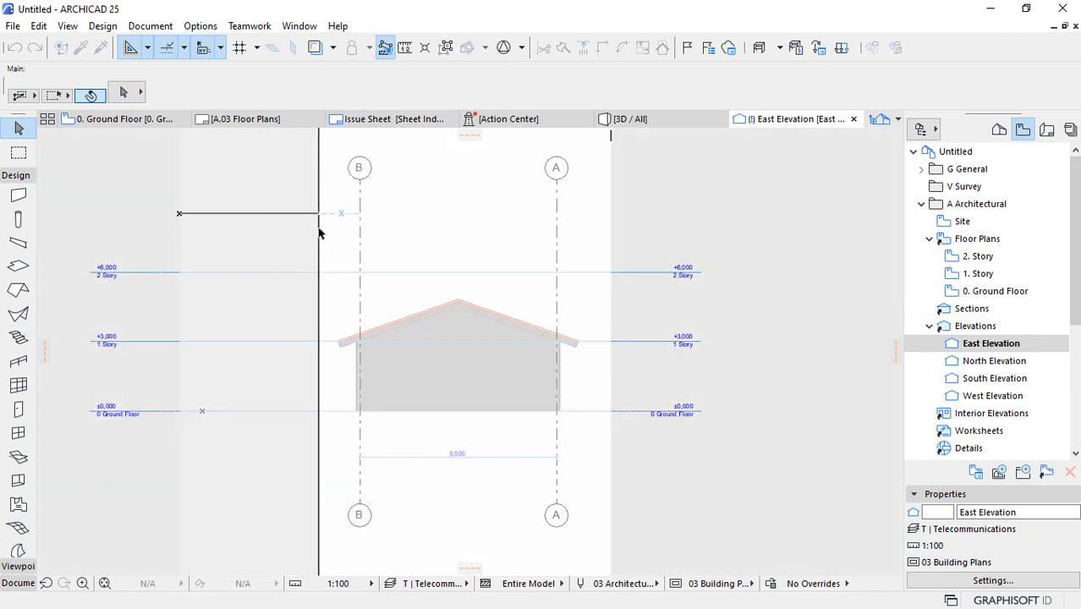
{"action": "scroll", "coordinate": [342, 300], "scroll_direction": "up", "scroll_amount": 1}
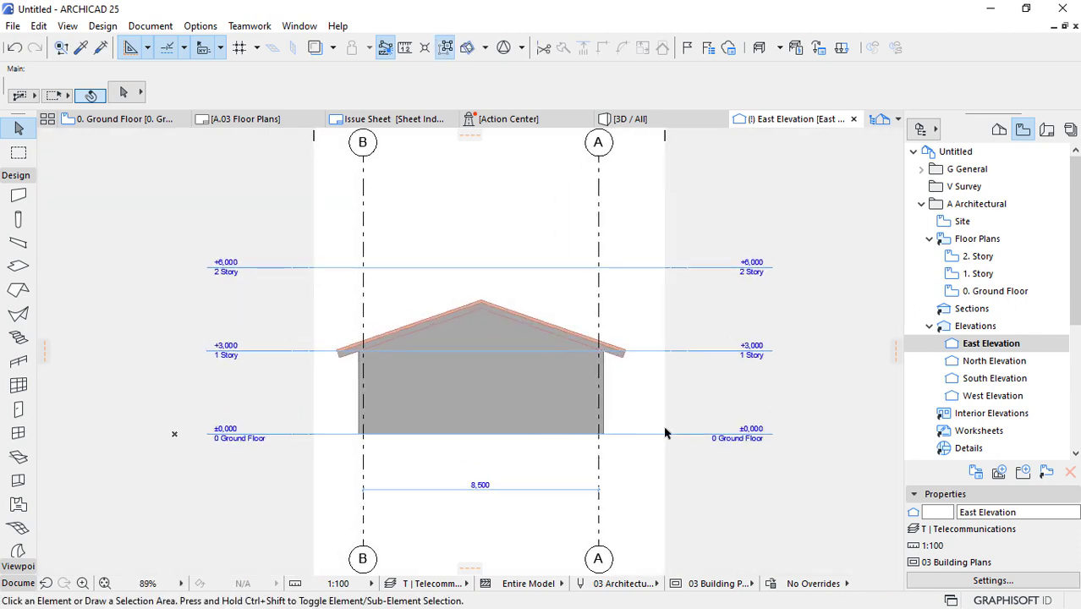
{"action": "left_click_drag", "start_coordinate": [669, 301], "coordinate": [646, 296]}
{"action": "left_click_drag", "start_coordinate": [314, 292], "coordinate": [330, 289]}
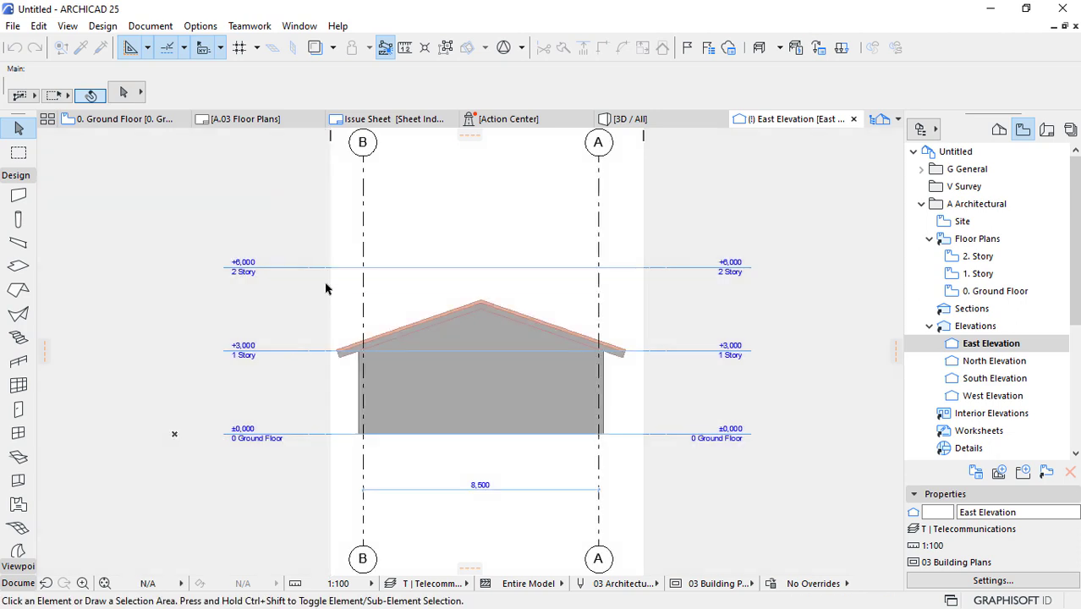
{"action": "left_click_drag", "start_coordinate": [644, 305], "coordinate": [628, 323]}
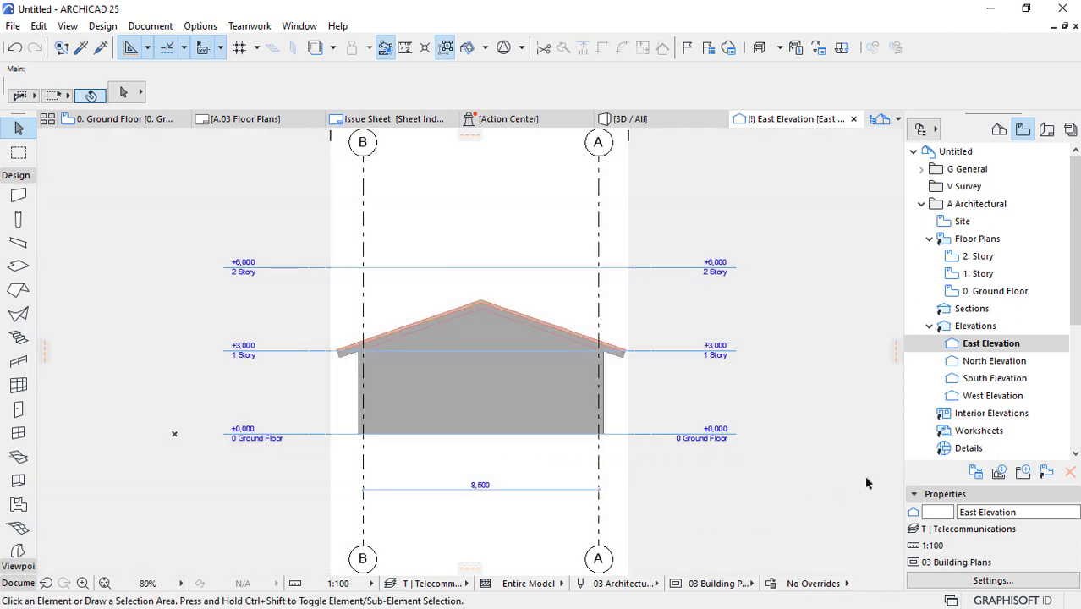